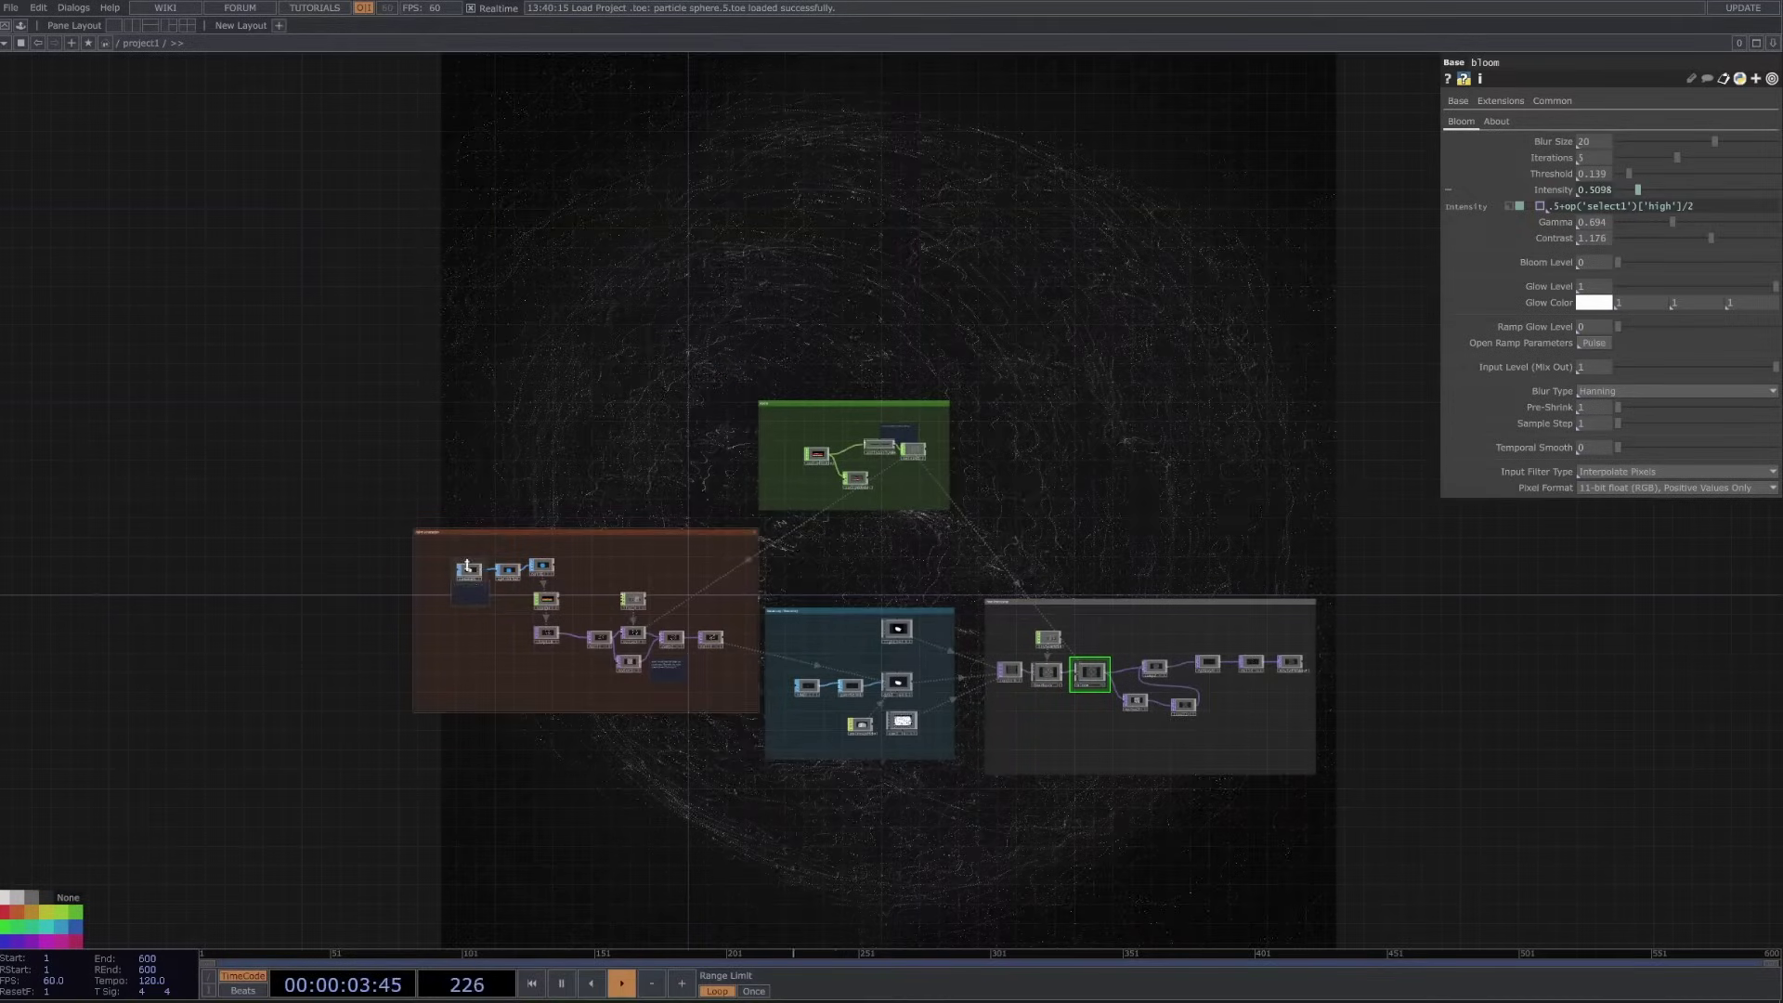
- Highlight the Instancing / Geometry and Post Processing annotation sections
scroll(539, 561, up, 3)
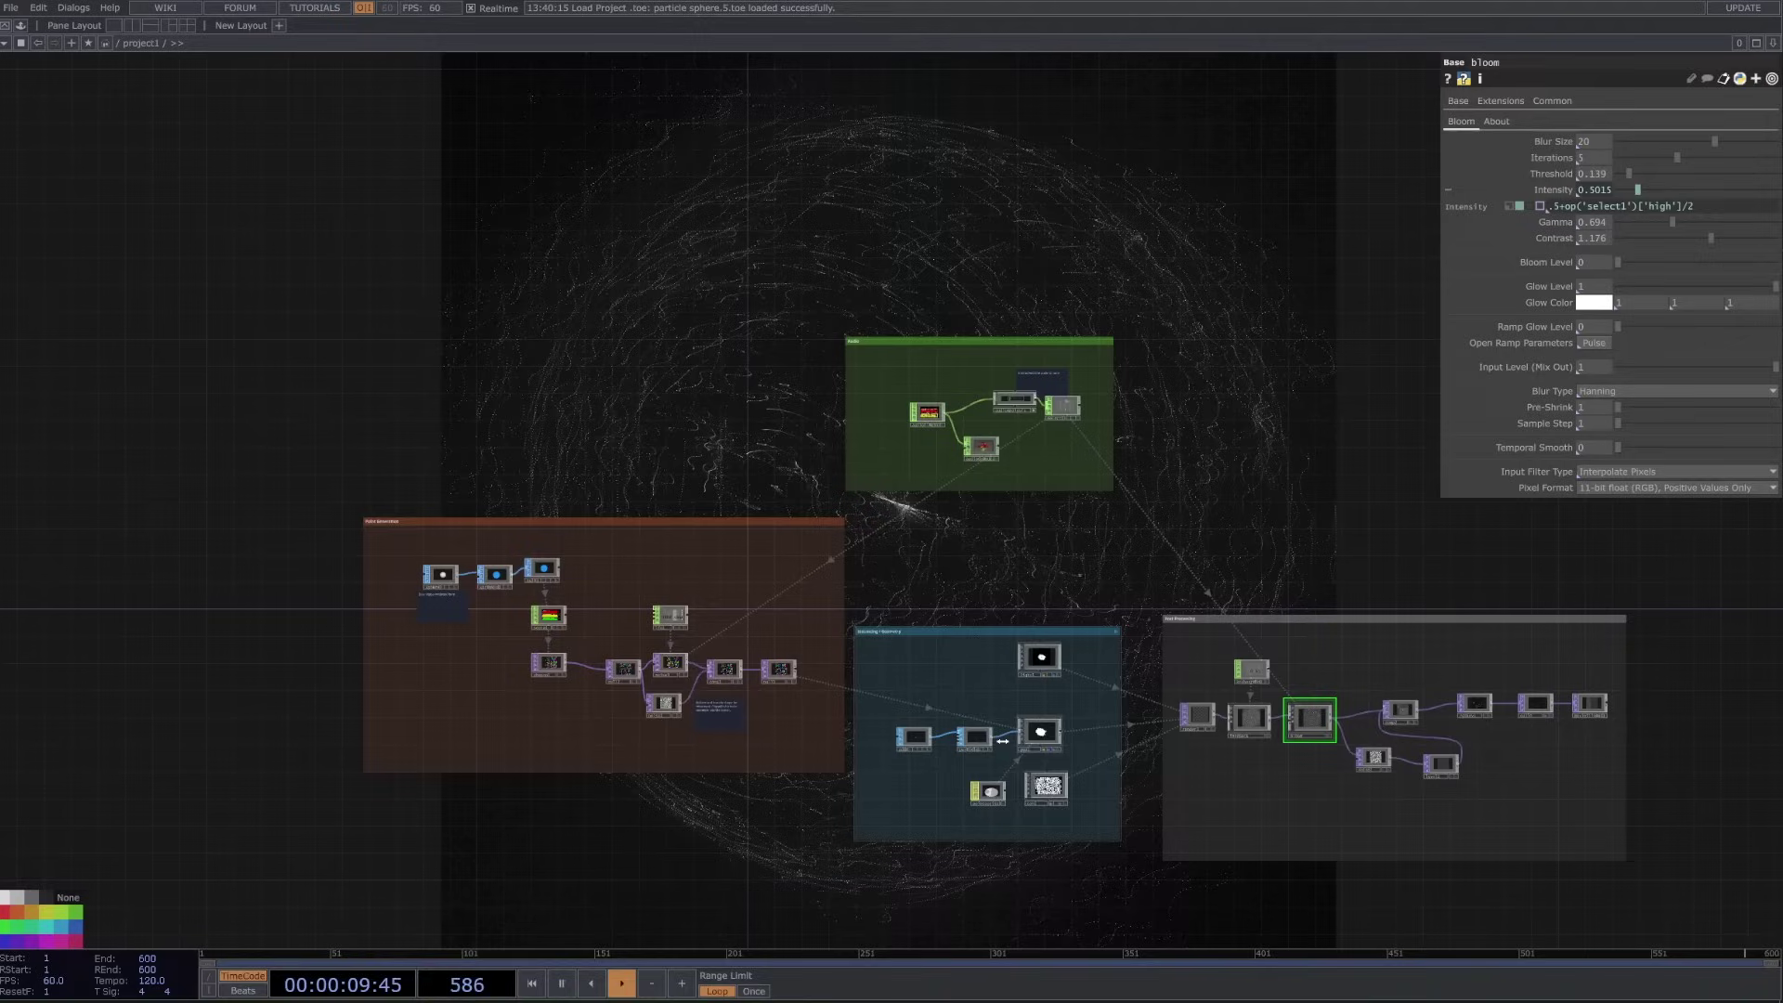
click(1039, 632)
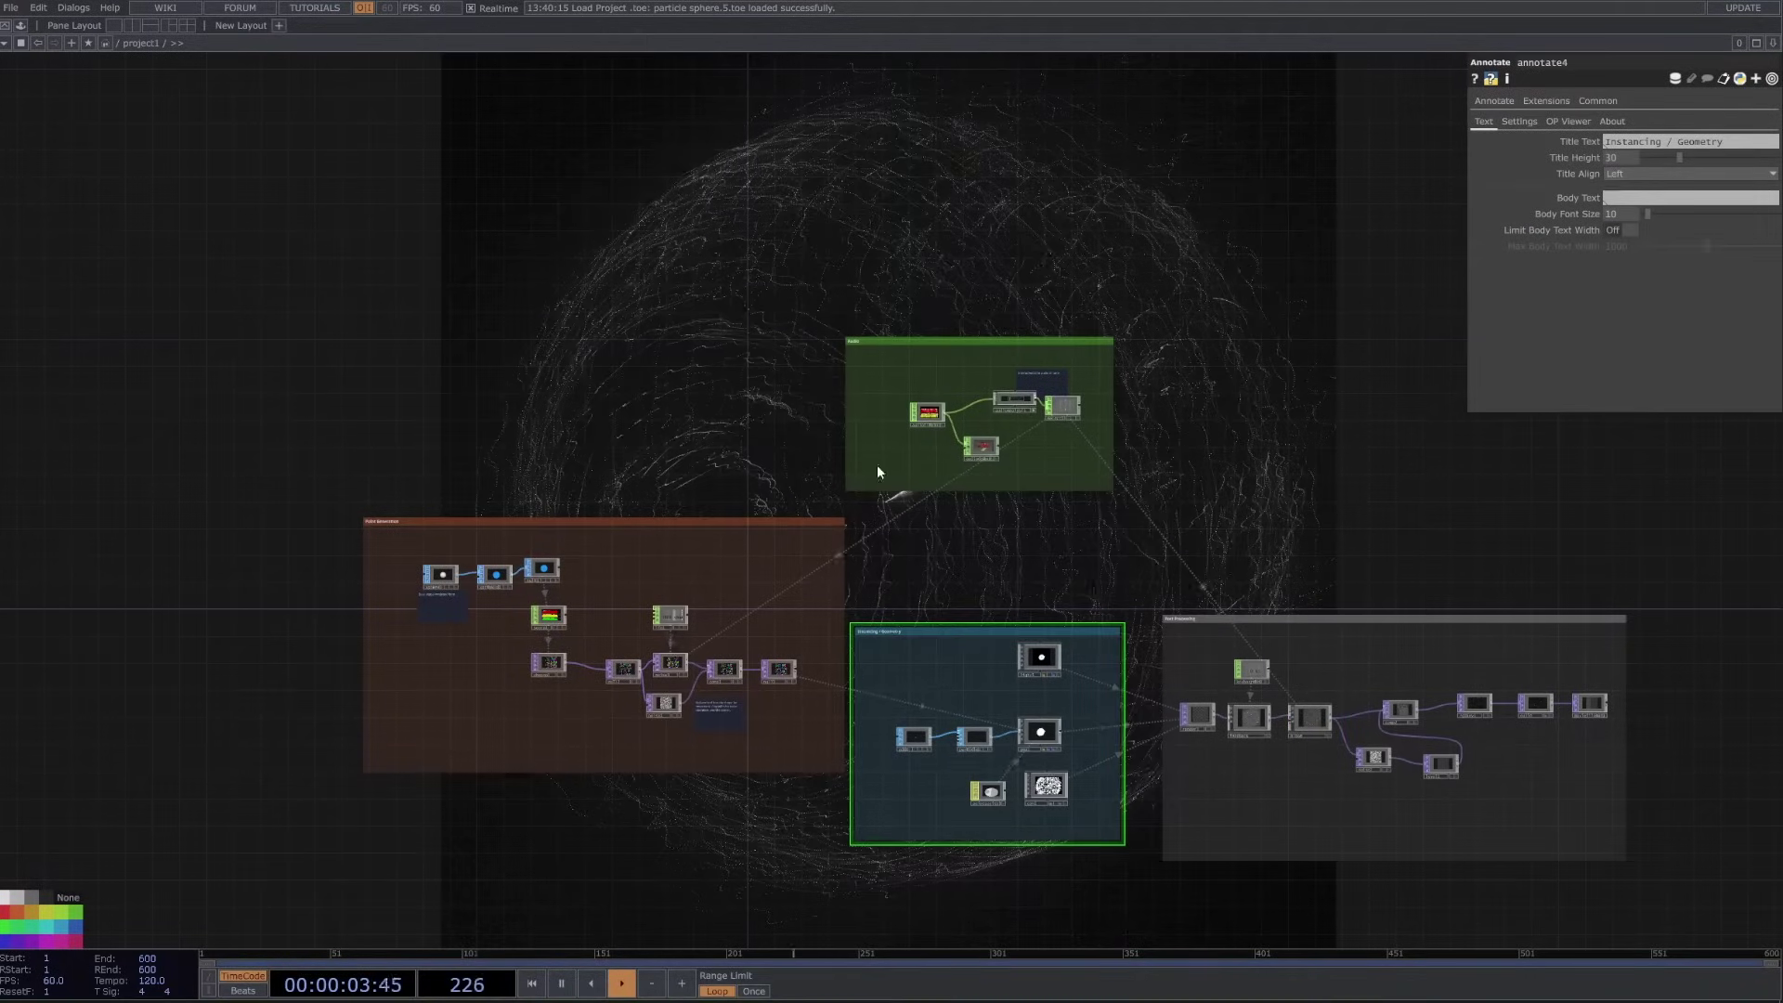
click(1364, 624)
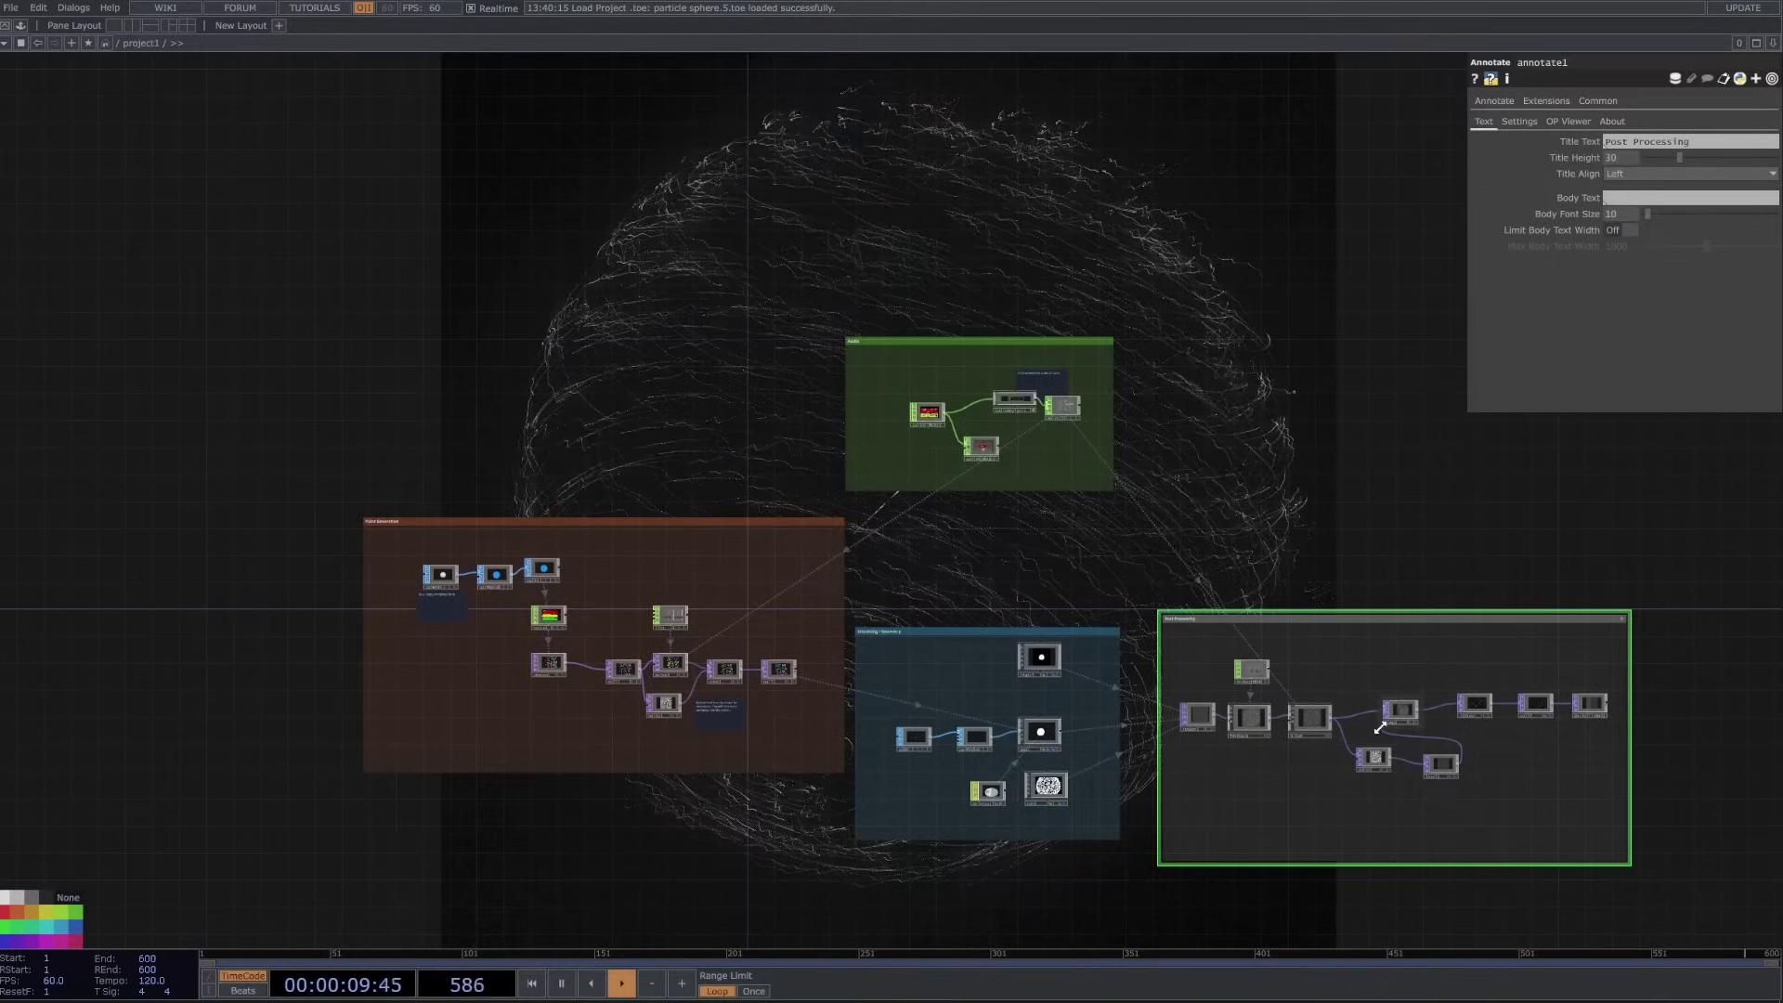
- Nudge the final Post Processing nodes slightly up-right and show moviefileout1's settings
drag(1397, 713, 1413, 703)
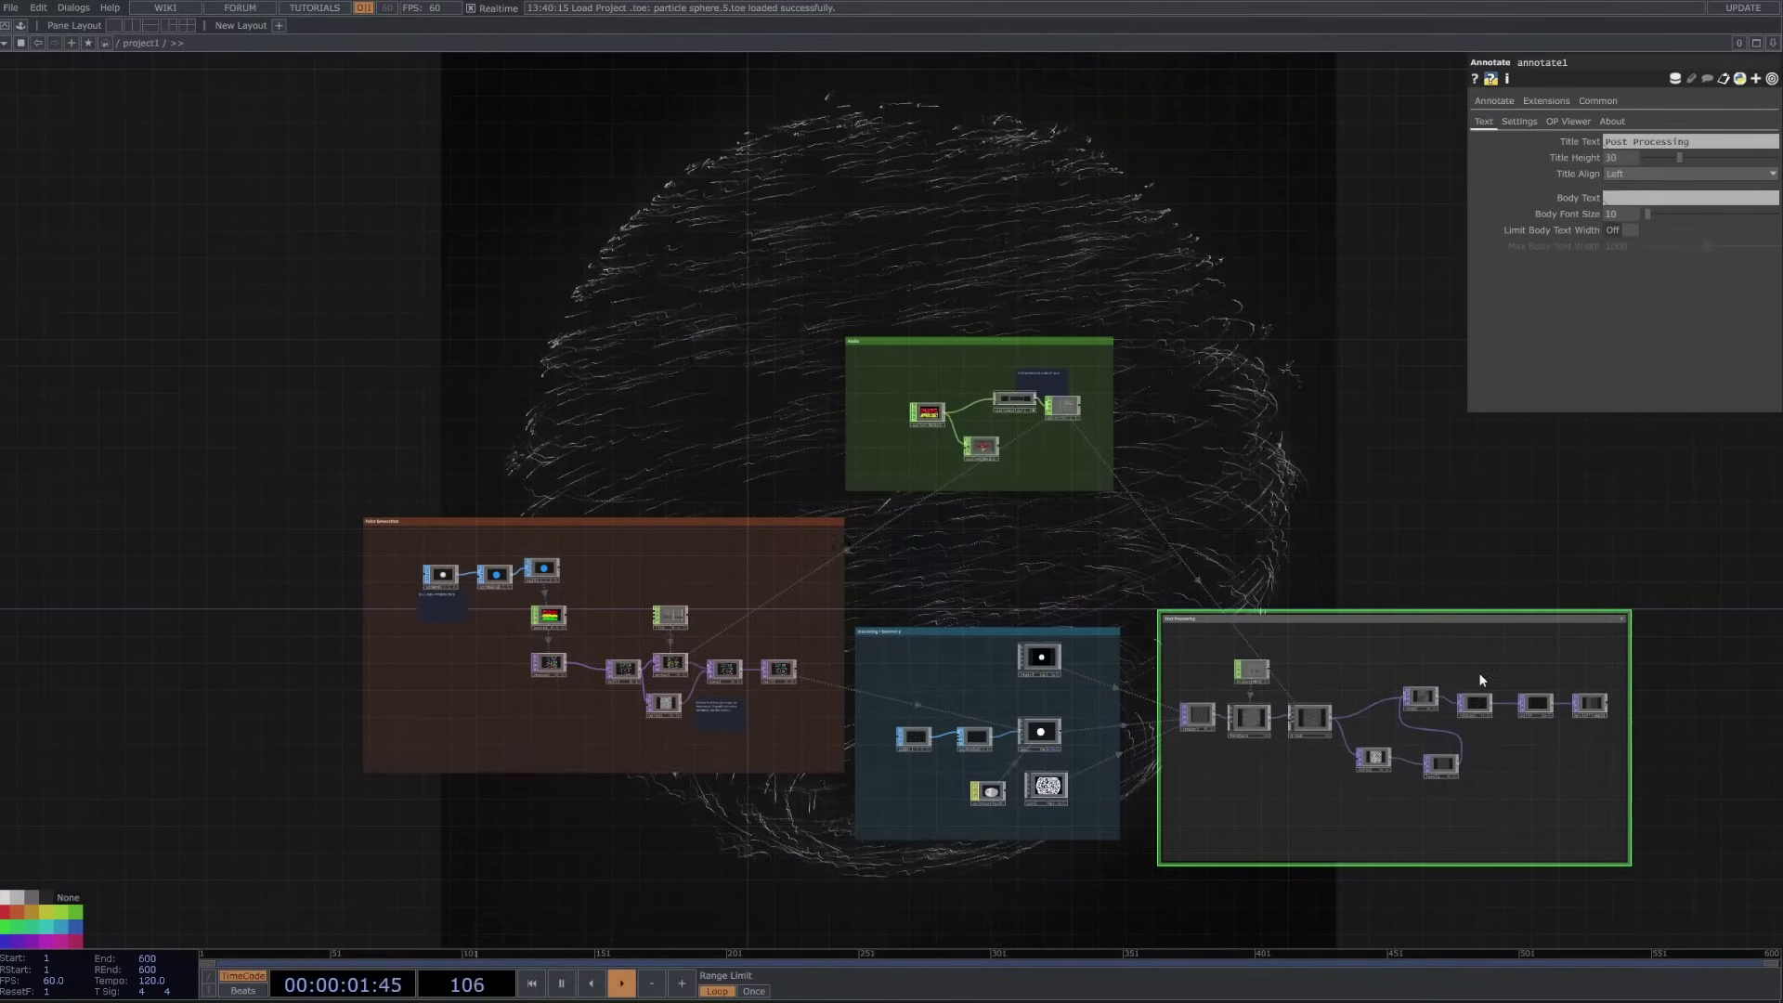
click(1592, 698)
drag(1593, 697, 1600, 690)
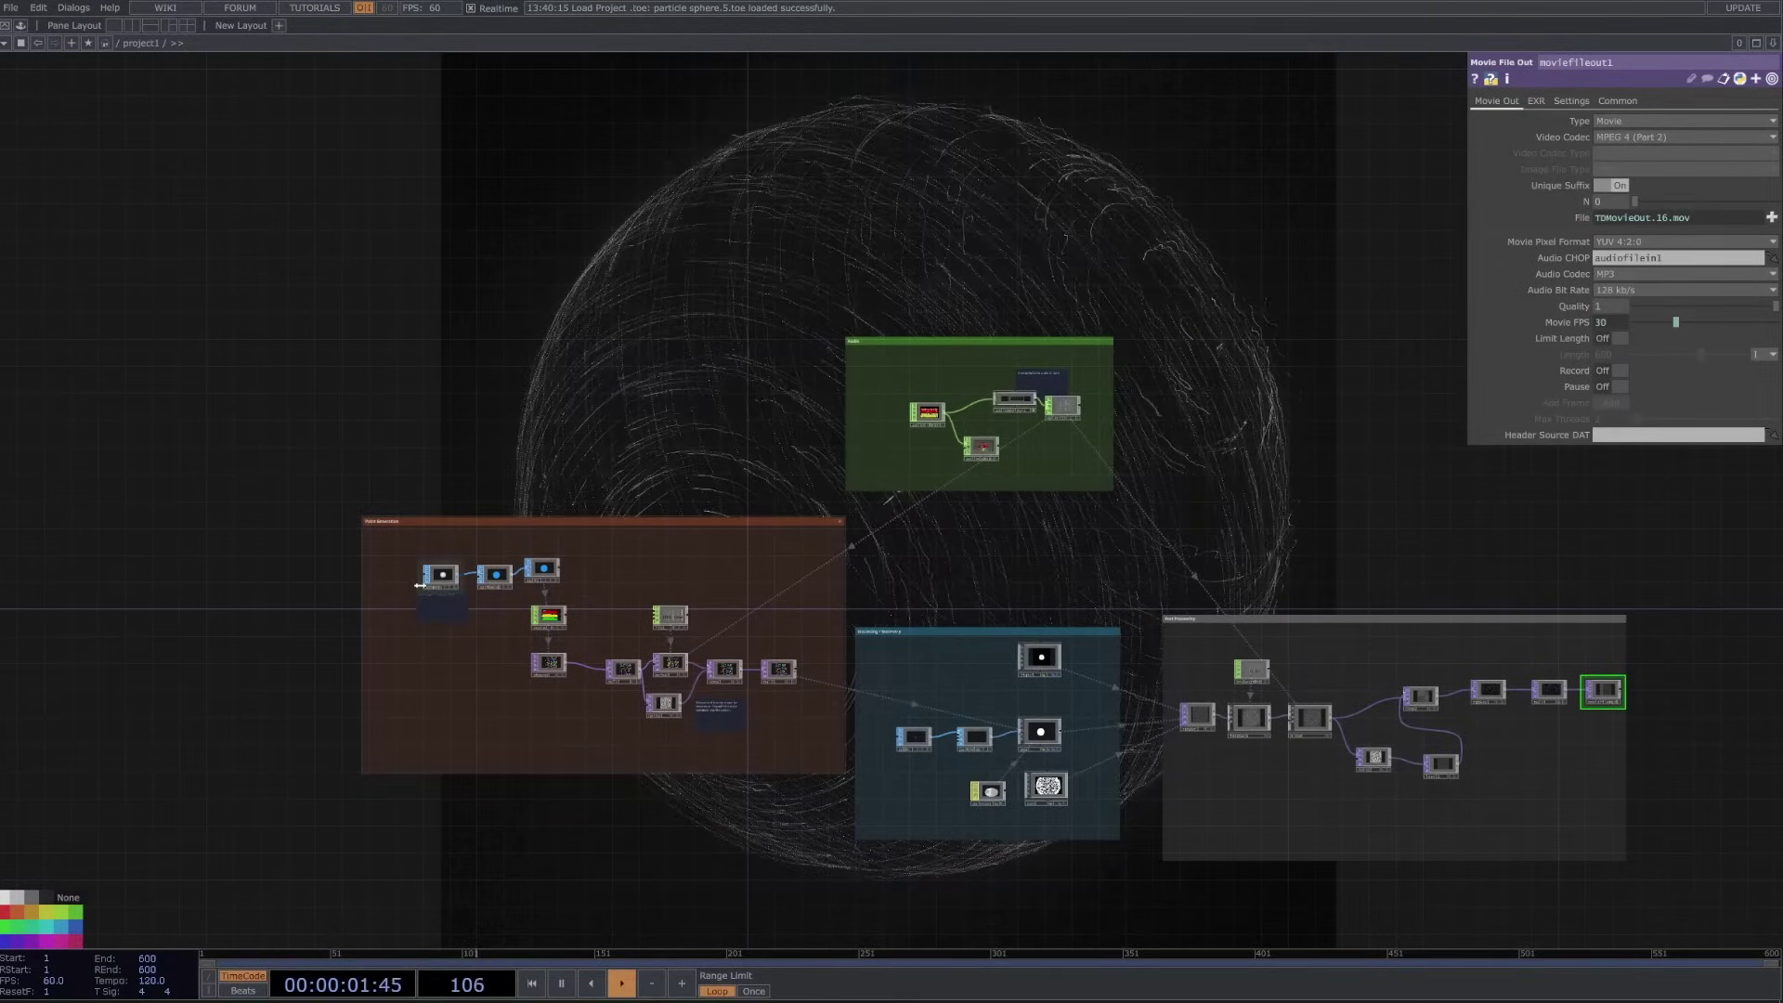
- Add a Box SOP (box1) just above sphere1 in the Point Generation section
scroll(432, 569, up, 5)
scroll(433, 569, up, 5)
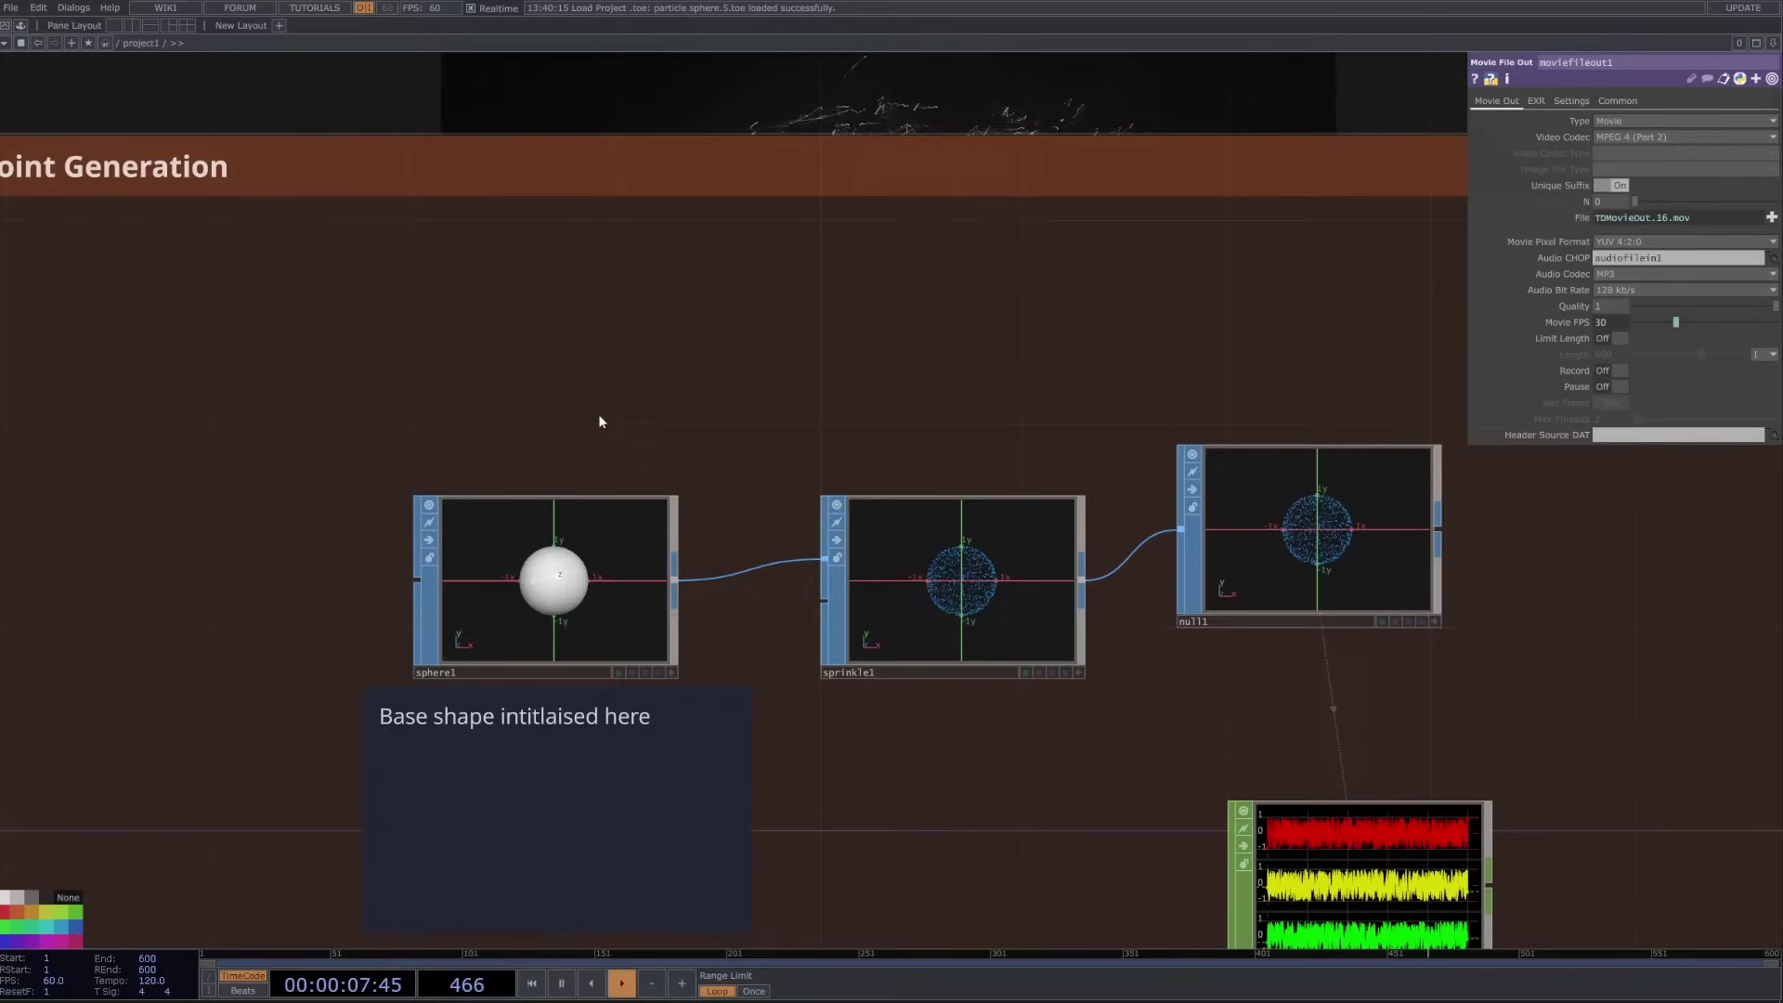
key(Tab)
key(Tab)
key(Tab)
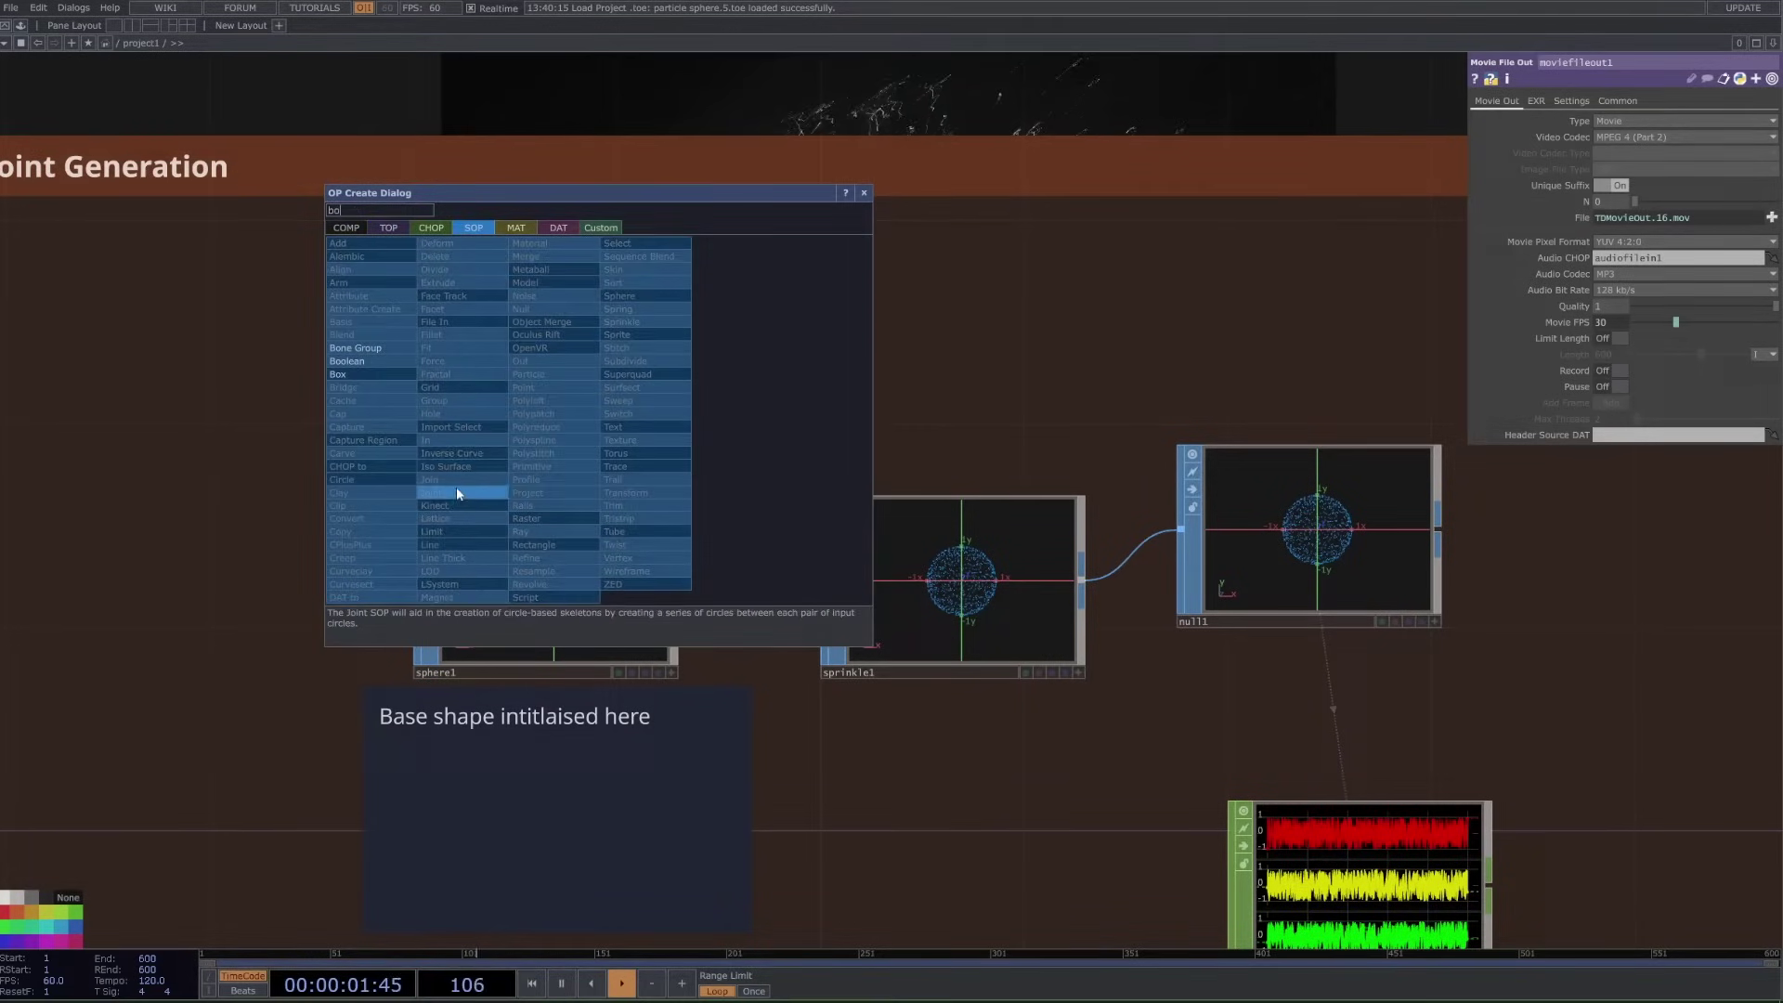
click(376, 381)
click(448, 397)
- Undo box1's automatic connection so it sits unconnected beside sphere1
scroll(448, 397, down, 3)
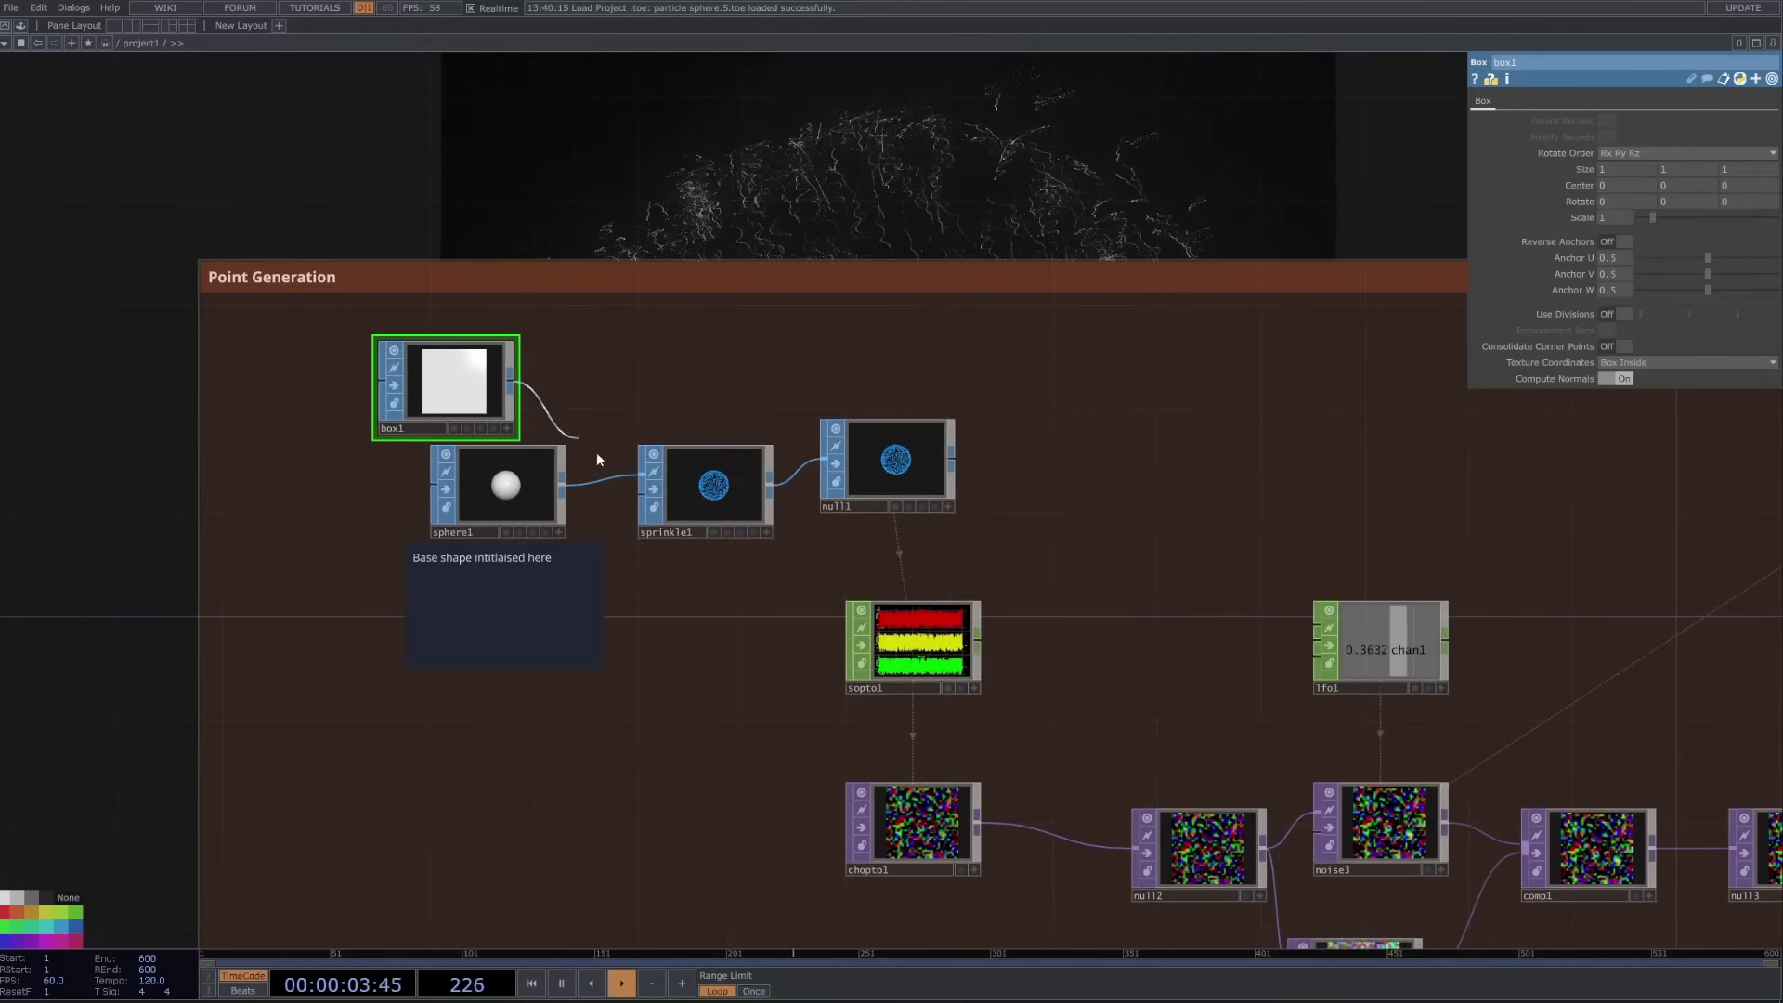
scroll(734, 335, down, 3)
drag(927, 204, 911, 701)
scroll(914, 691, down, 3)
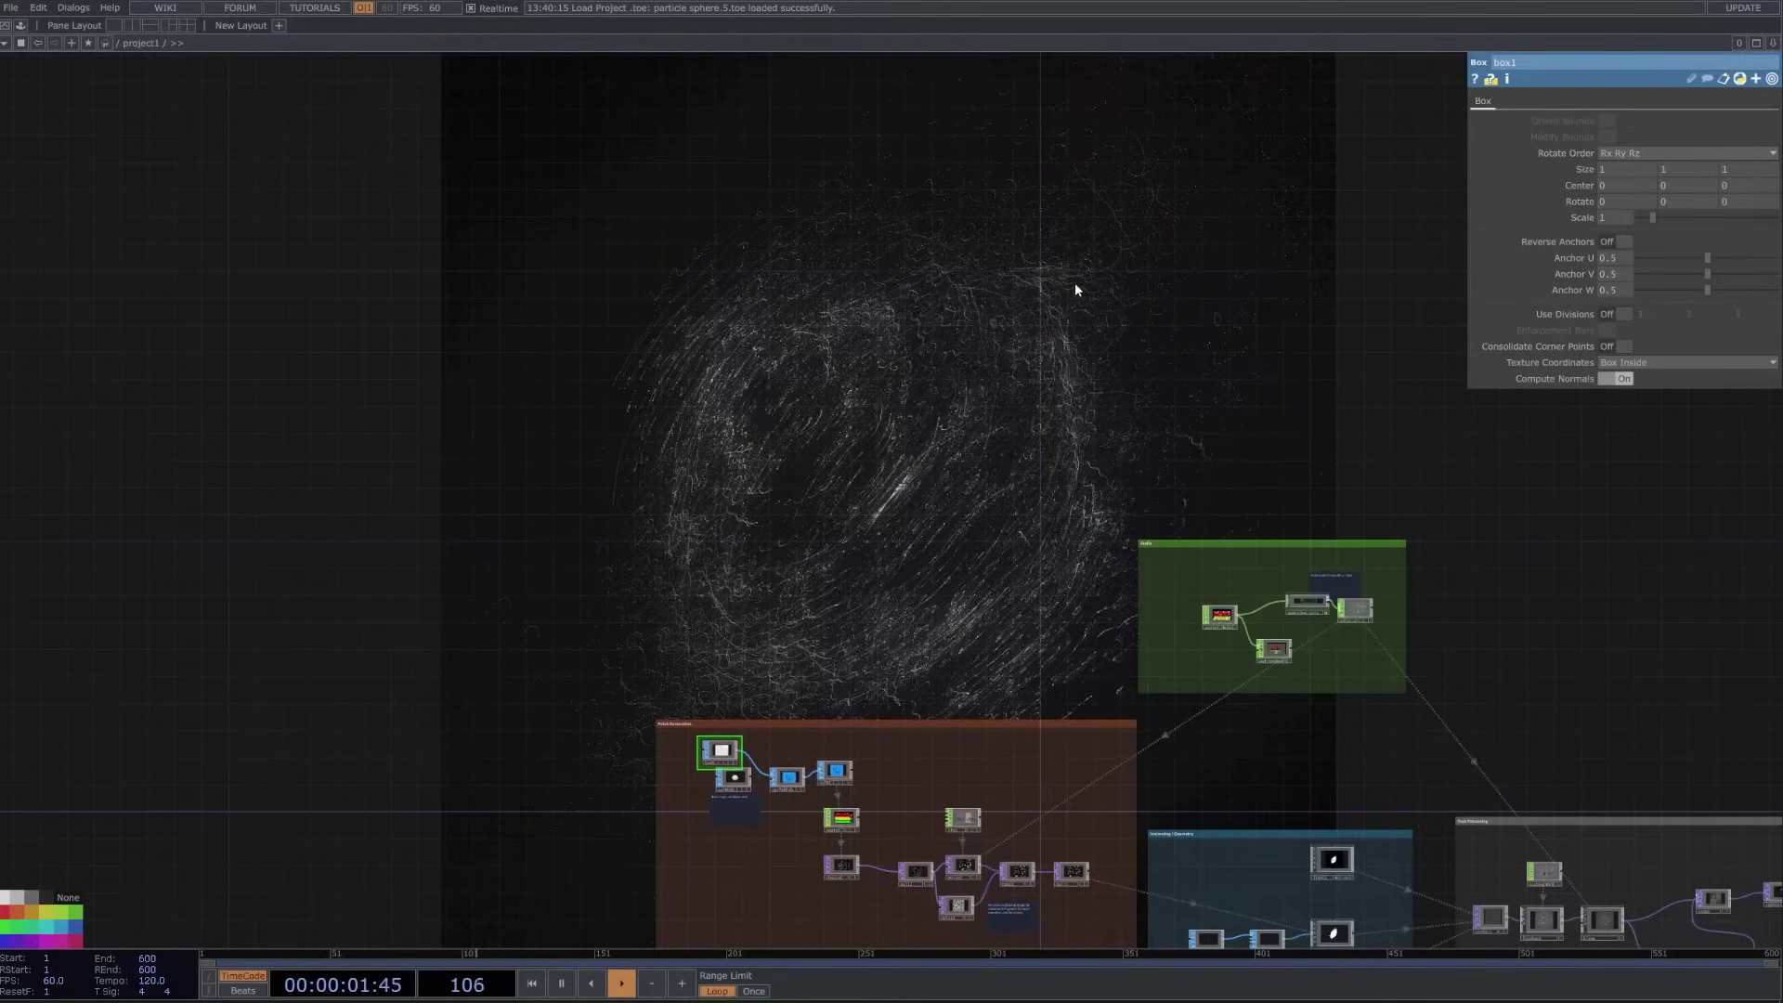
key(ctrl+z)
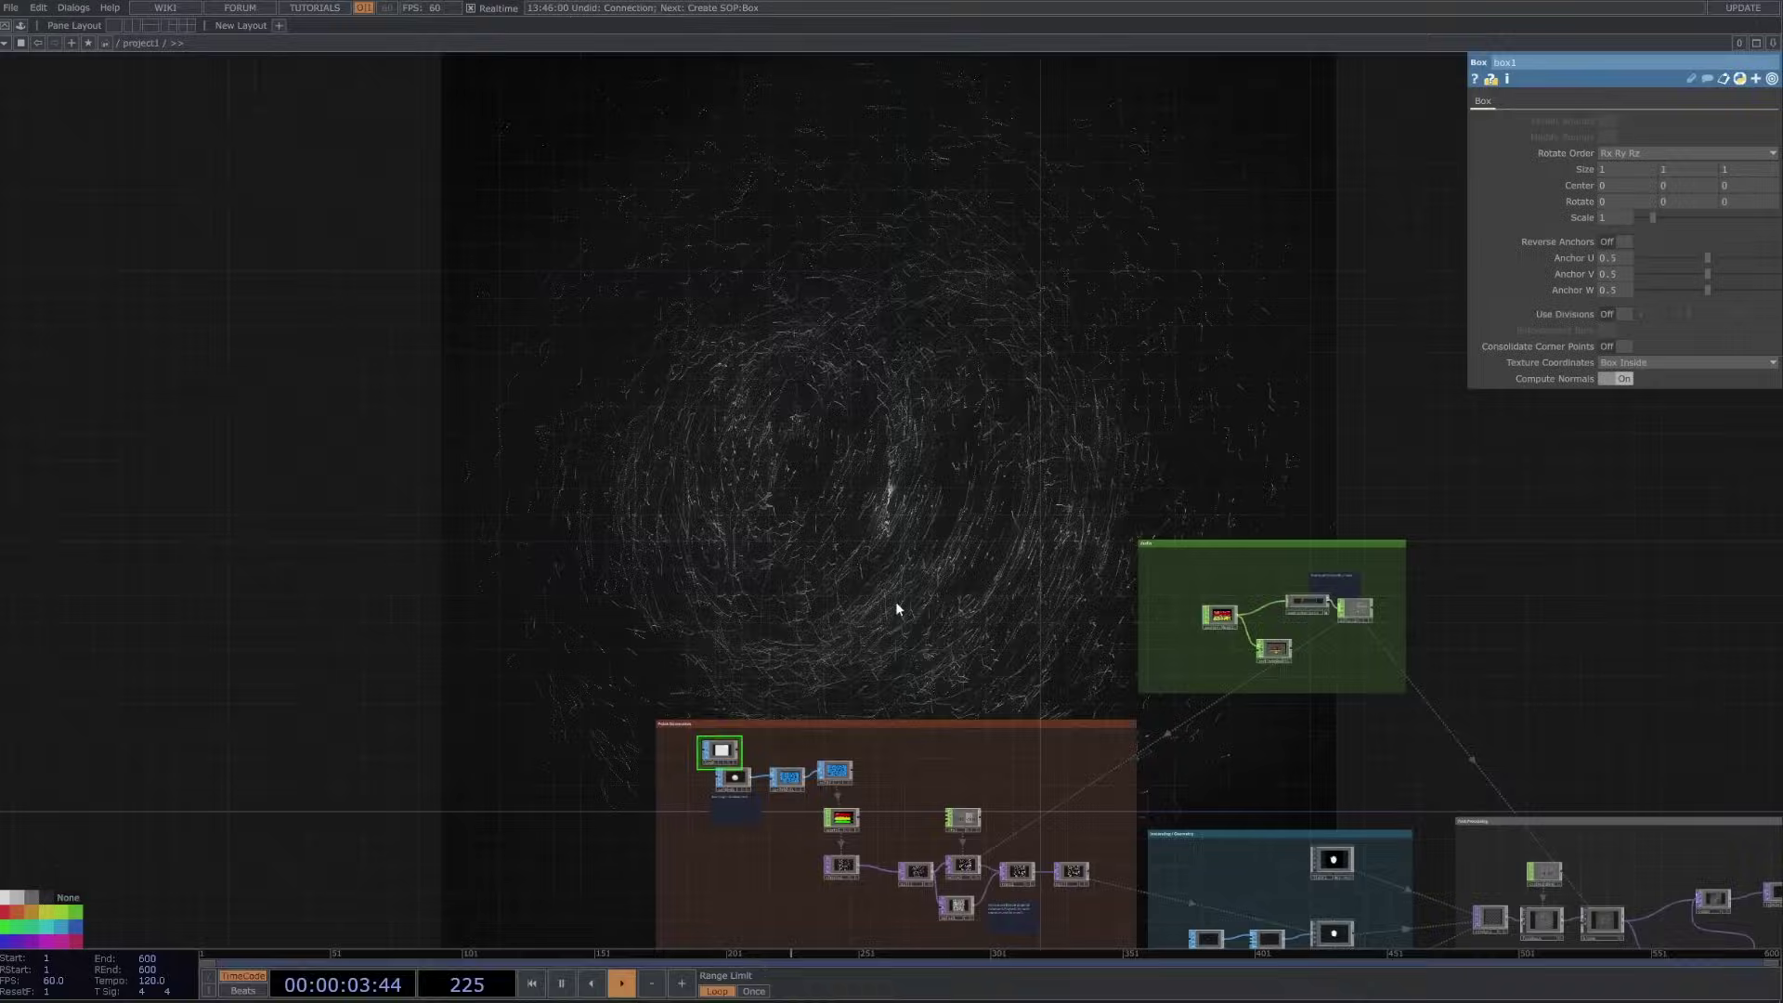
- Delete the unwanted box1 node from the Point Generation chain
scroll(820, 594, up, 4)
key(Delete)
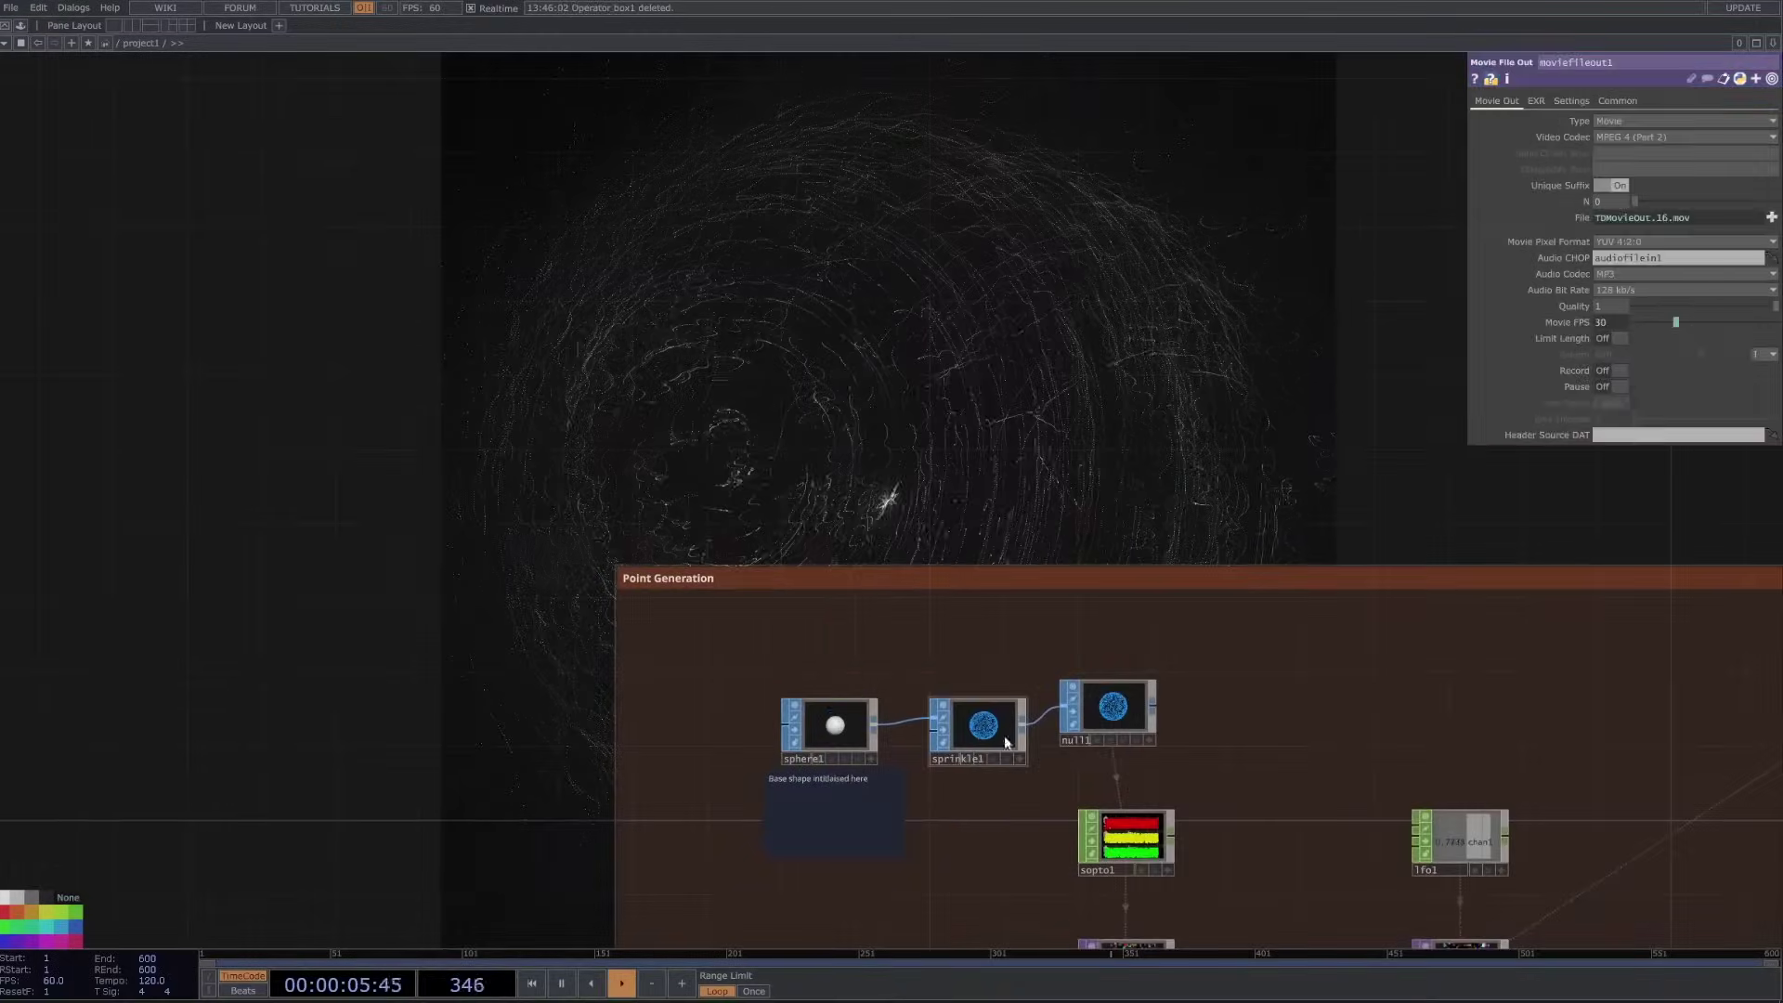
scroll(932, 715, up, 5)
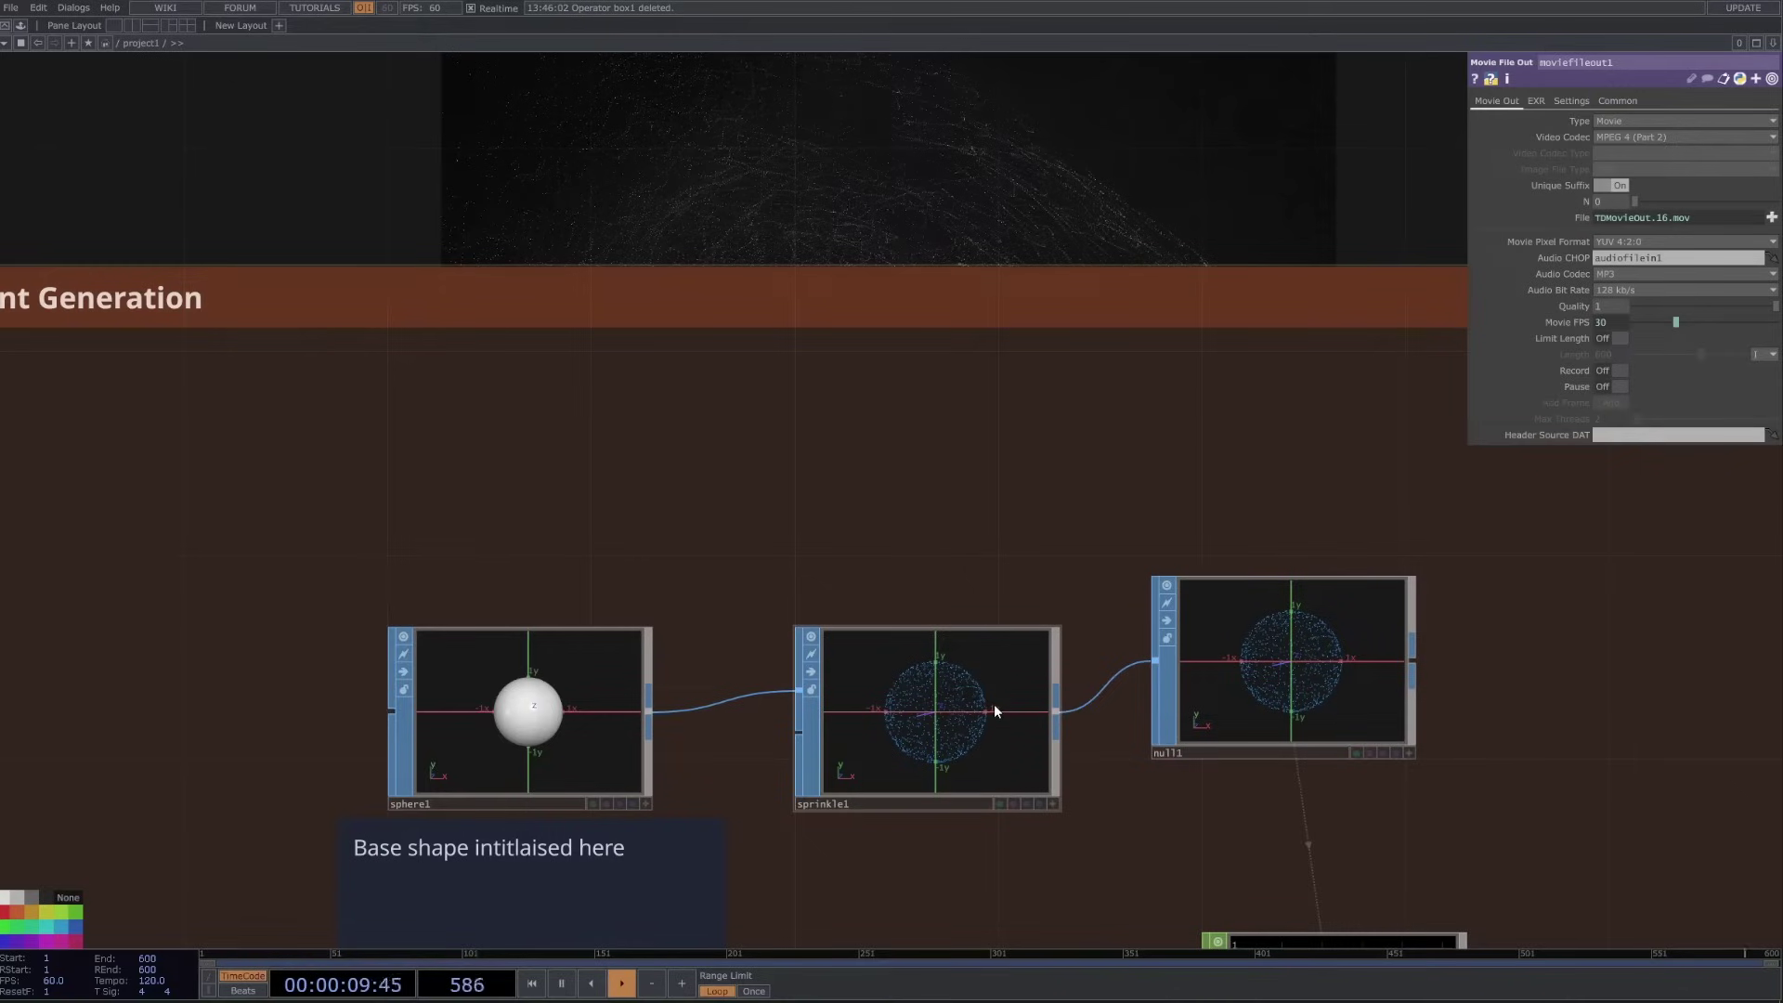
- Inspect sopto1 and chopto1, showing chopto1's Data Format choices (currently RGB)
scroll(1392, 557, down, 5)
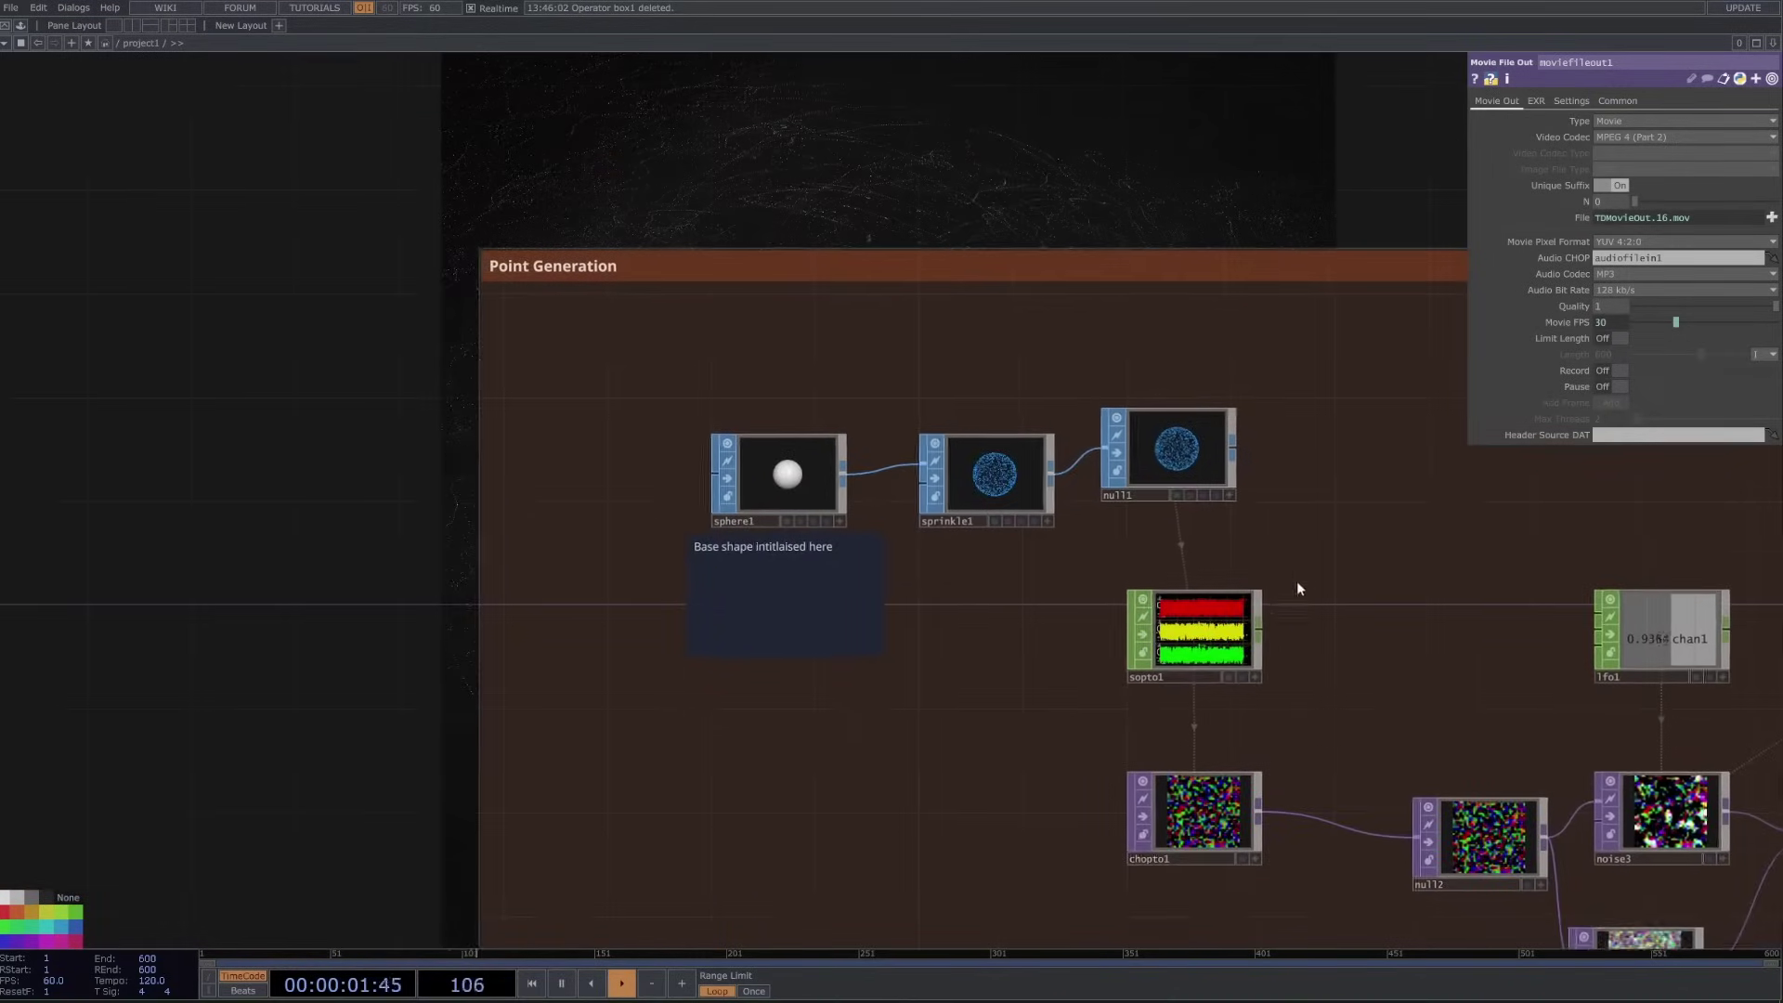
click(1222, 626)
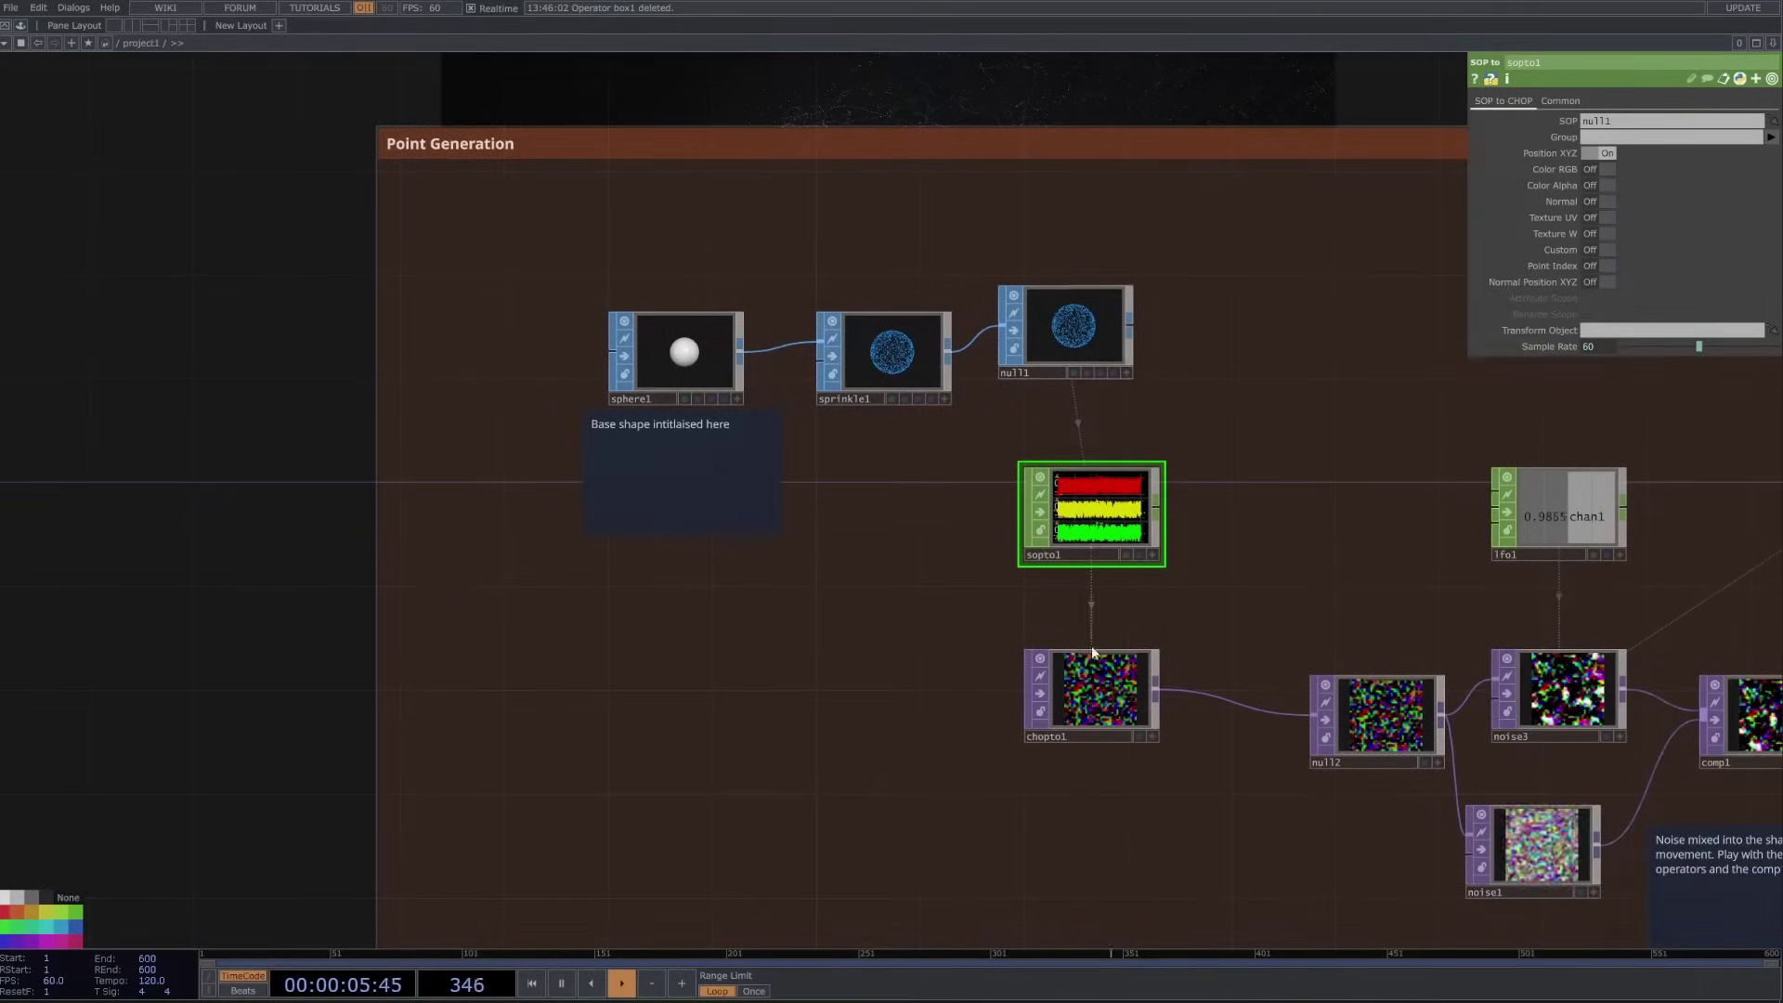
click(1096, 669)
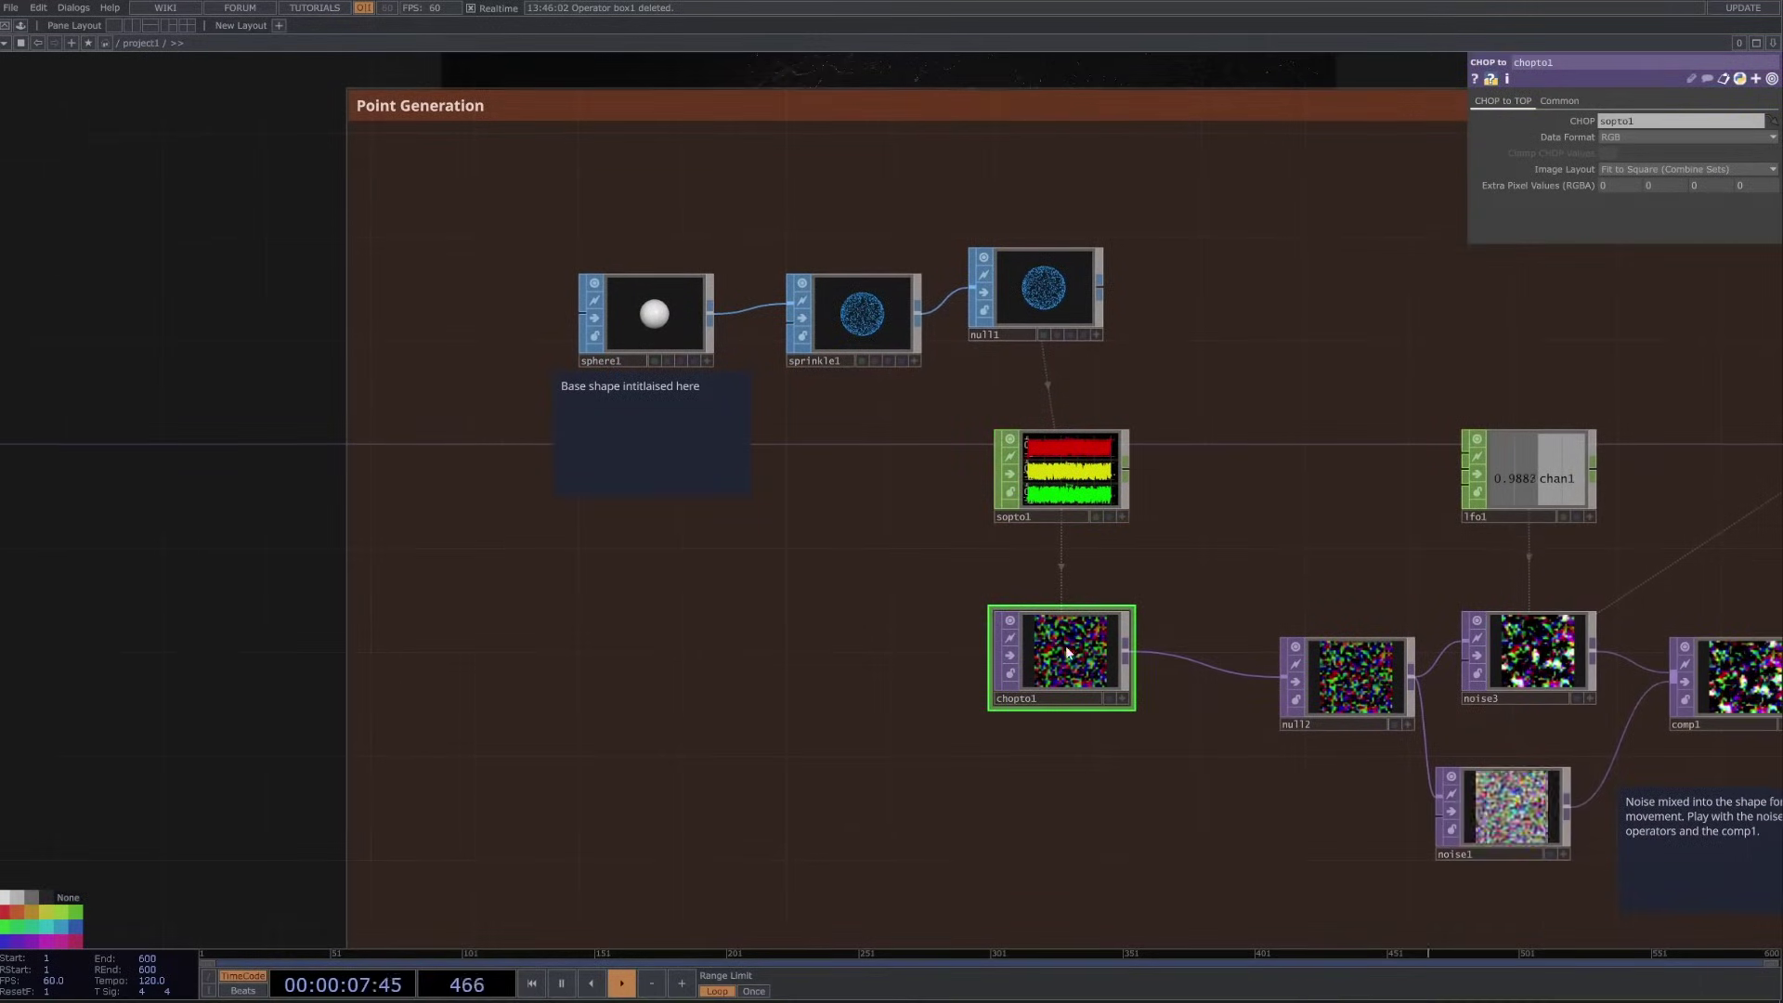
scroll(1066, 653, up, 3)
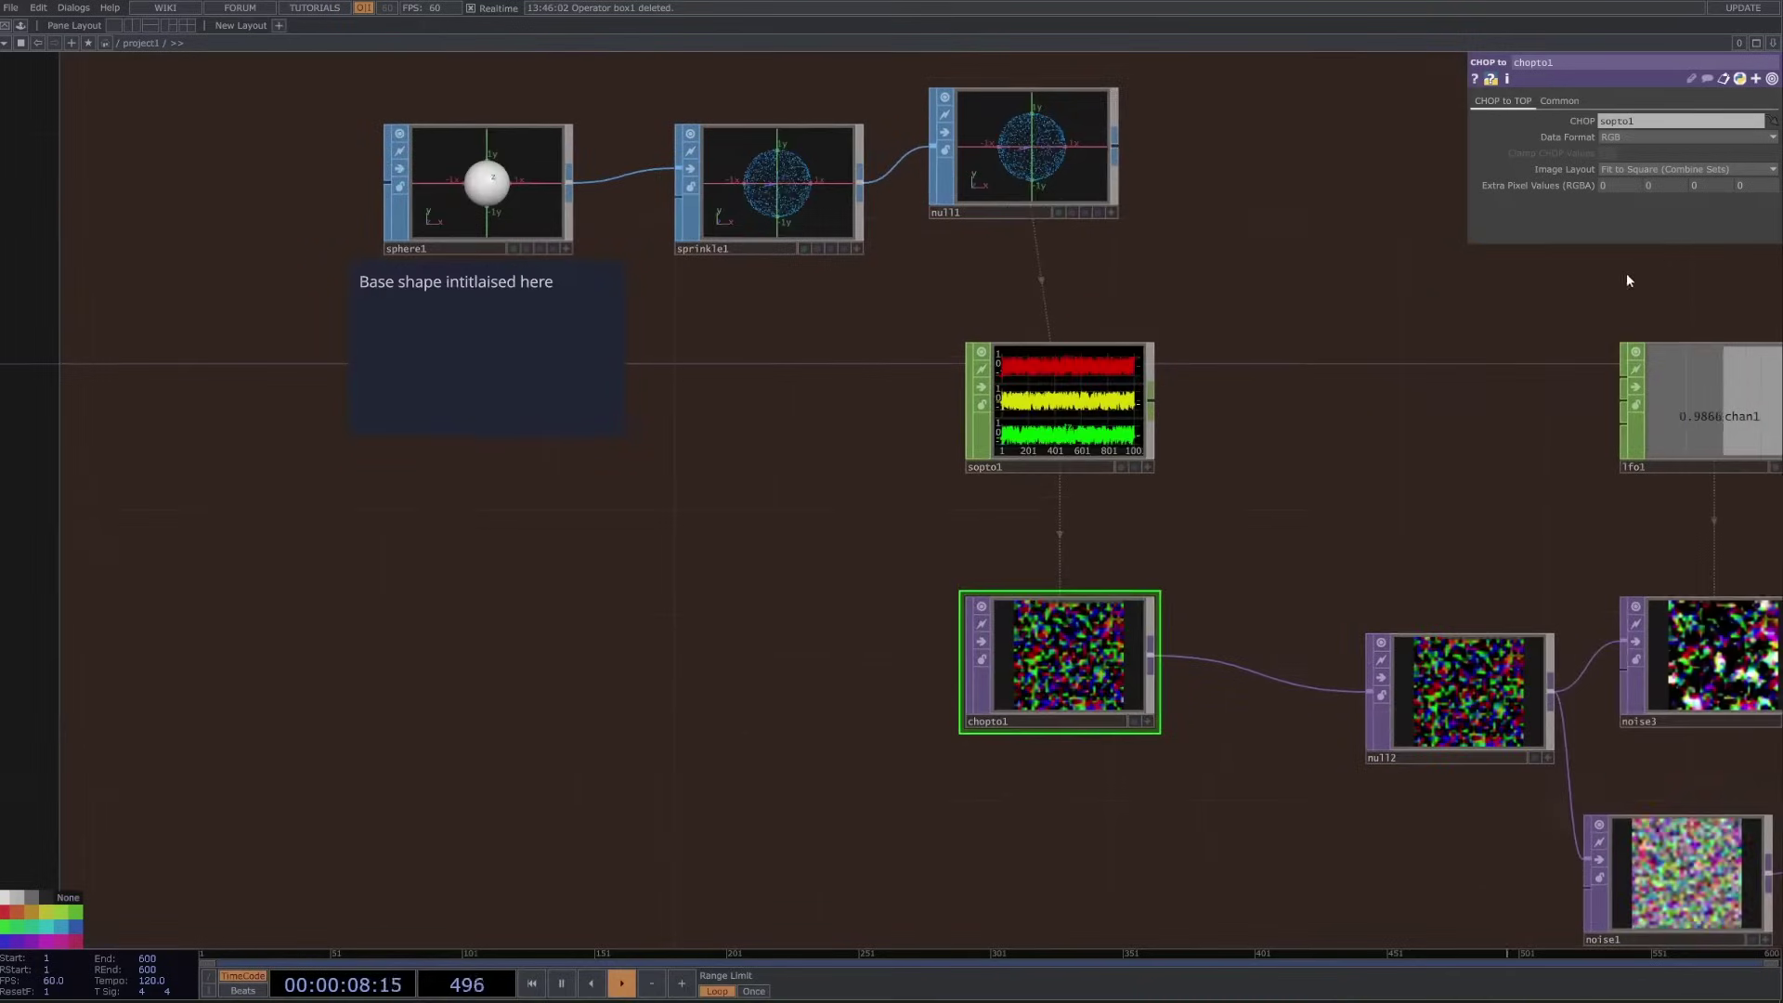
click(1634, 136)
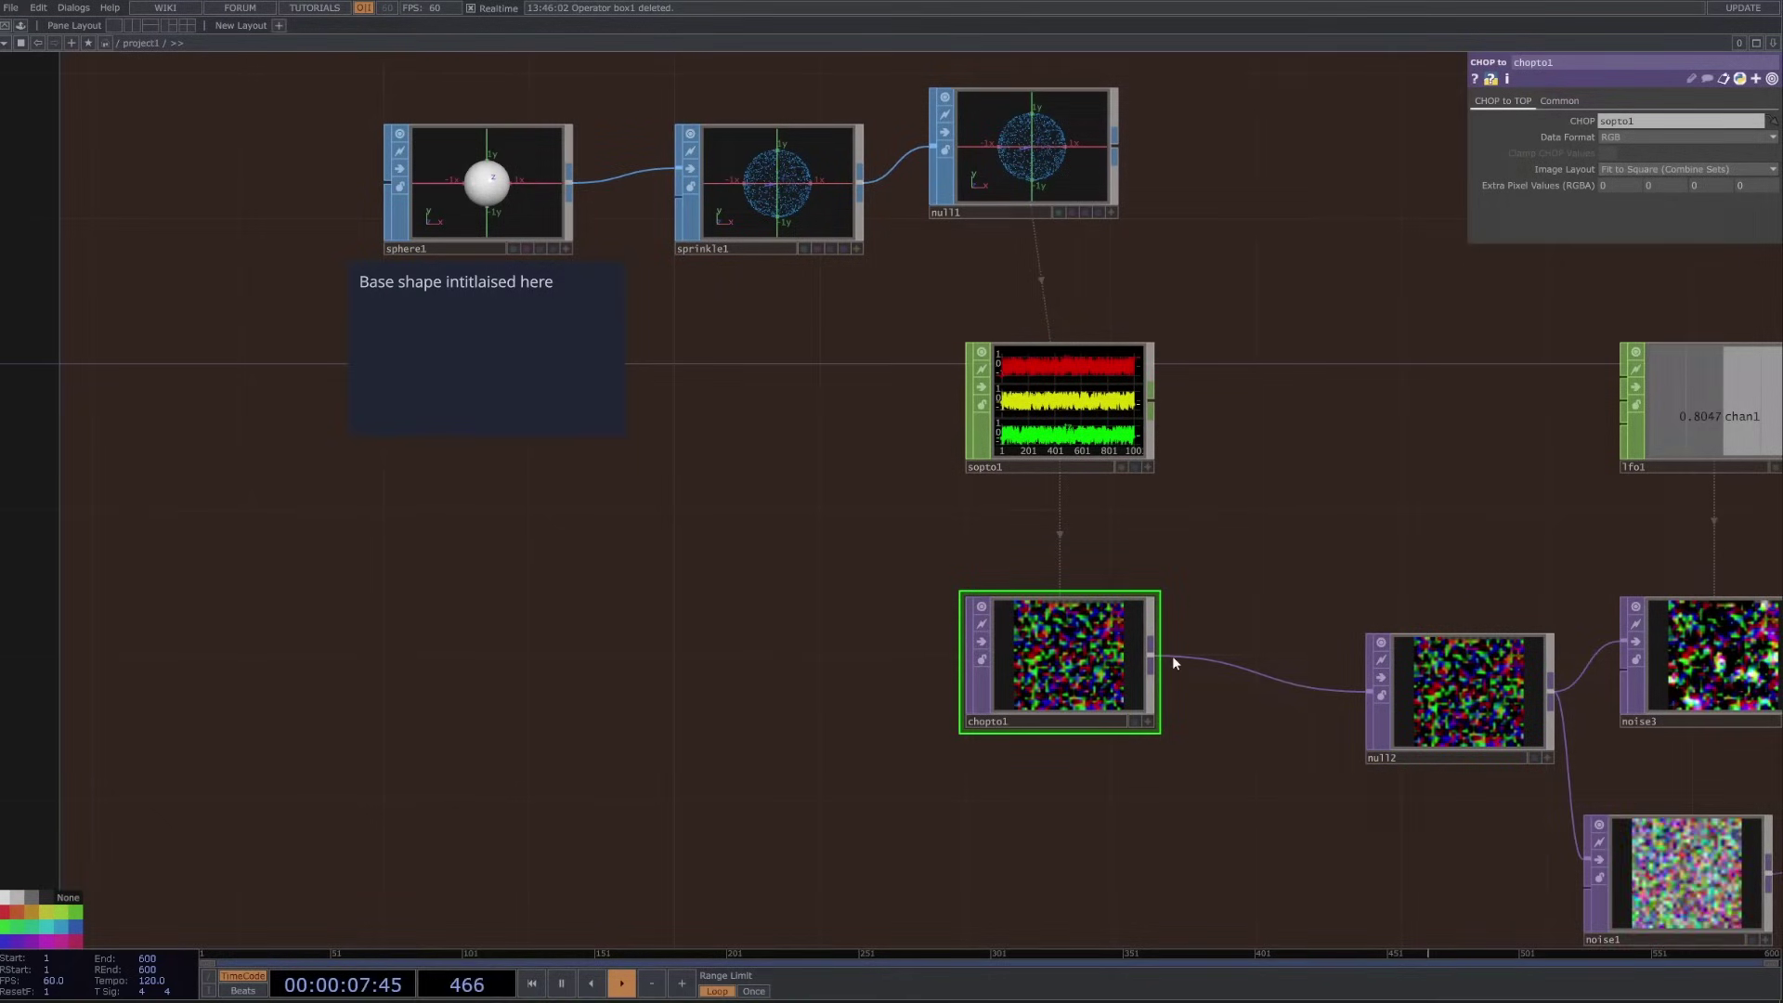
scroll(1059, 653, down, 5)
scroll(1058, 653, up, 10)
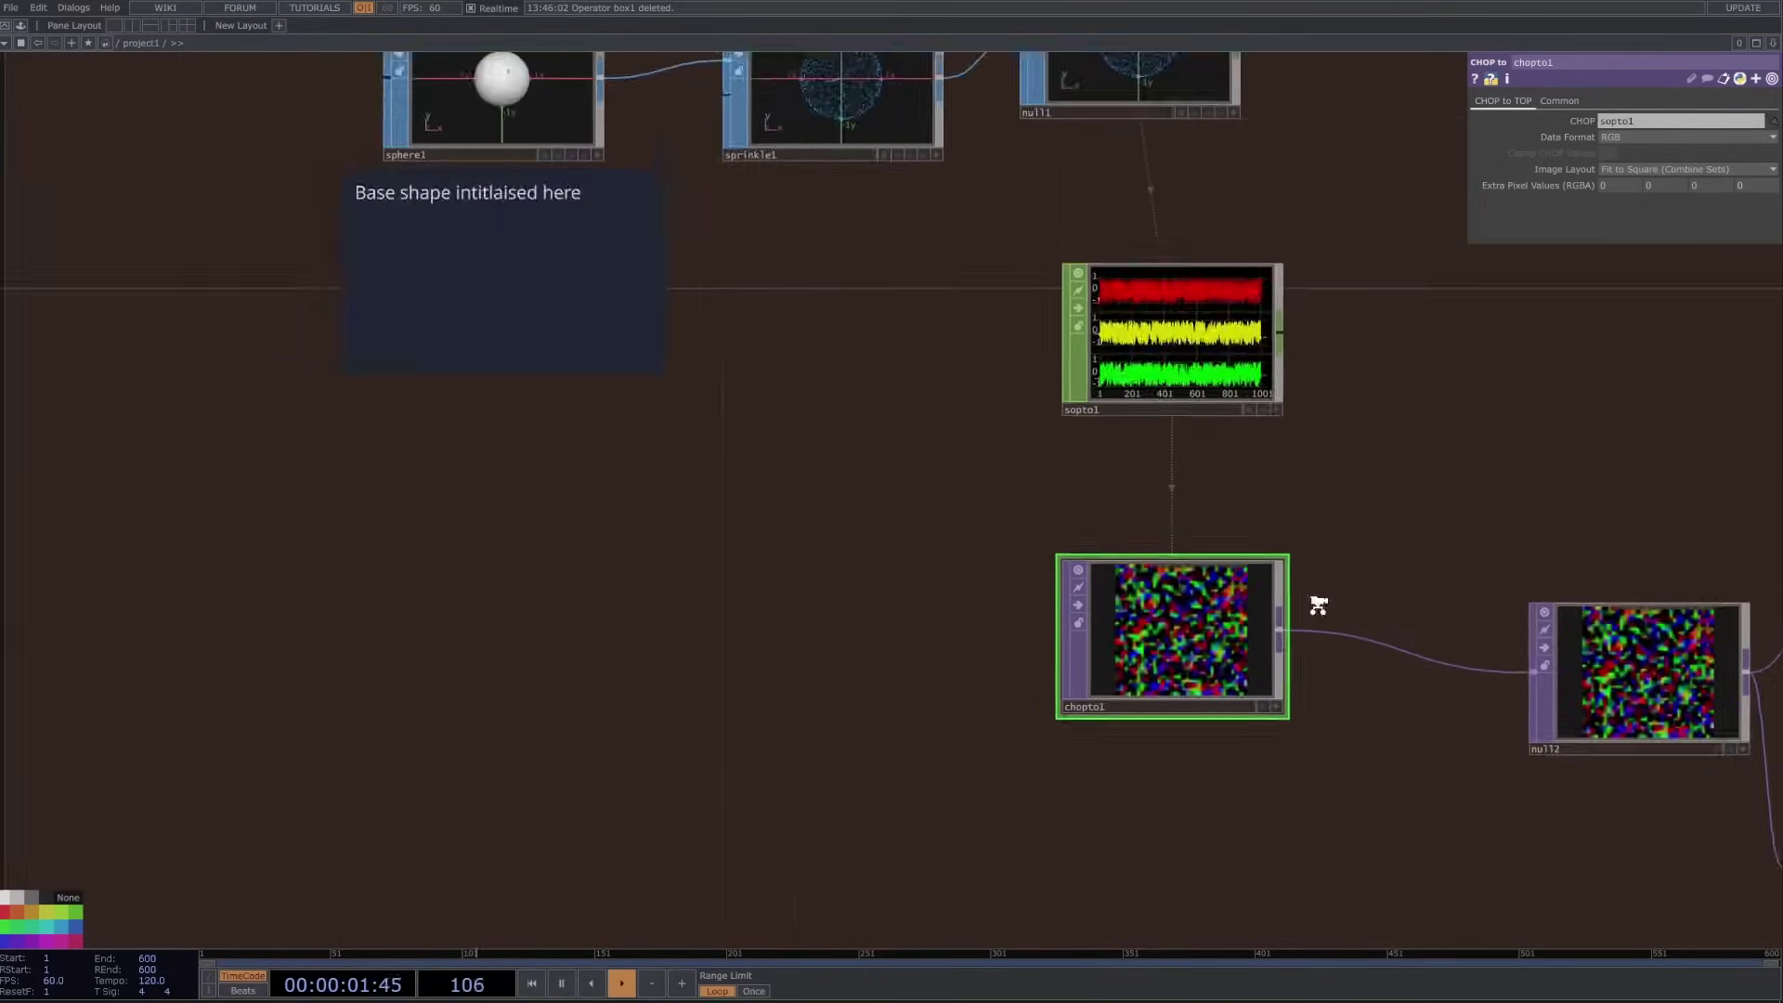
scroll(554, 442, down, 3)
scroll(637, 548, up, 5)
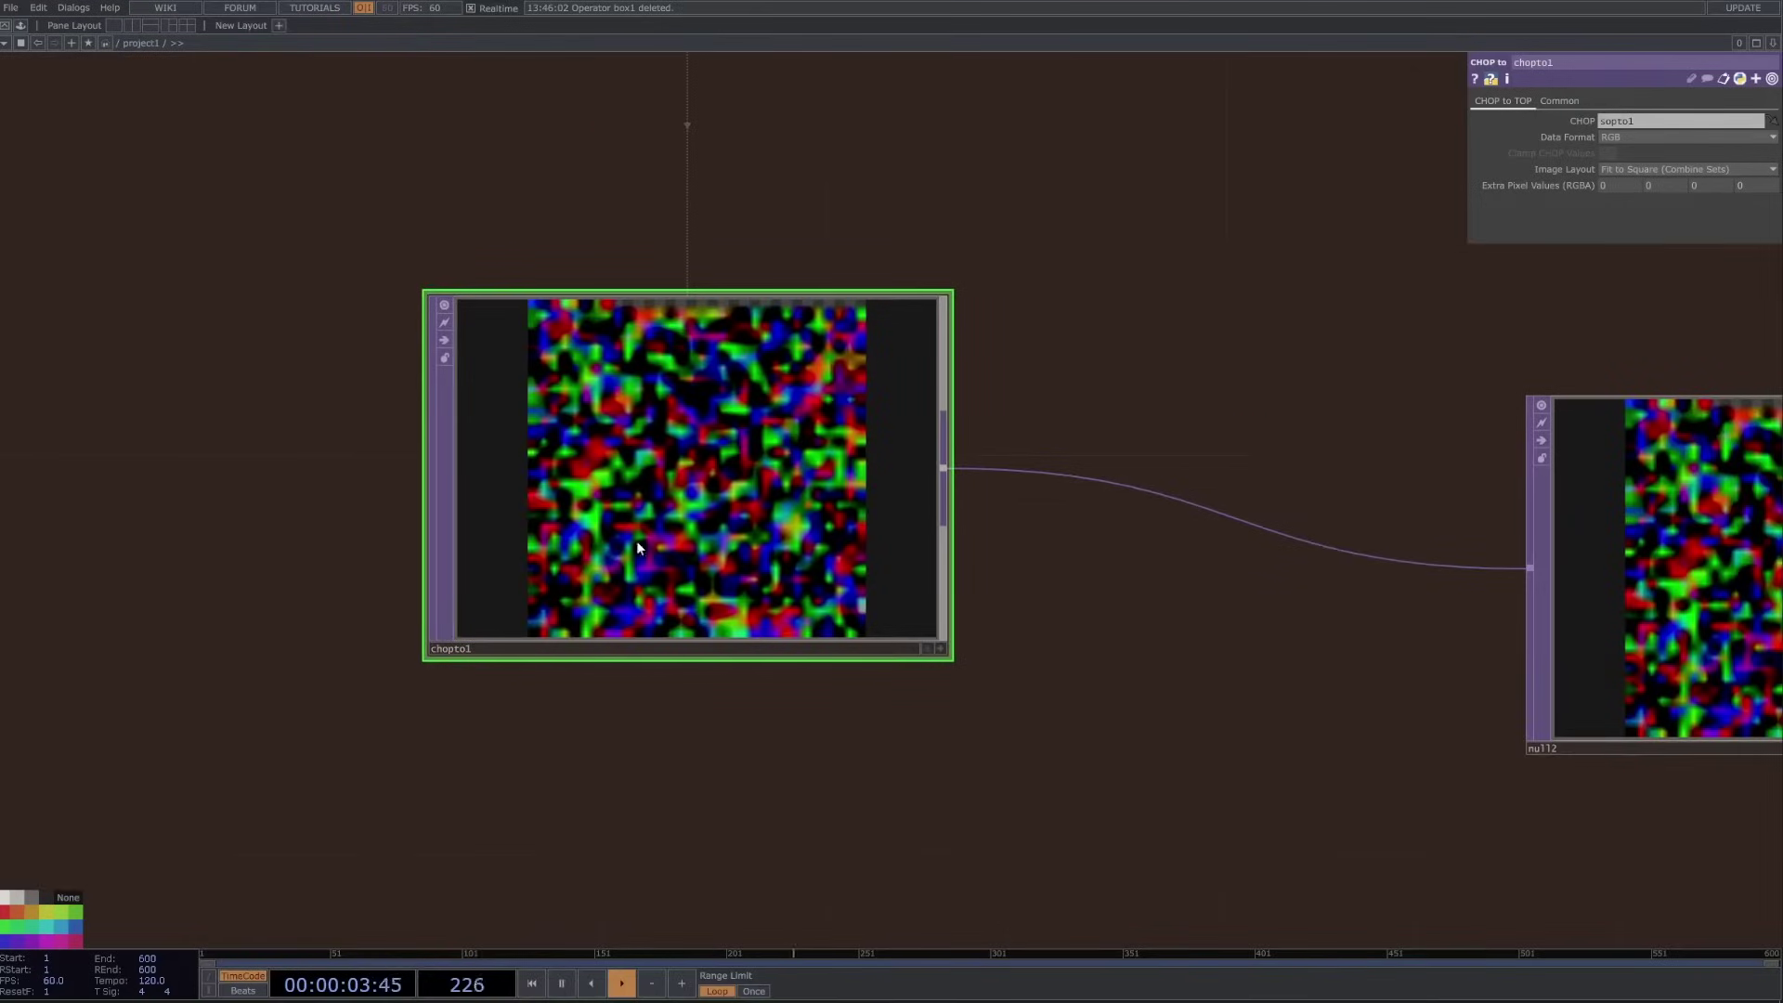
scroll(744, 450, down, 4)
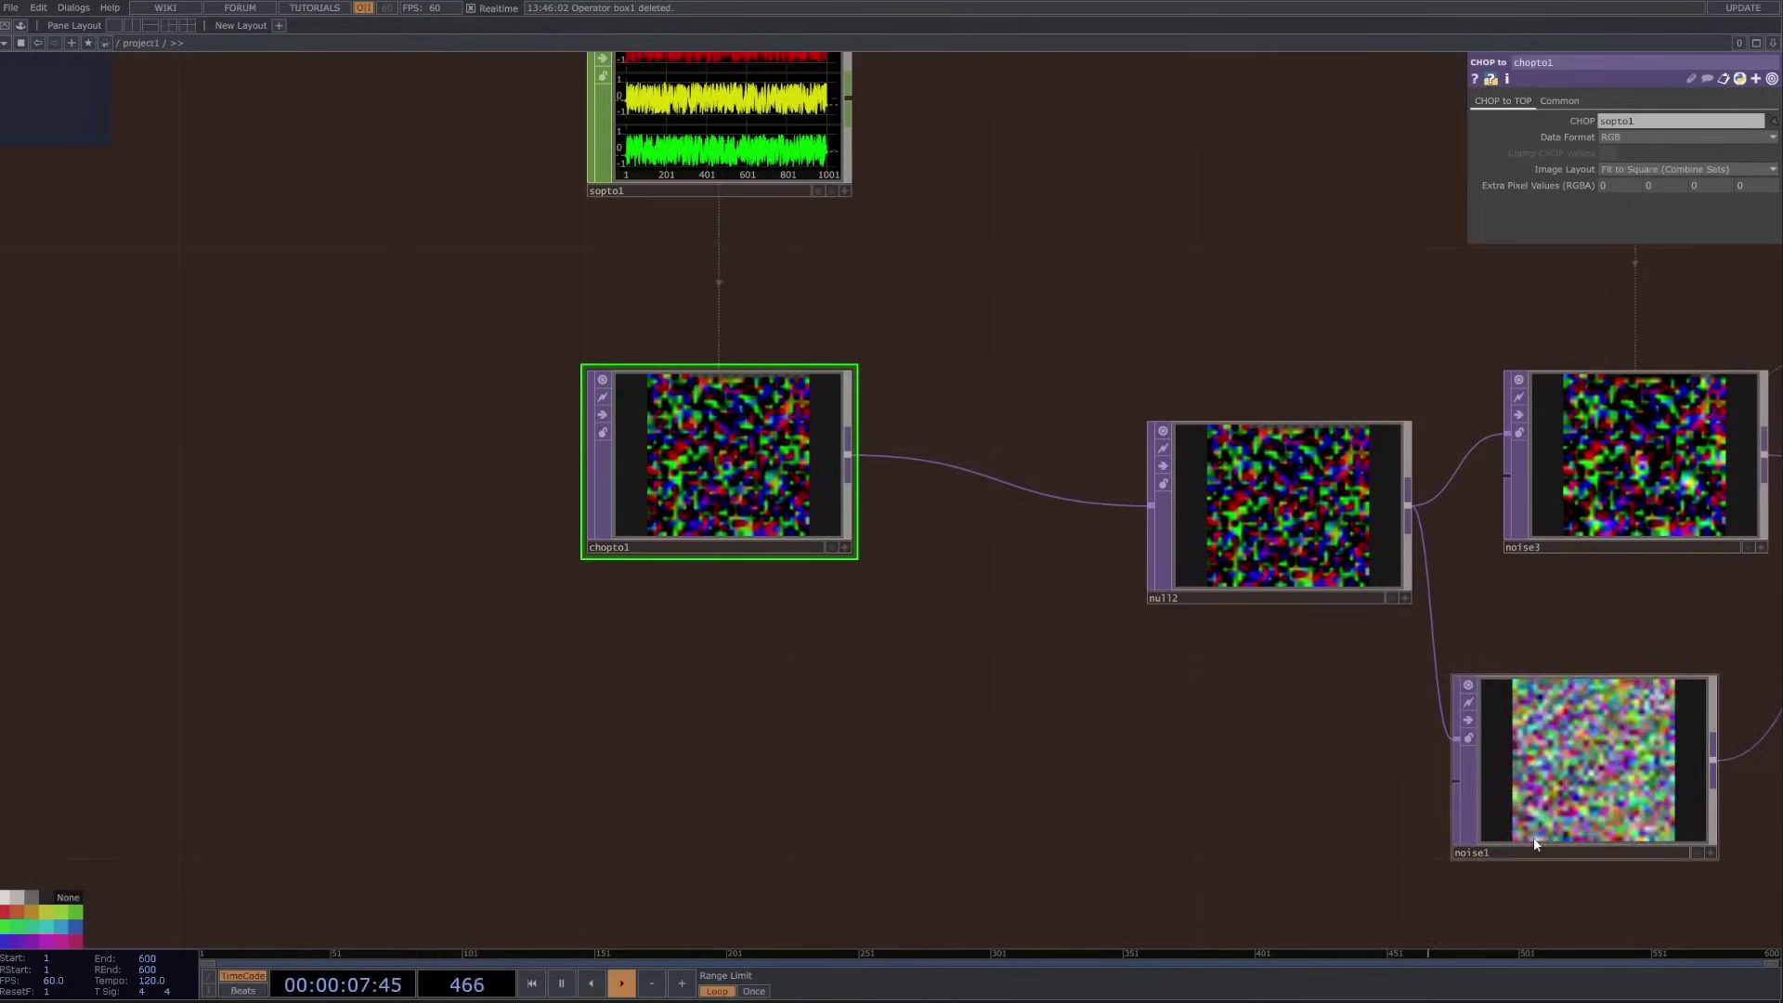
- Bring the Point Generation nodes into view and move noise3 slightly left
scroll(1026, 721, down, 3)
drag(1027, 721, 800, 647)
scroll(1320, 521, down, 3)
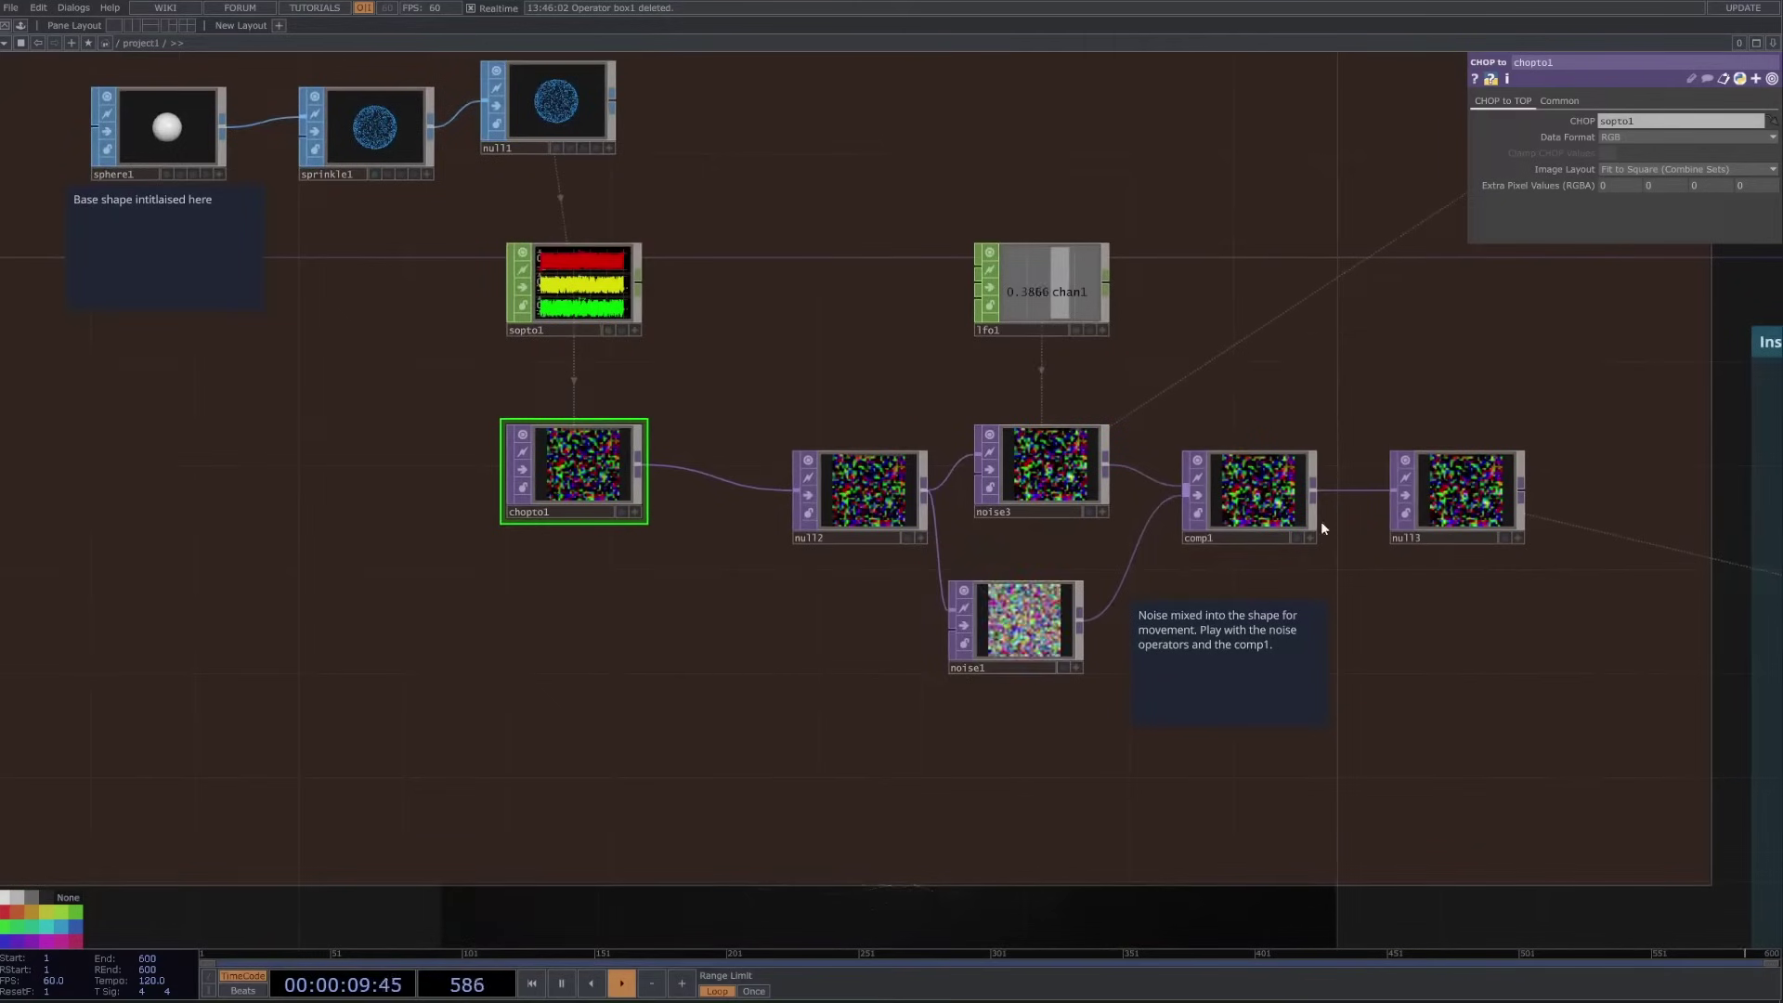
drag(1492, 696, 645, 542)
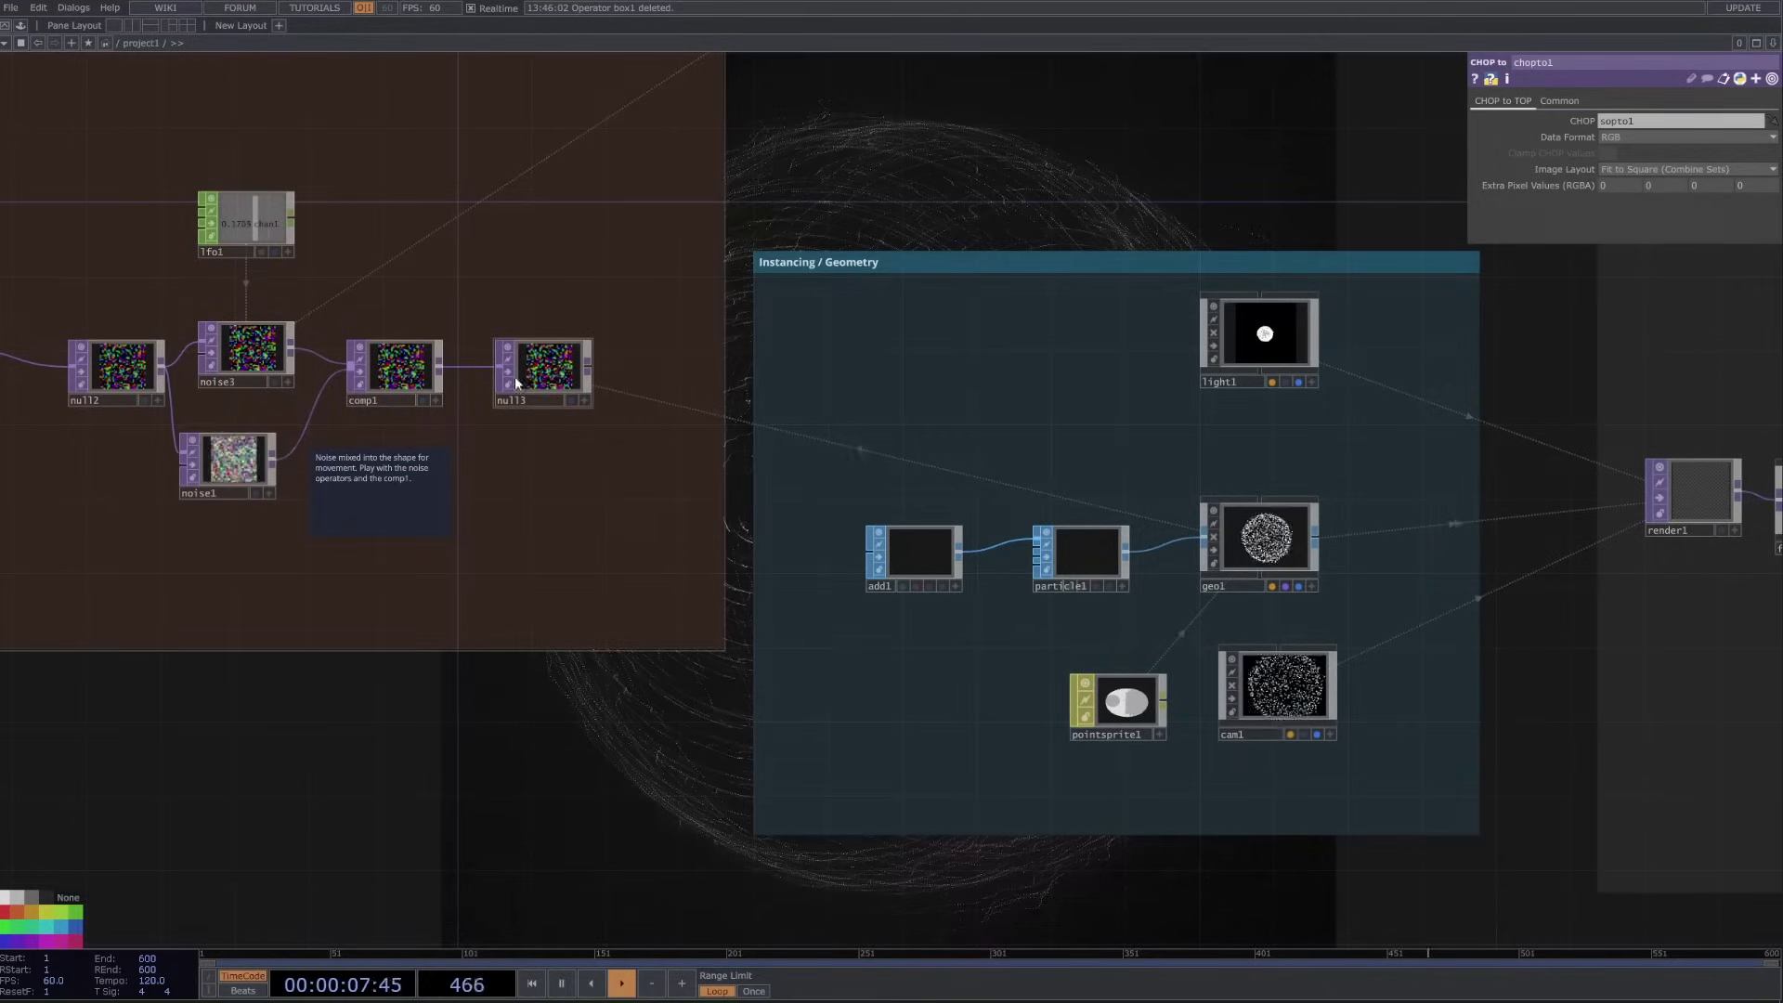
drag(359, 538, 954, 872)
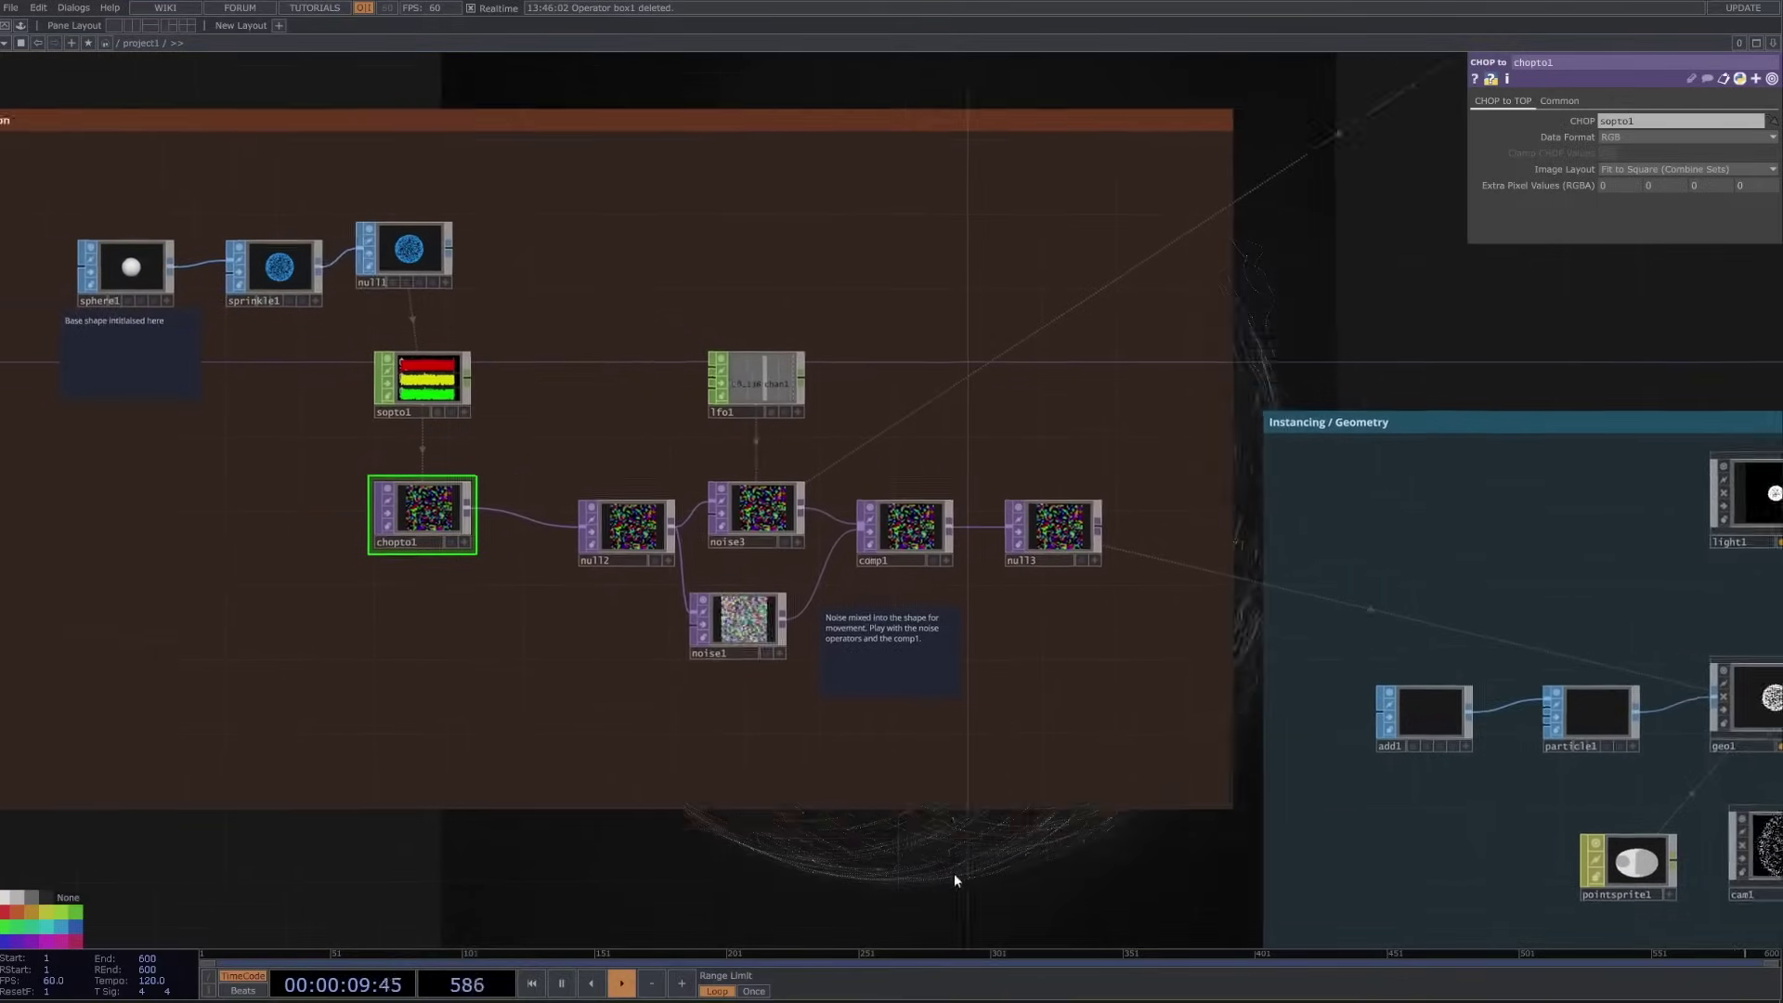
scroll(800, 564, up, 3)
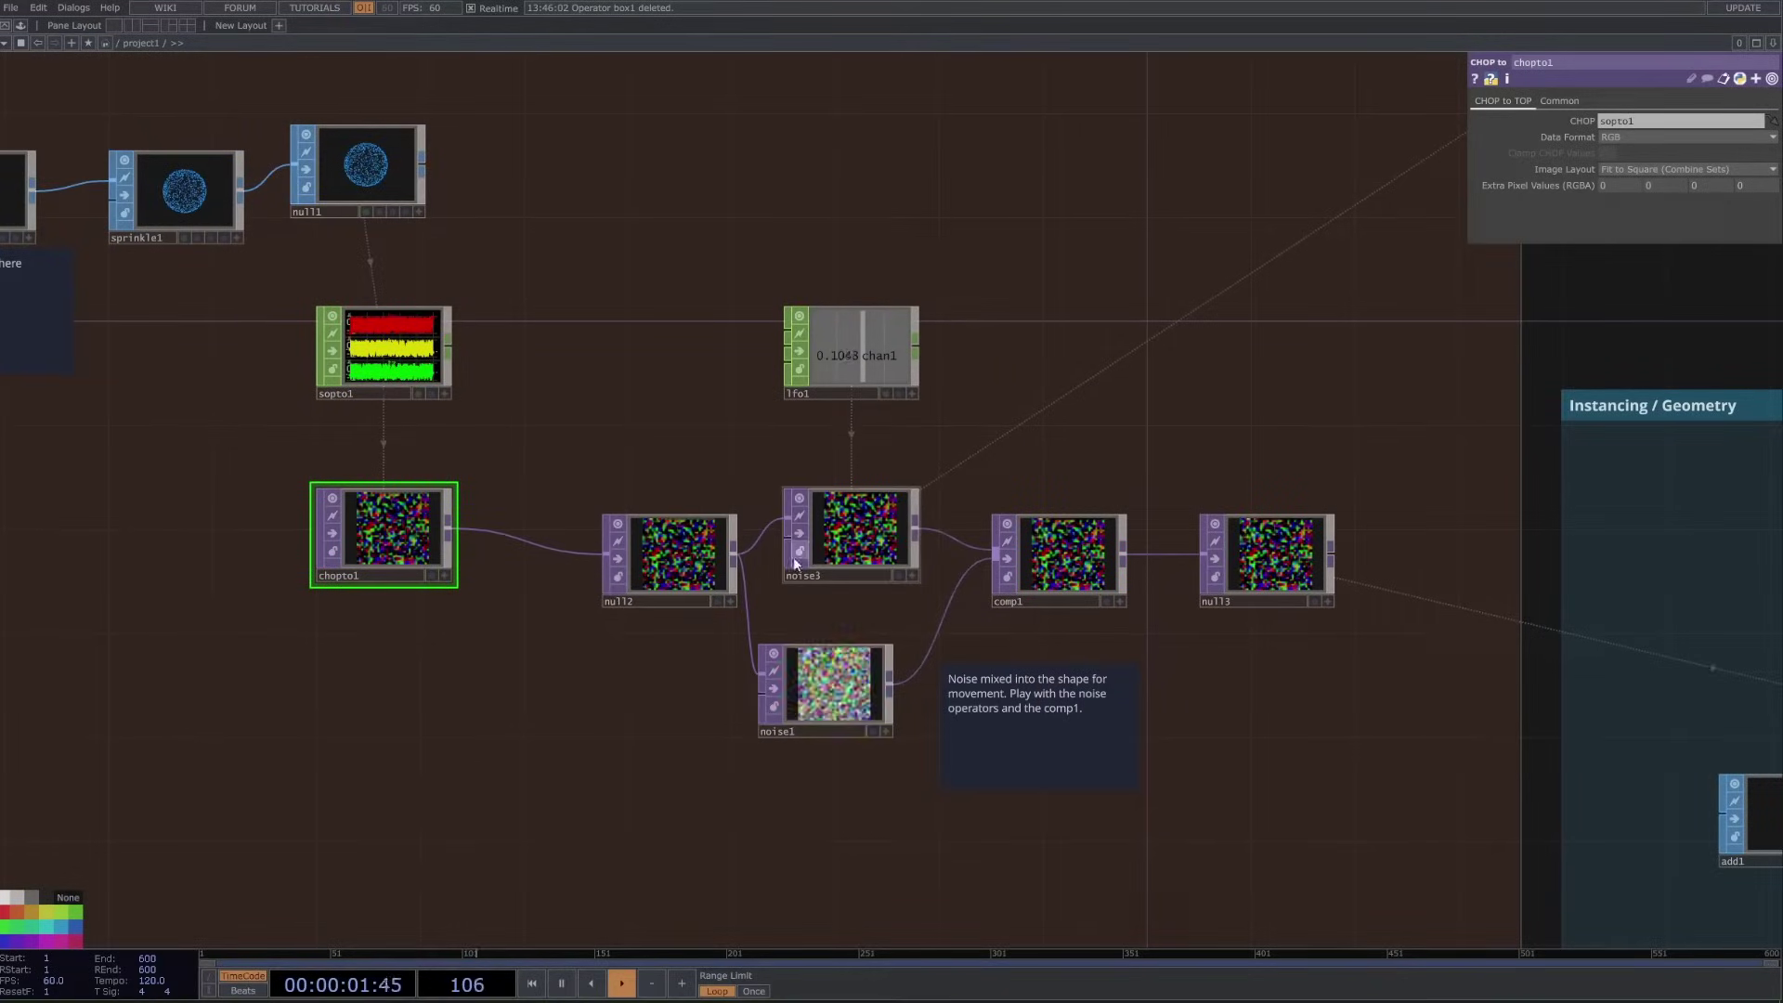
drag(835, 557, 810, 557)
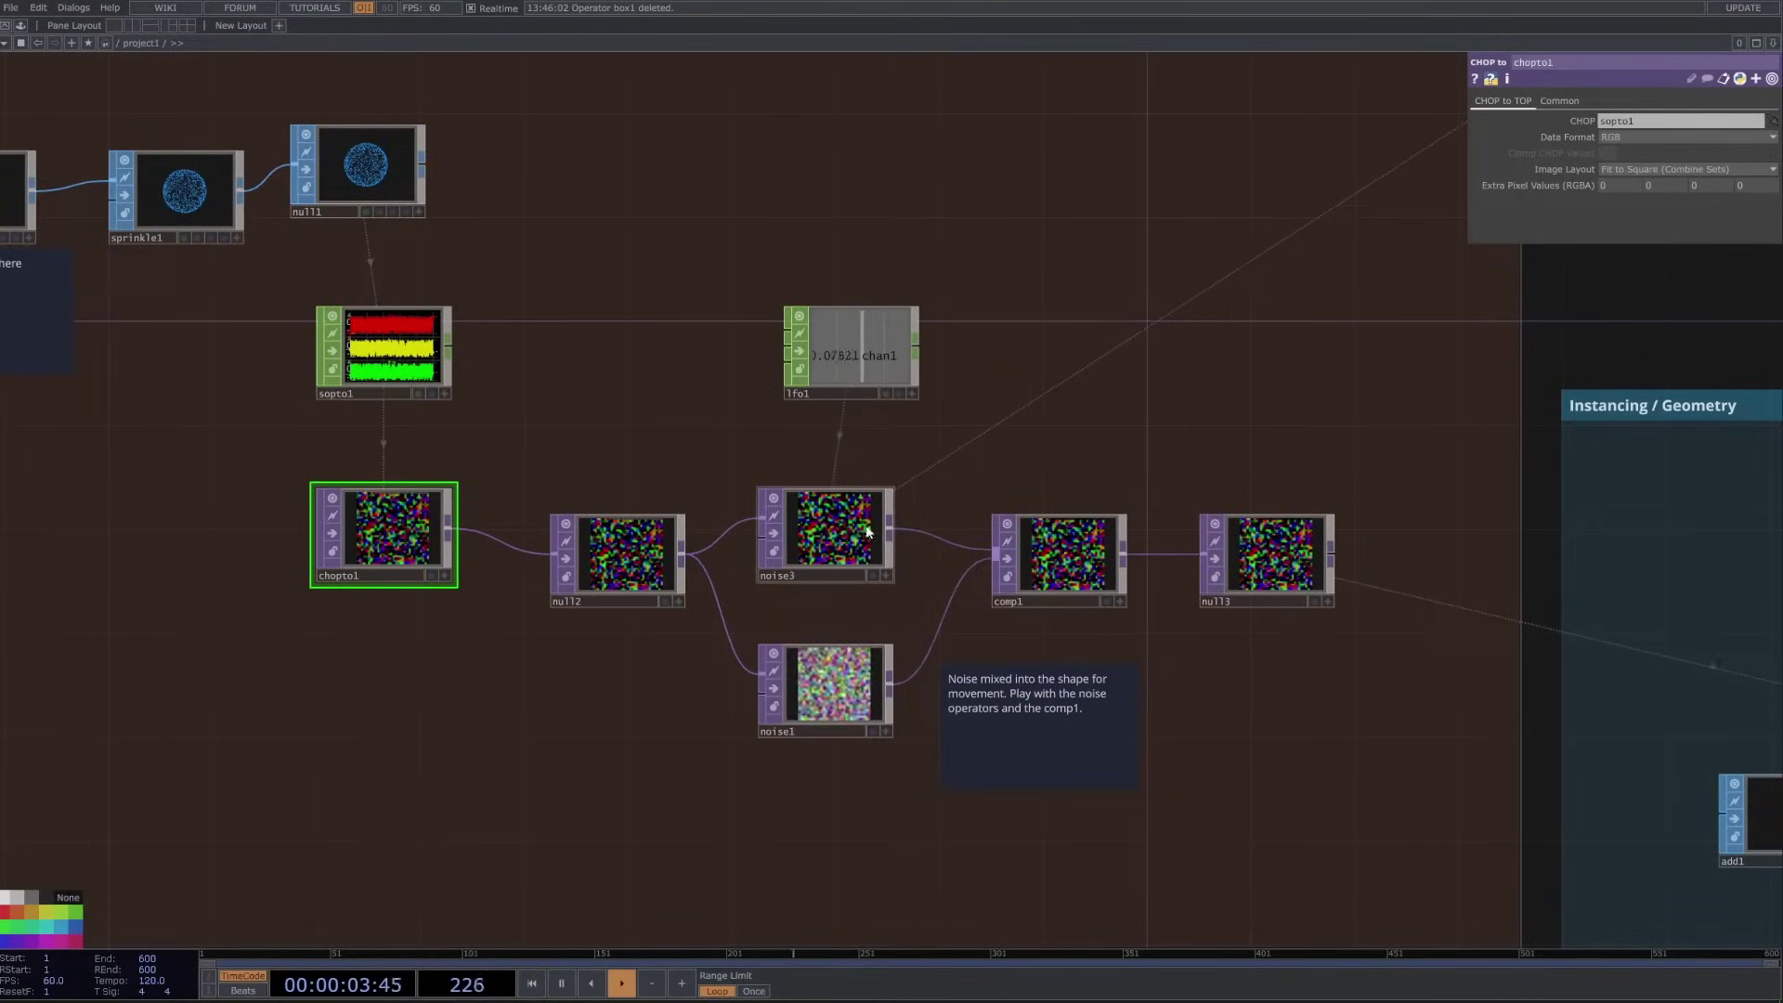
- Raise noise1's Period from 0.08 to 0.12, then undo the Exponent change back to 1
click(845, 697)
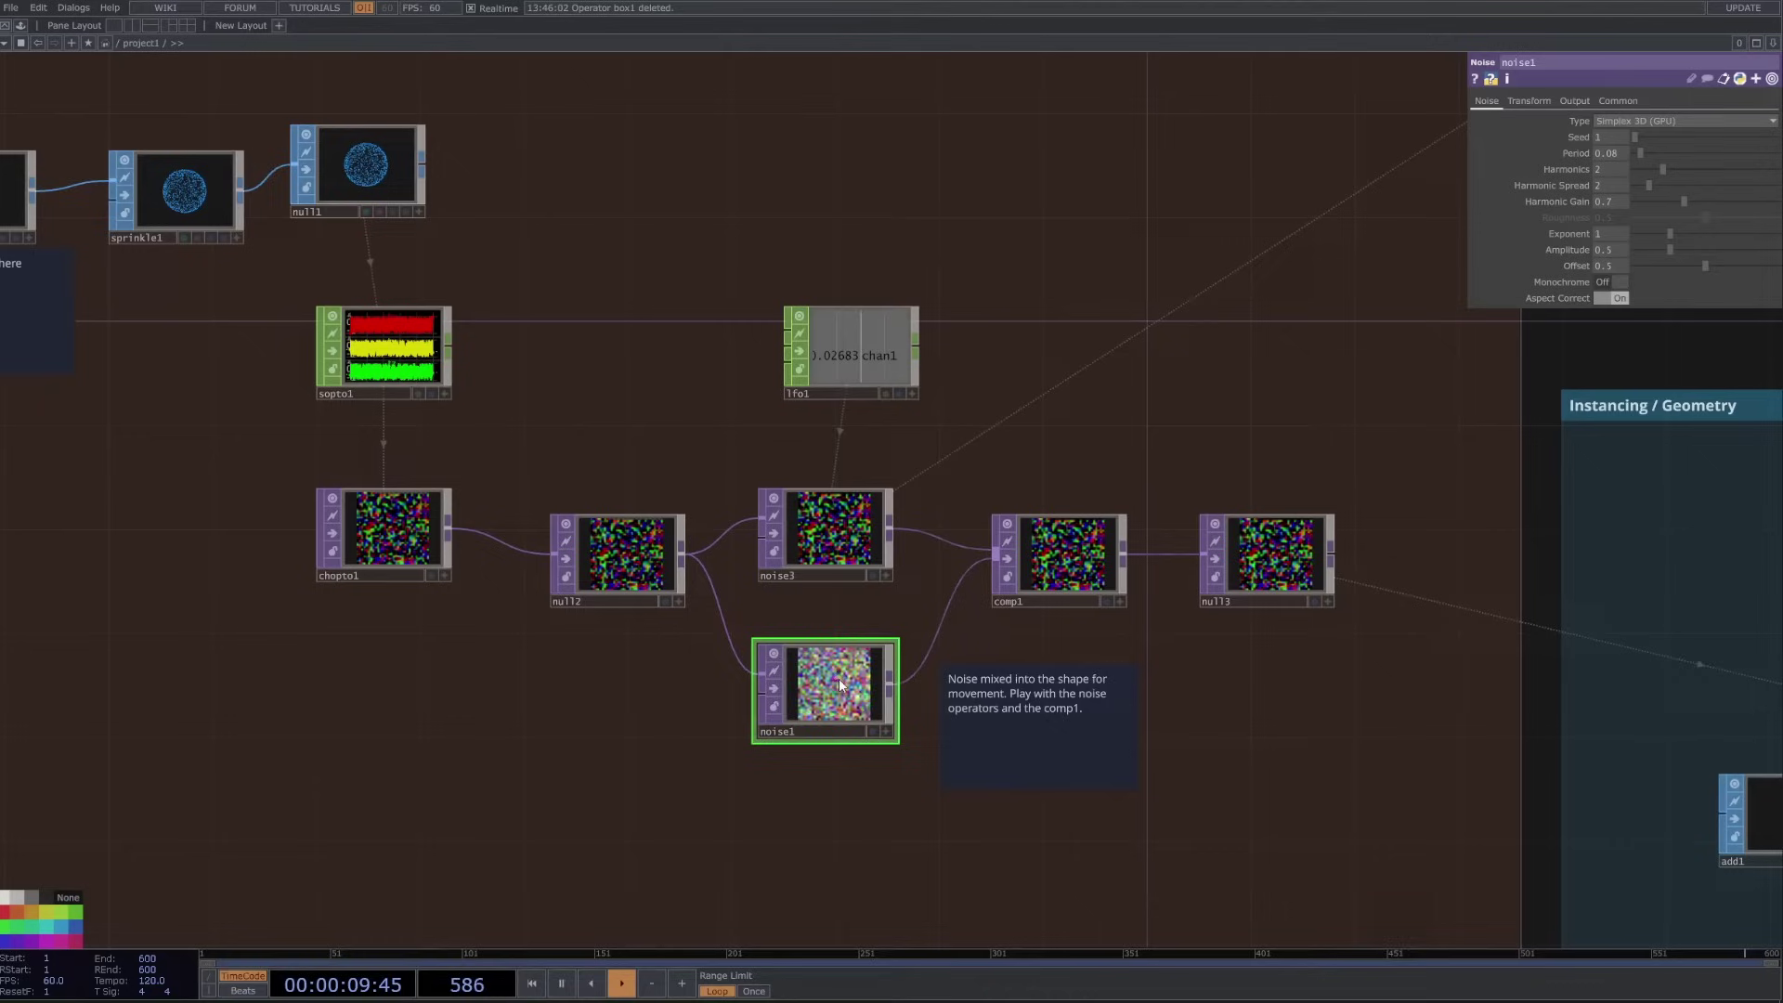
scroll(838, 678, down, 5)
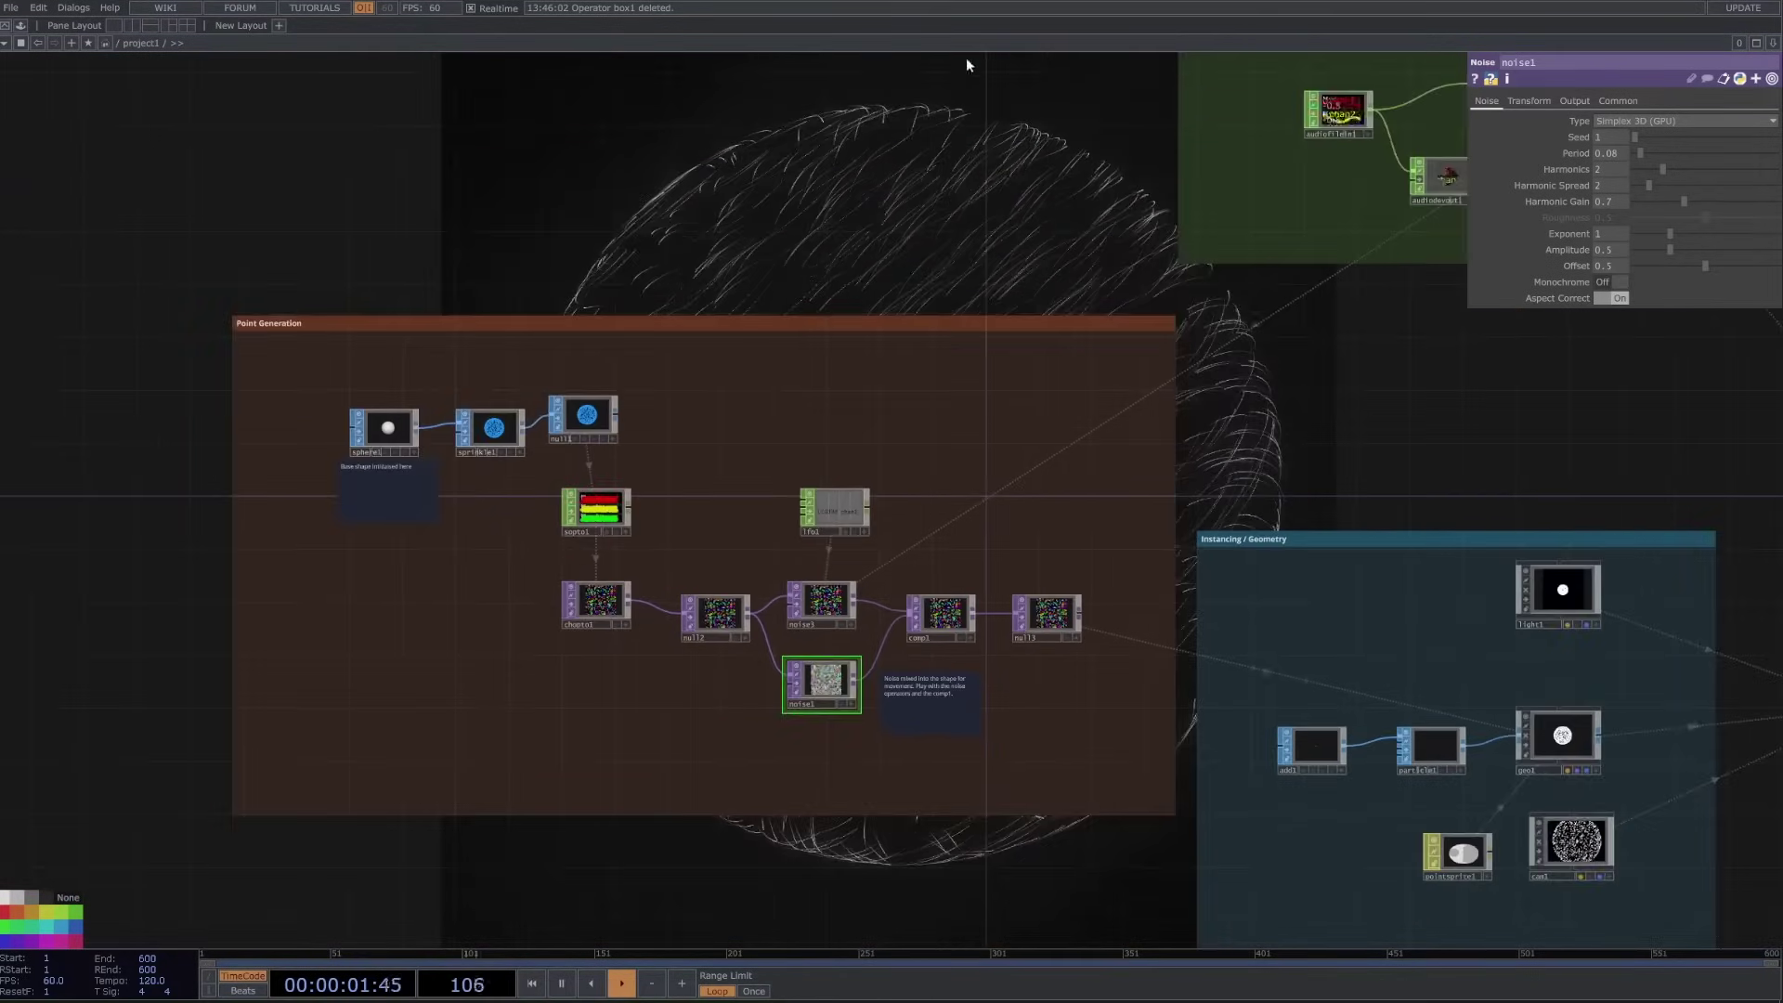
scroll(848, 682, up, 3)
scroll(1123, 269, down, 10)
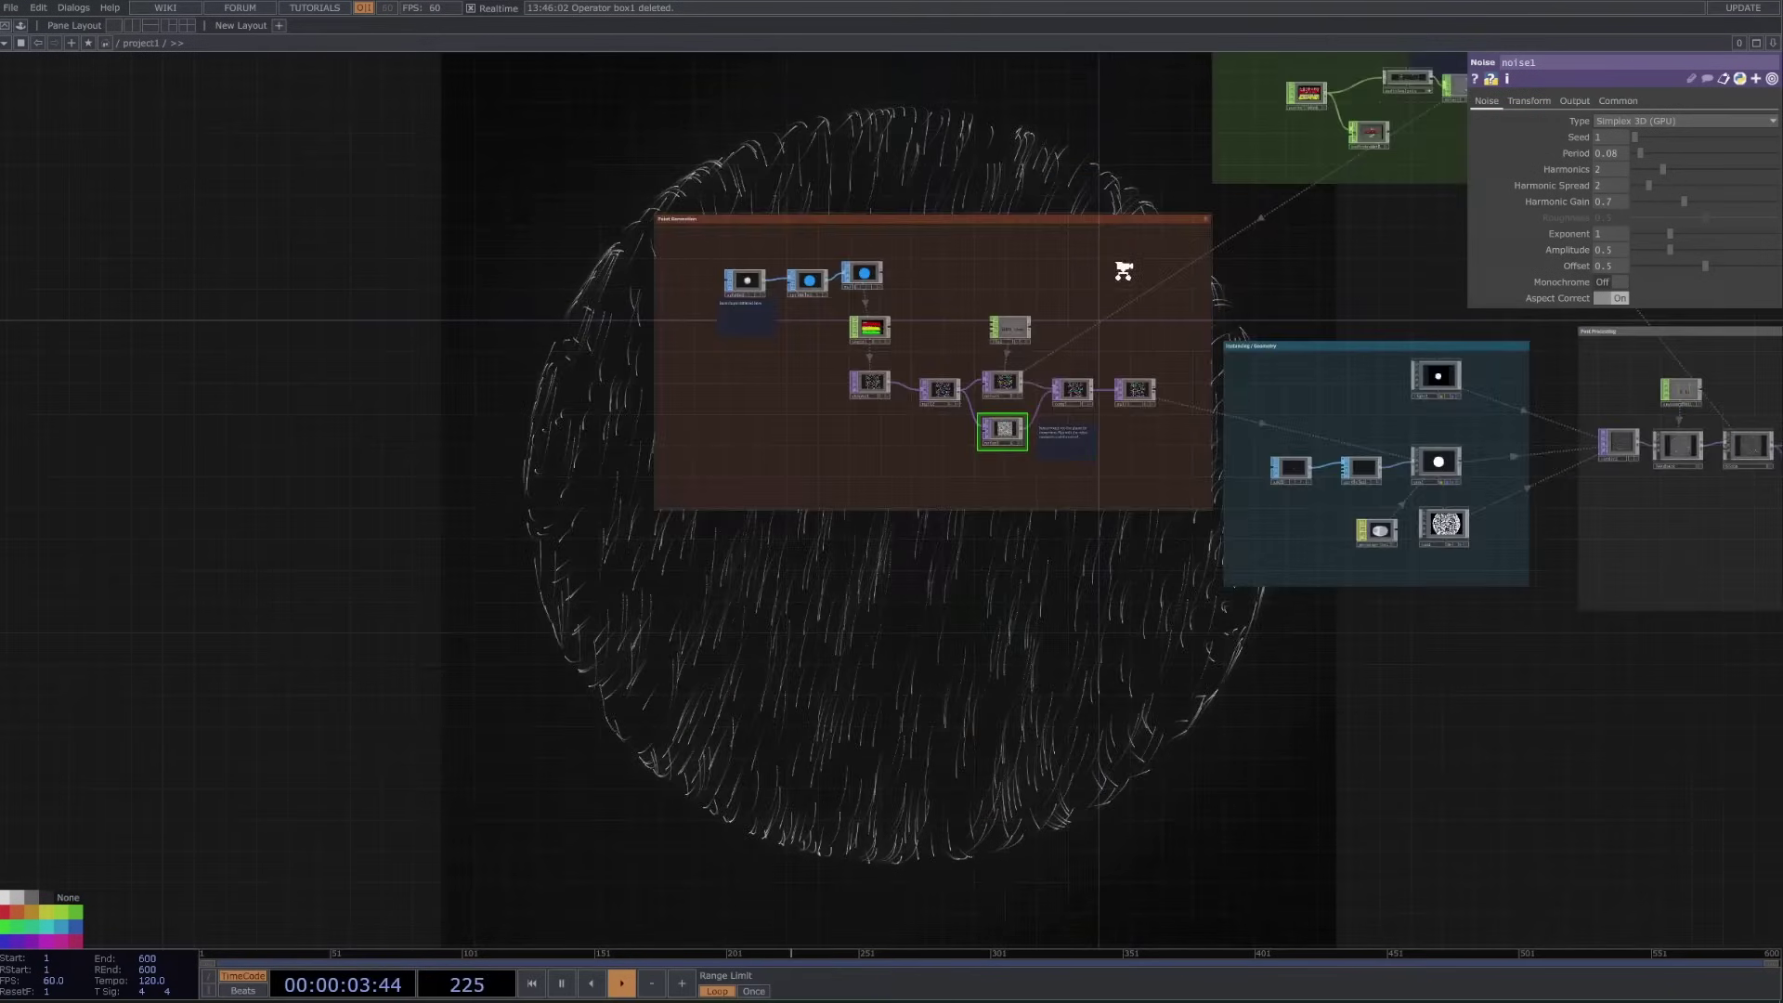
drag(1639, 151, 1624, 163)
drag(1670, 233, 1696, 234)
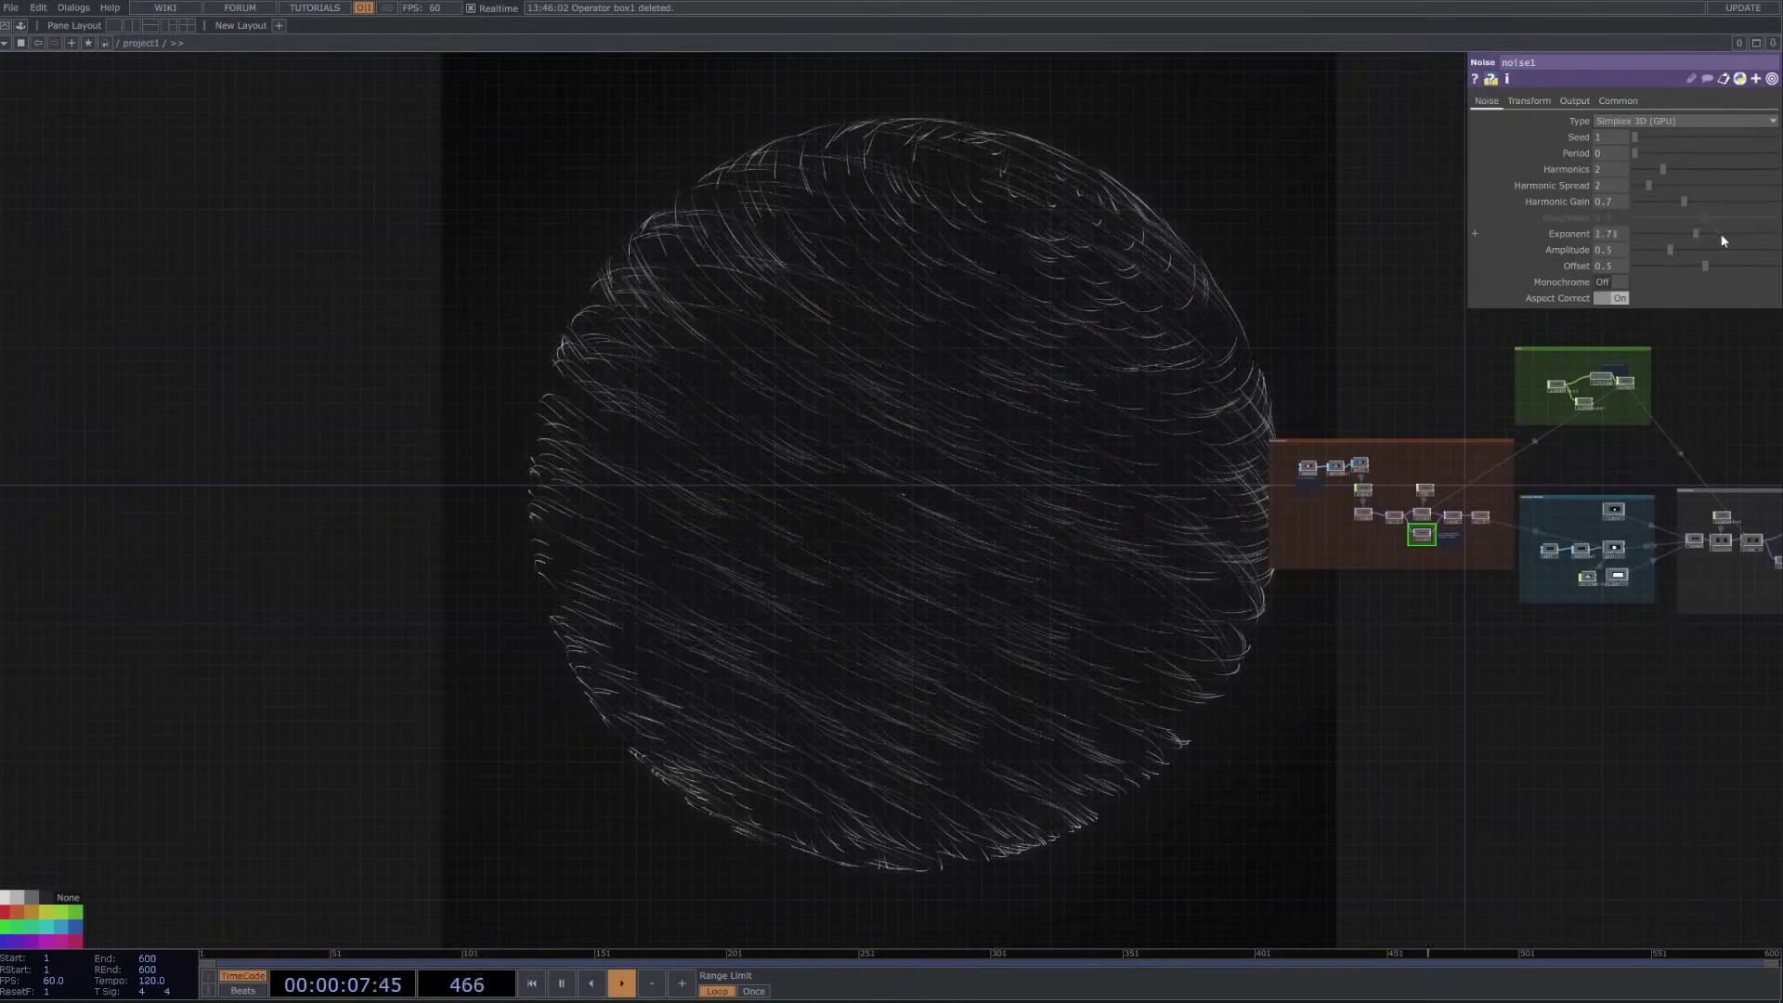
key(ctrl+z)
scroll(1493, 469, up, 10)
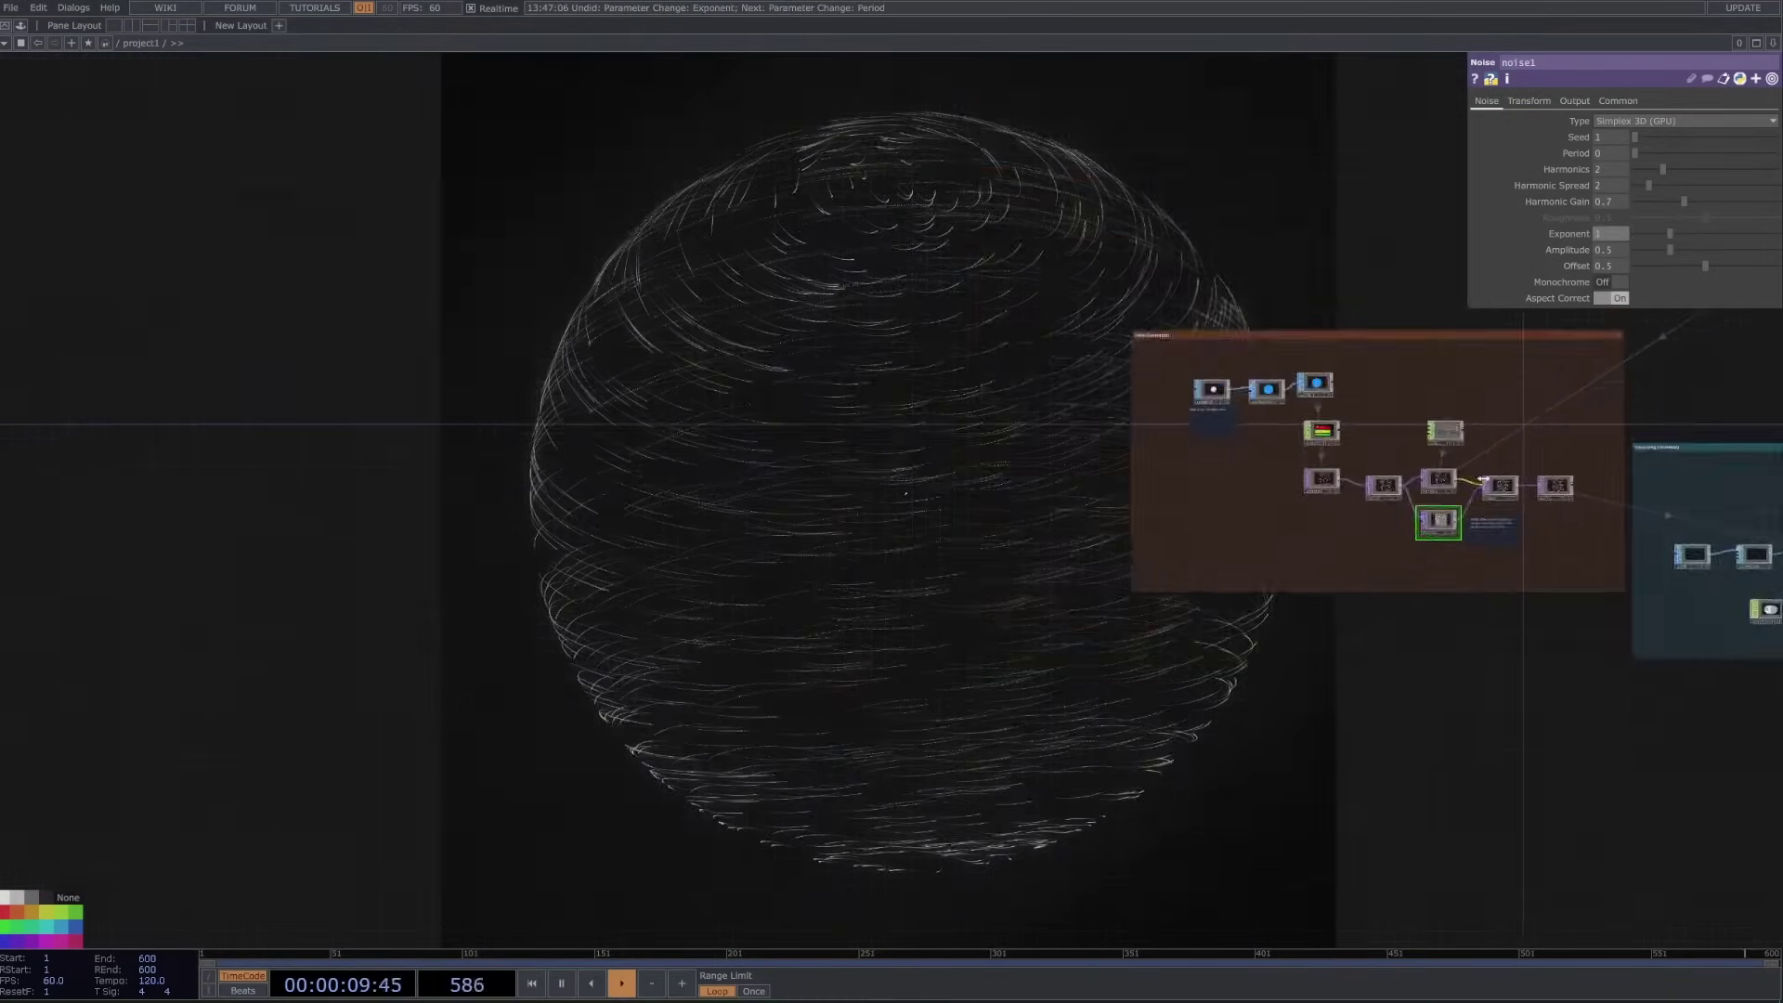
scroll(1493, 469, up, 2)
- Inspect noise3's main noise parameters, collapsing the Harmonic Gain expression row
click(1402, 441)
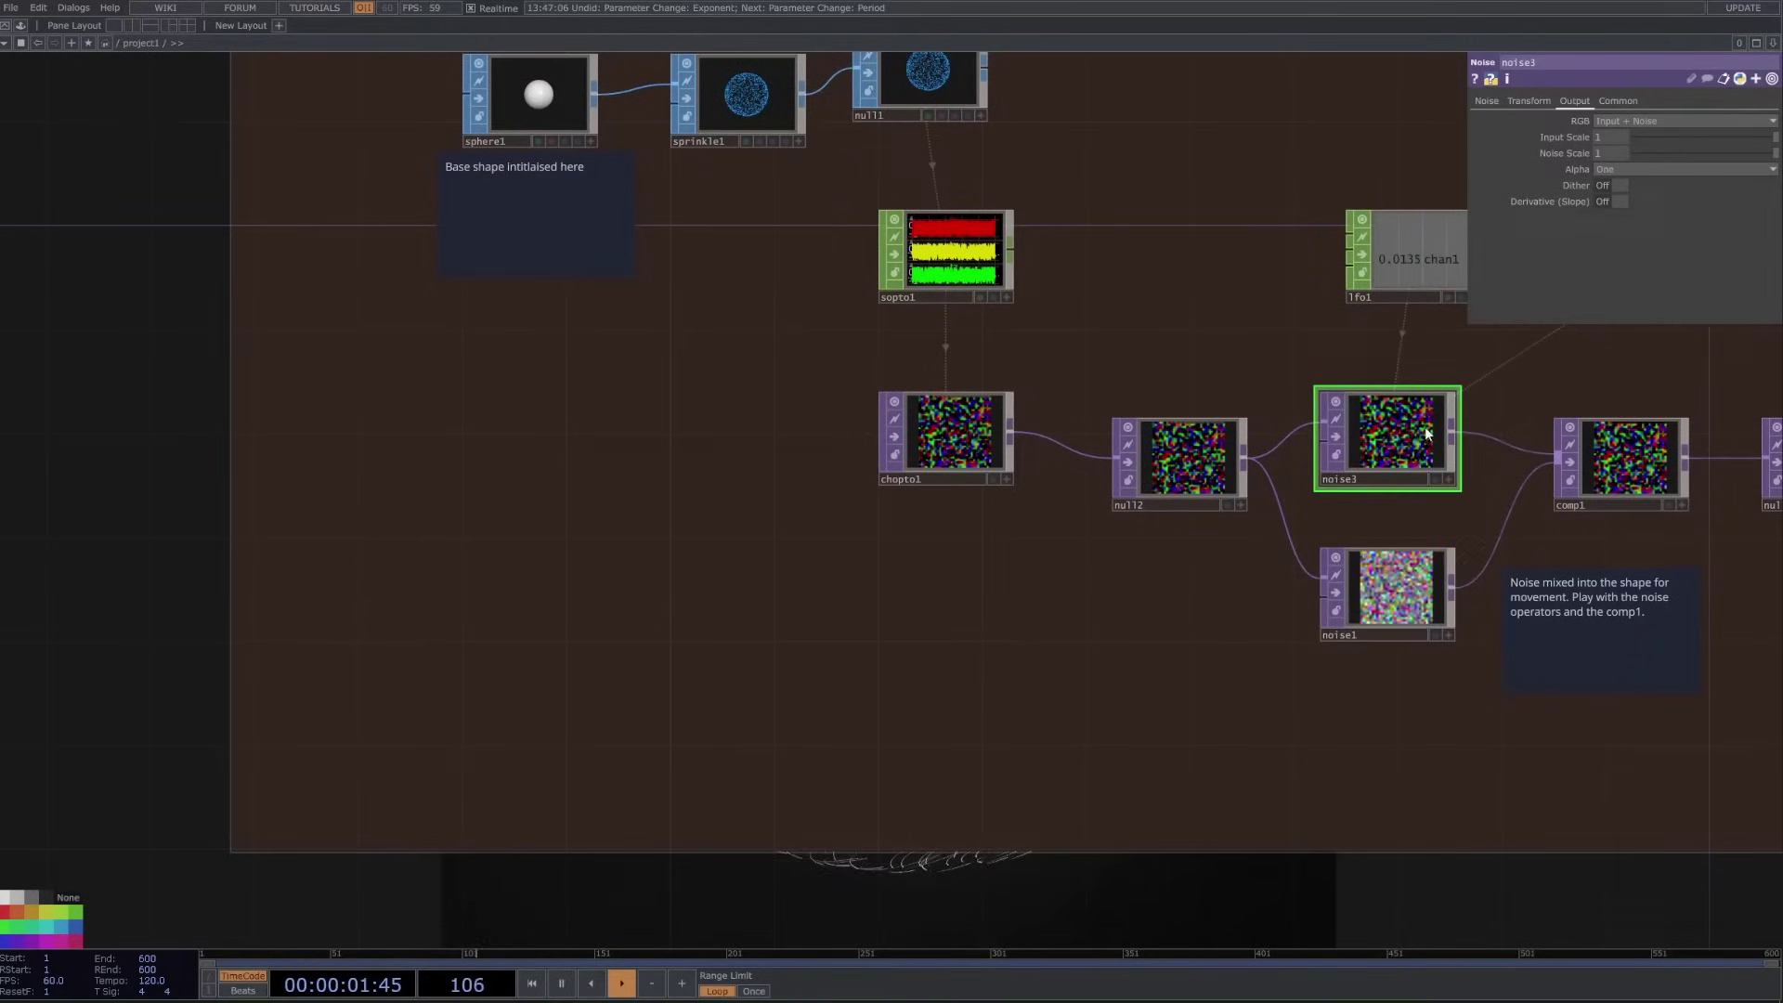
click(1486, 101)
drag(1330, 342, 1163, 377)
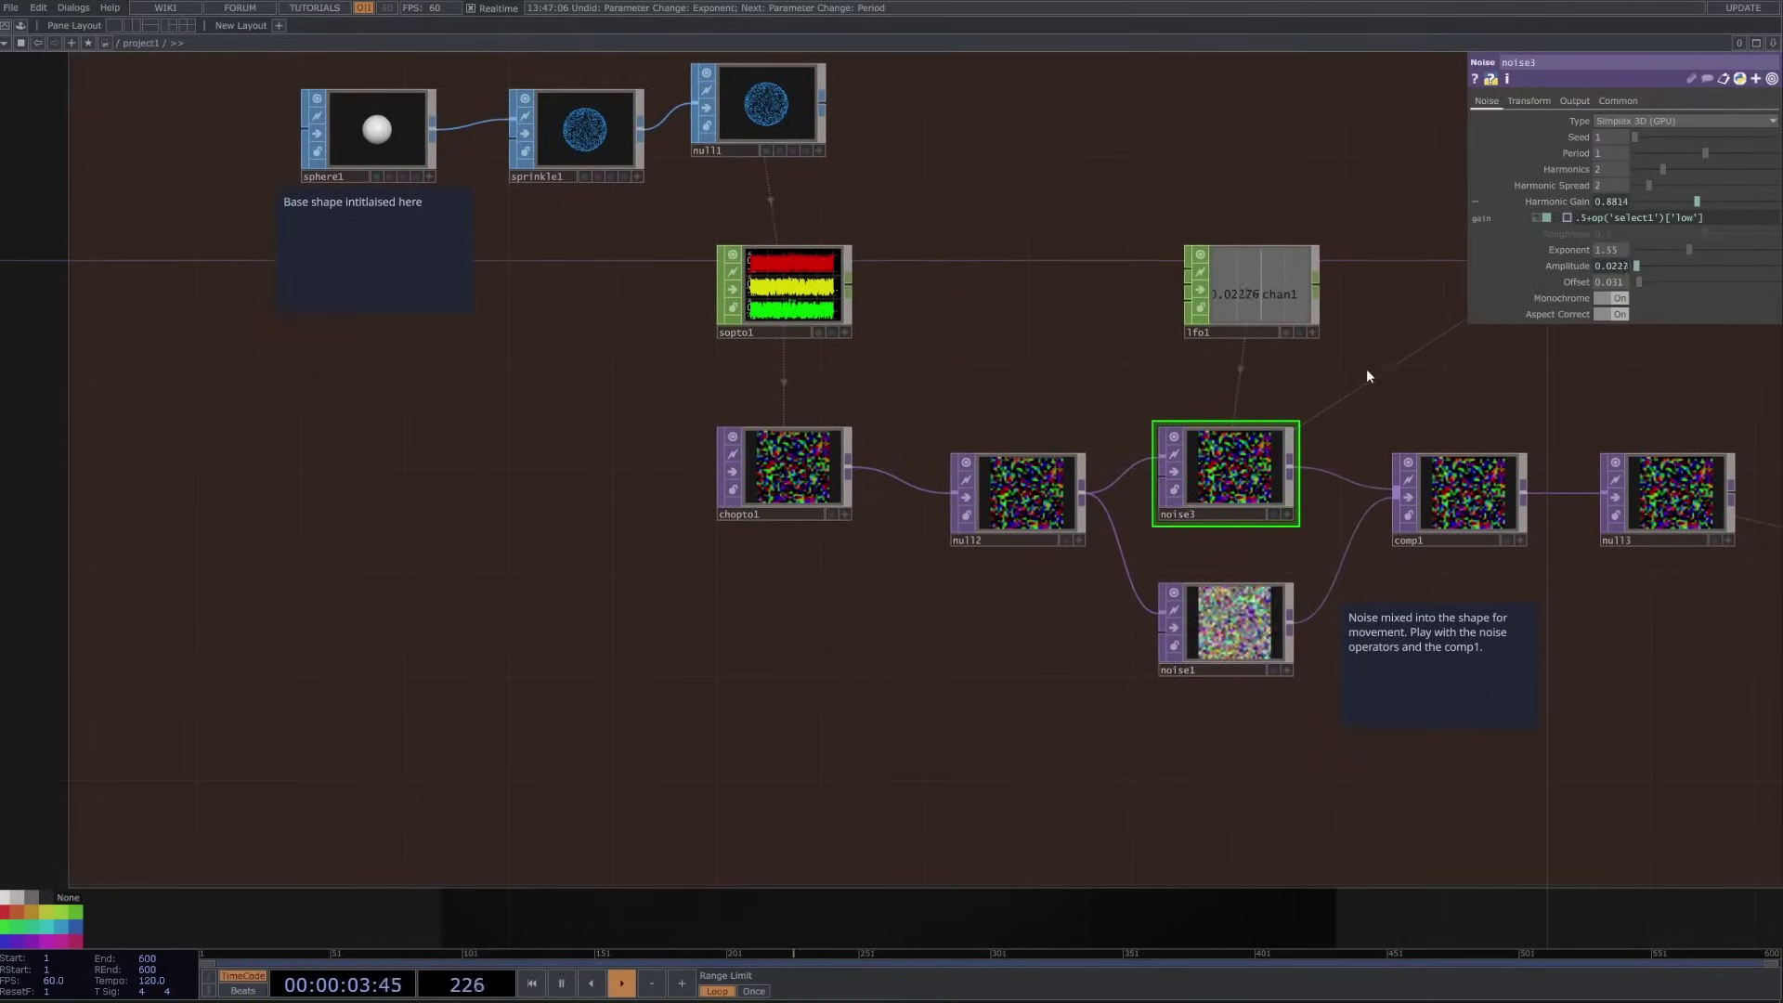
click(1624, 211)
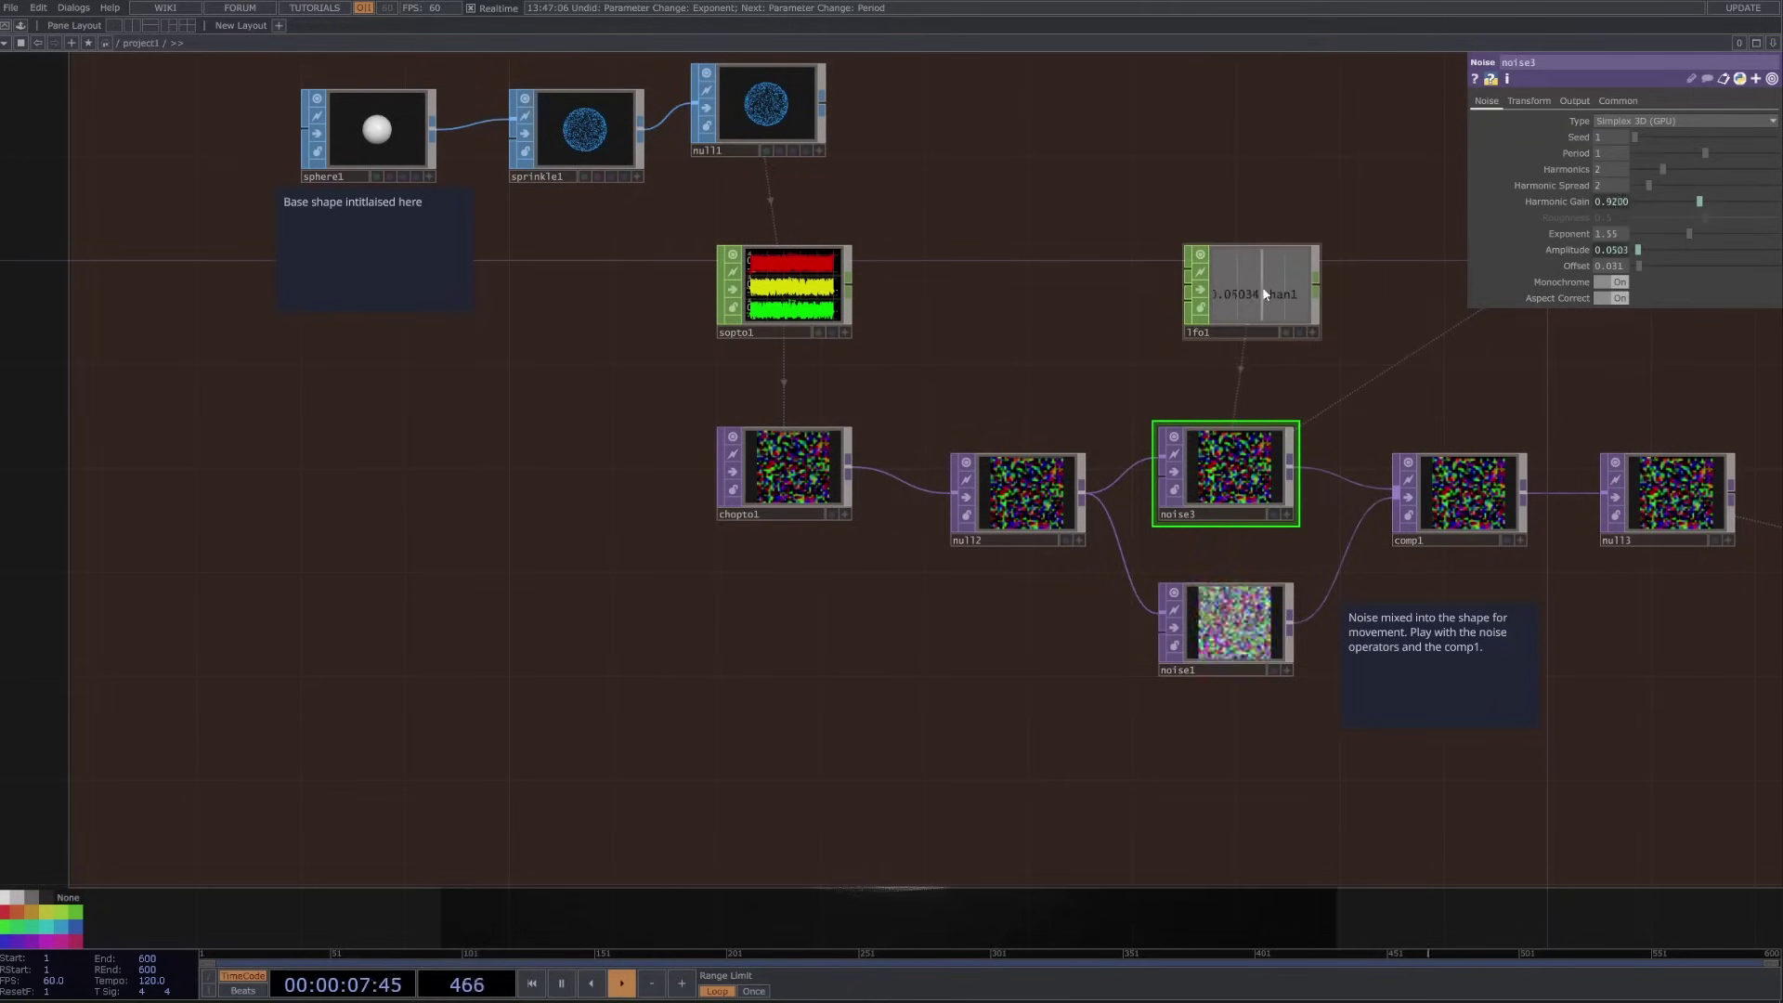
scroll(1068, 357, down, 10)
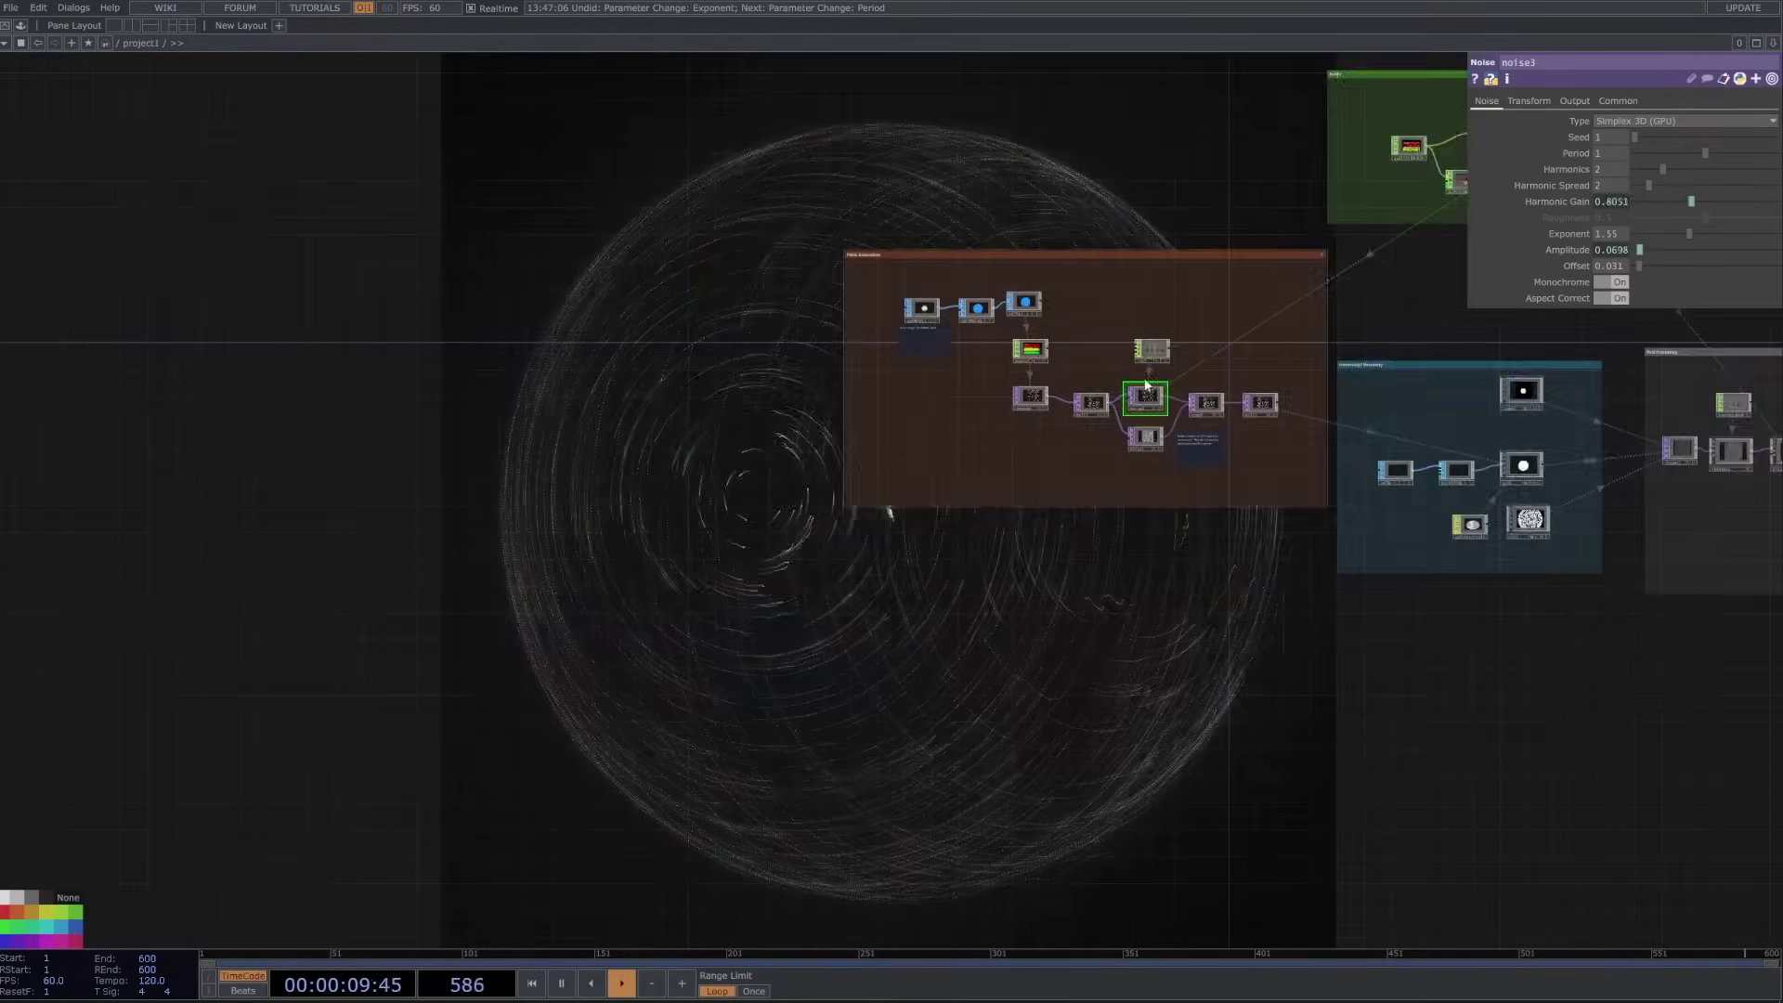
drag(789, 342, 933, 505)
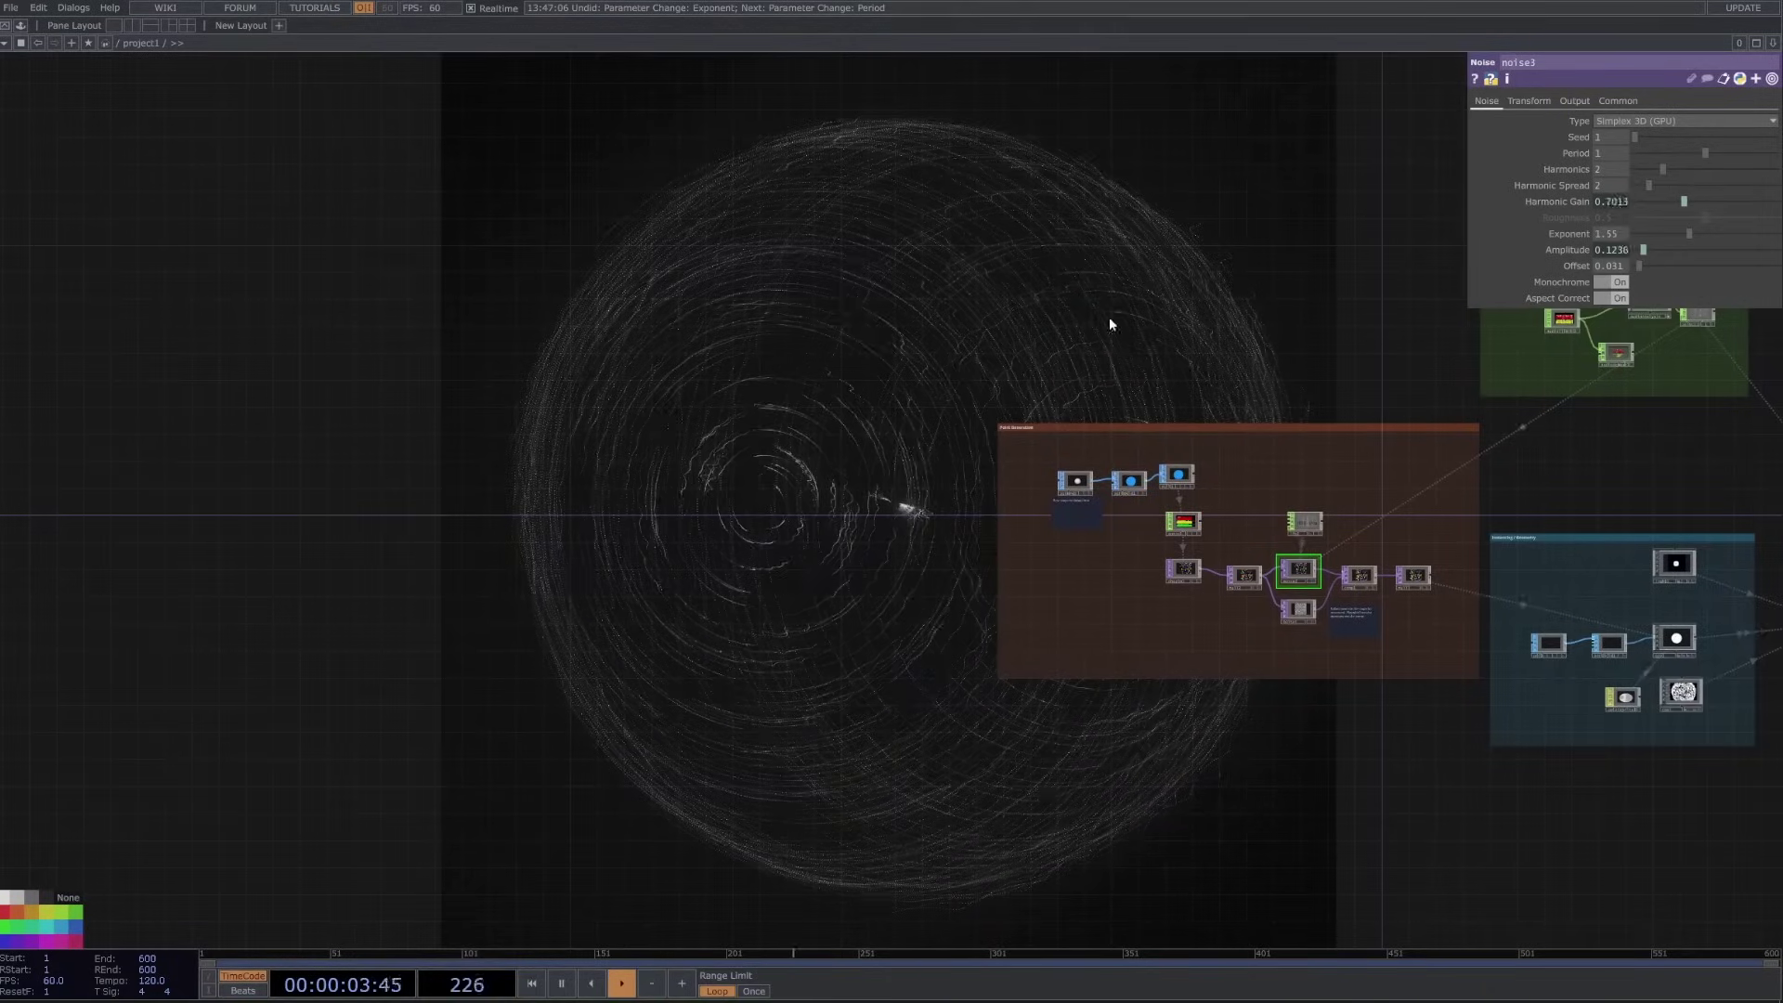
scroll(1395, 527, up, 4)
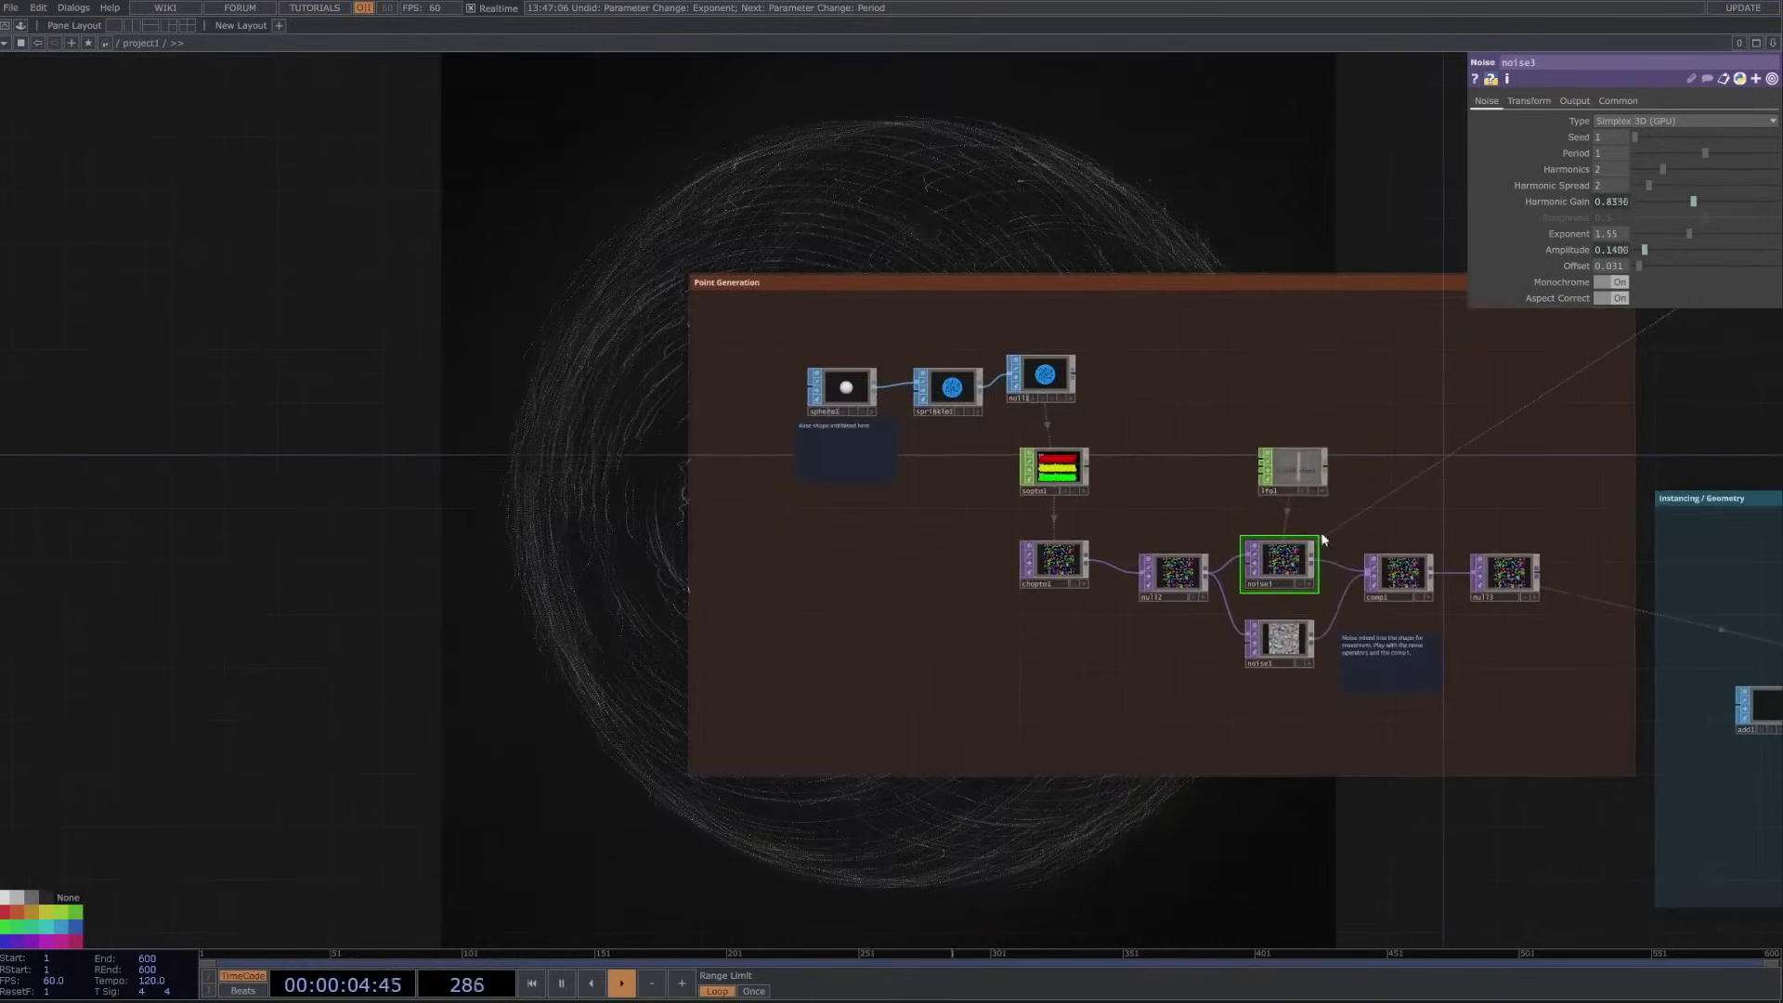
- Change lfo1's Frequency from 0.33 to 0.01
click(1310, 472)
drag(1635, 151, 1649, 152)
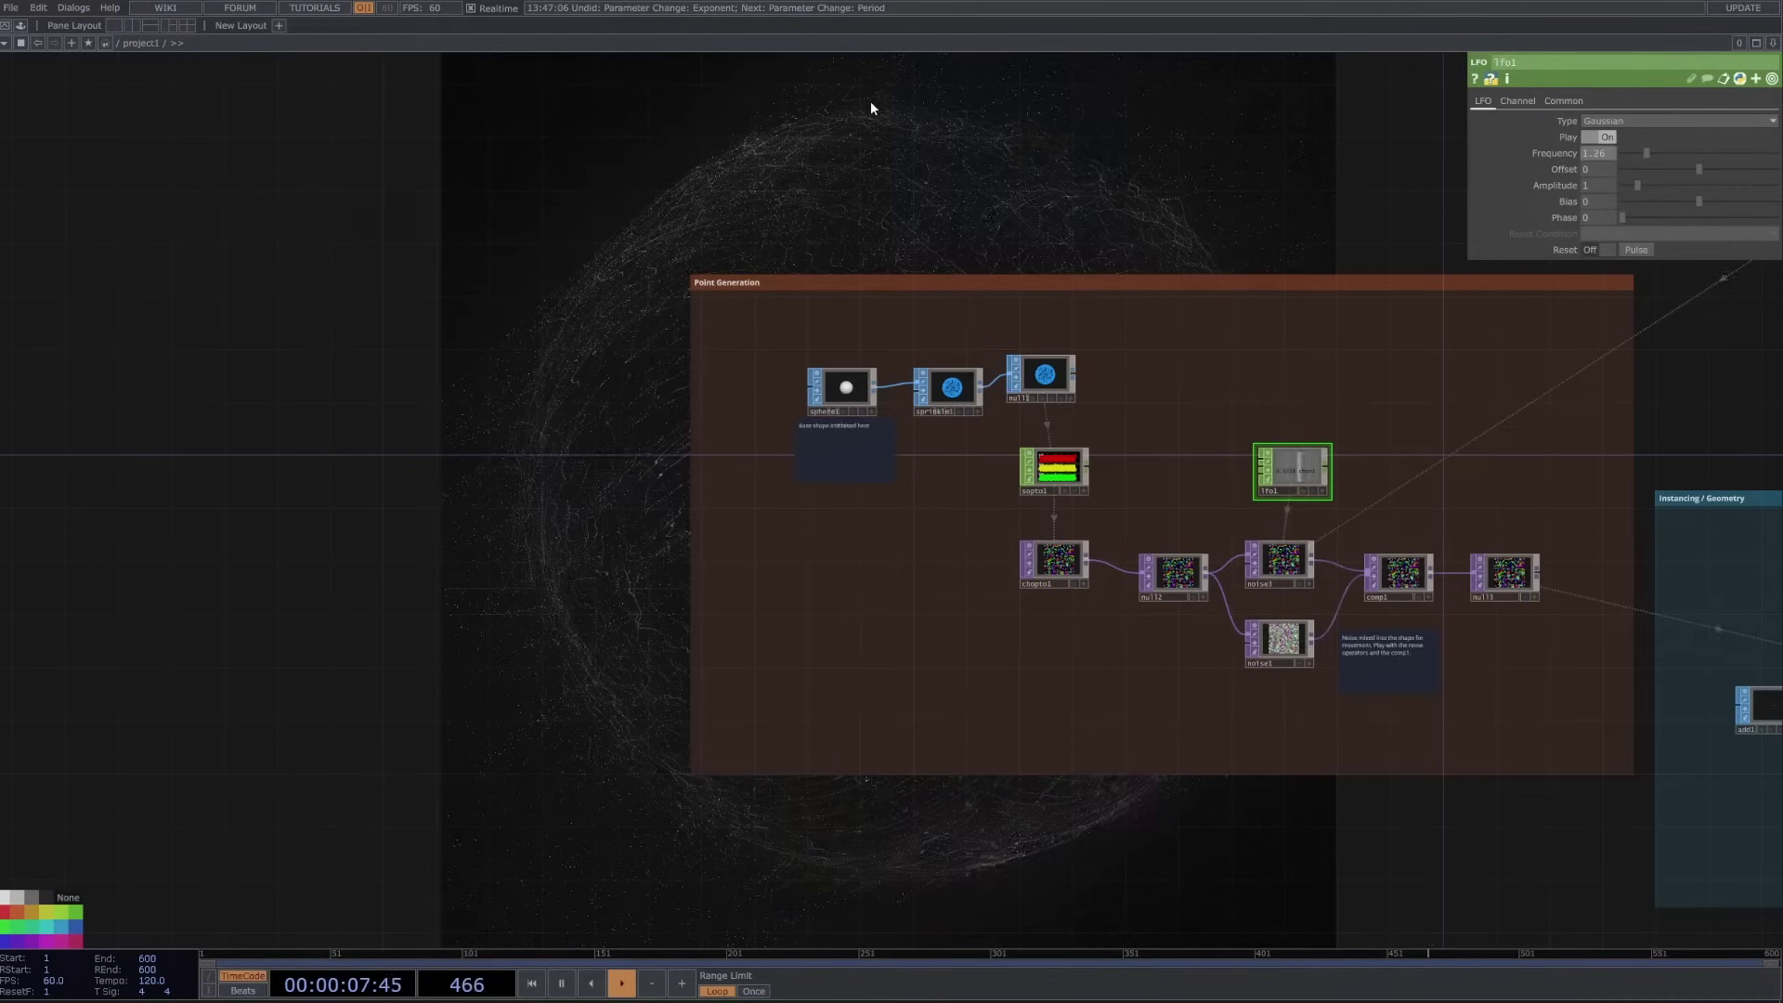
drag(1021, 113, 1224, 393)
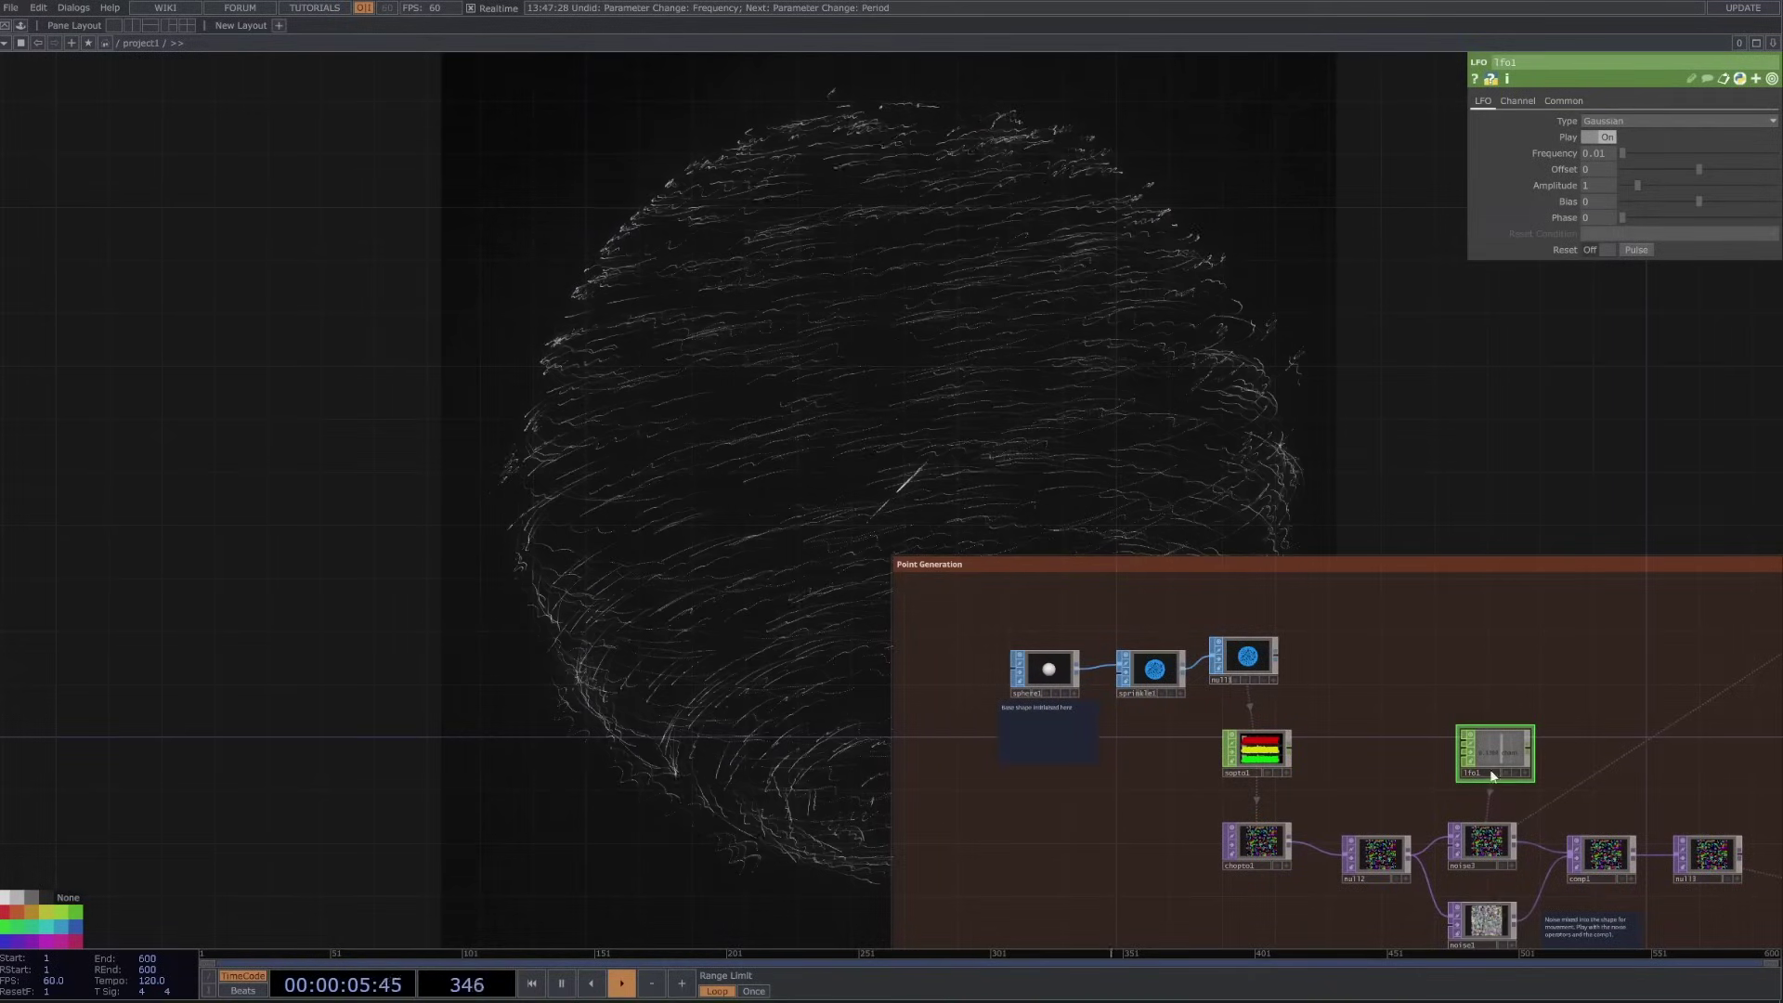
scroll(1551, 815, up, 4)
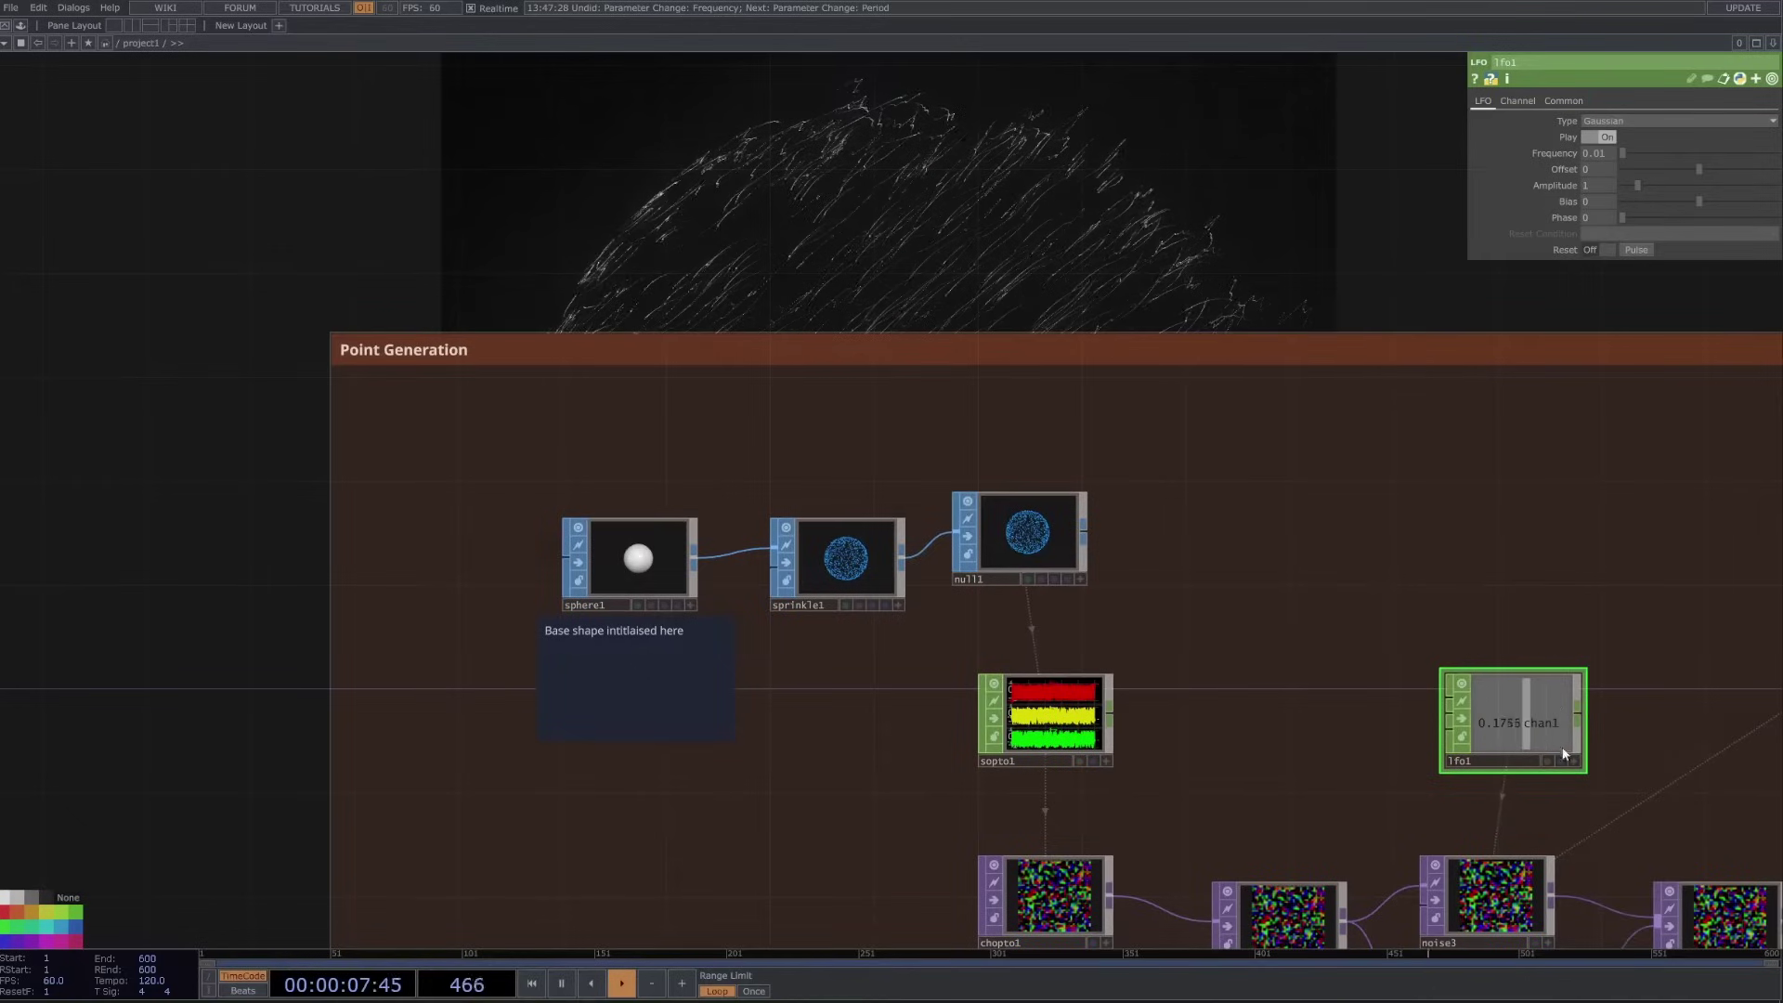
scroll(1564, 754, down, 2)
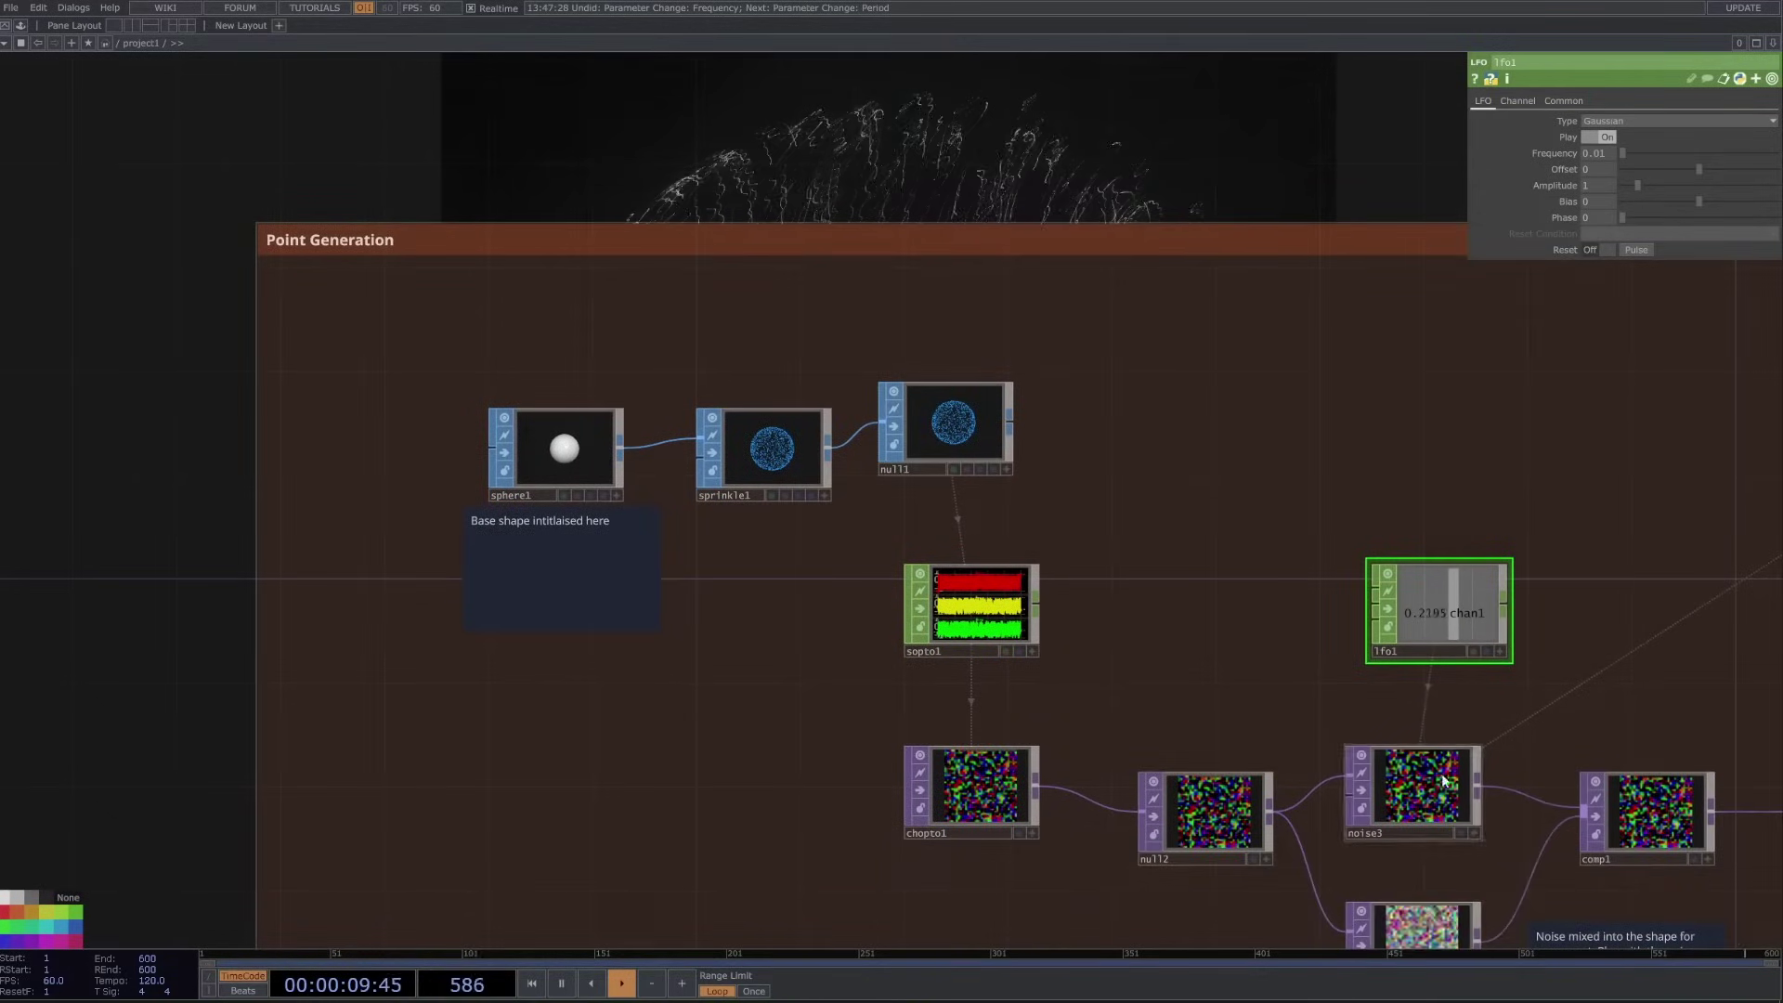
scroll(1523, 797, down, 4)
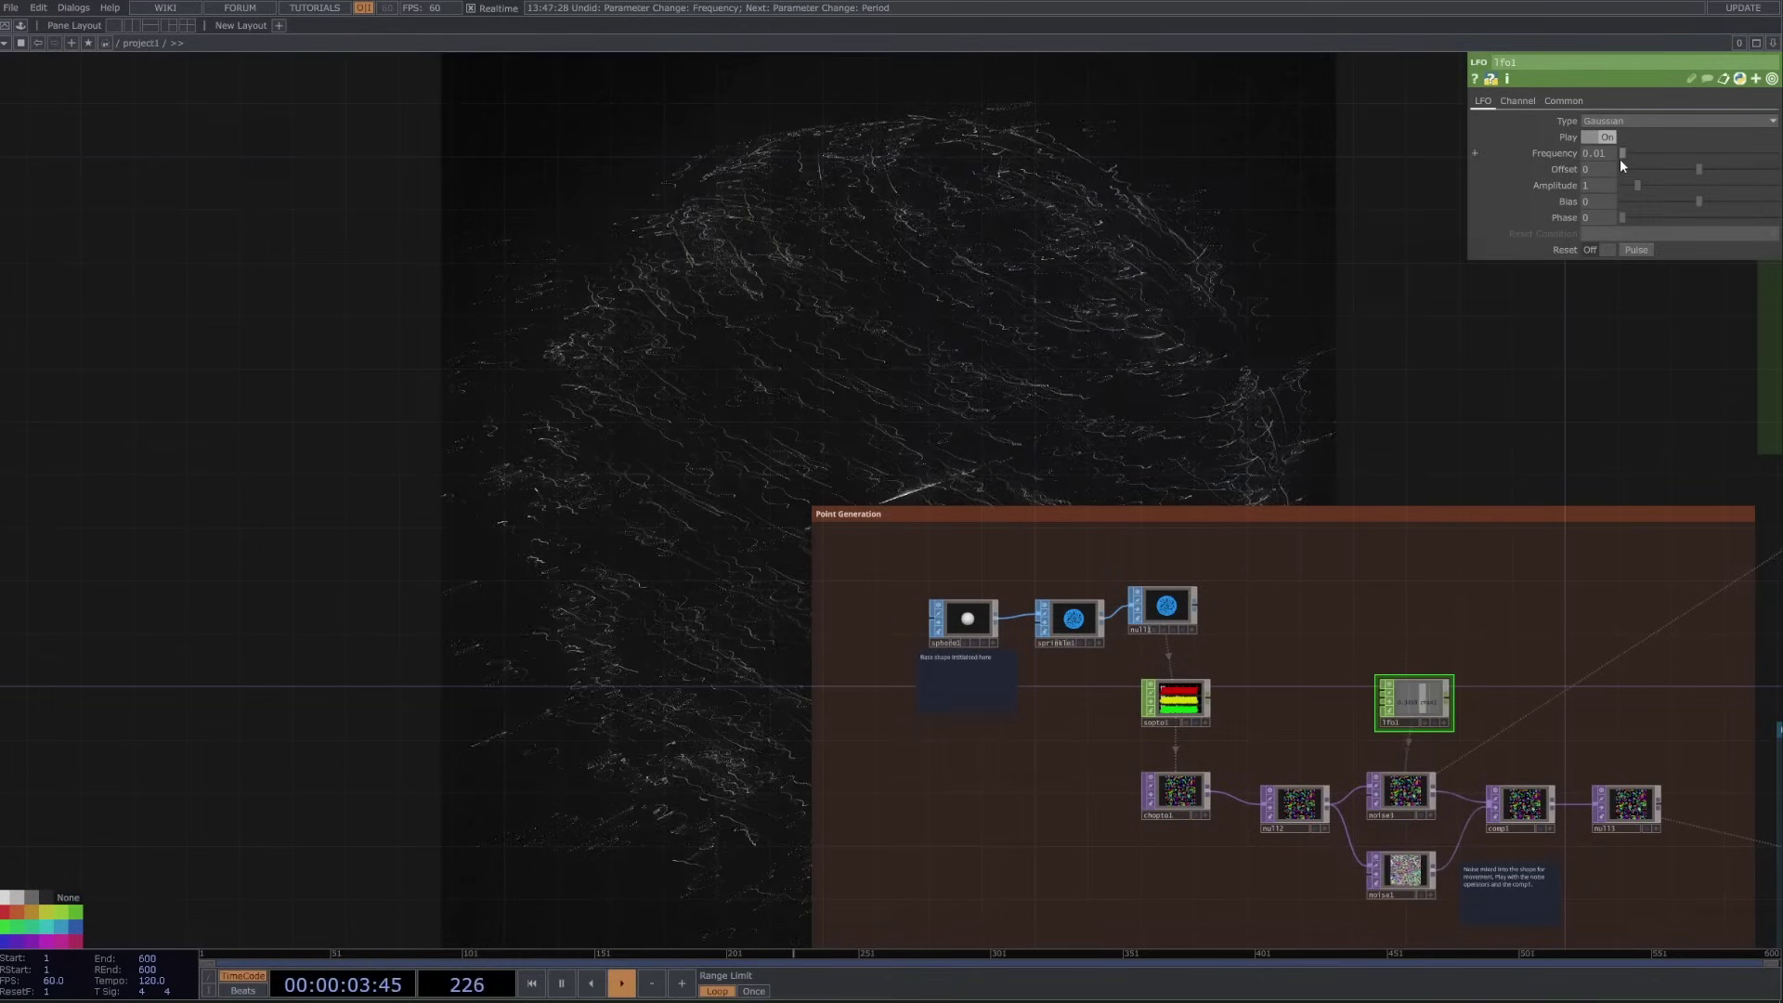
- Reopen noise3 to see its Amplitude following lfo1, about 0.527
click(1425, 784)
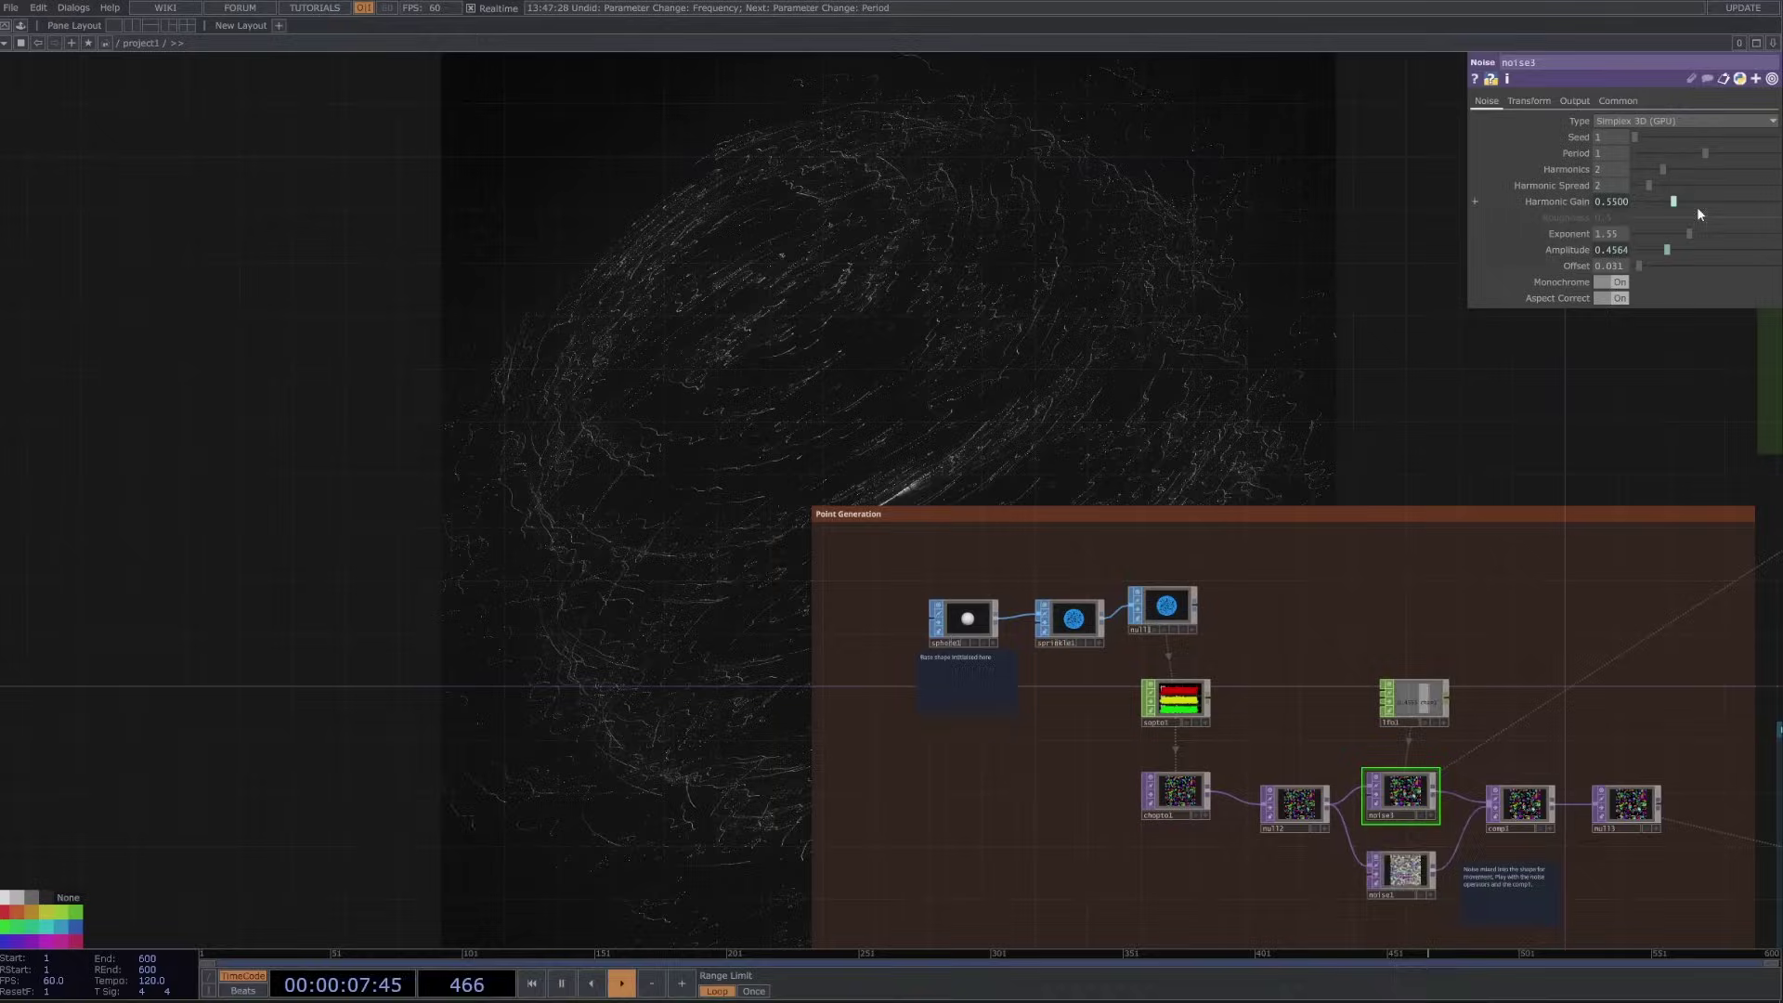
scroll(1194, 315, down, 3)
scroll(1102, 671, up, 6)
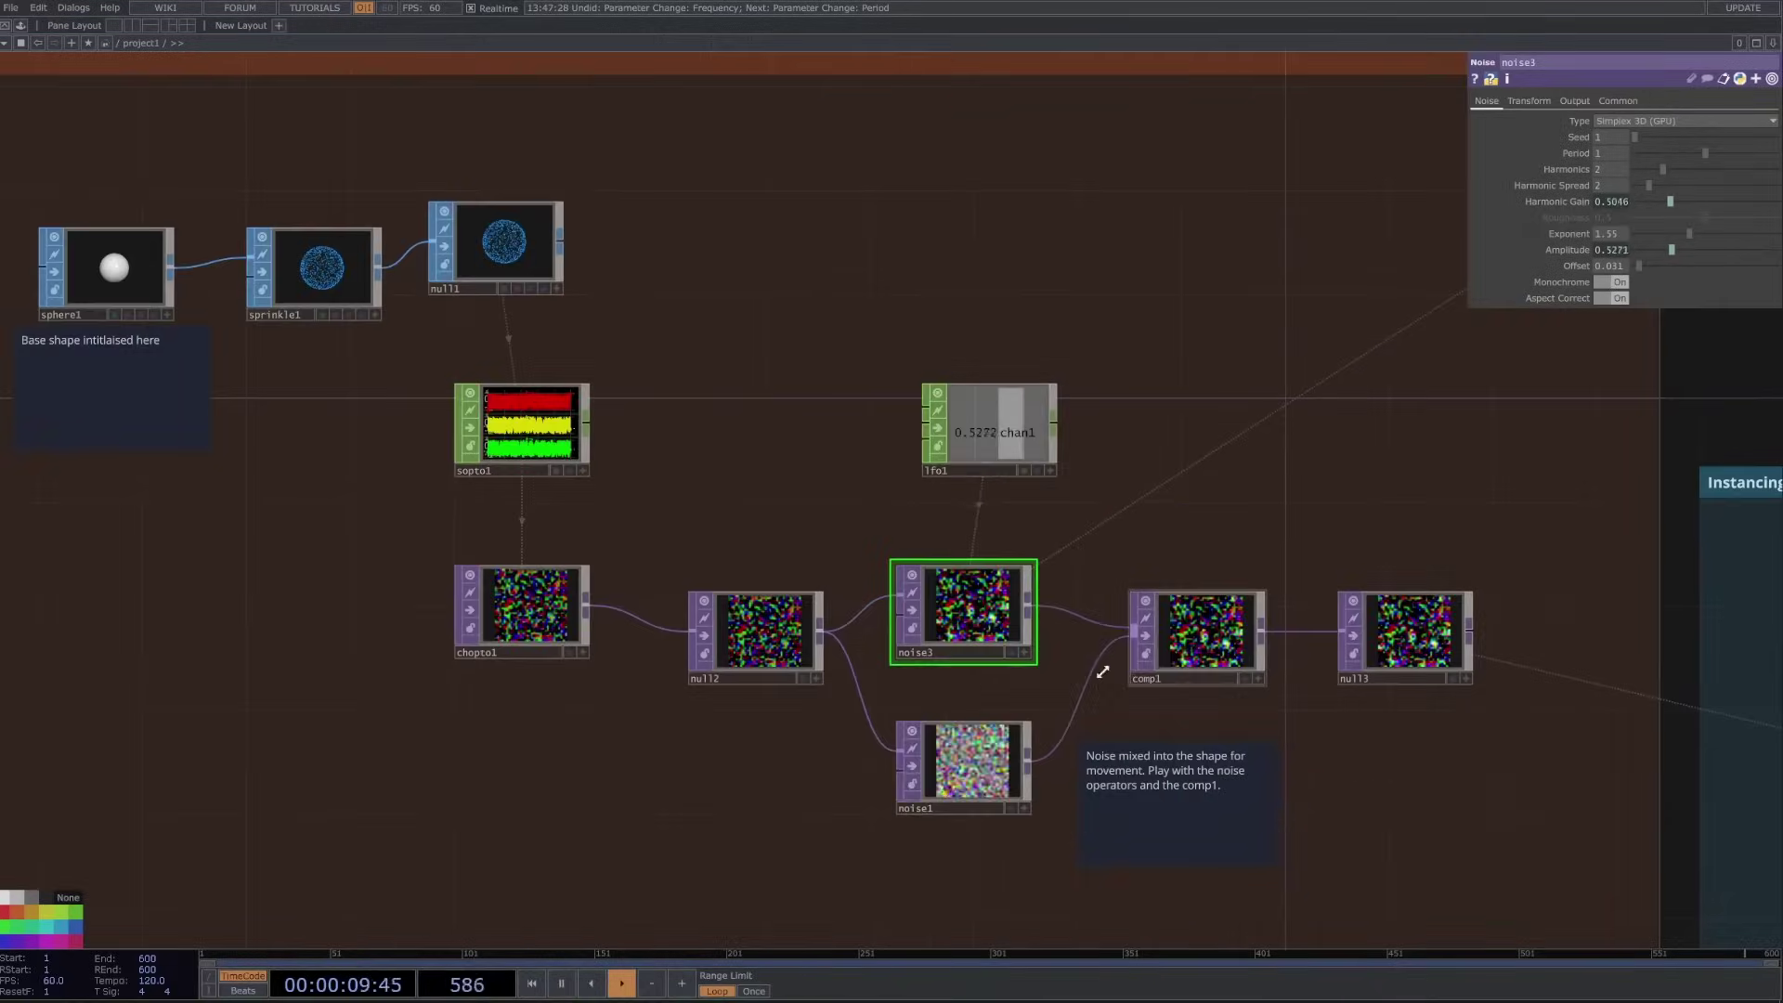
- Change comp1's composite Operation from Atop to Over
click(982, 746)
click(1246, 665)
scroll(1246, 665, down, 2)
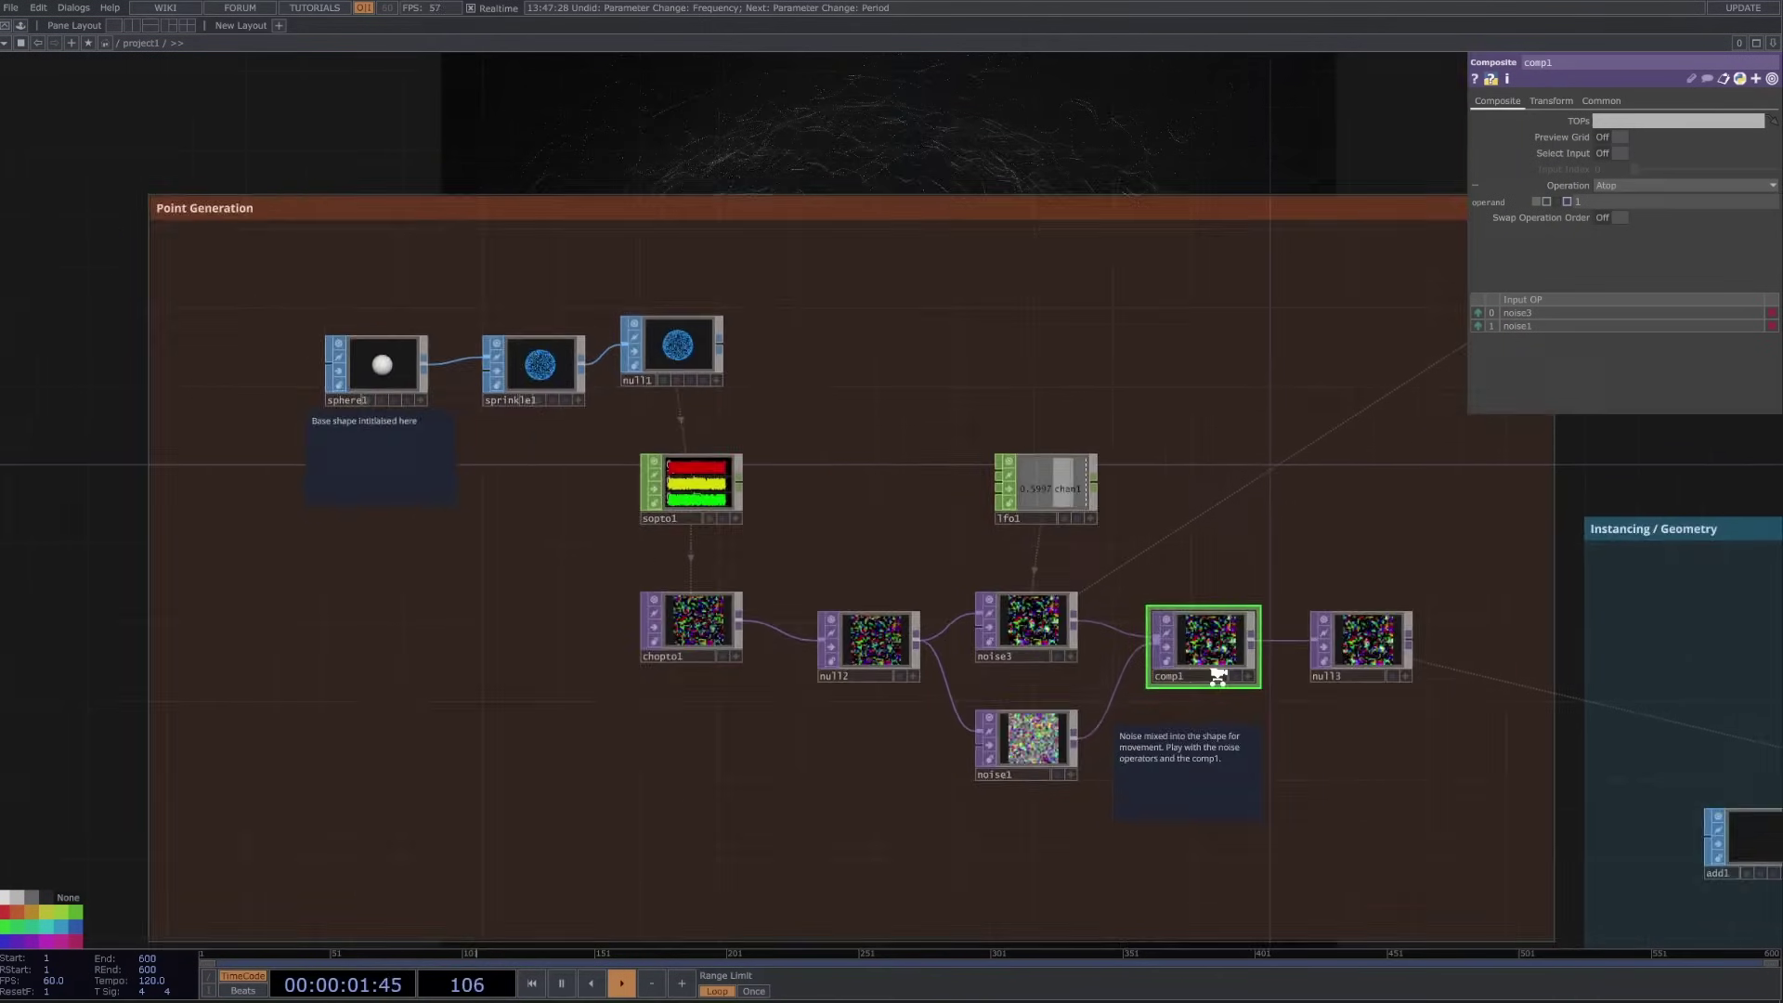
scroll(1216, 675, down, 5)
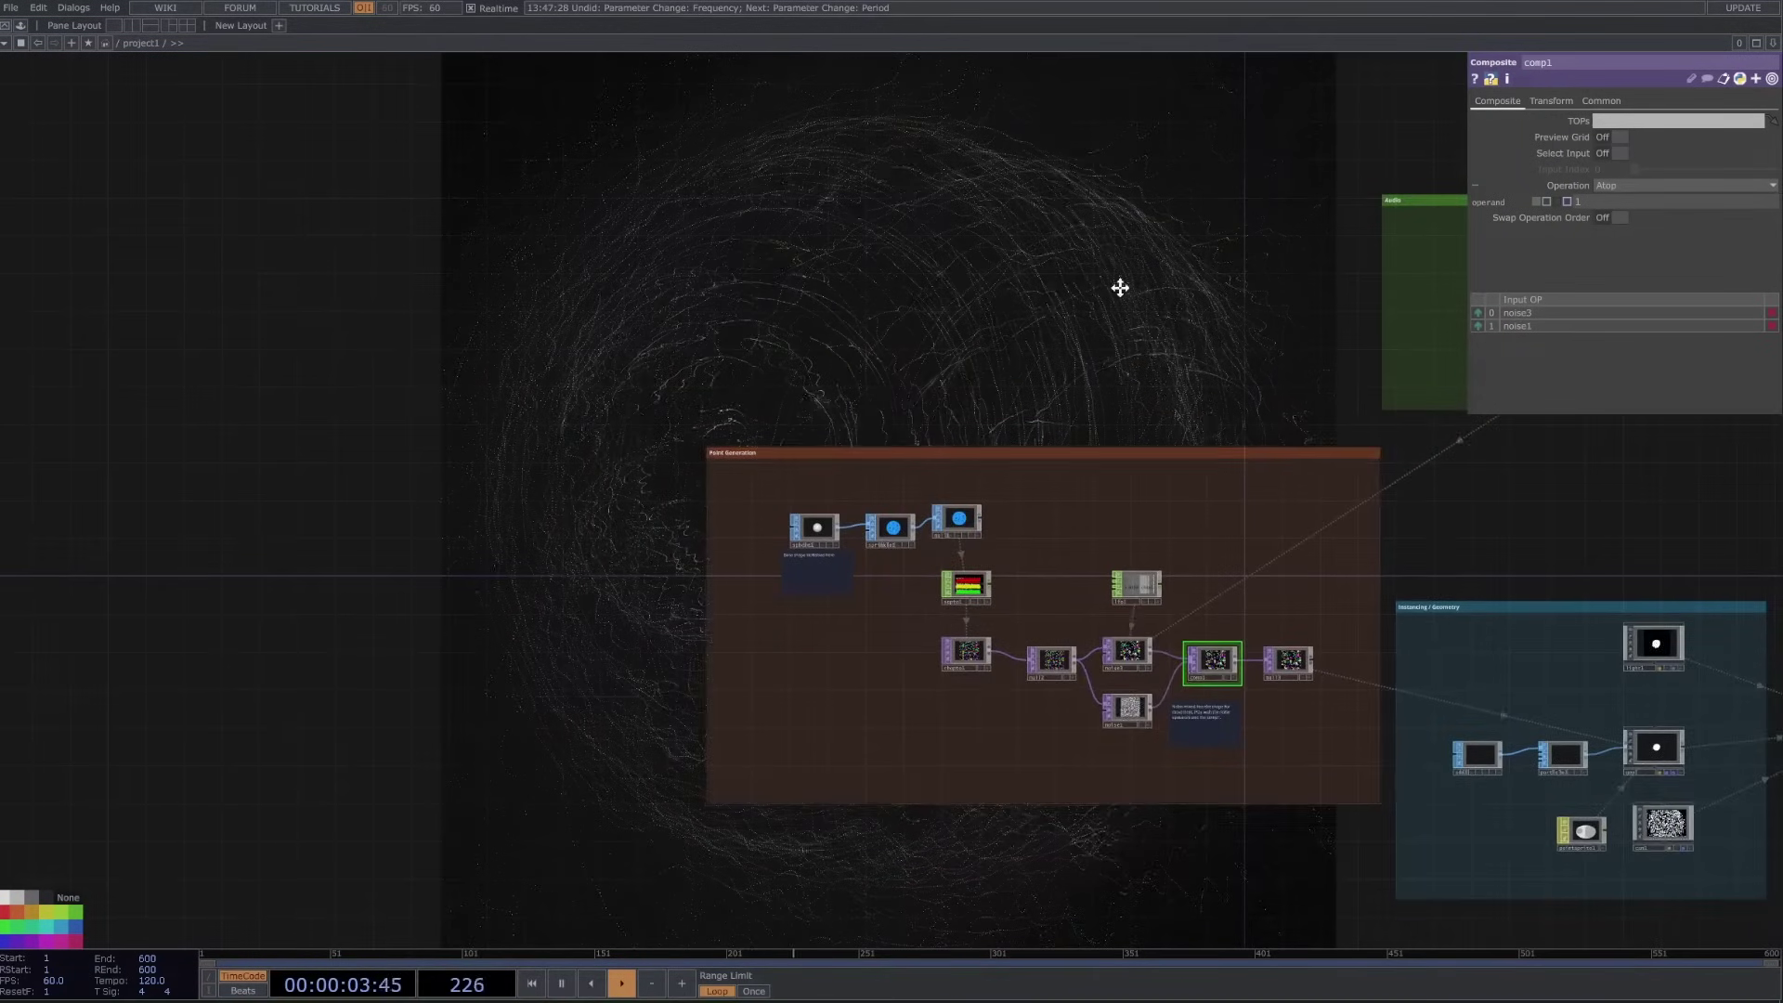
drag(1120, 288, 1580, 437)
click(1635, 185)
click(1692, 318)
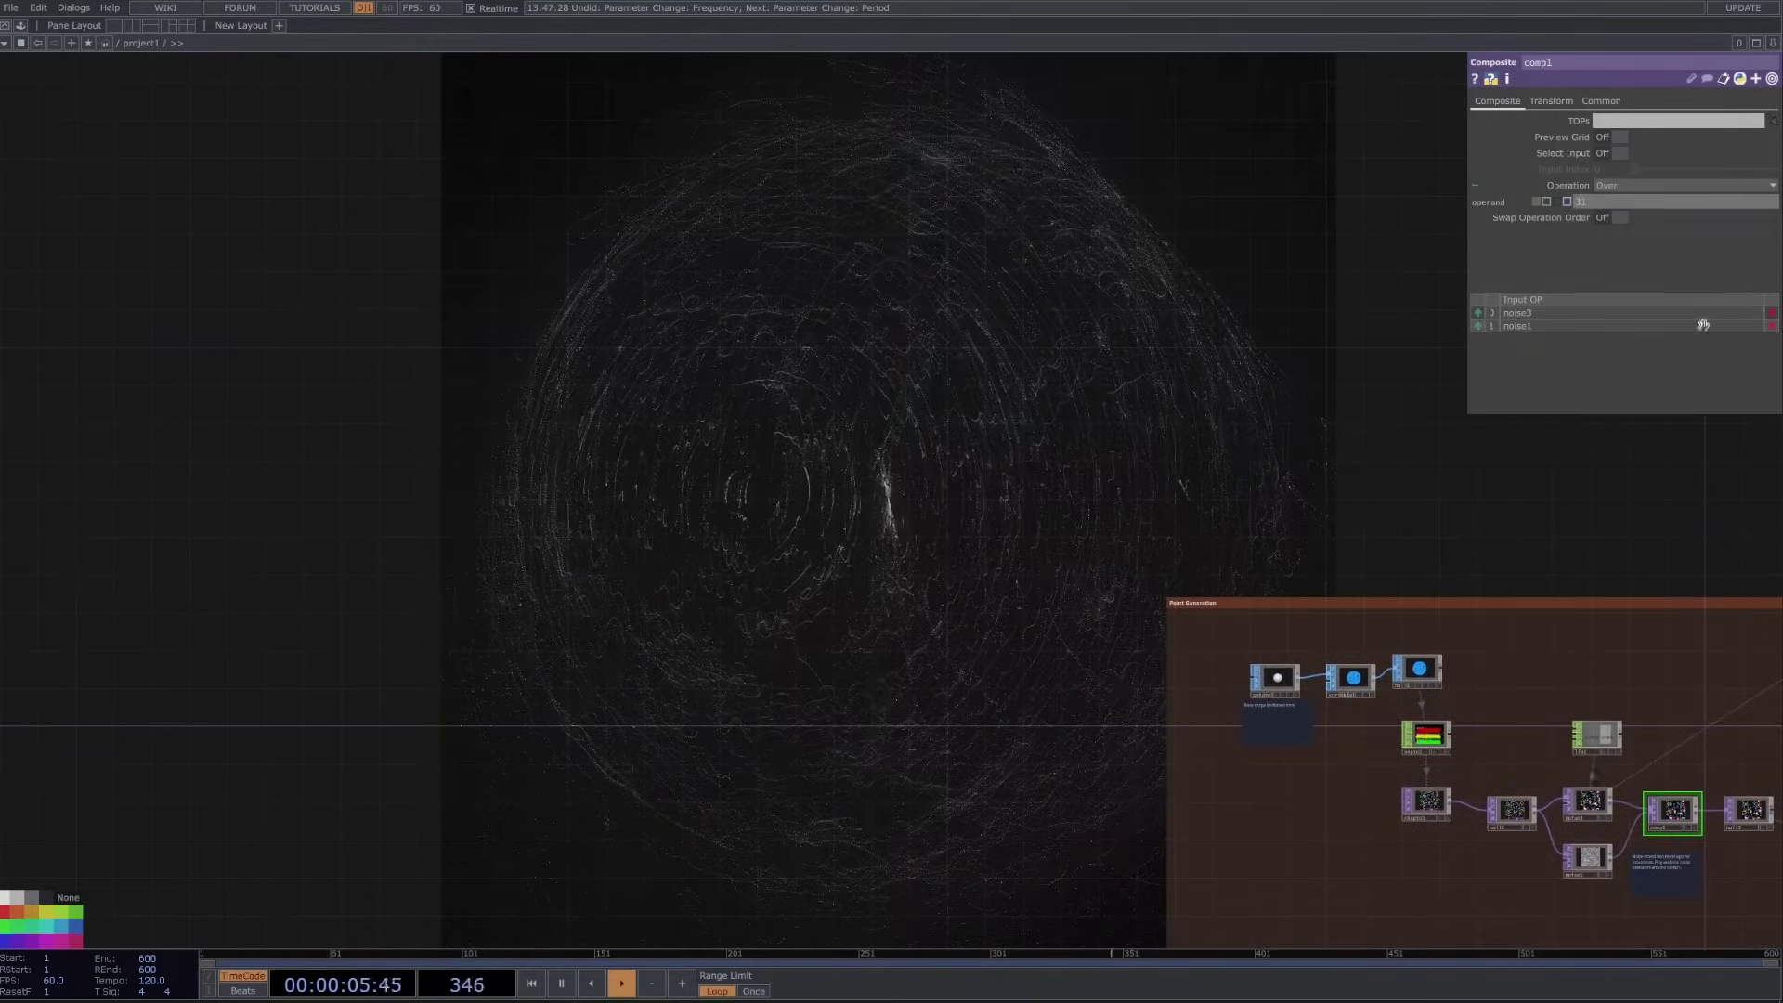
- Try the Negate operation with operand 31, then undo back to Over
click(1677, 191)
click(1711, 276)
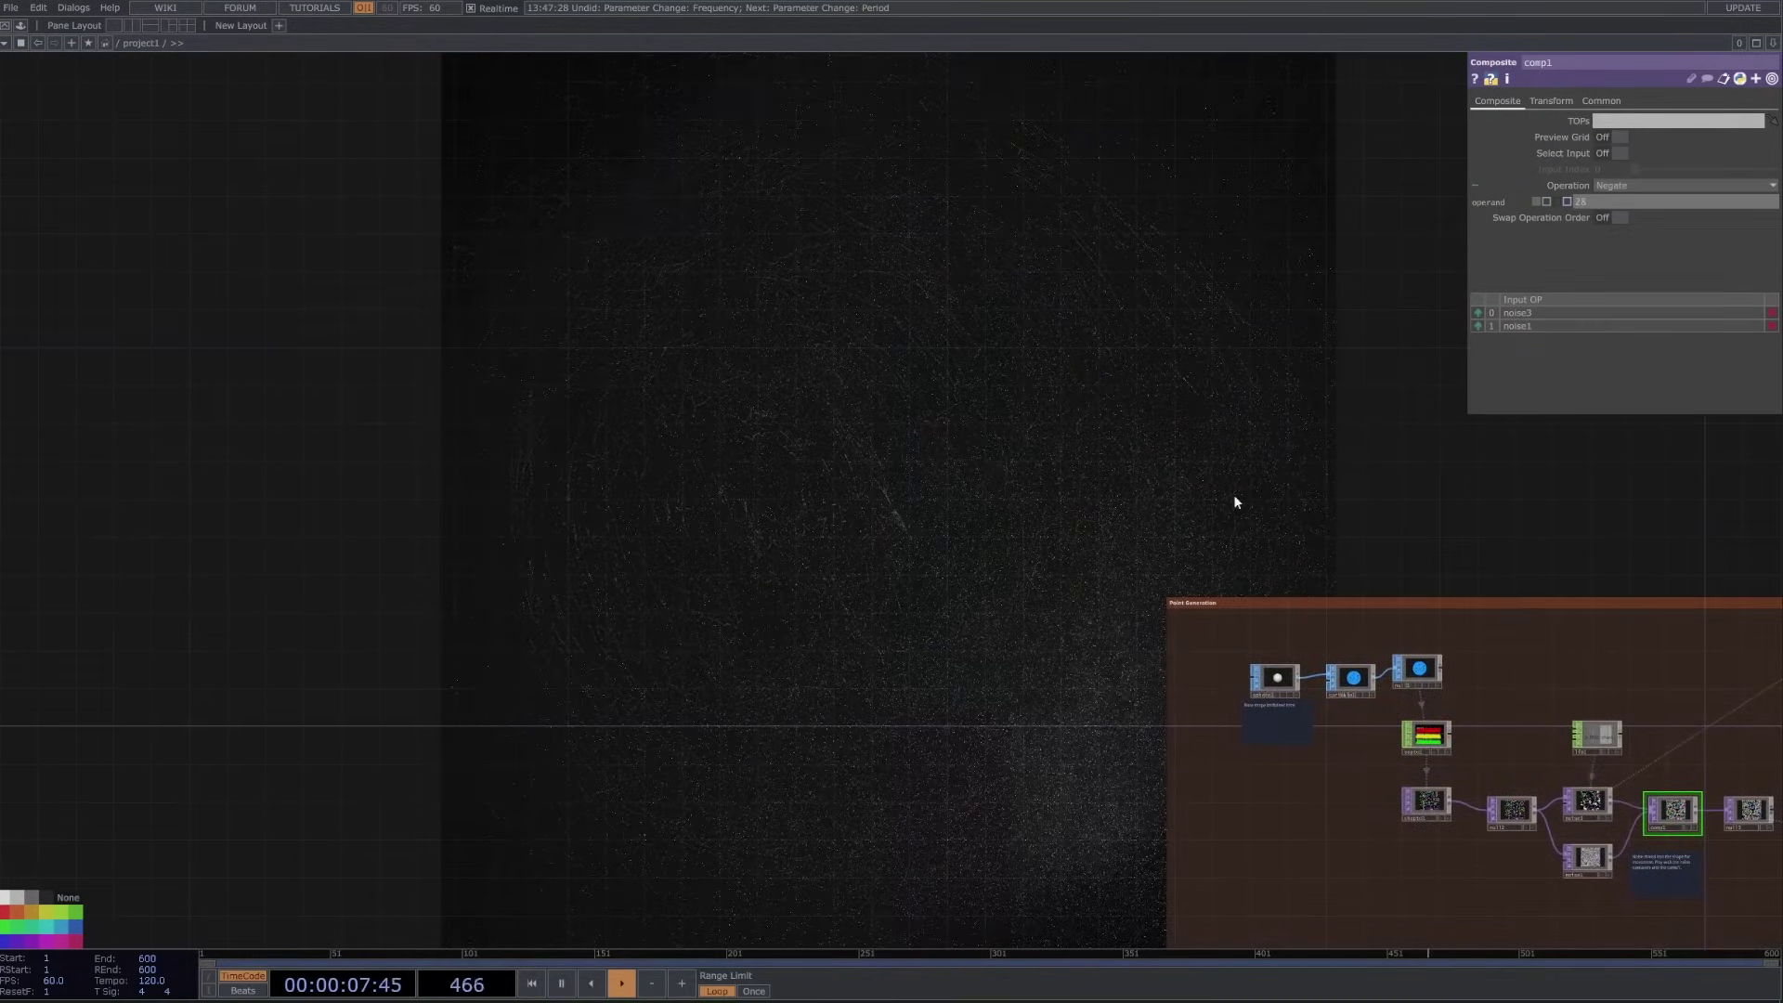
middle_drag(1689, 206, 1505, 497)
key(ctrl+z)
- Frame the network, select null13, and show all four network boxes
key(h)
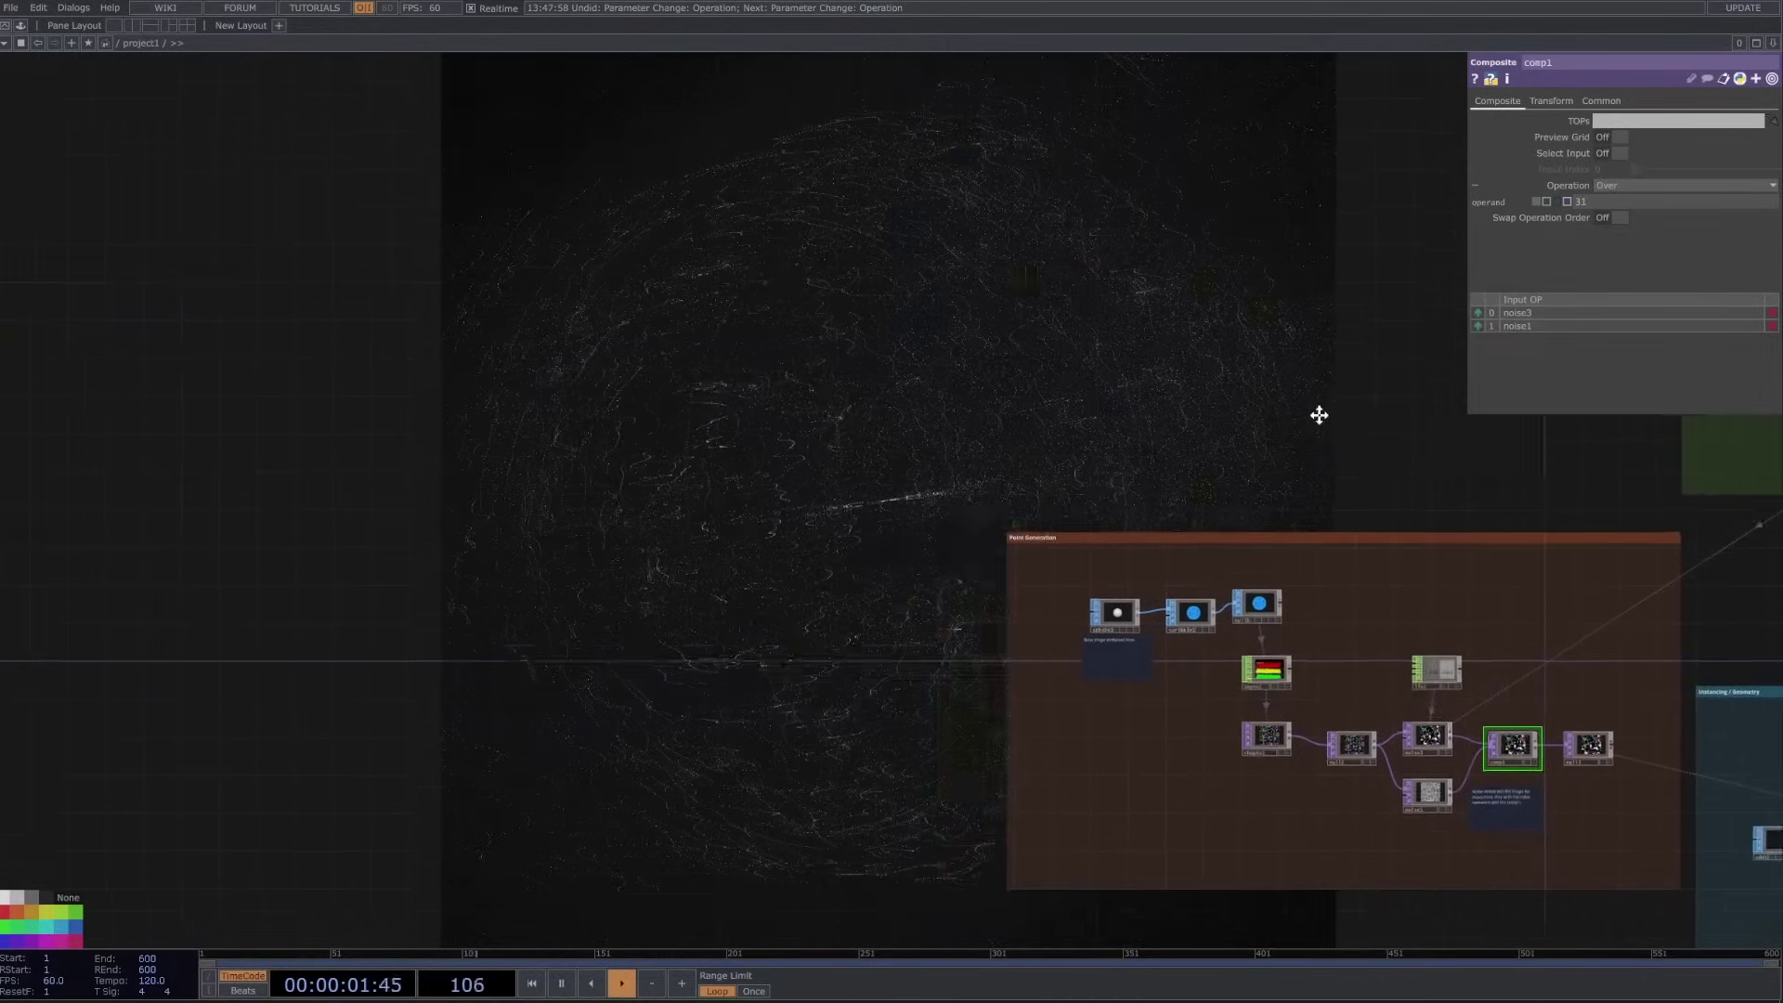
scroll(1197, 604, up, 4)
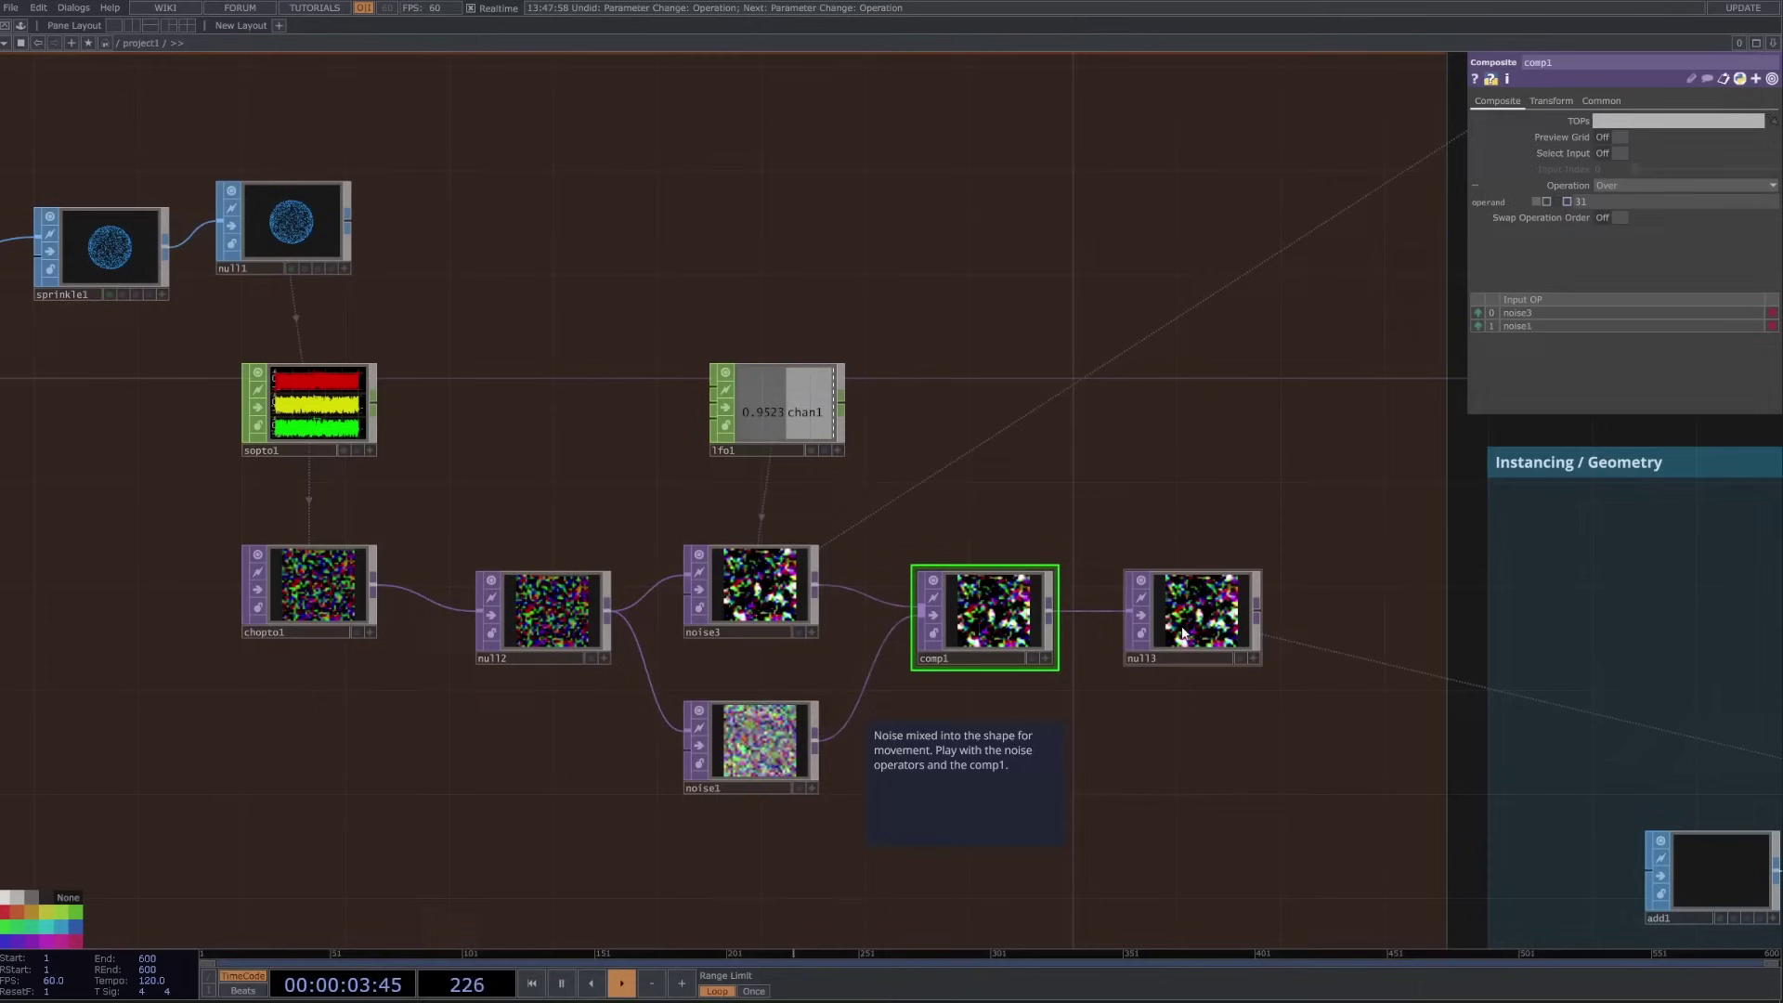
click(1172, 639)
scroll(1168, 644, down, 2)
scroll(1168, 643, down, 3)
drag(1374, 705, 808, 499)
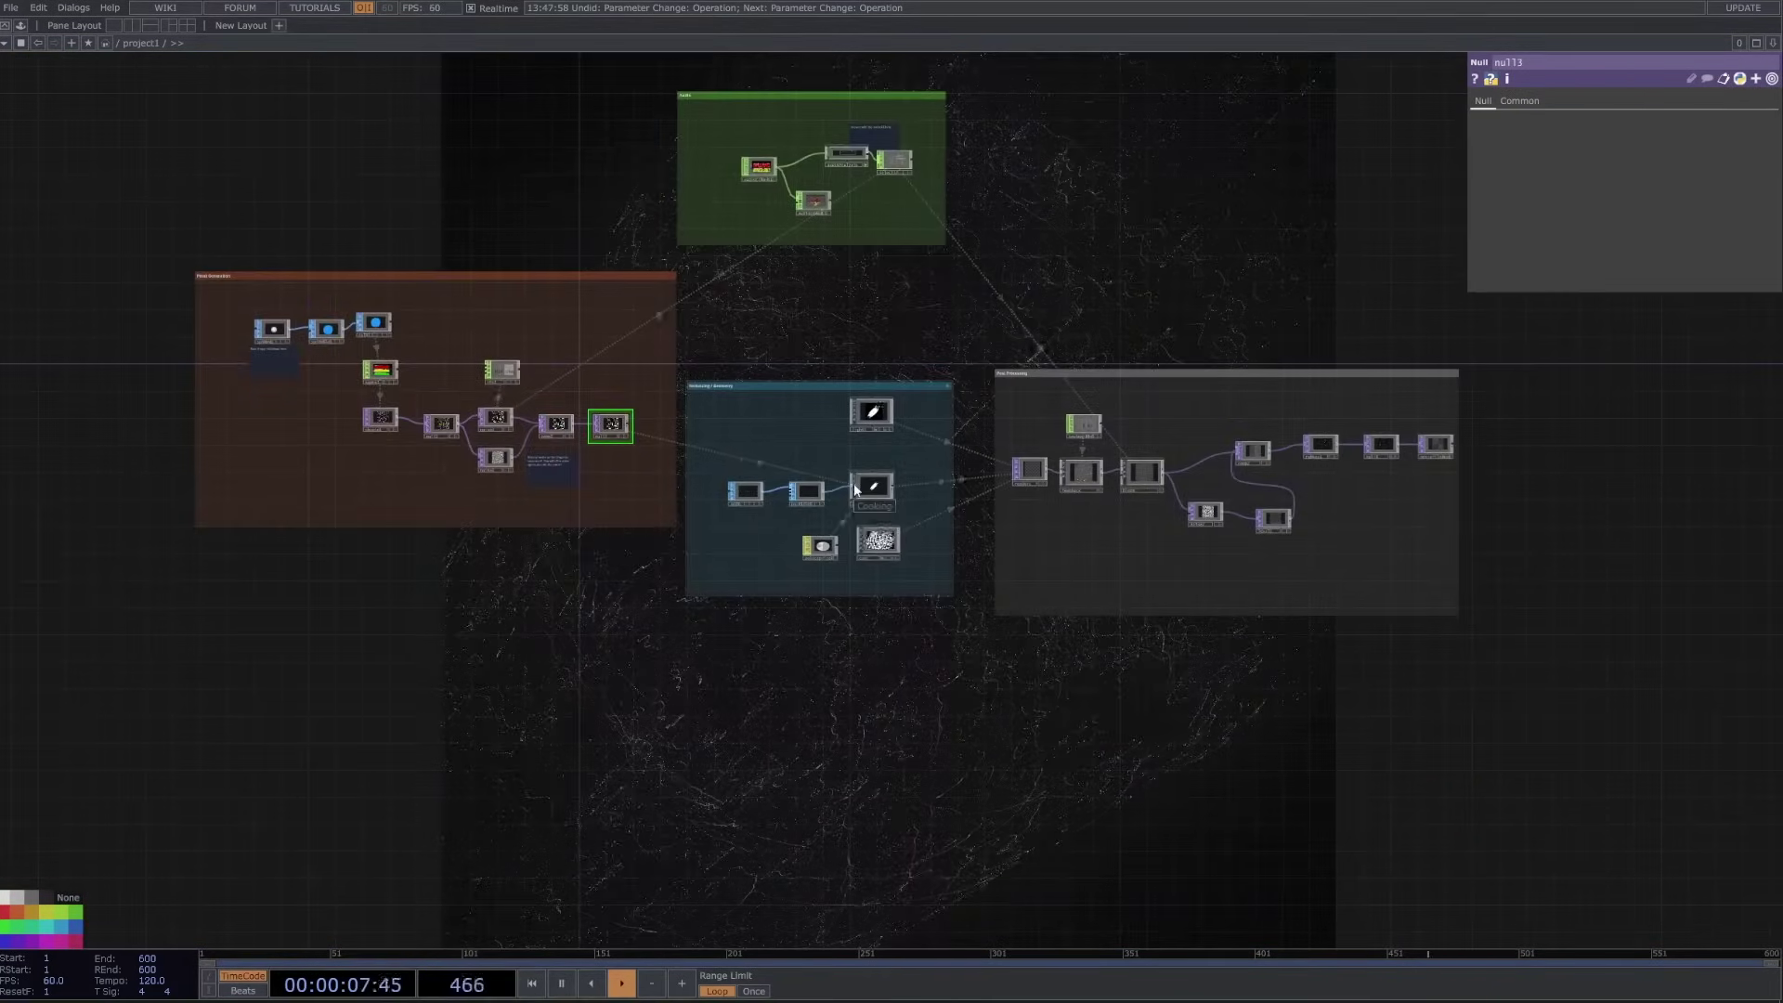
- Inspect add1 and particle1, keeping the particle type as Render as Point Sprites
scroll(817, 506, up, 5)
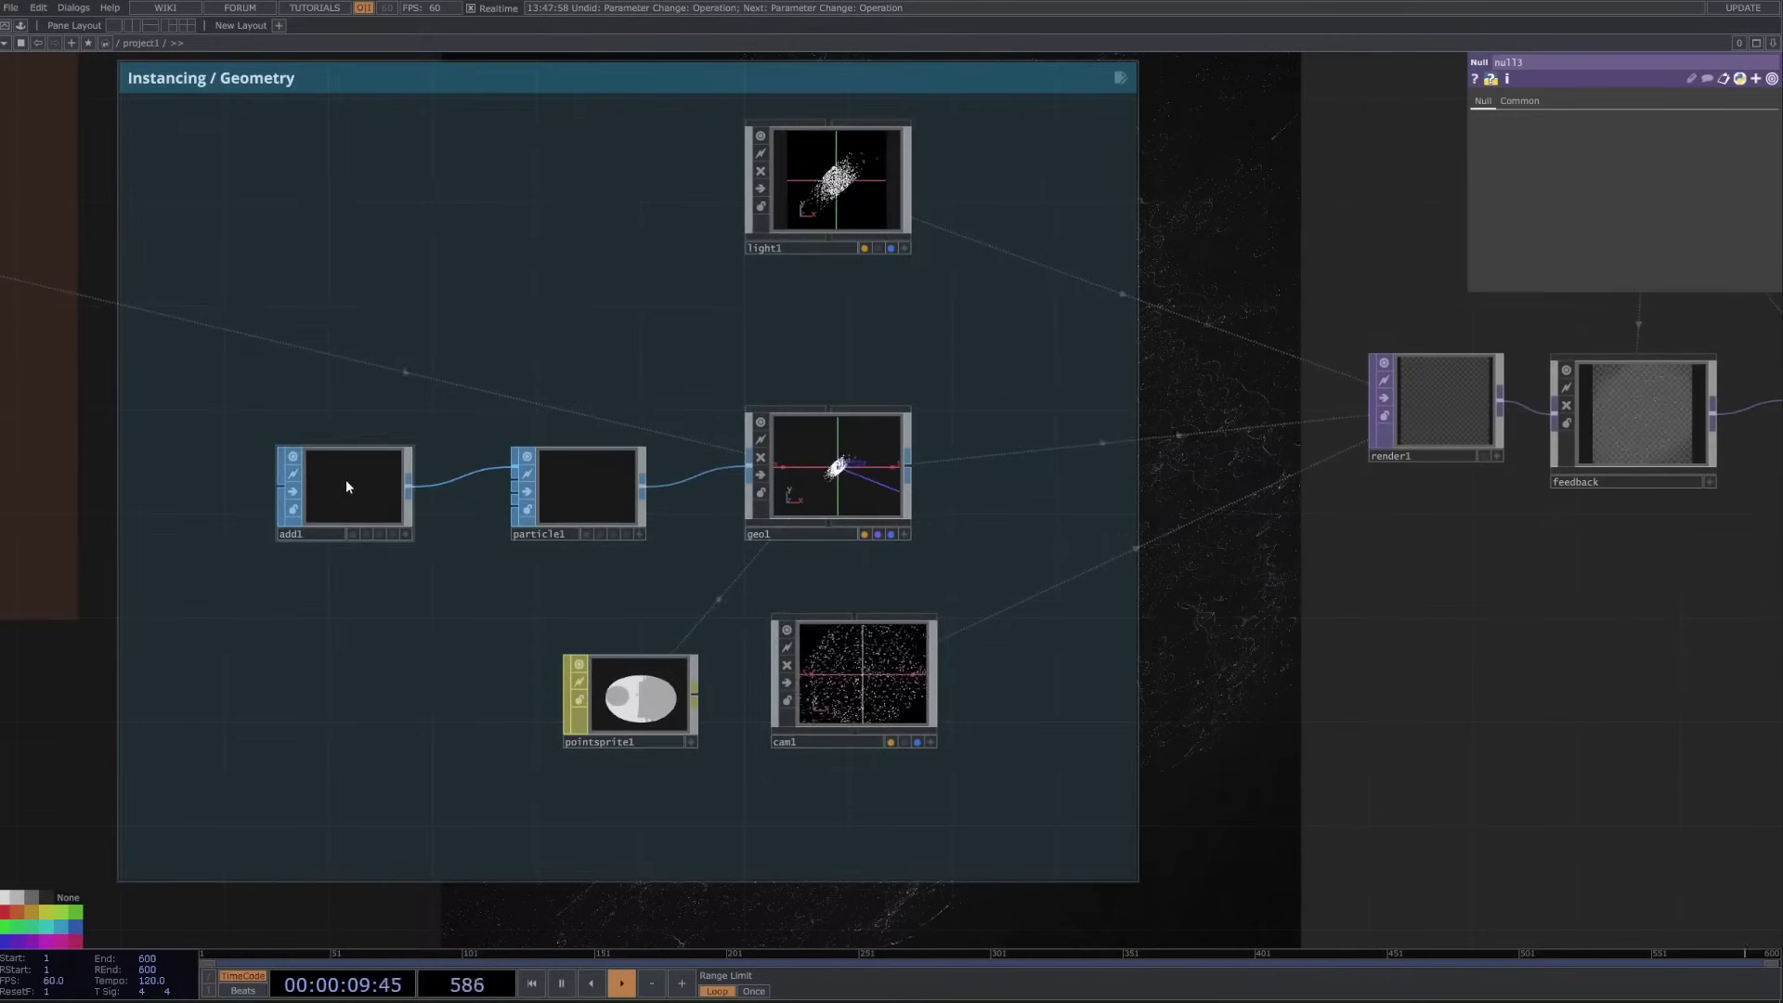
click(342, 477)
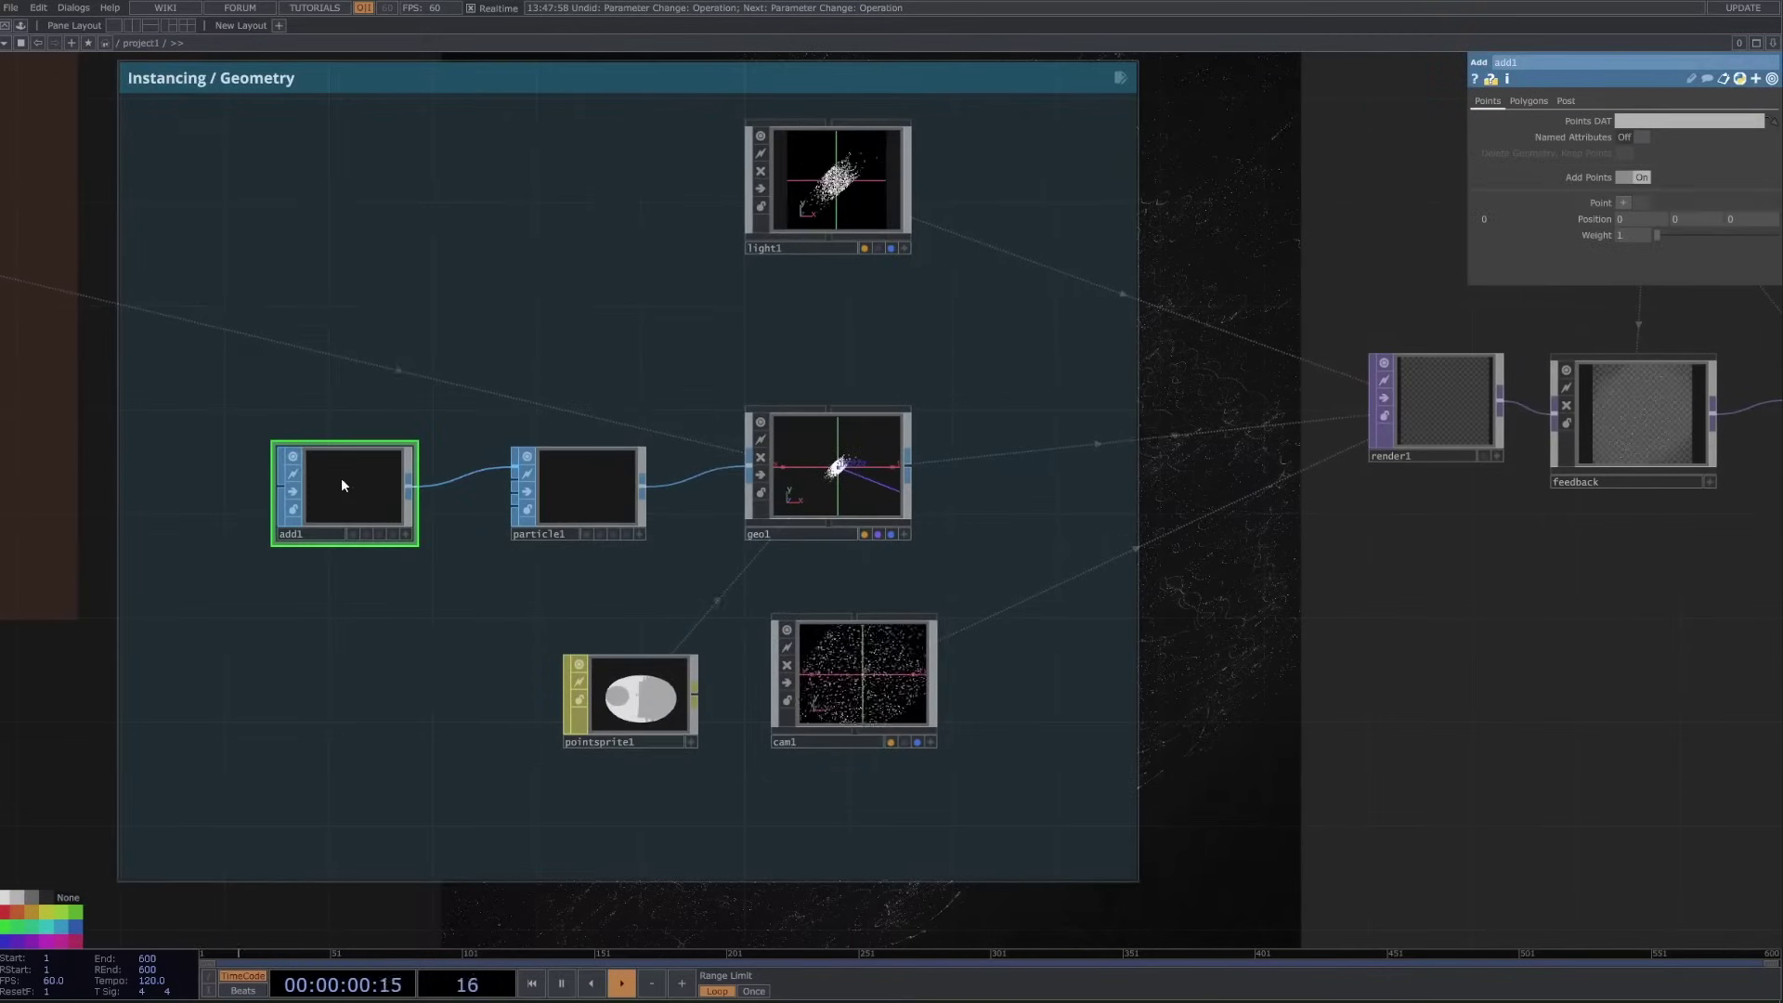
click(575, 478)
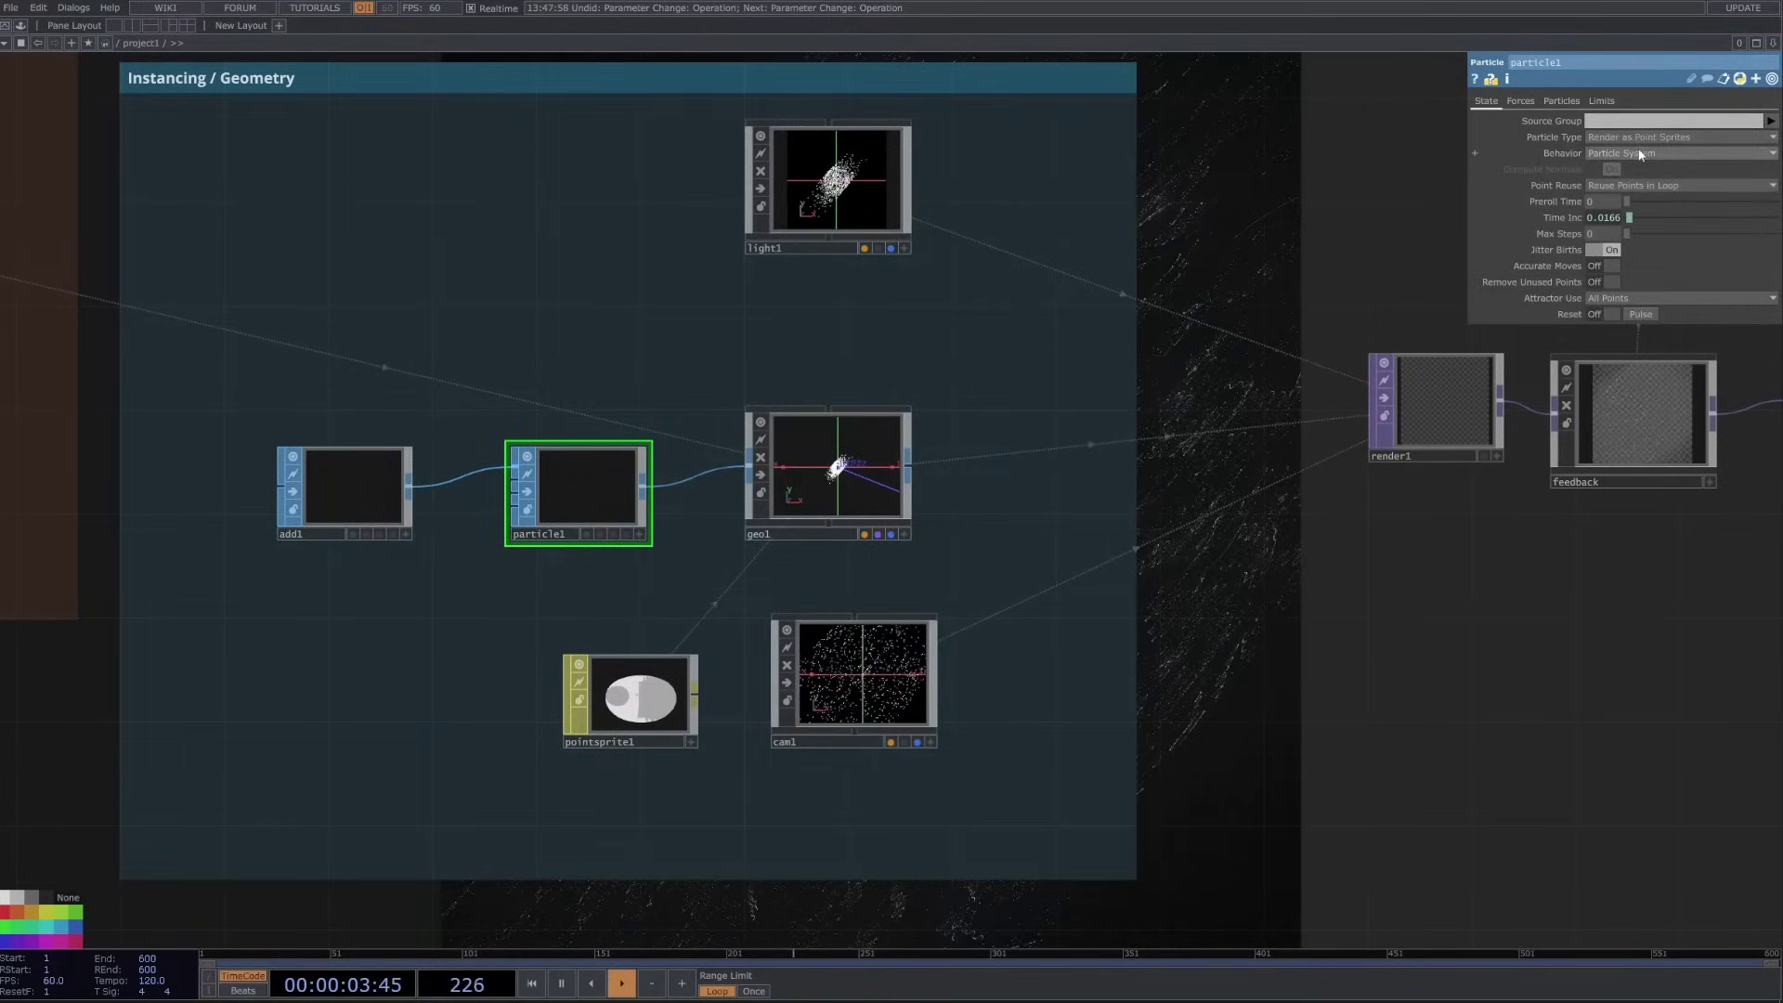
click(1614, 138)
click(1639, 167)
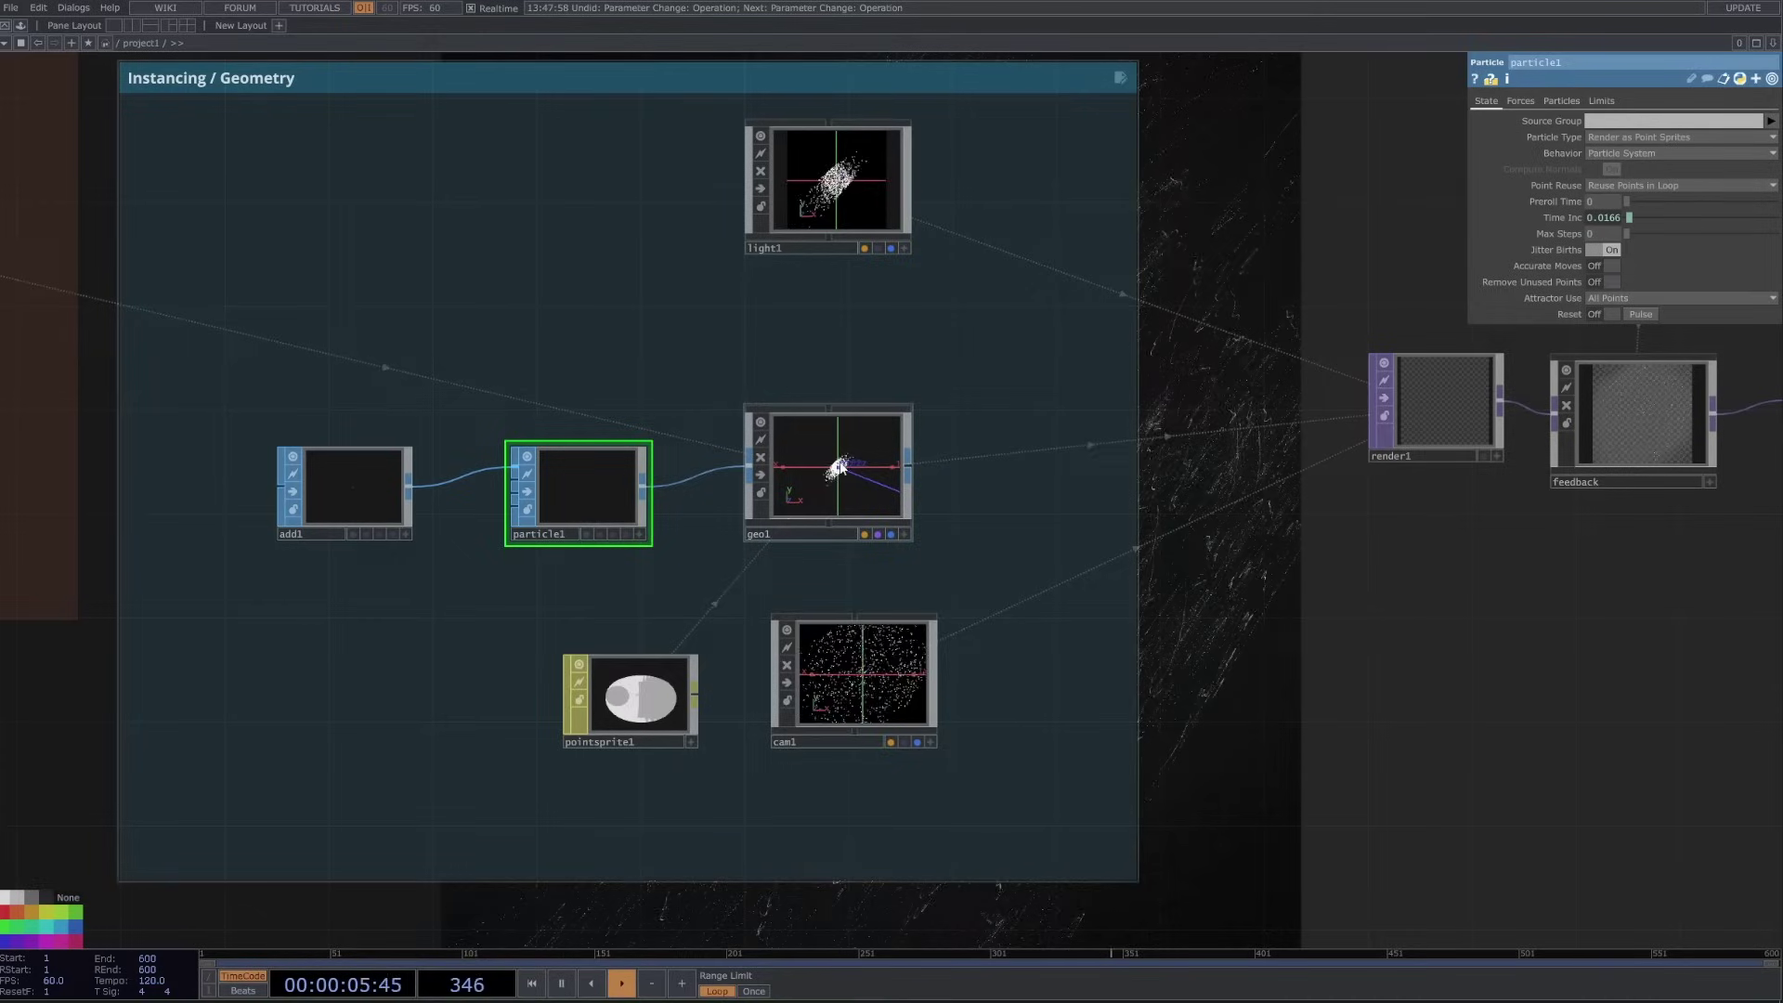
- Inspect pointsprite1, cam1 and light1 (Translate 0 0 10, Rotate 0, Scale 1)
click(650, 701)
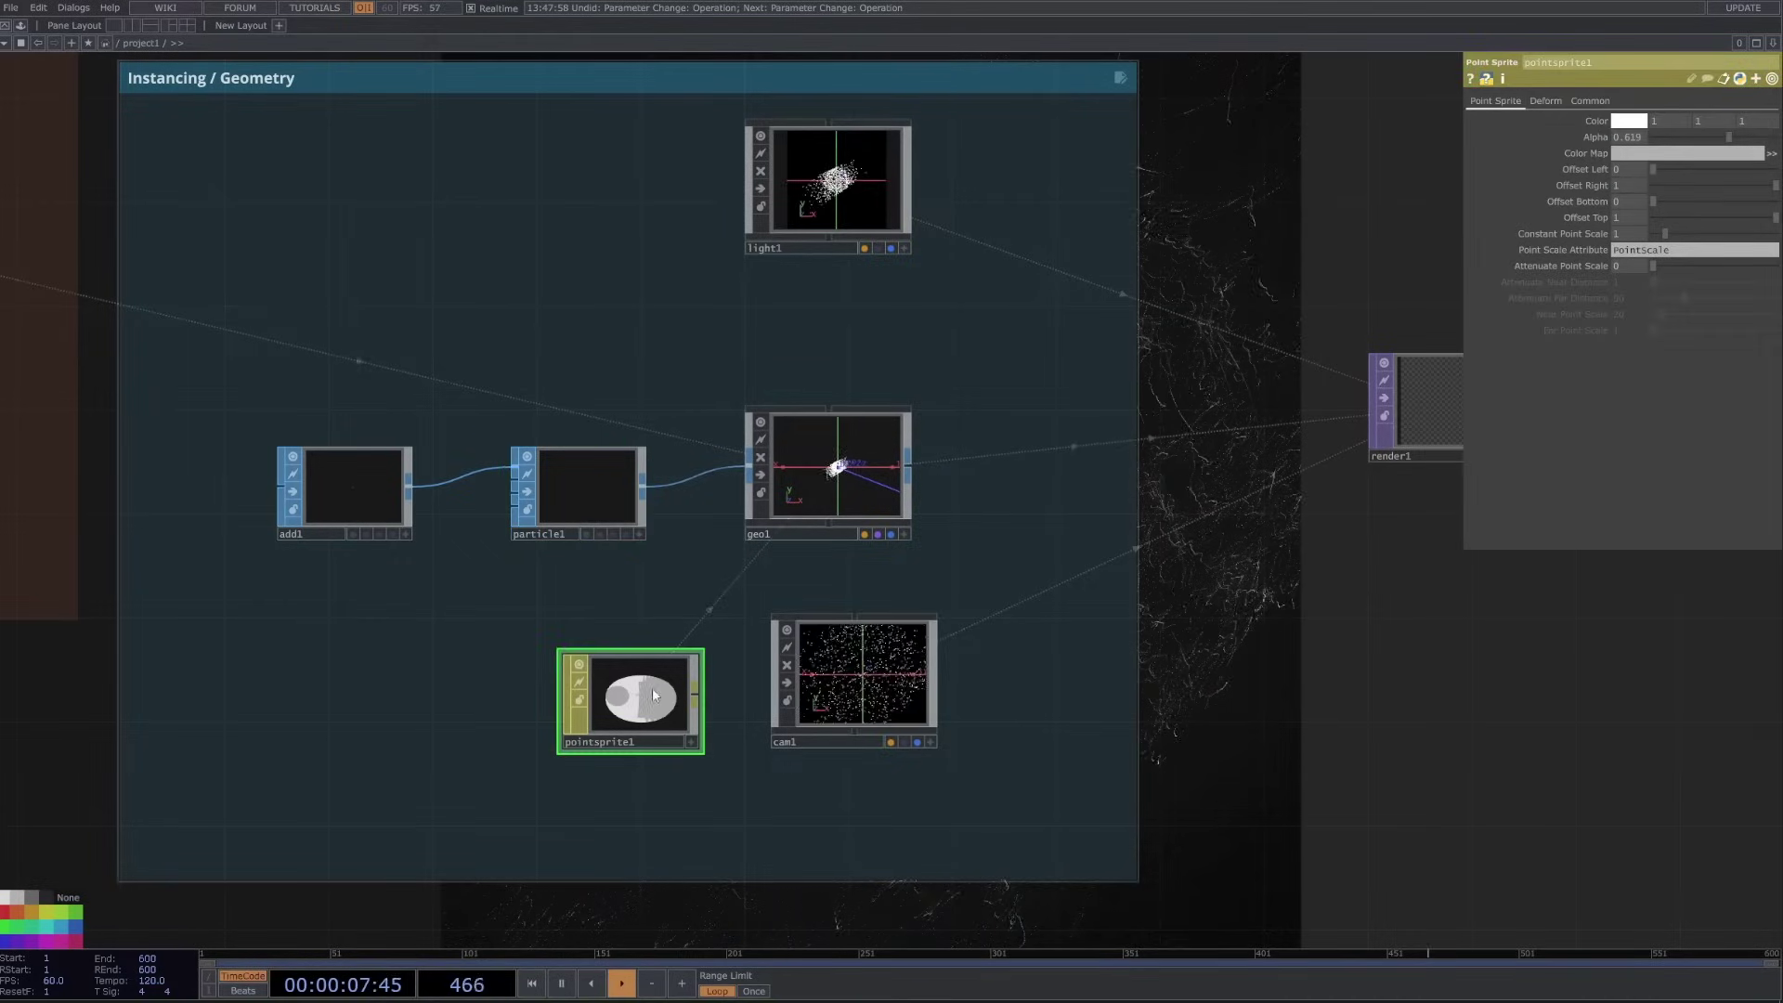
click(858, 655)
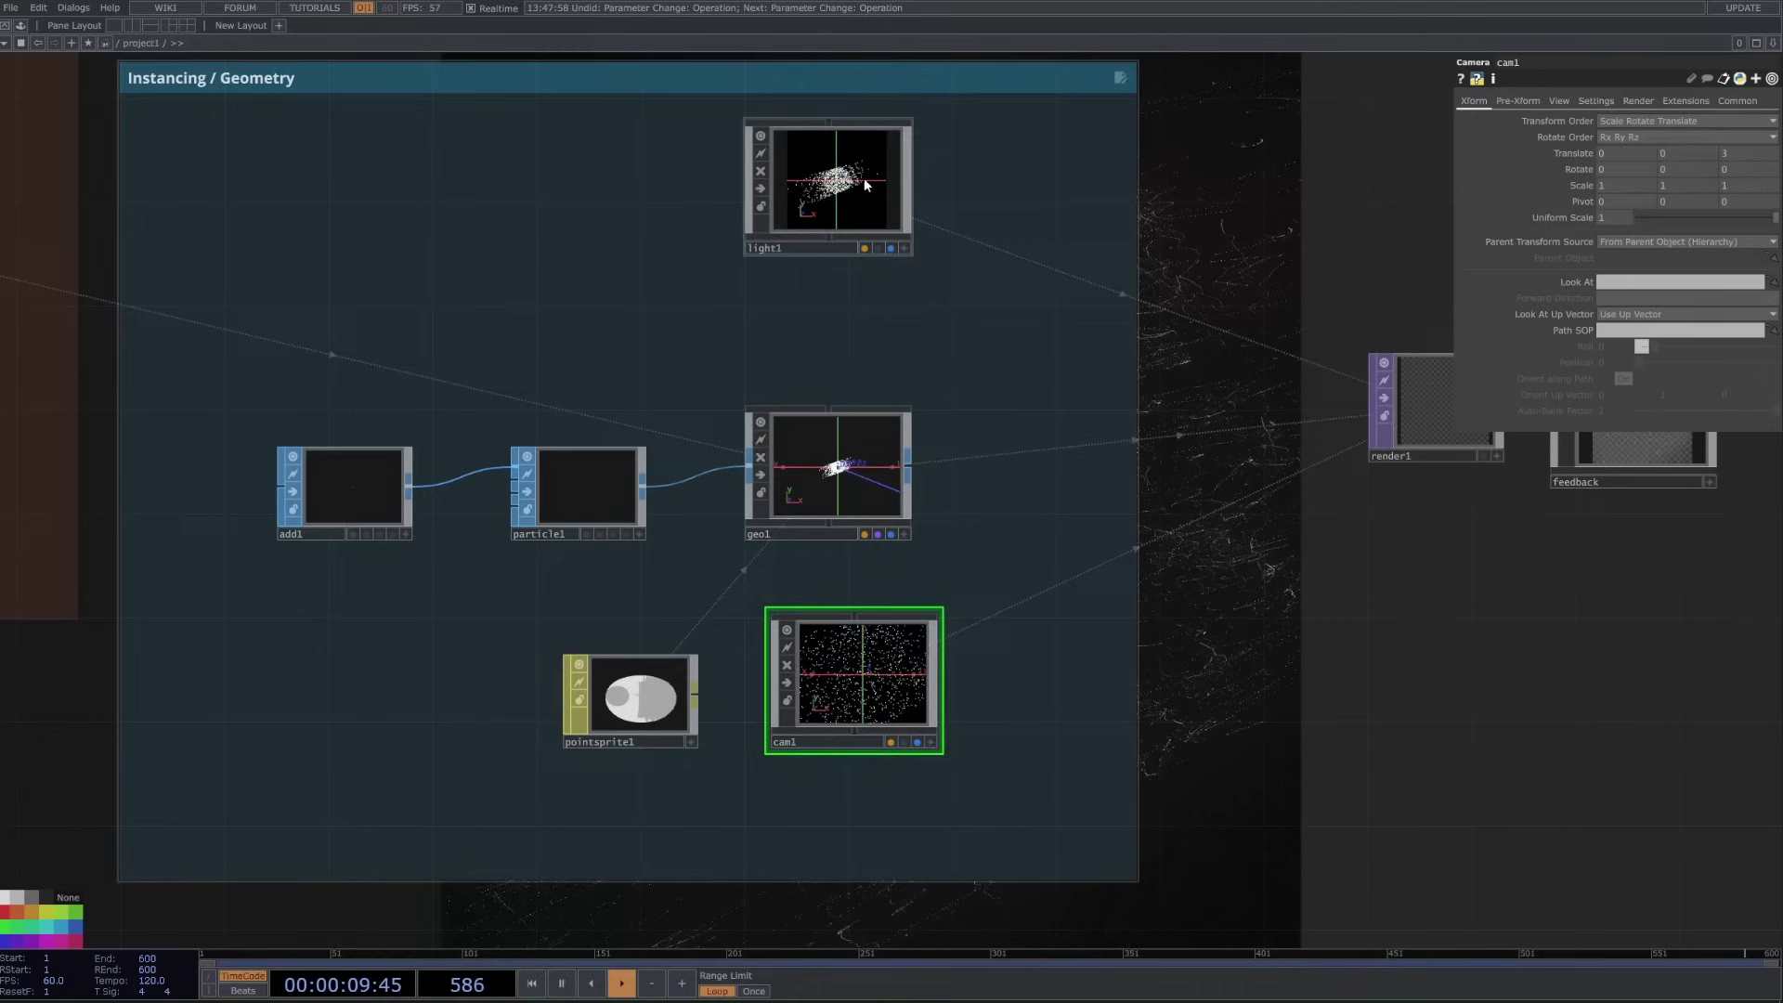
click(800, 187)
scroll(911, 343, down, 3)
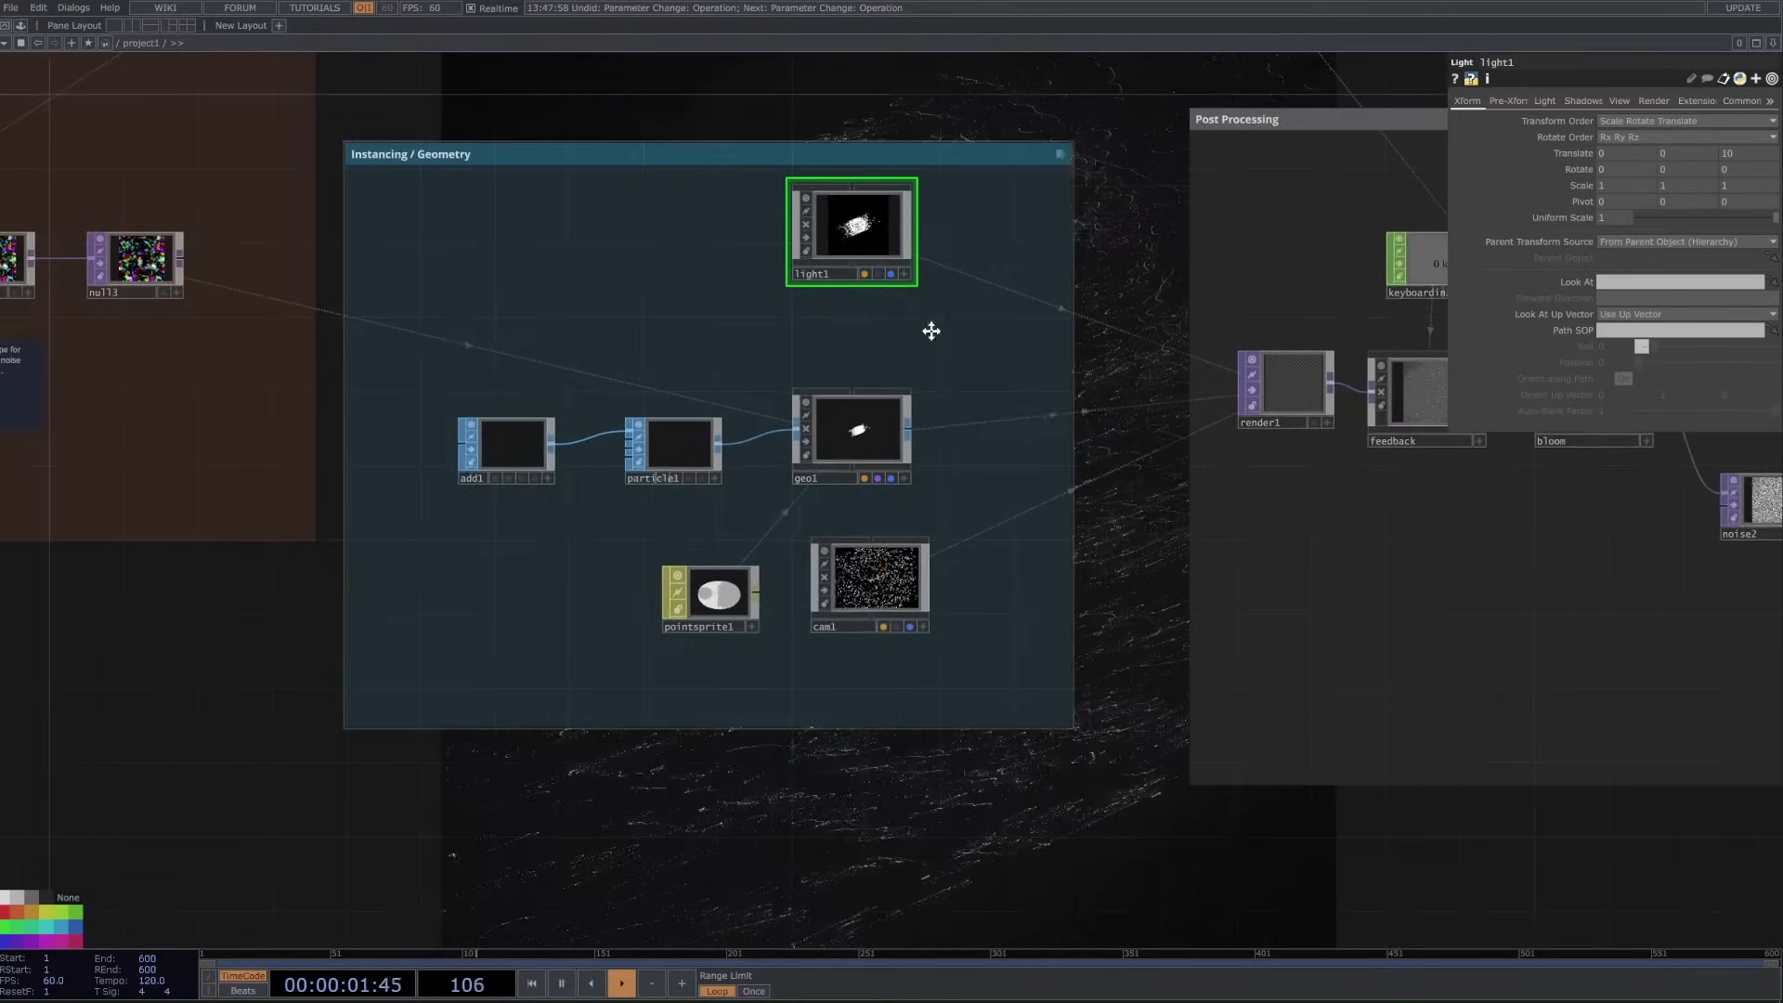
drag(931, 331, 974, 470)
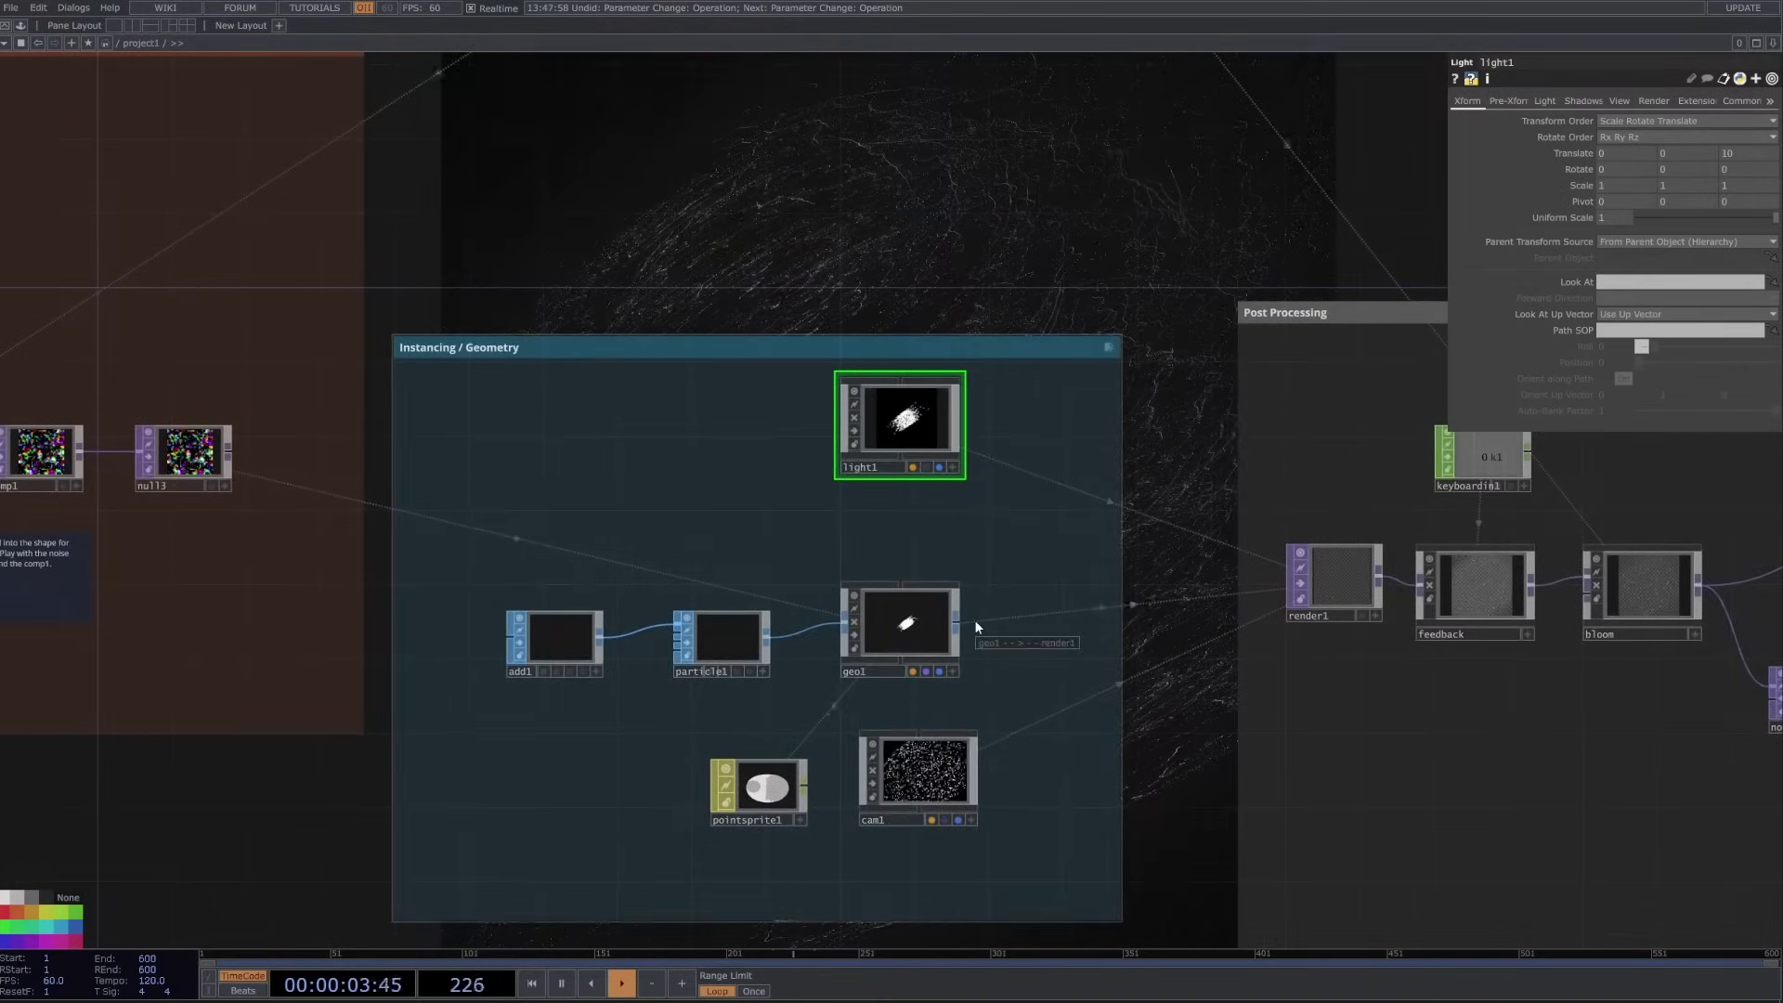
scroll(975, 598, down, 3)
scroll(964, 585, up, 3)
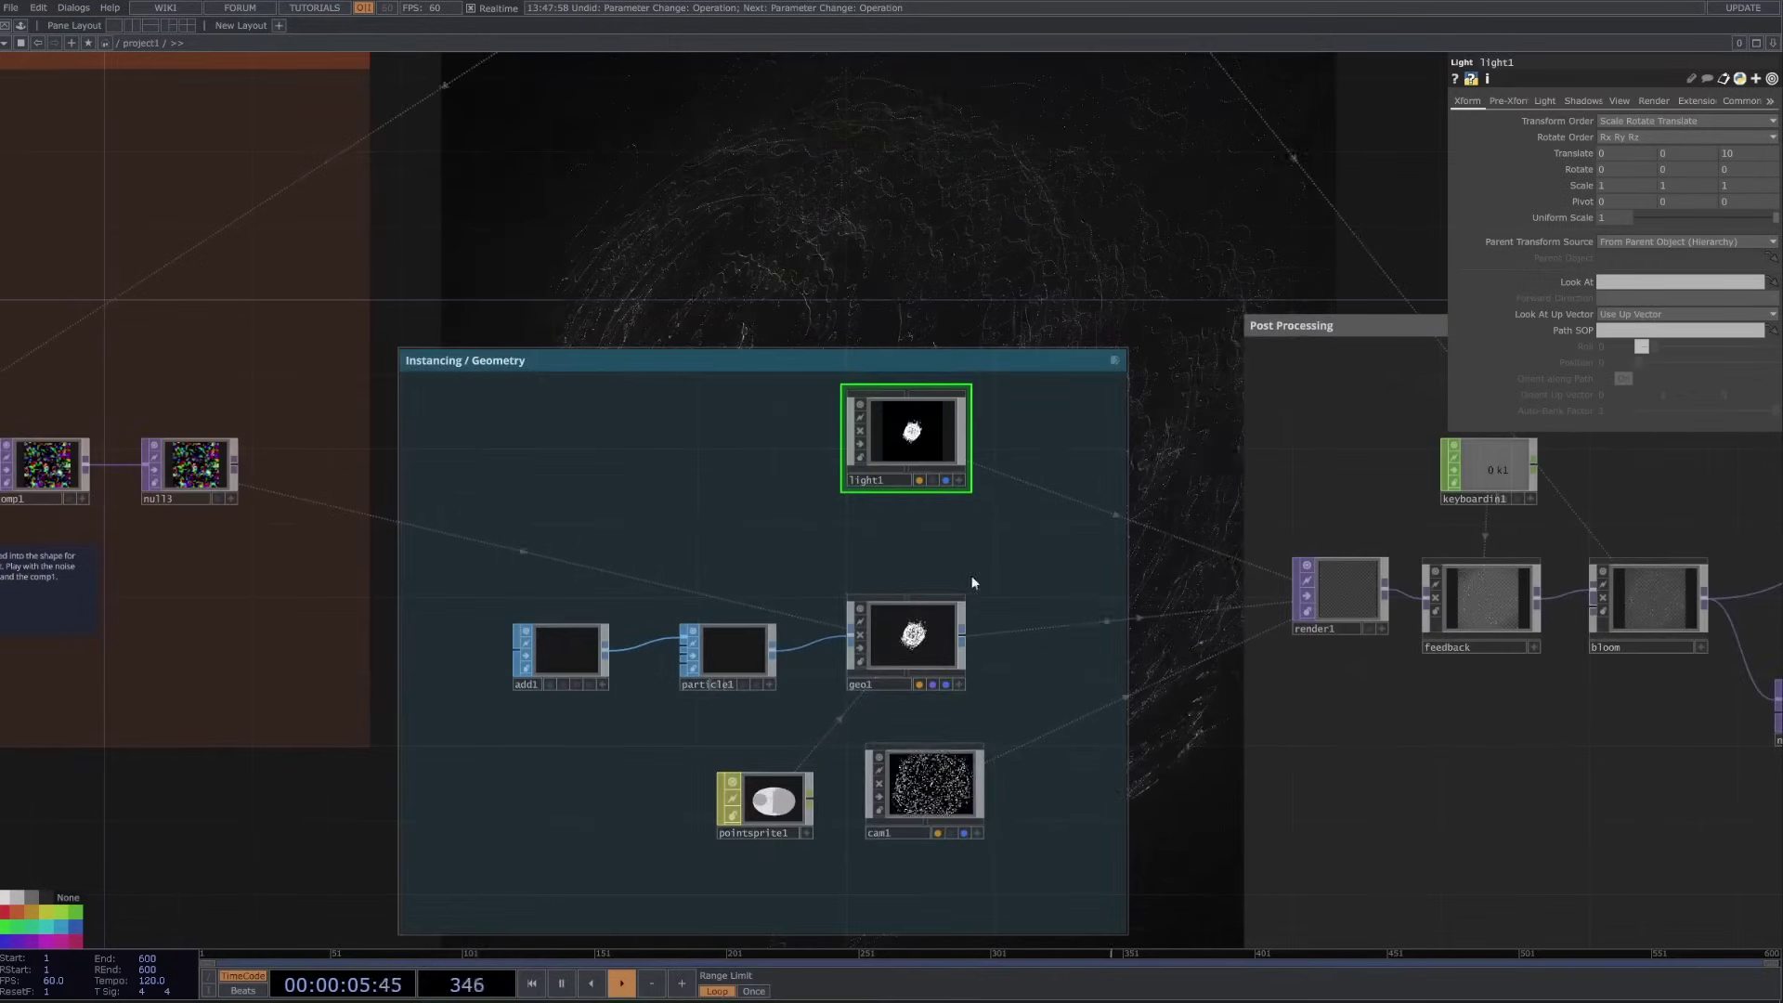
- Expand geo1's Rotate to show rx, ry, rz each set to absTime.seconds*10, highlighting absTime.seconds
click(937, 643)
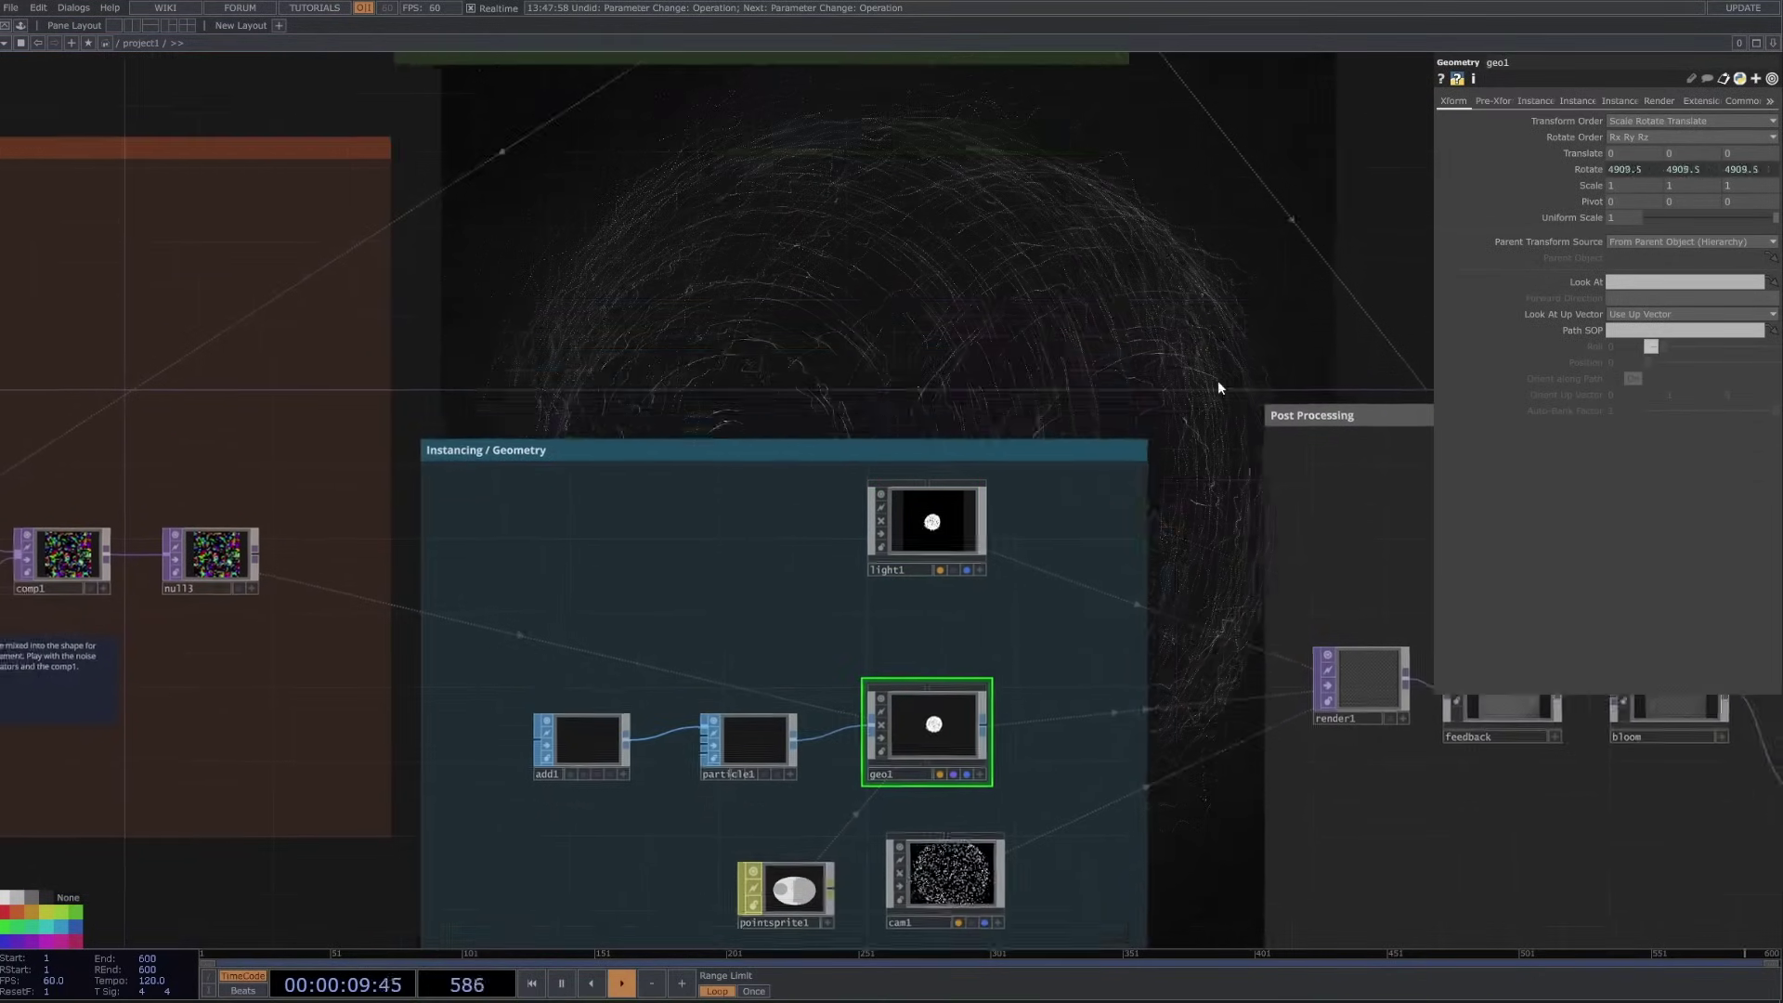
scroll(1049, 864, down, 3)
scroll(1049, 863, down, 5)
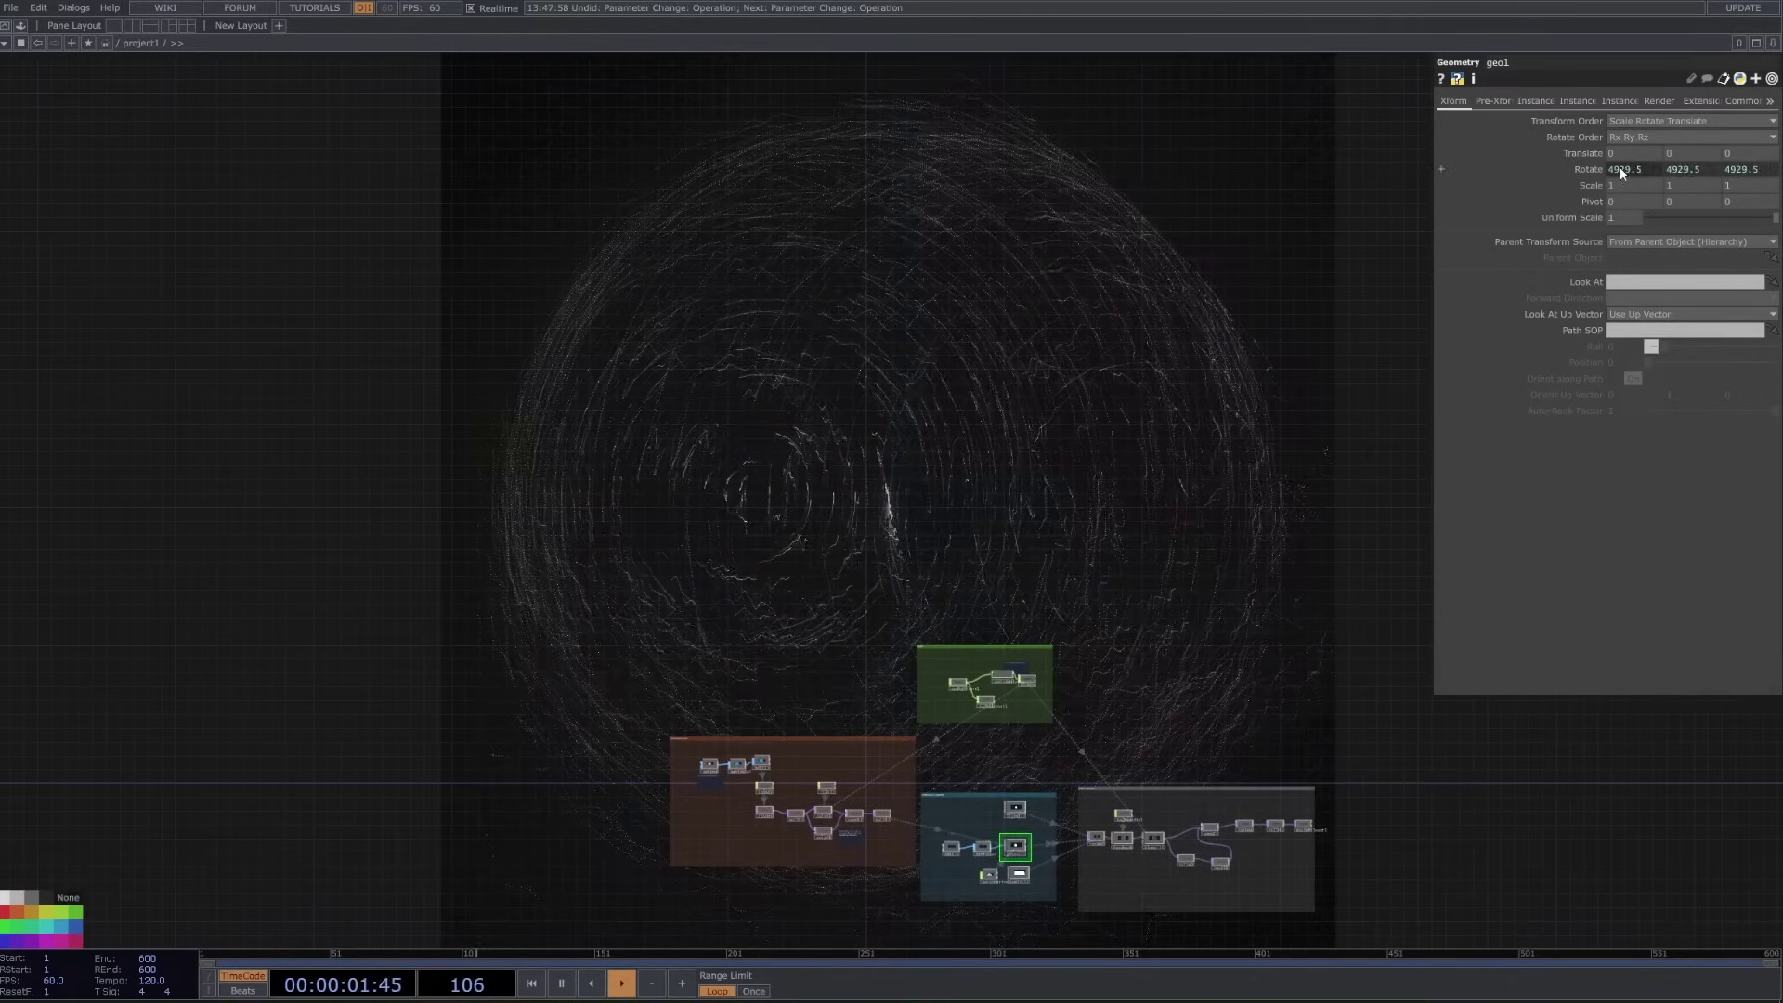
click(1594, 172)
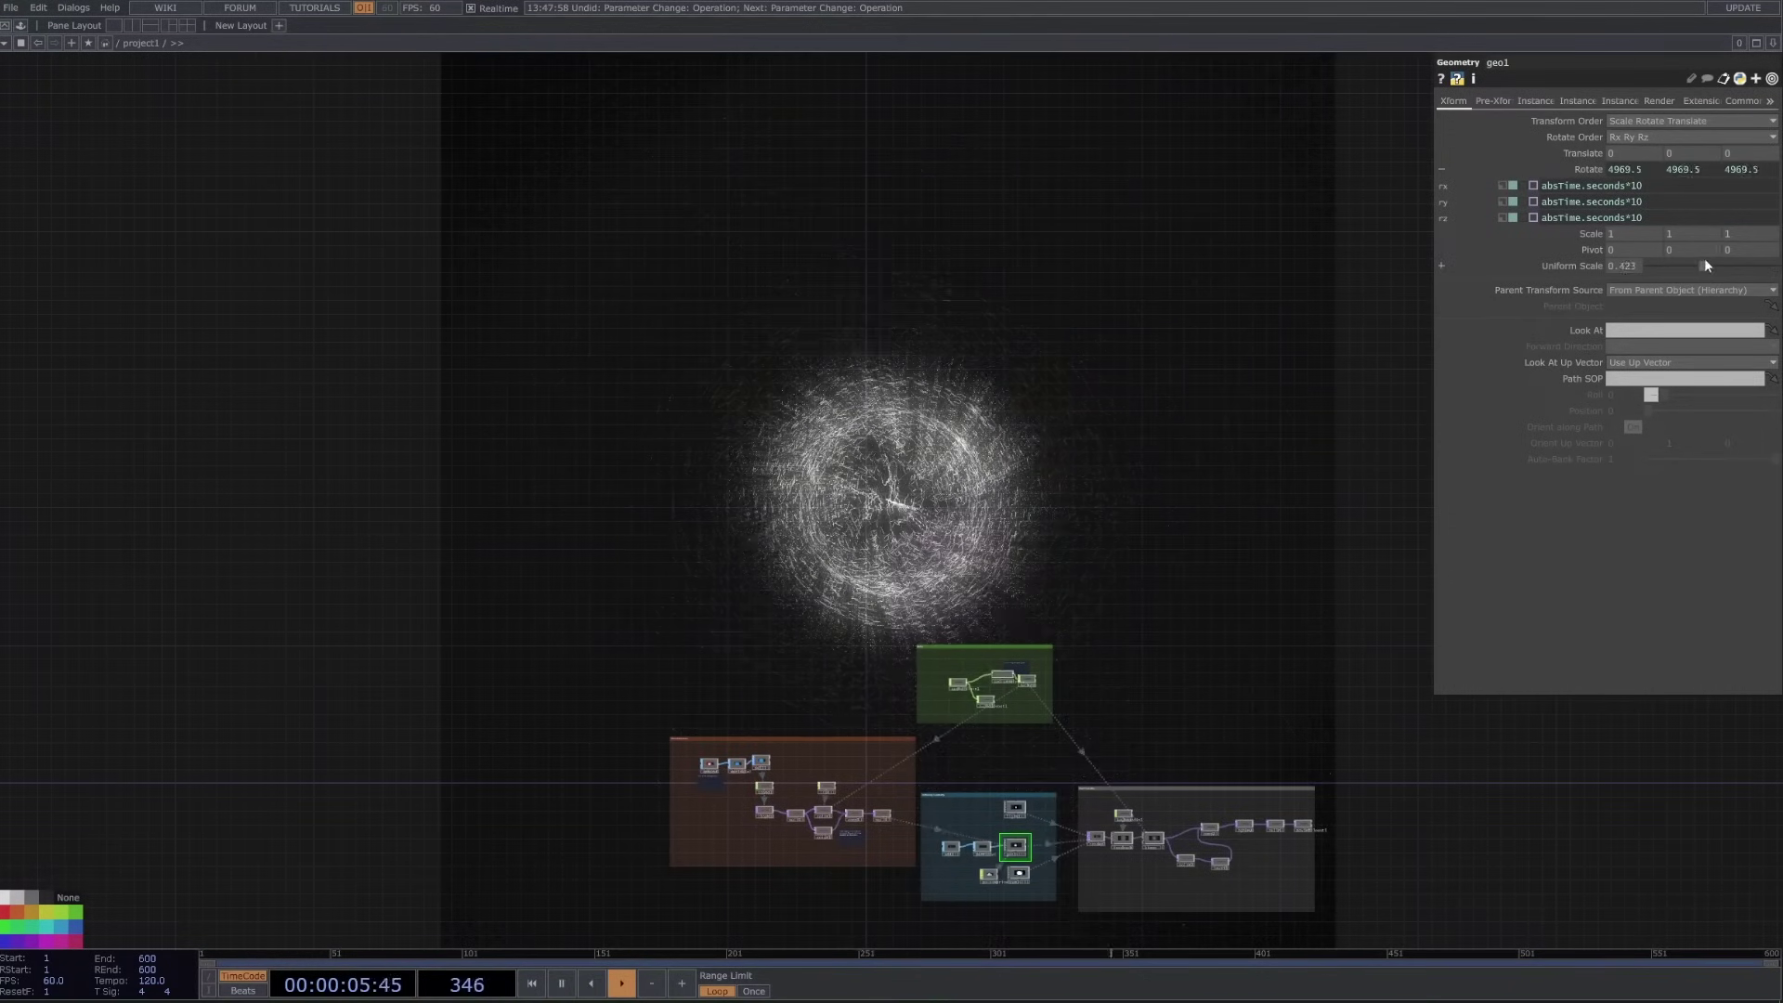
scroll(1014, 763, up, 3)
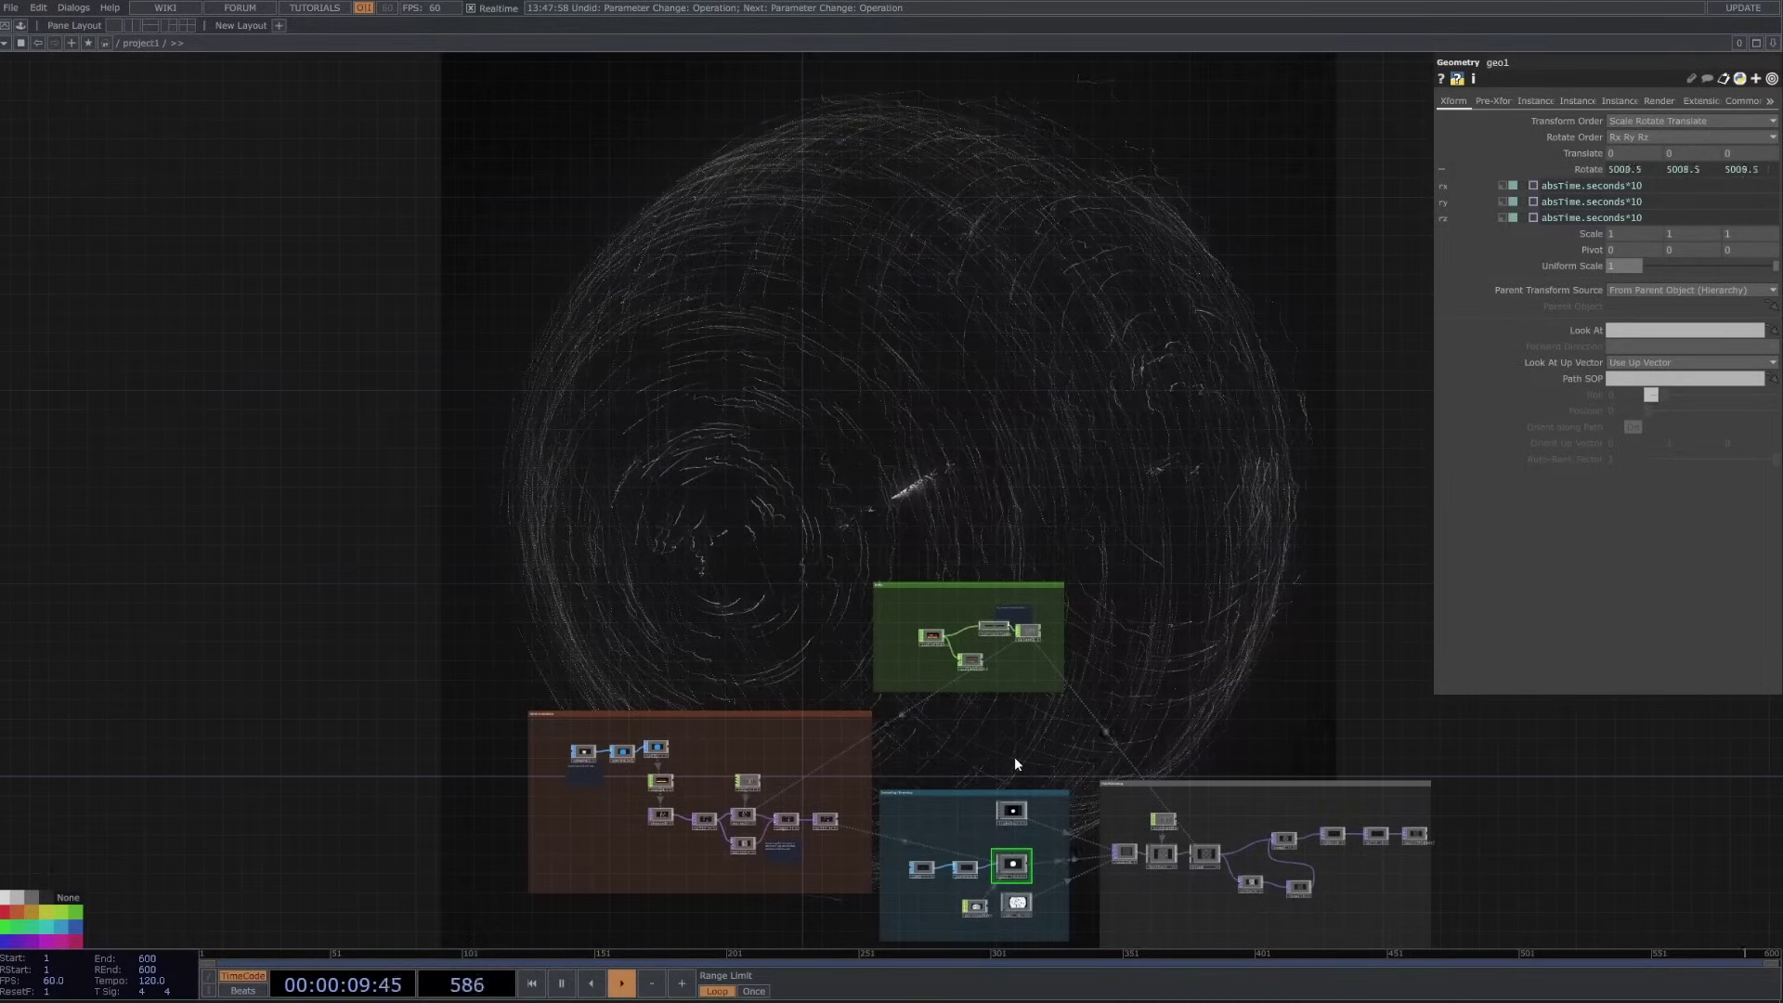
scroll(1040, 650, up, 4)
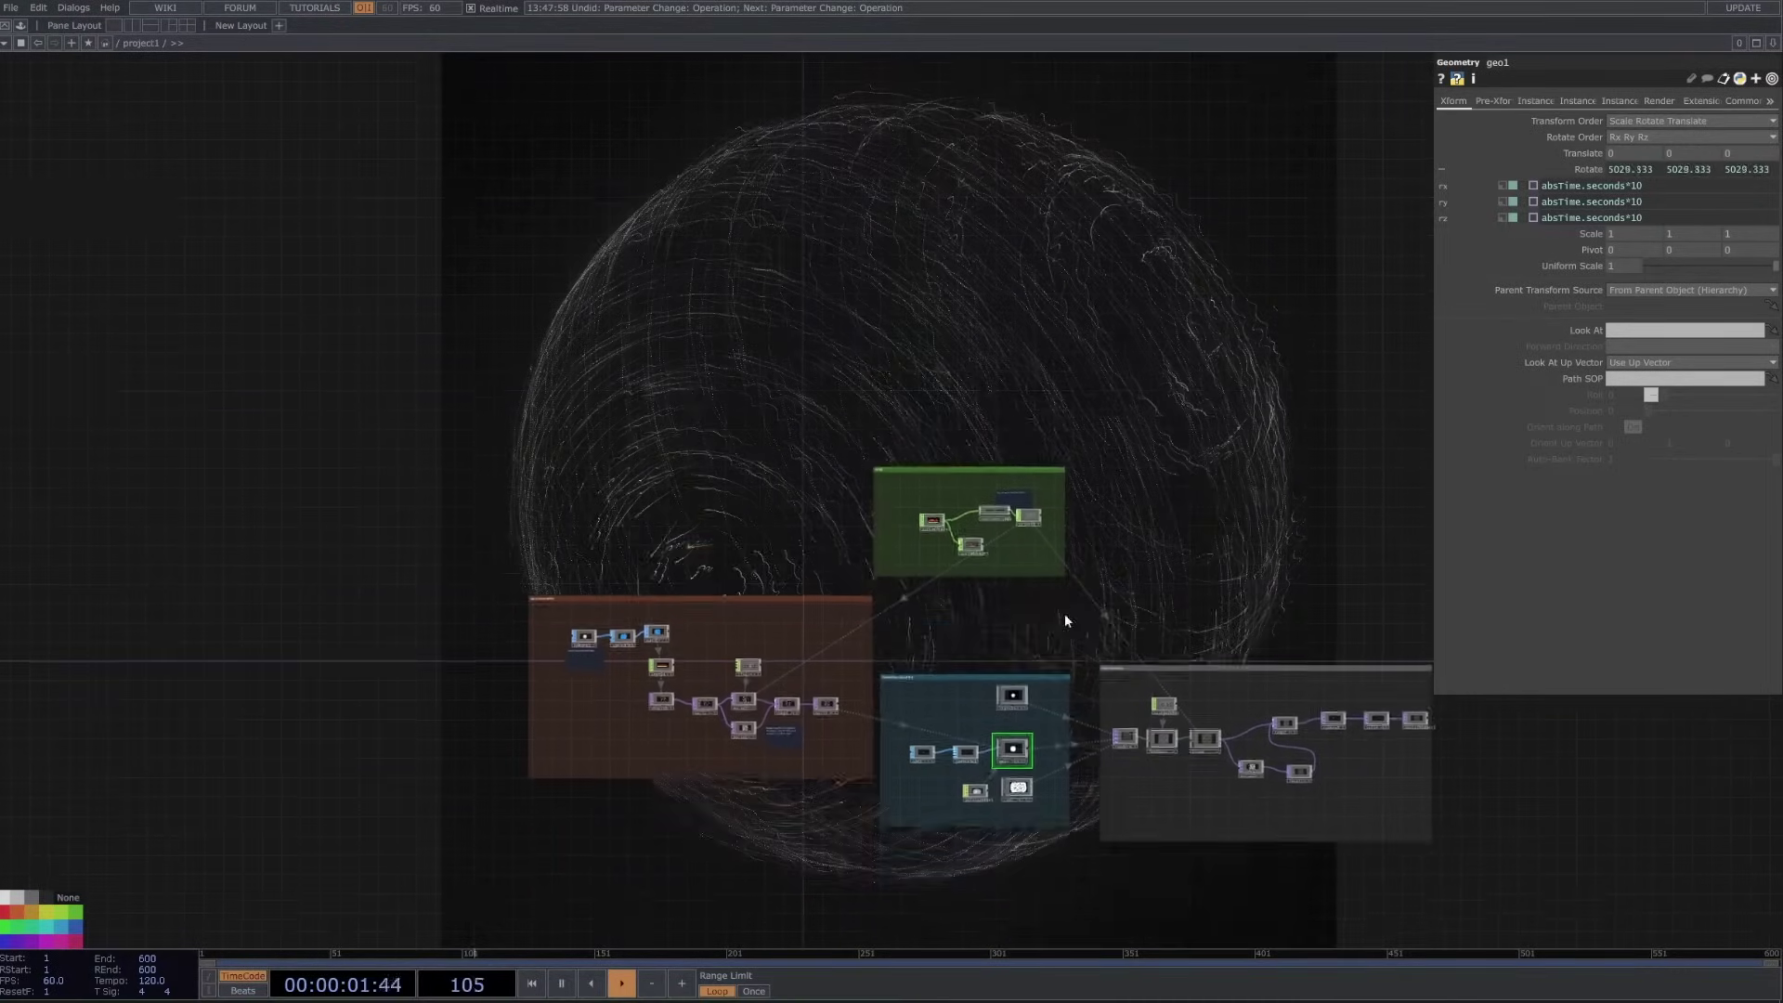
scroll(1026, 679, up, 2)
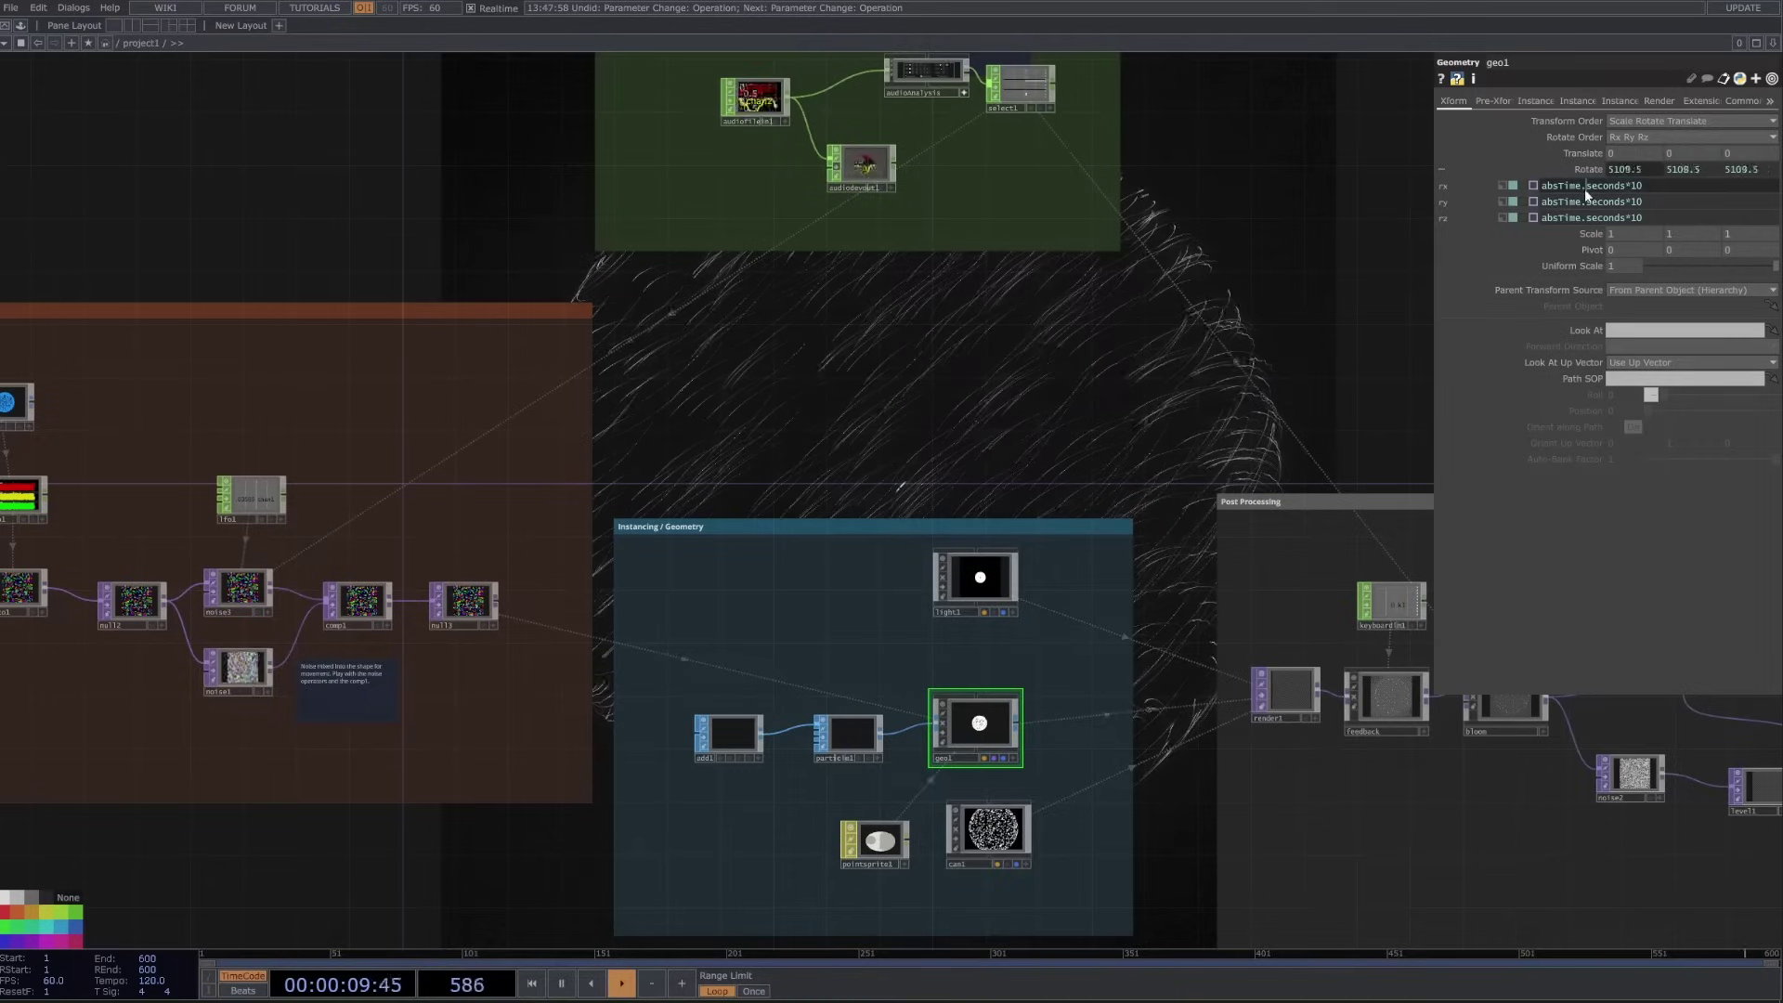
drag(1620, 186, 1534, 186)
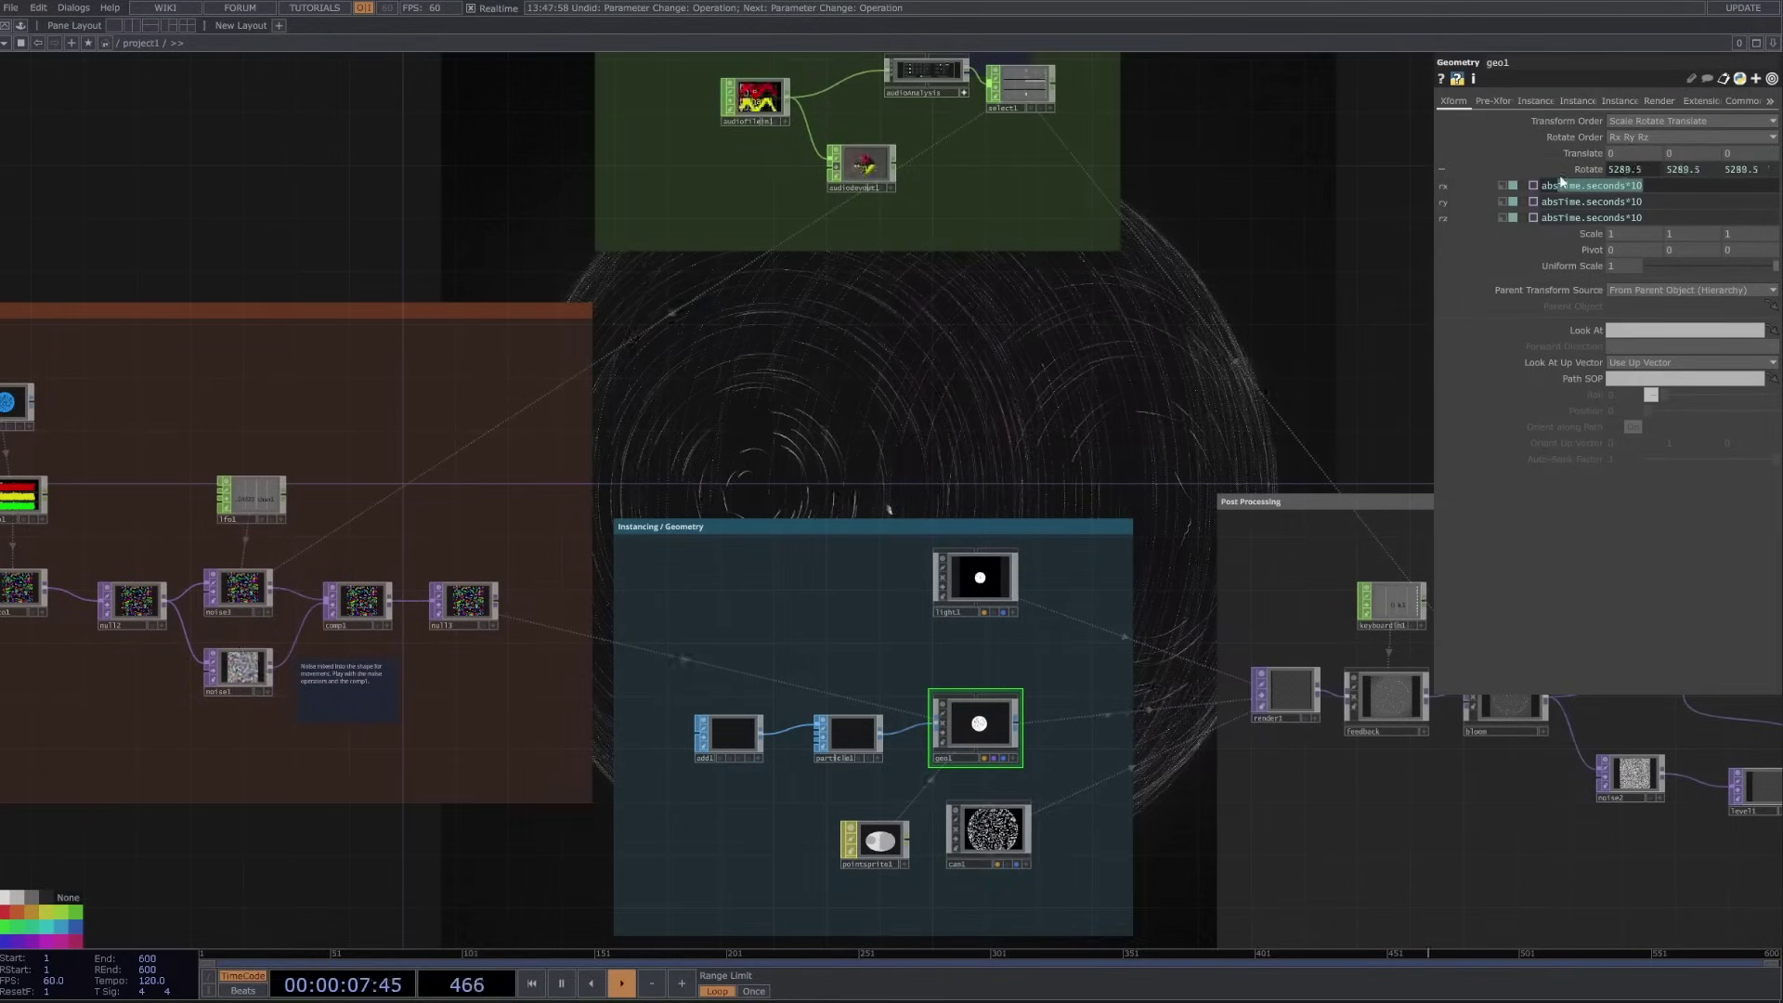
- Select pointsprite1, browse the MAT operator family, then frame the whole network
scroll(1166, 440, down, 5)
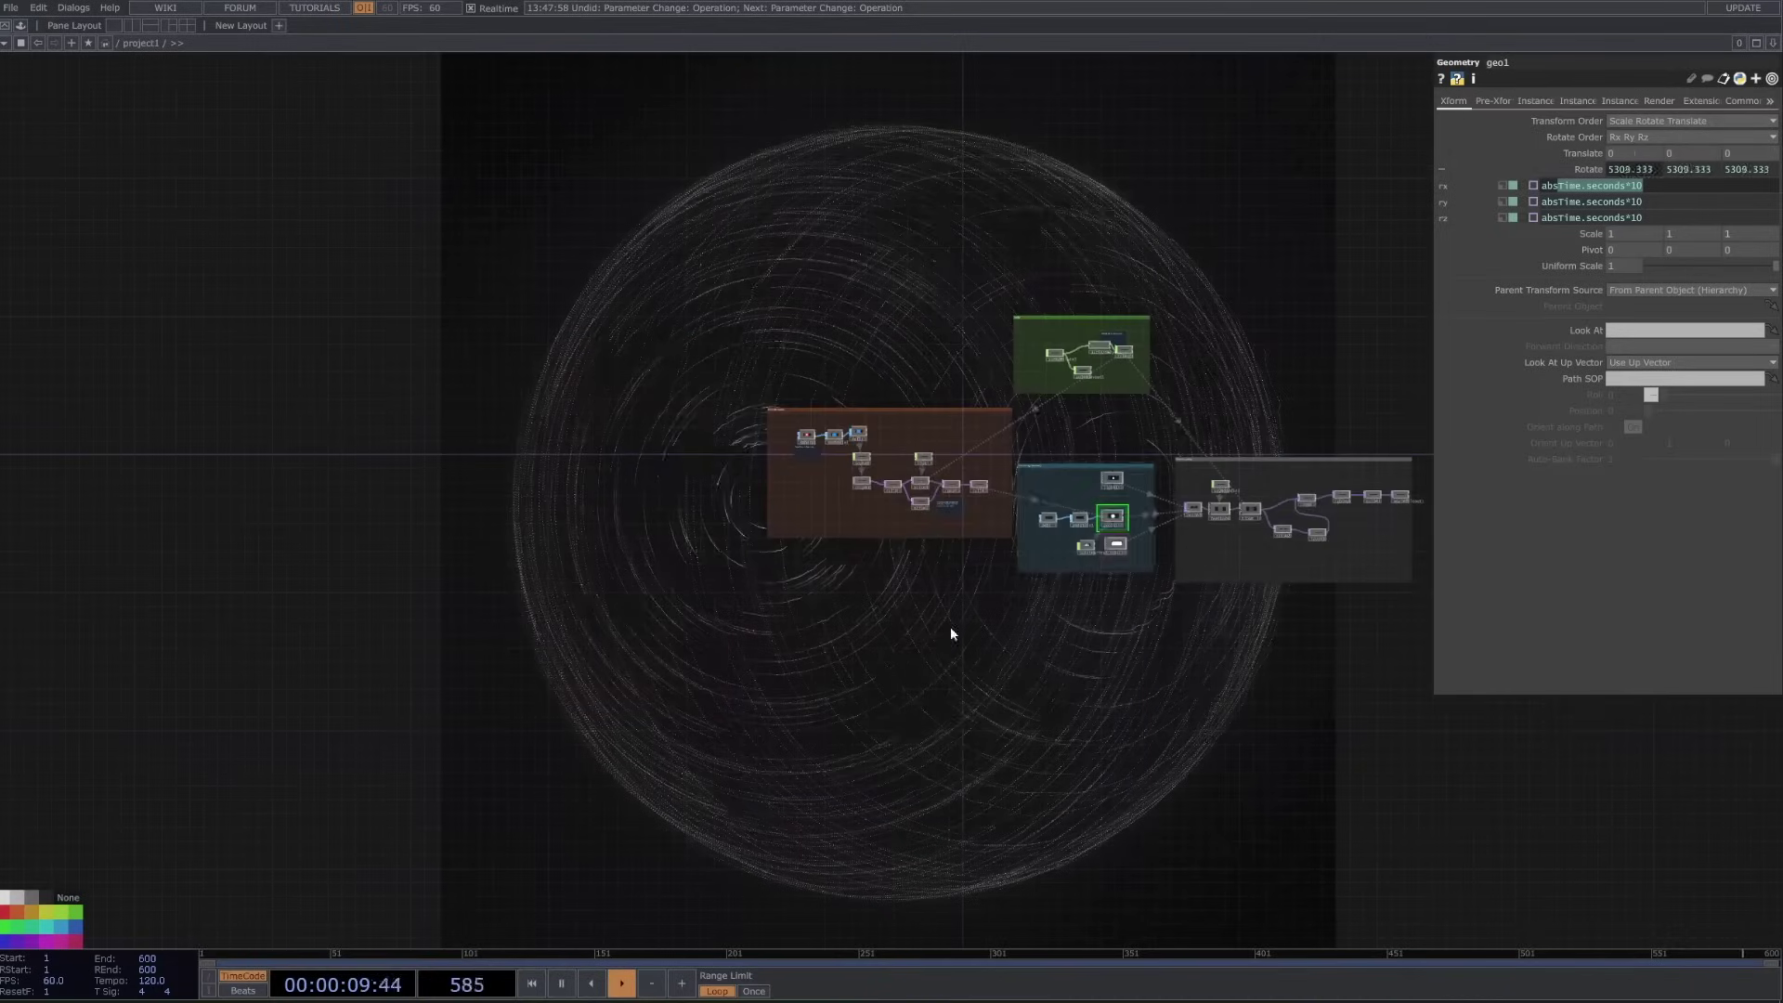
scroll(1178, 428, up, 3)
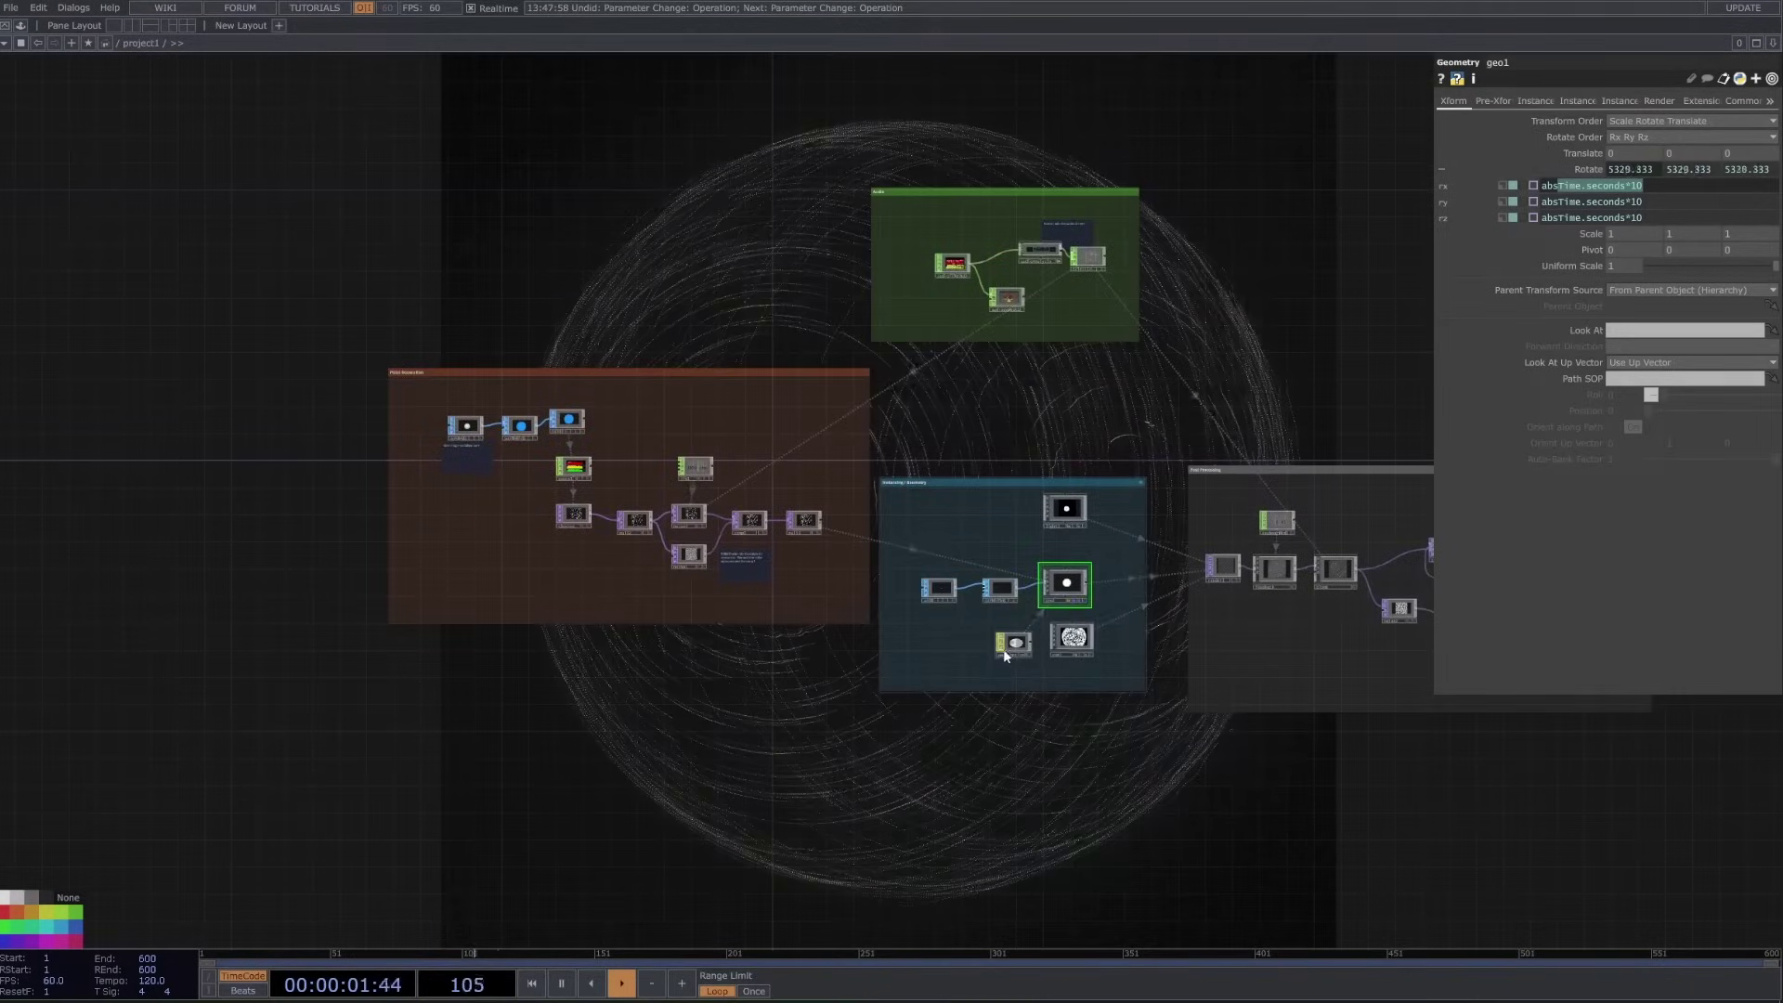
click(1011, 639)
scroll(1014, 639, up, 3)
scroll(1015, 640, up, 1)
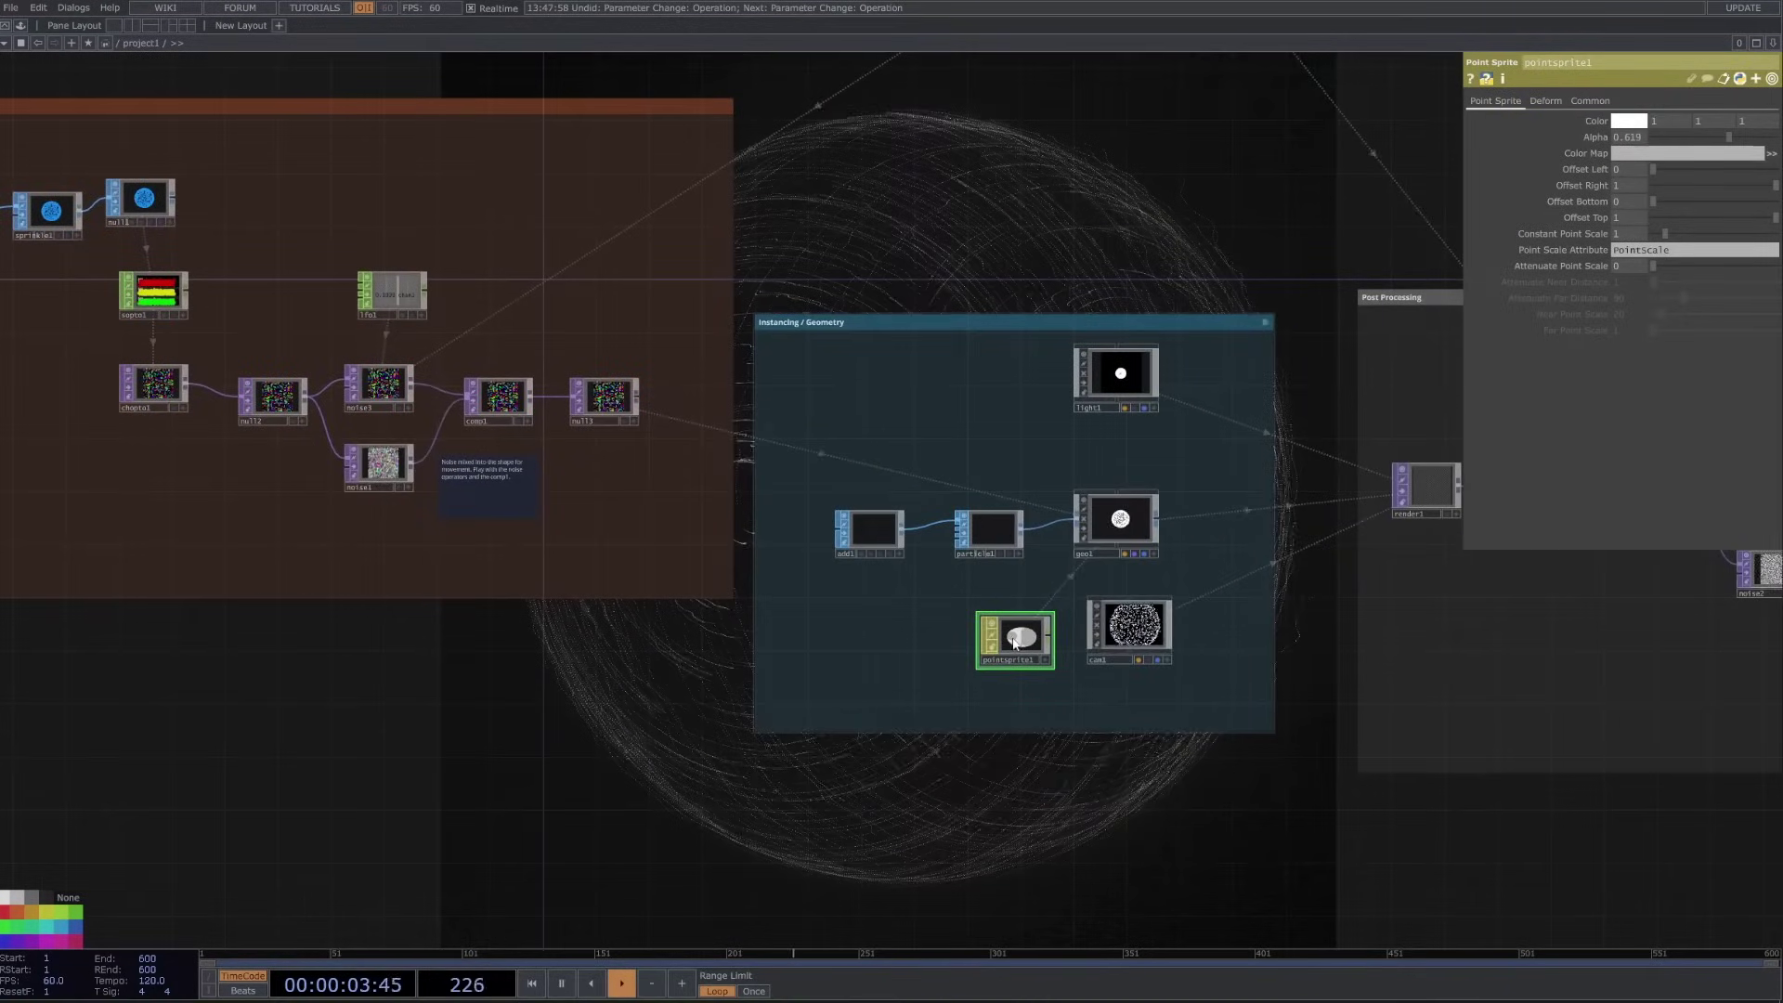
key(Tab)
click(936, 372)
key(Escape)
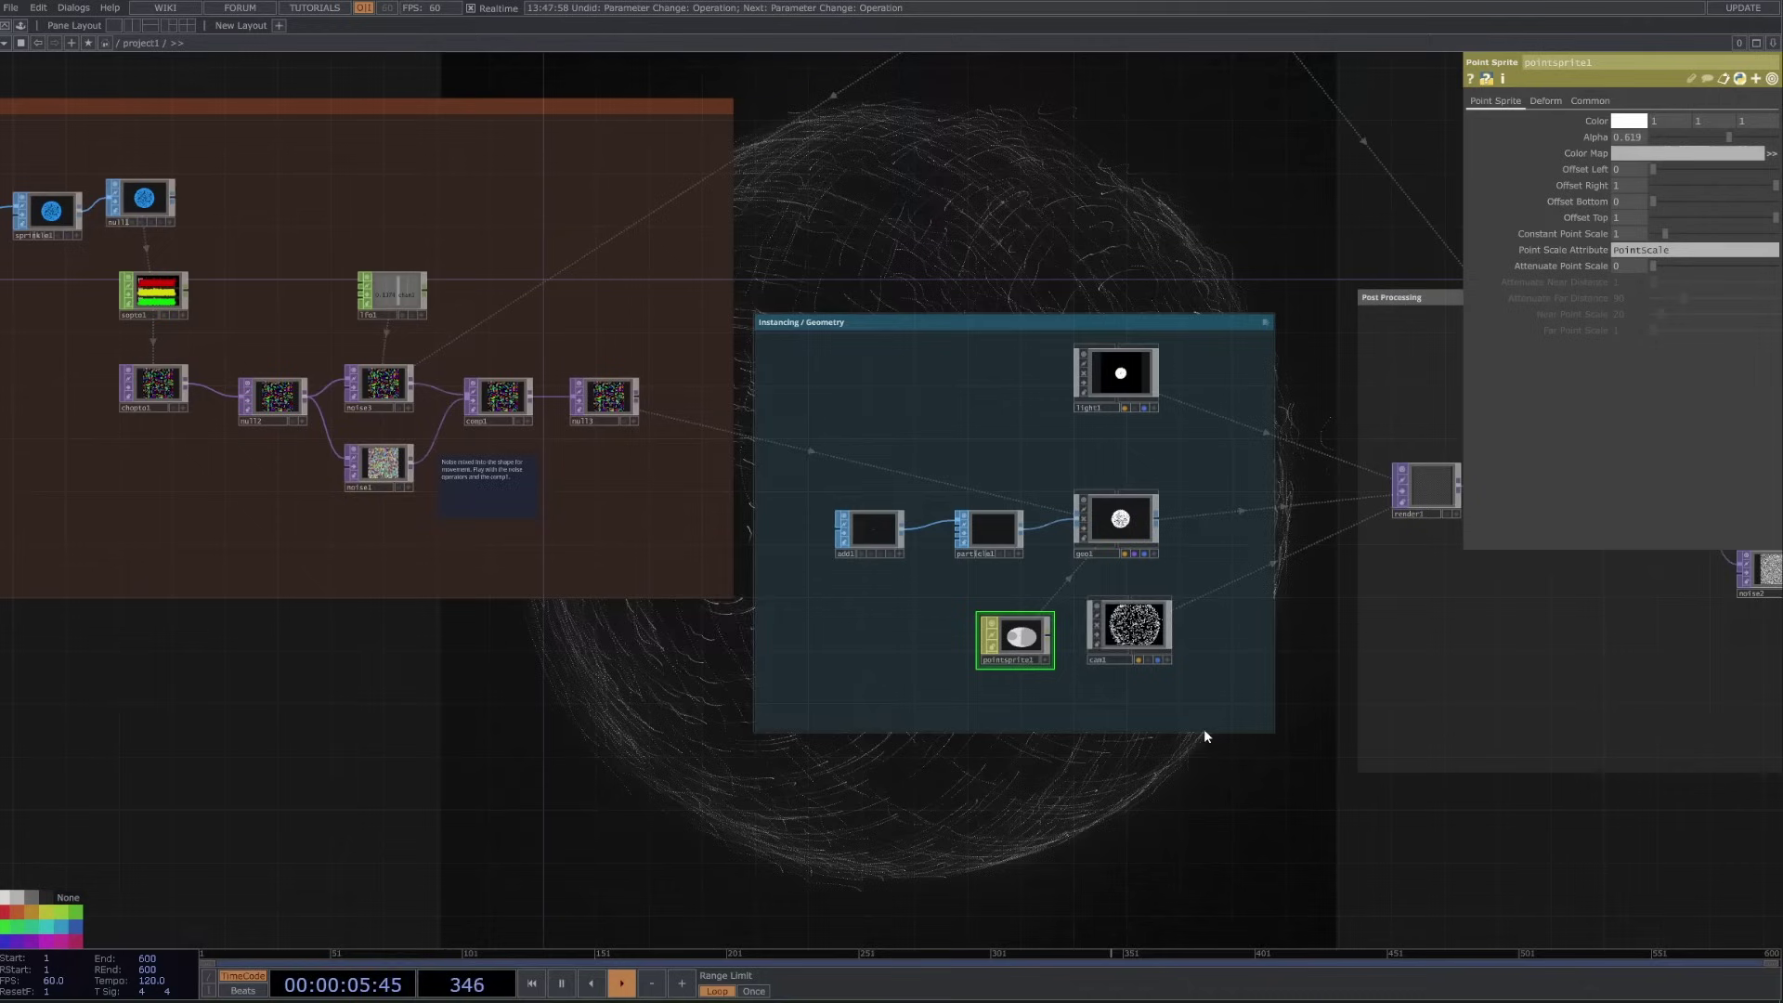
key(h)
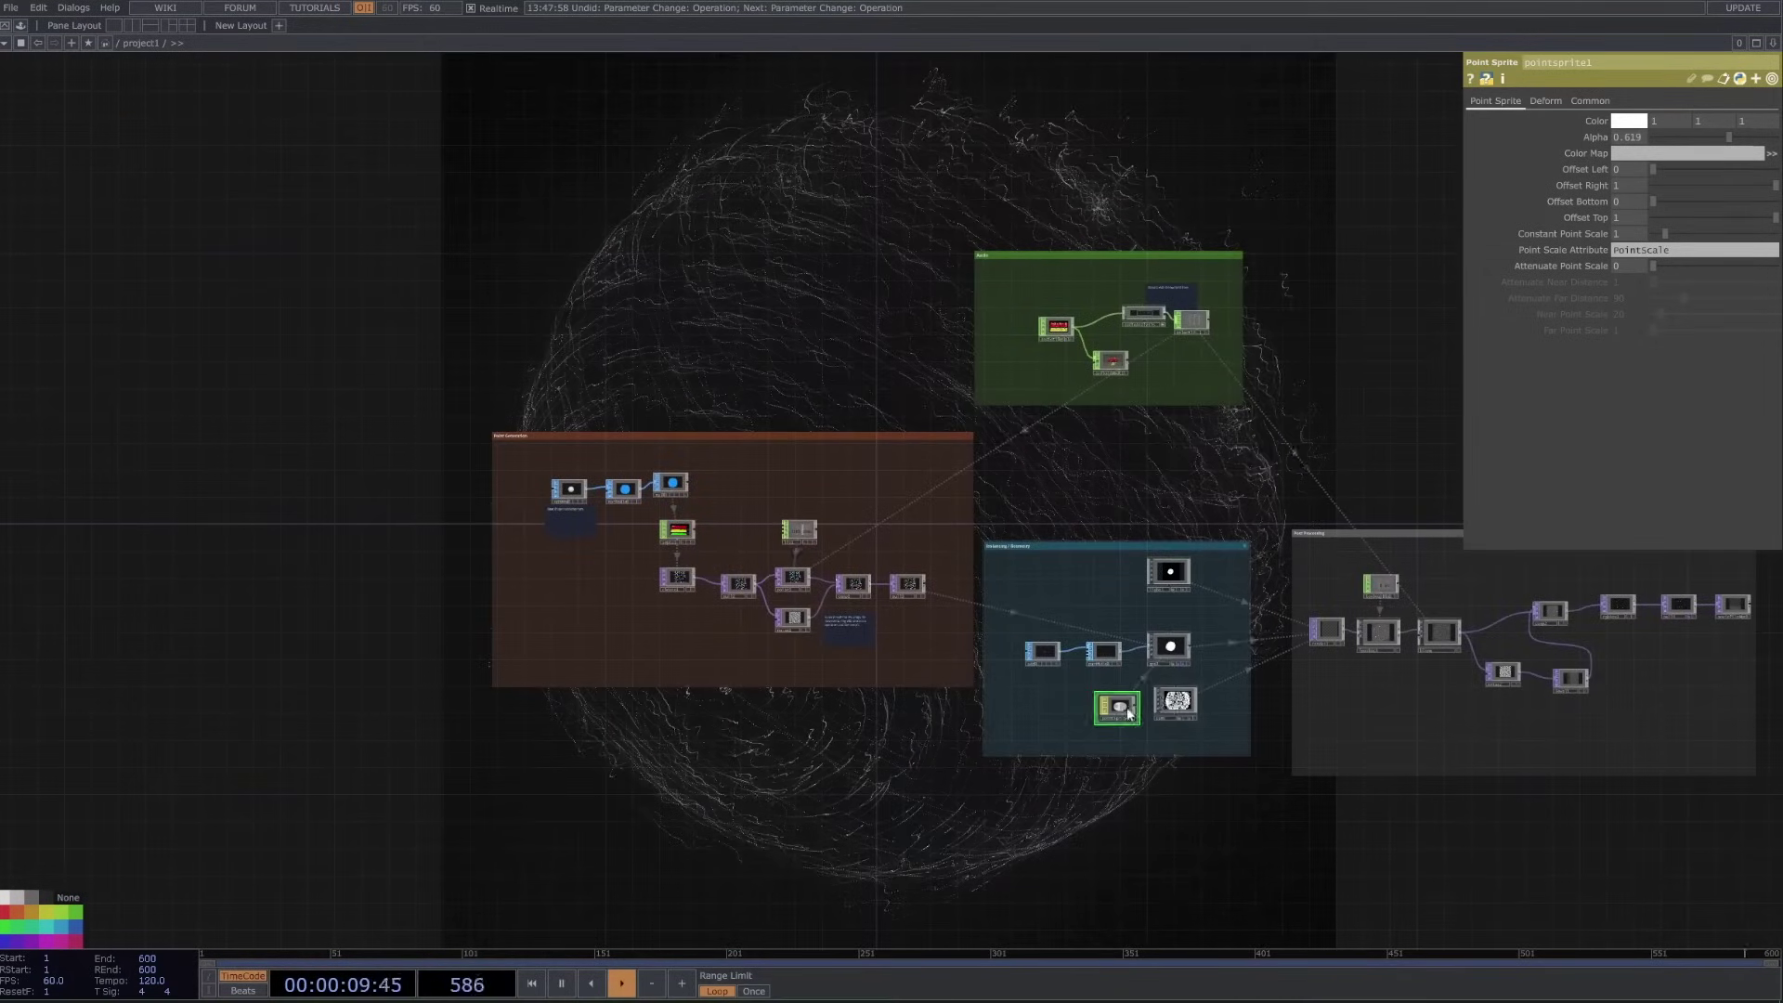
- Give light1 Soft, 2D Mapped shadows with Max Shadow Softness 0.505
scroll(1189, 613, up, 4)
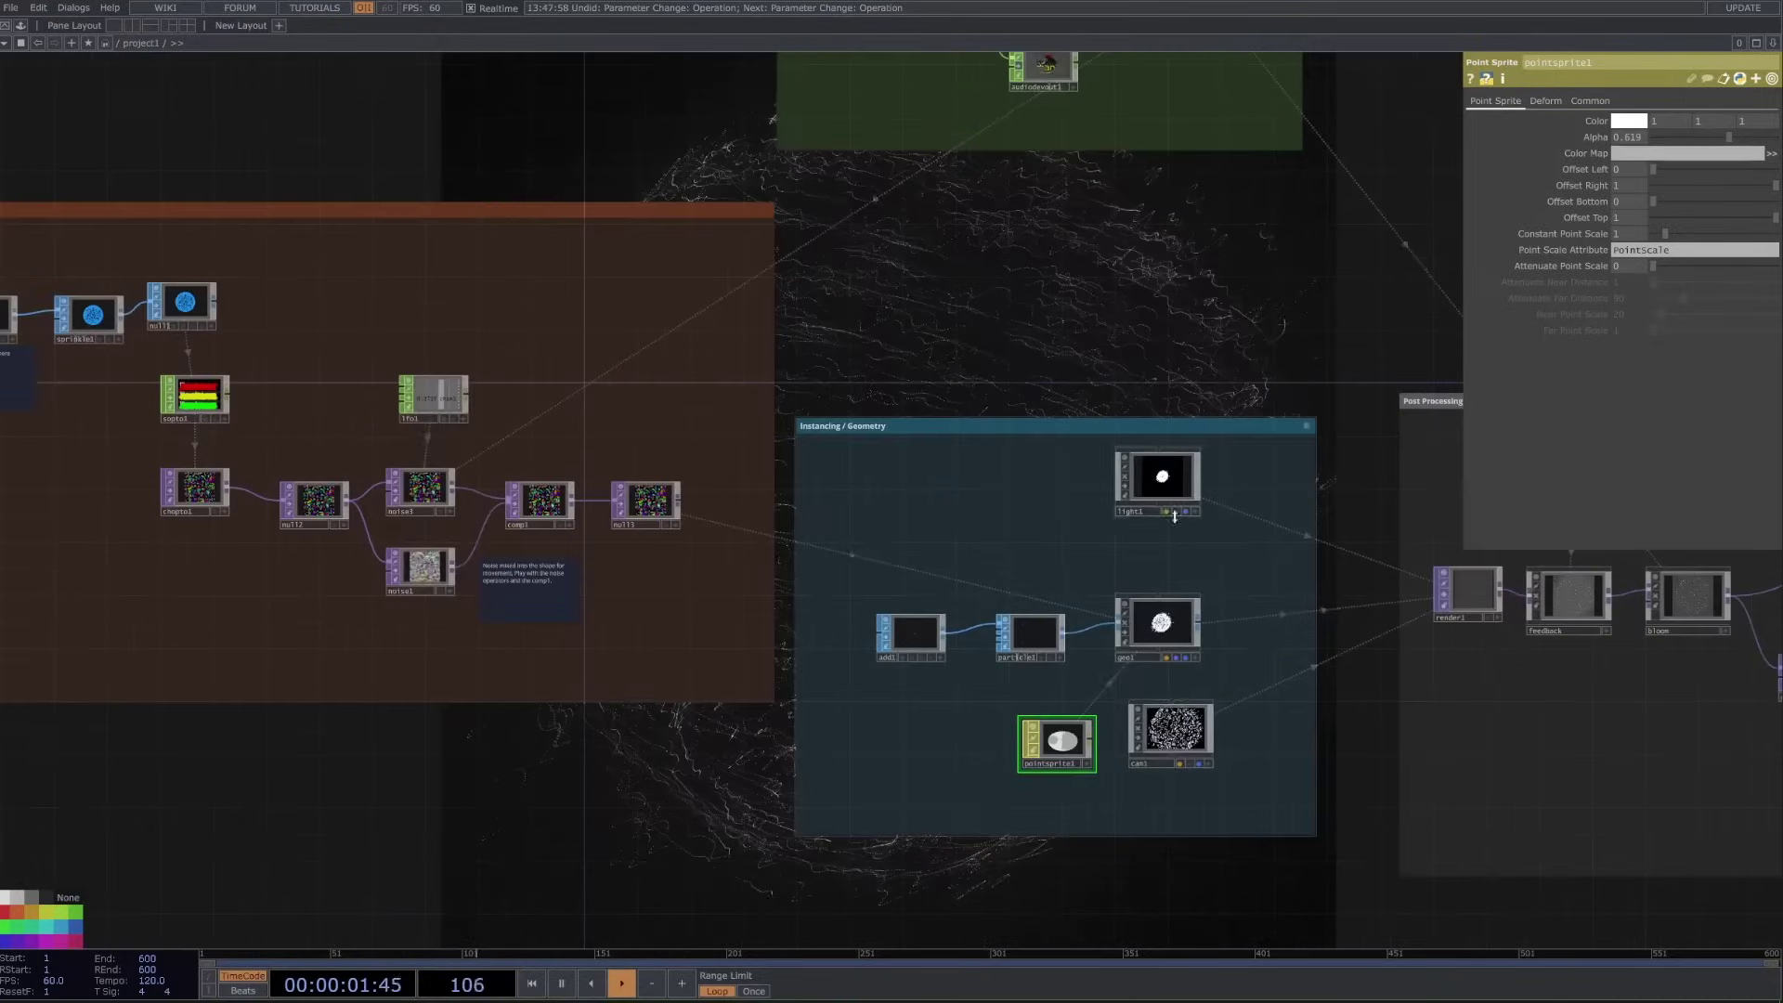
click(1154, 477)
scroll(1154, 477, down, 6)
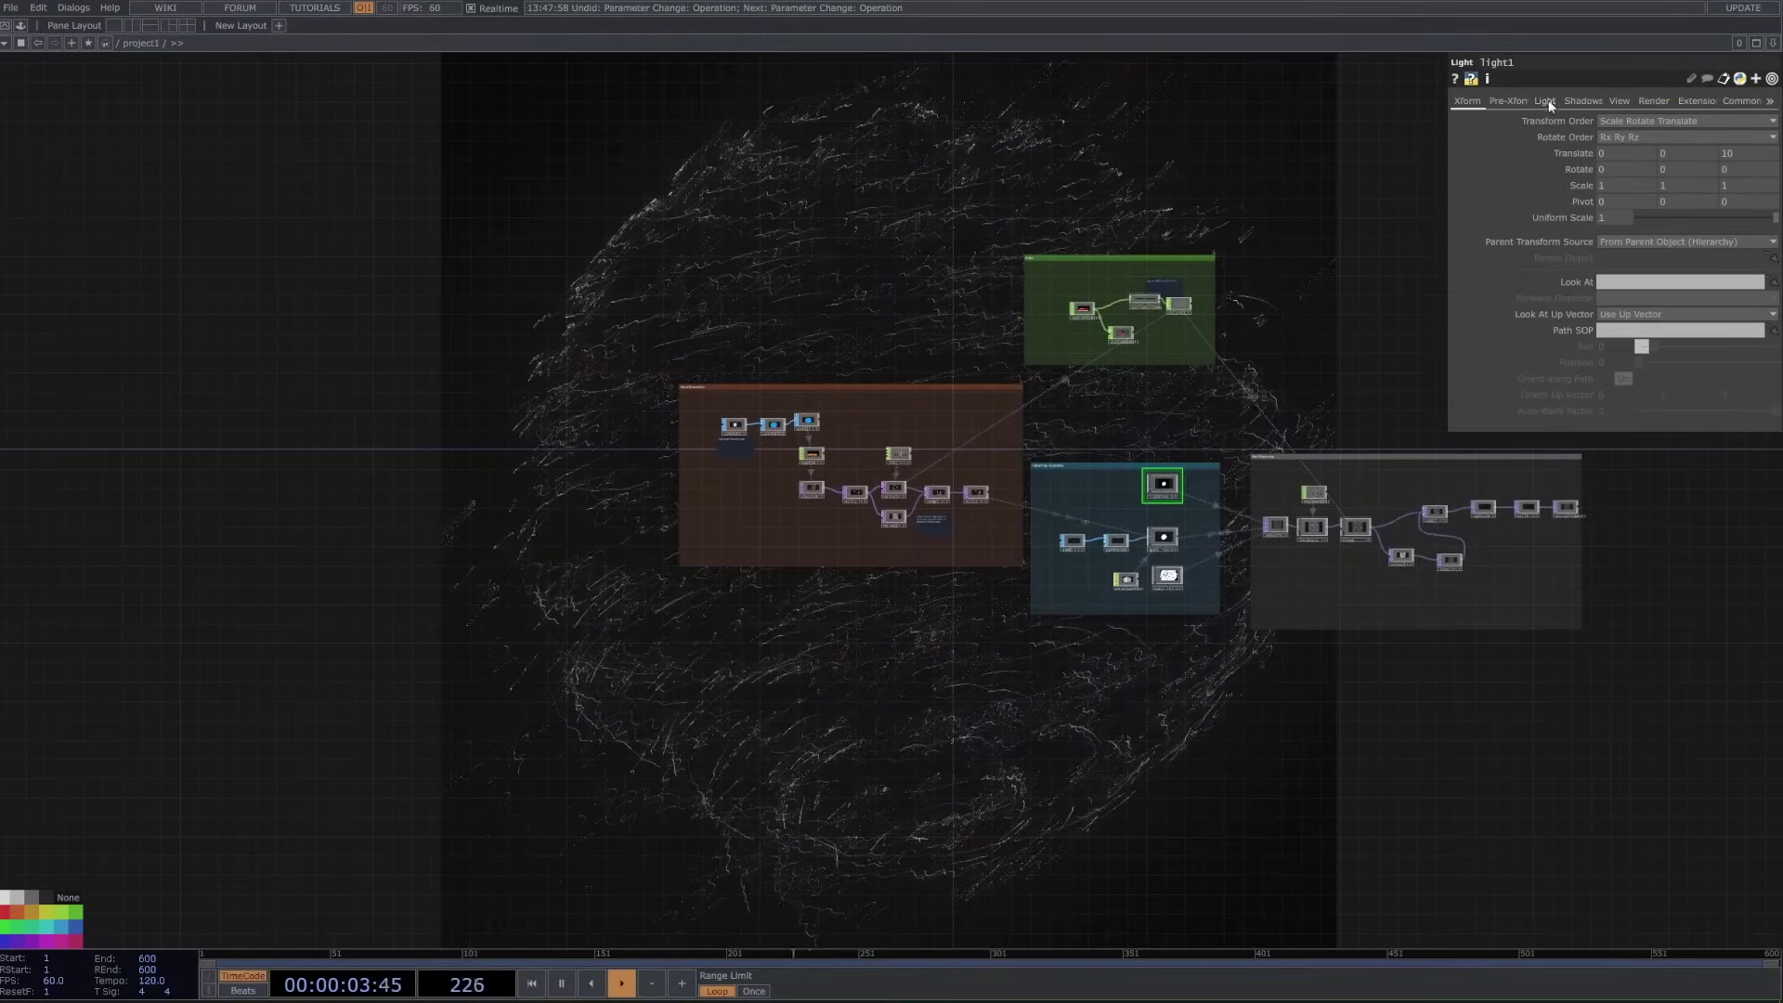
click(1582, 101)
click(1629, 121)
click(1627, 165)
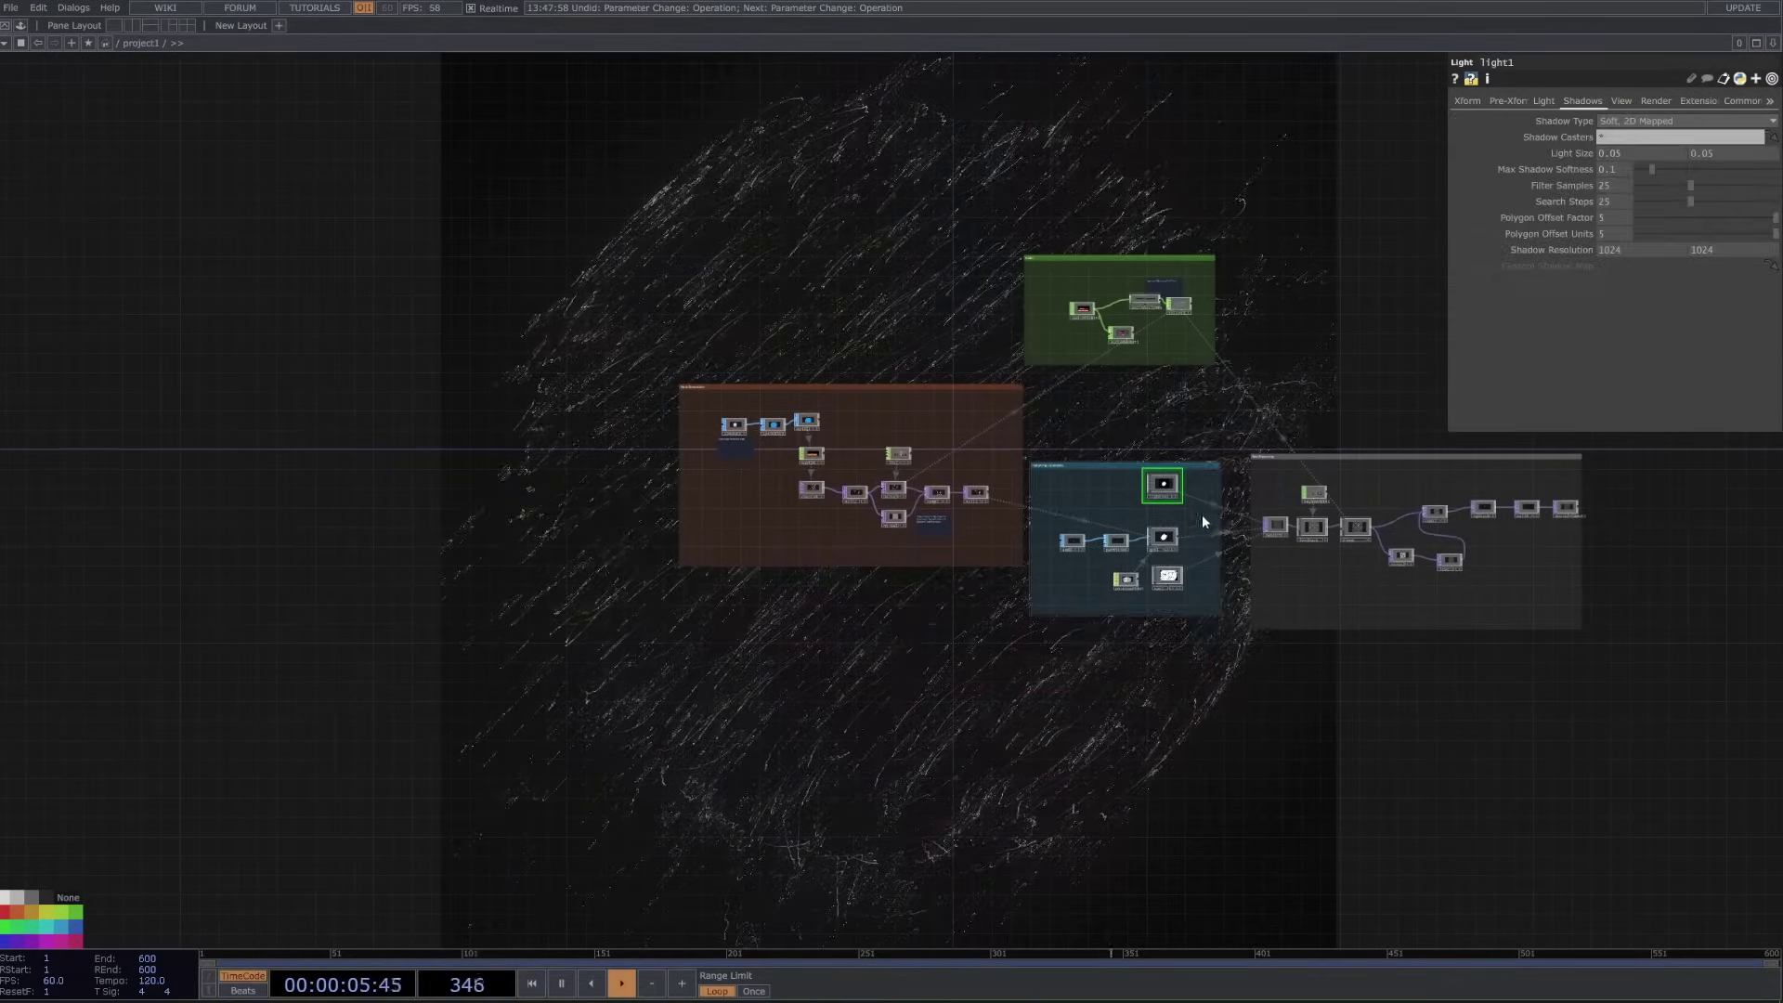
scroll(1202, 522, up, 3)
drag(1671, 168, 1707, 169)
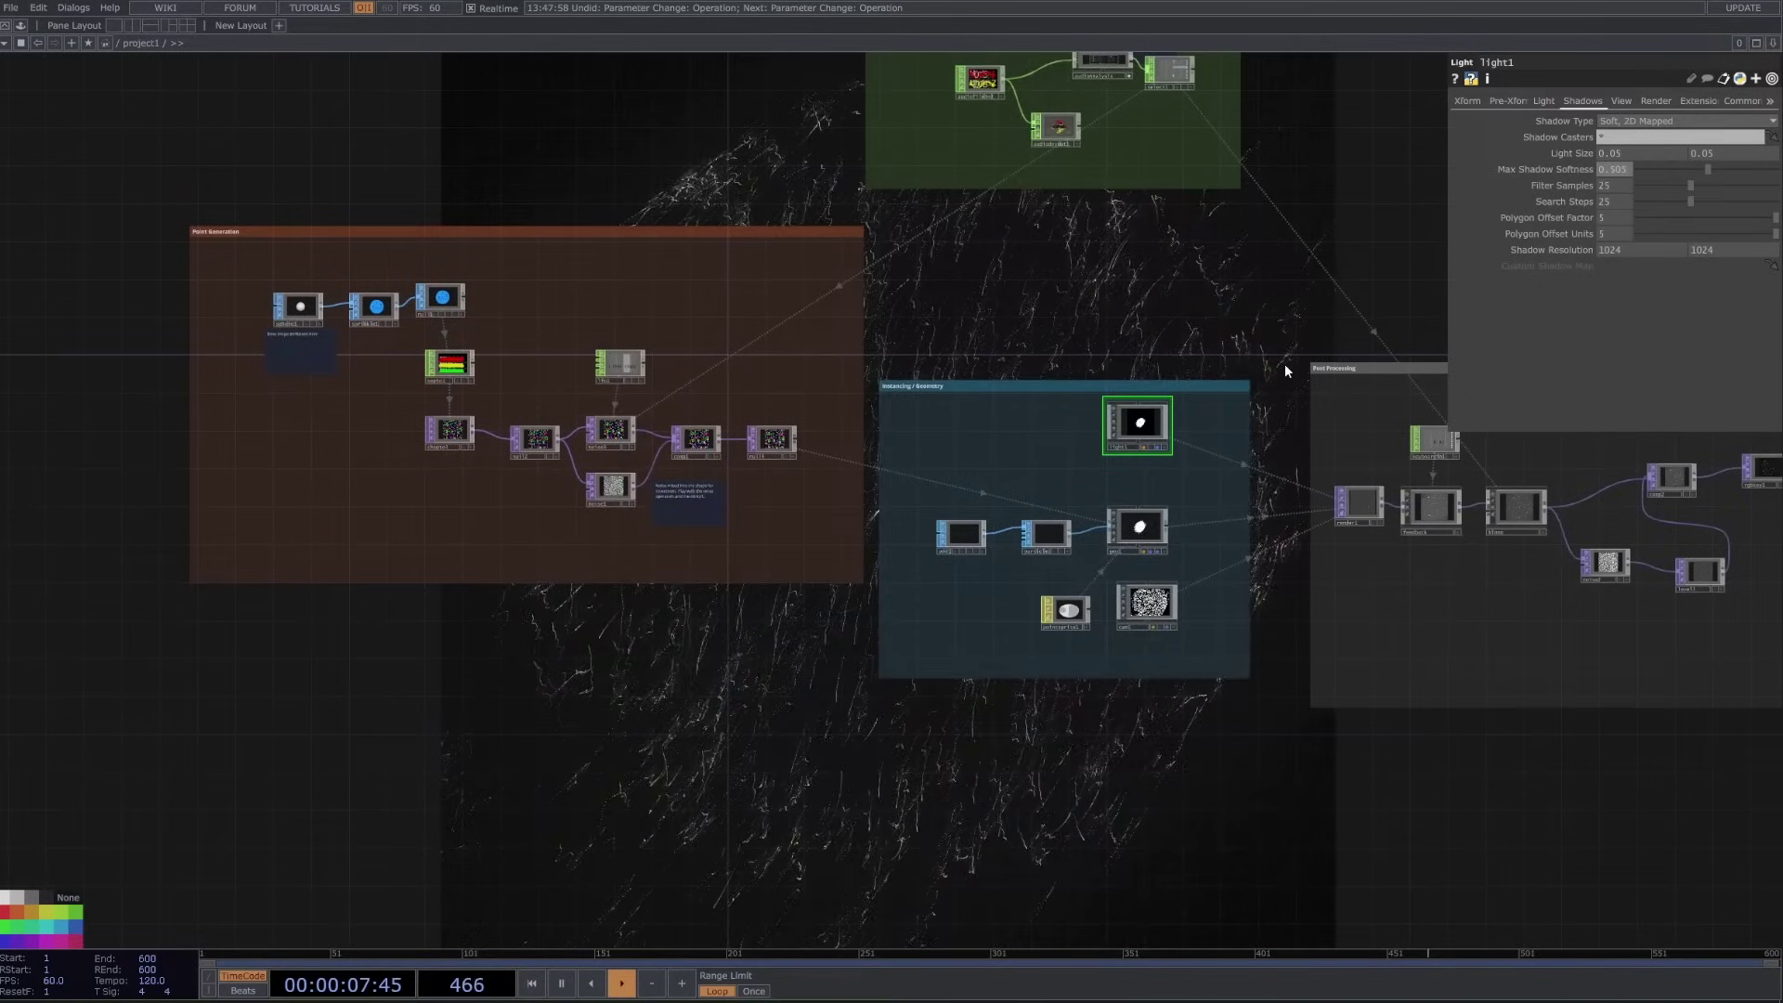
- Show pointsprite1's Common blending settings: Add, One, One Minus Source Alpha
click(1070, 595)
click(1589, 101)
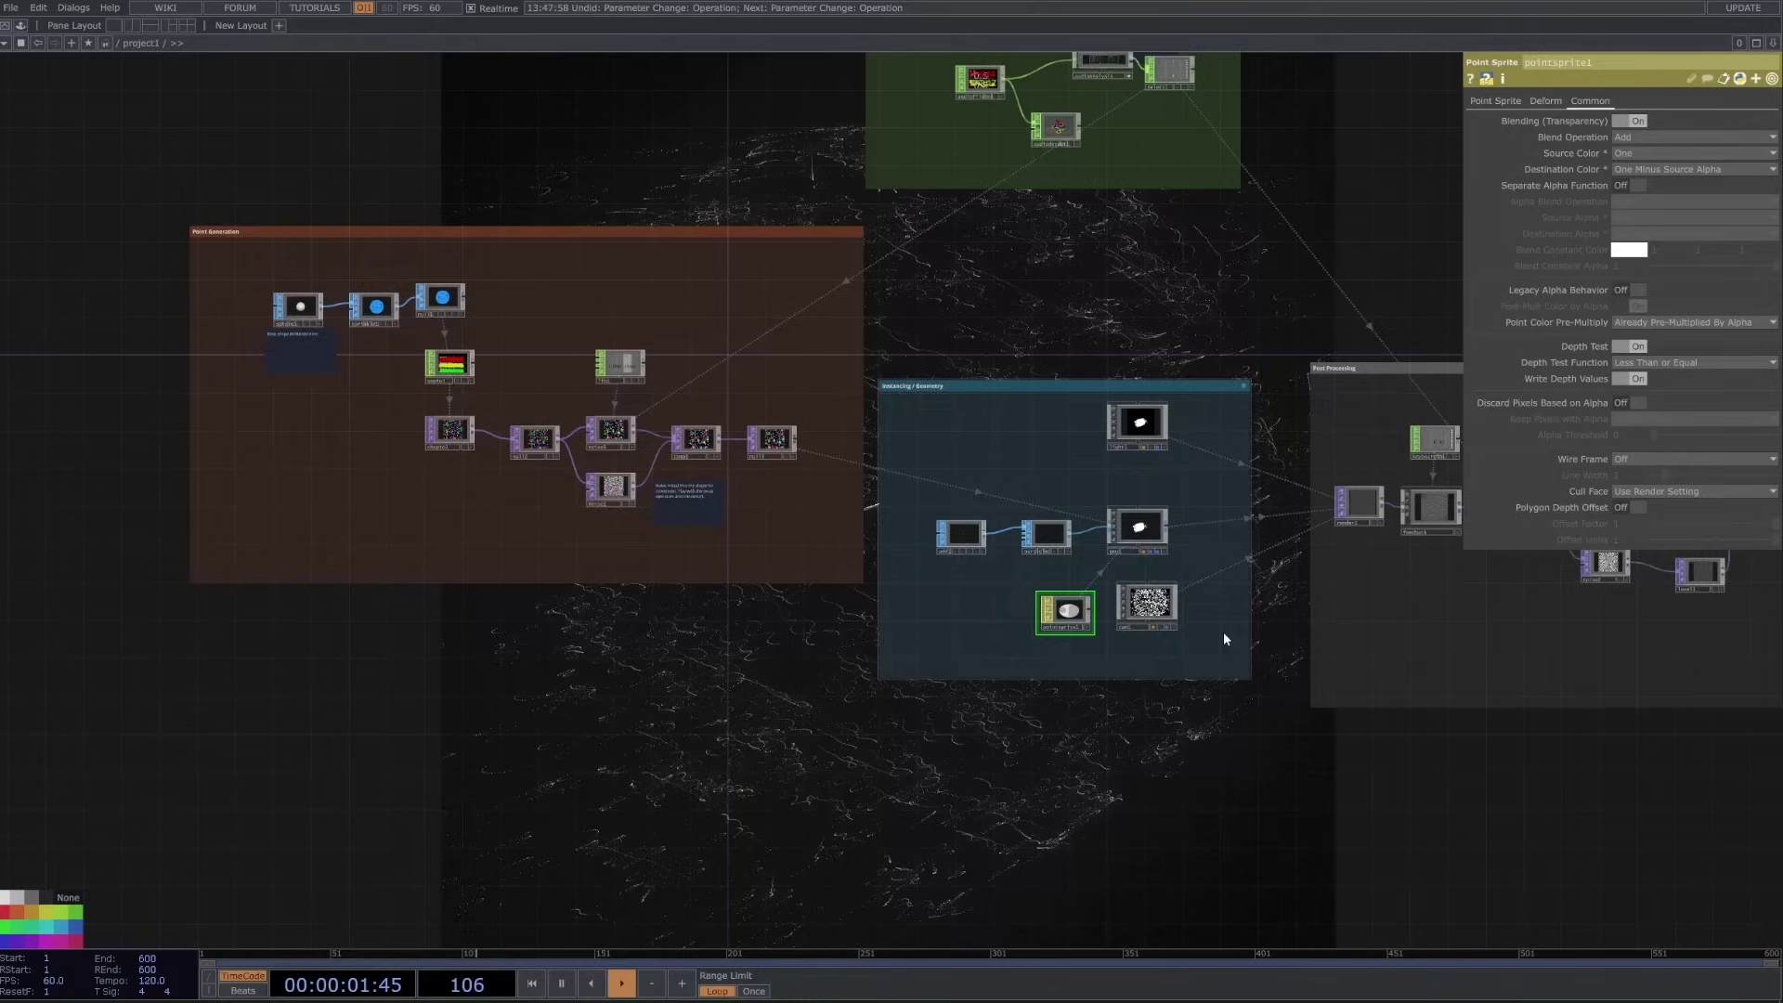
scroll(1224, 638, down, 4)
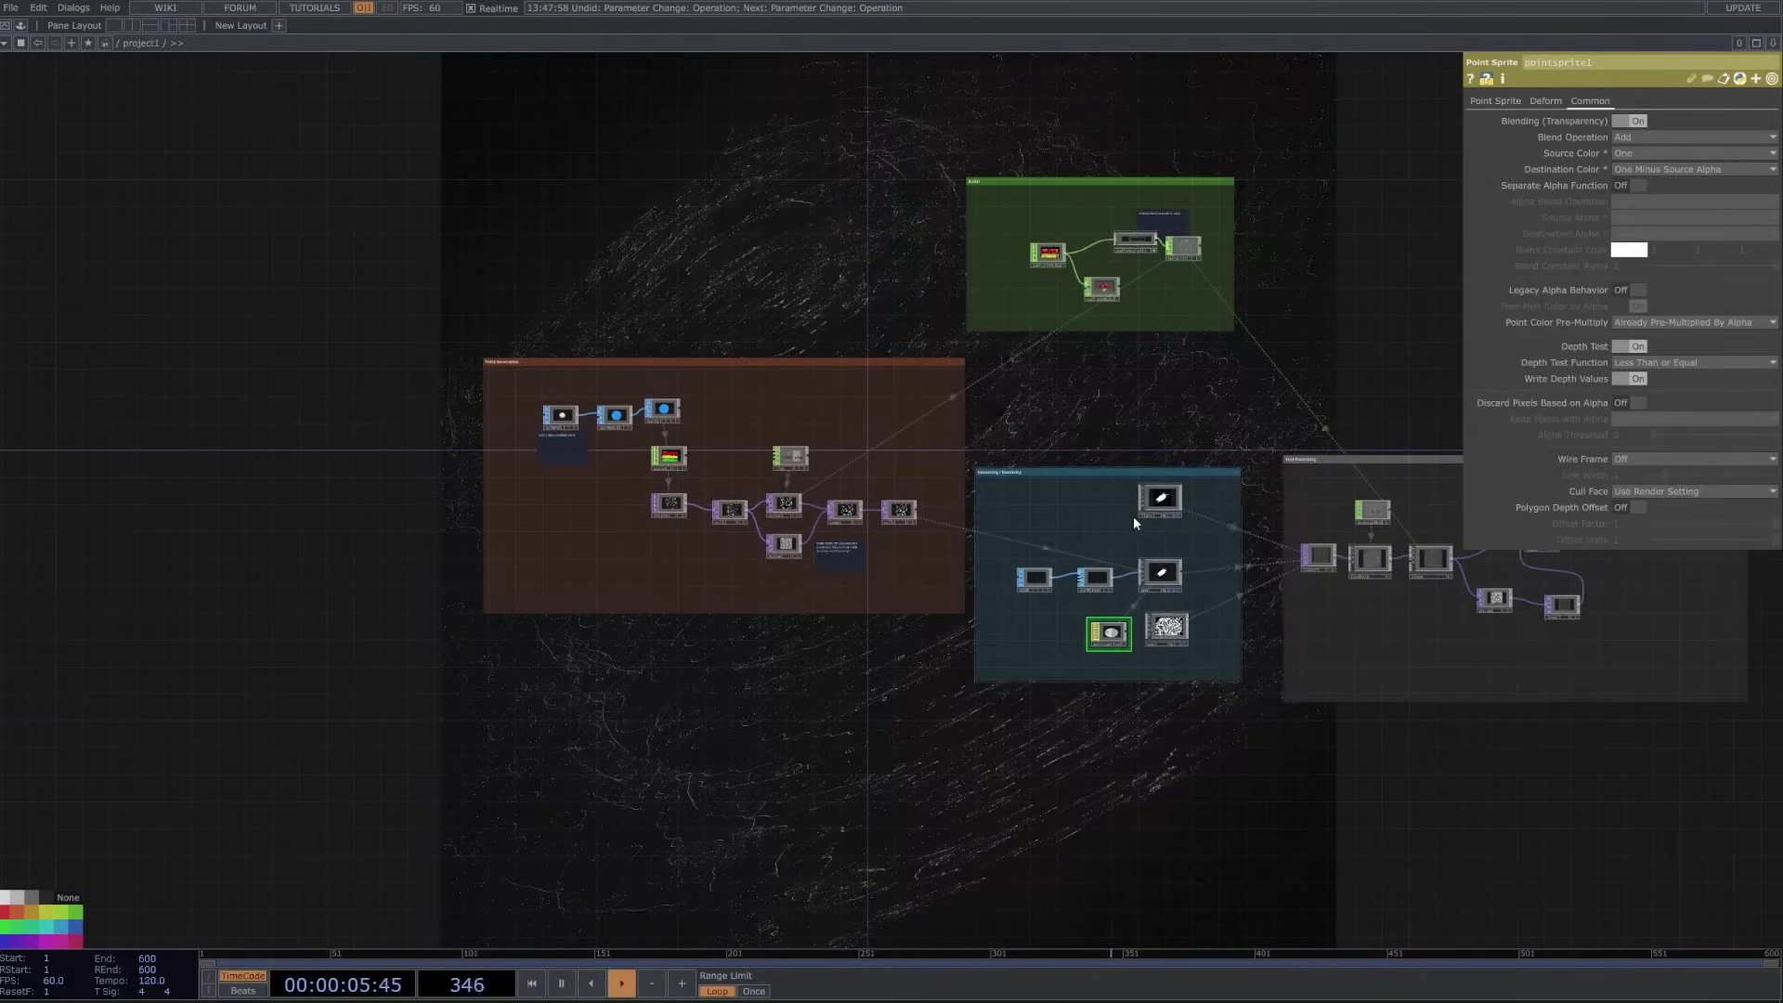
- Test feedback's Dry/Wet Mix at 0, then undo back to 1
scroll(979, 538, up, 5)
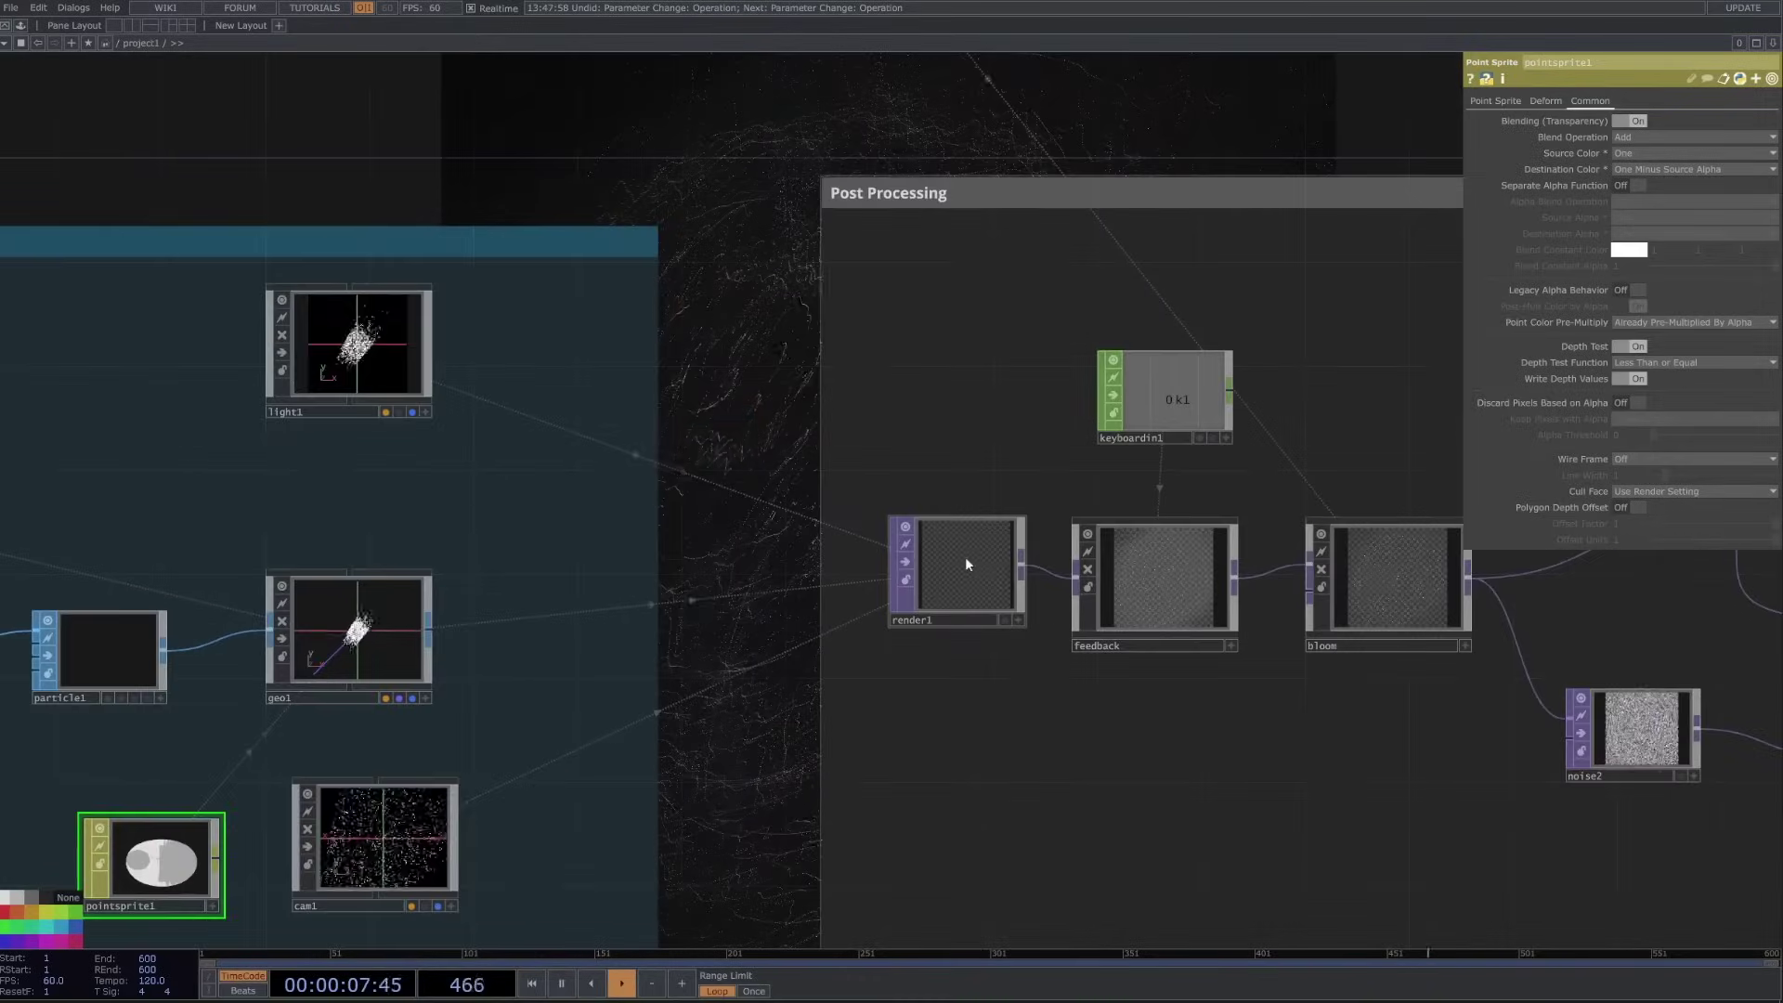
click(965, 563)
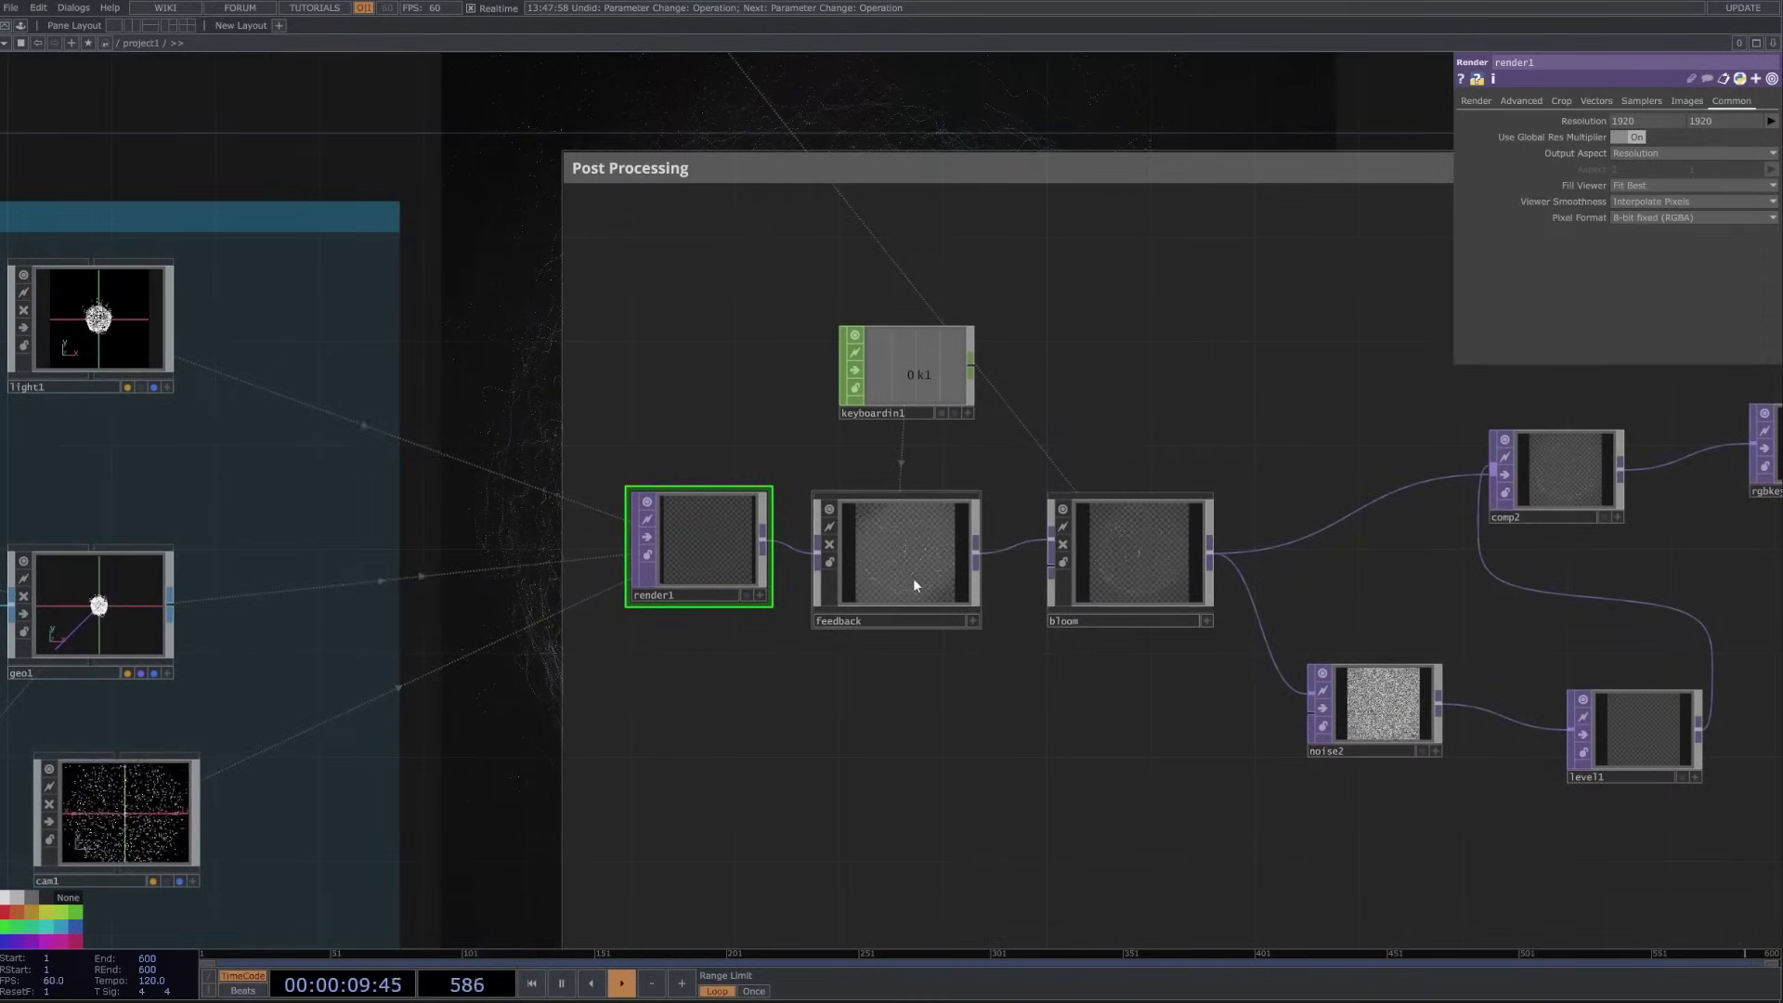
click(920, 564)
scroll(1203, 628, down, 2)
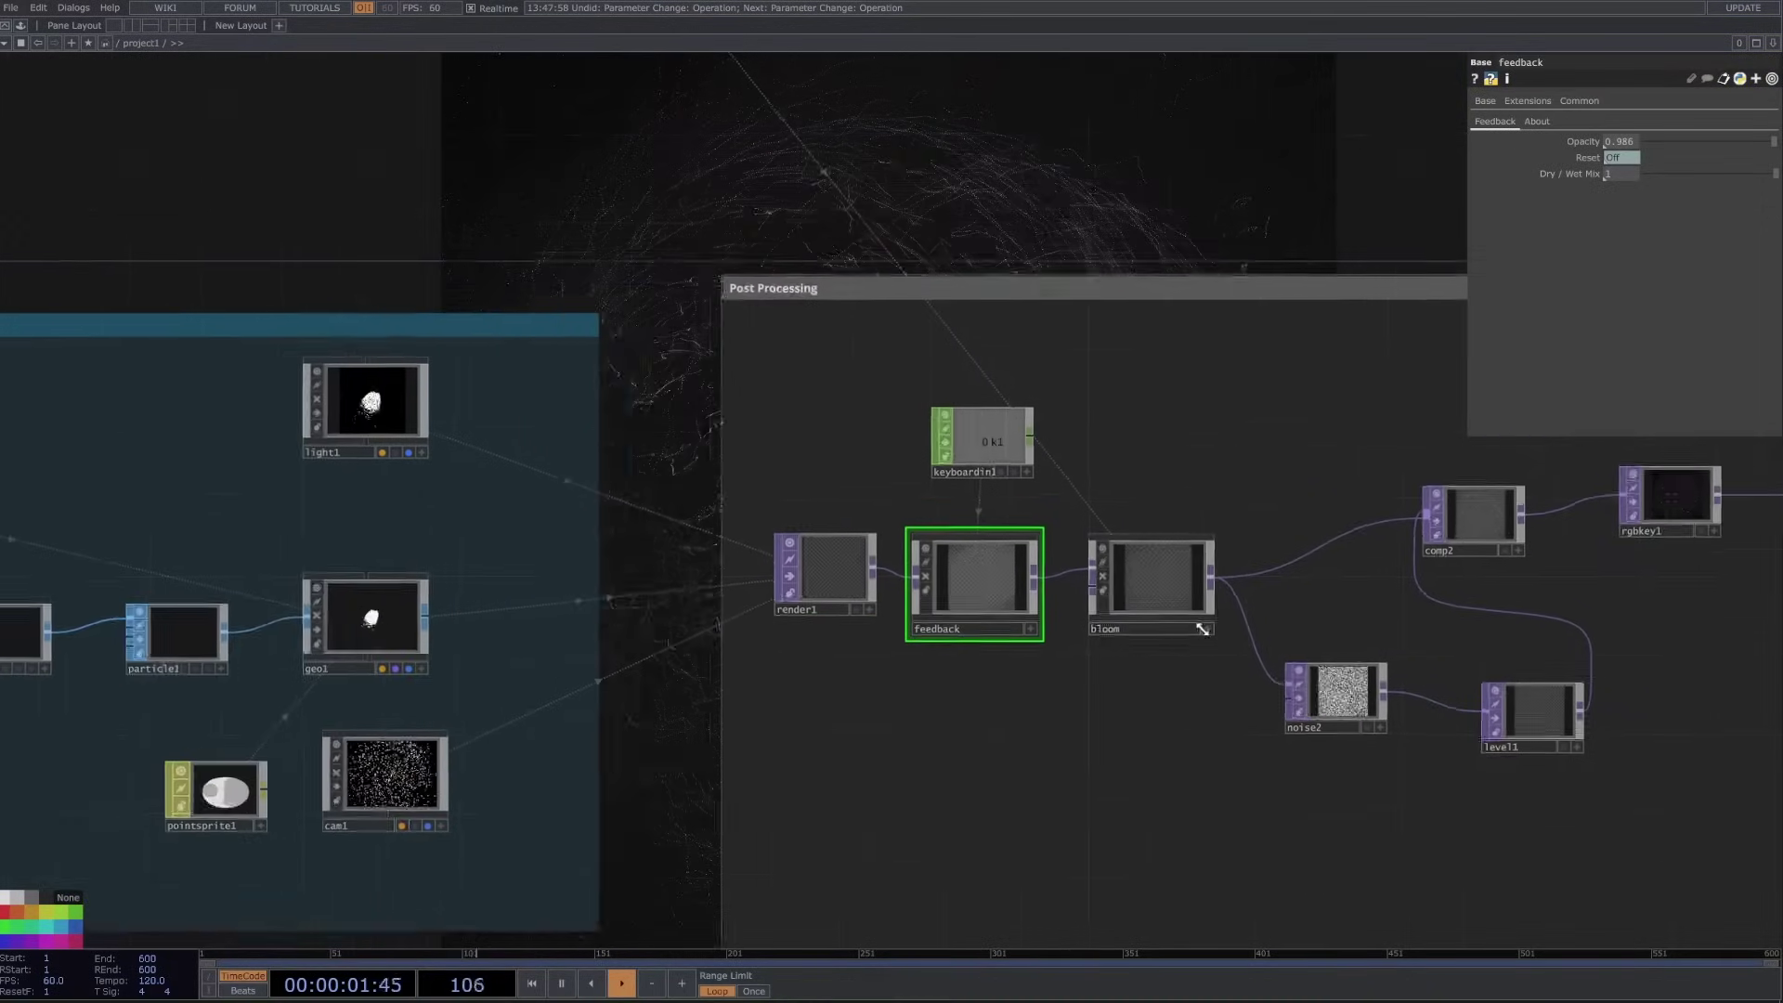
drag(1190, 232, 1192, 554)
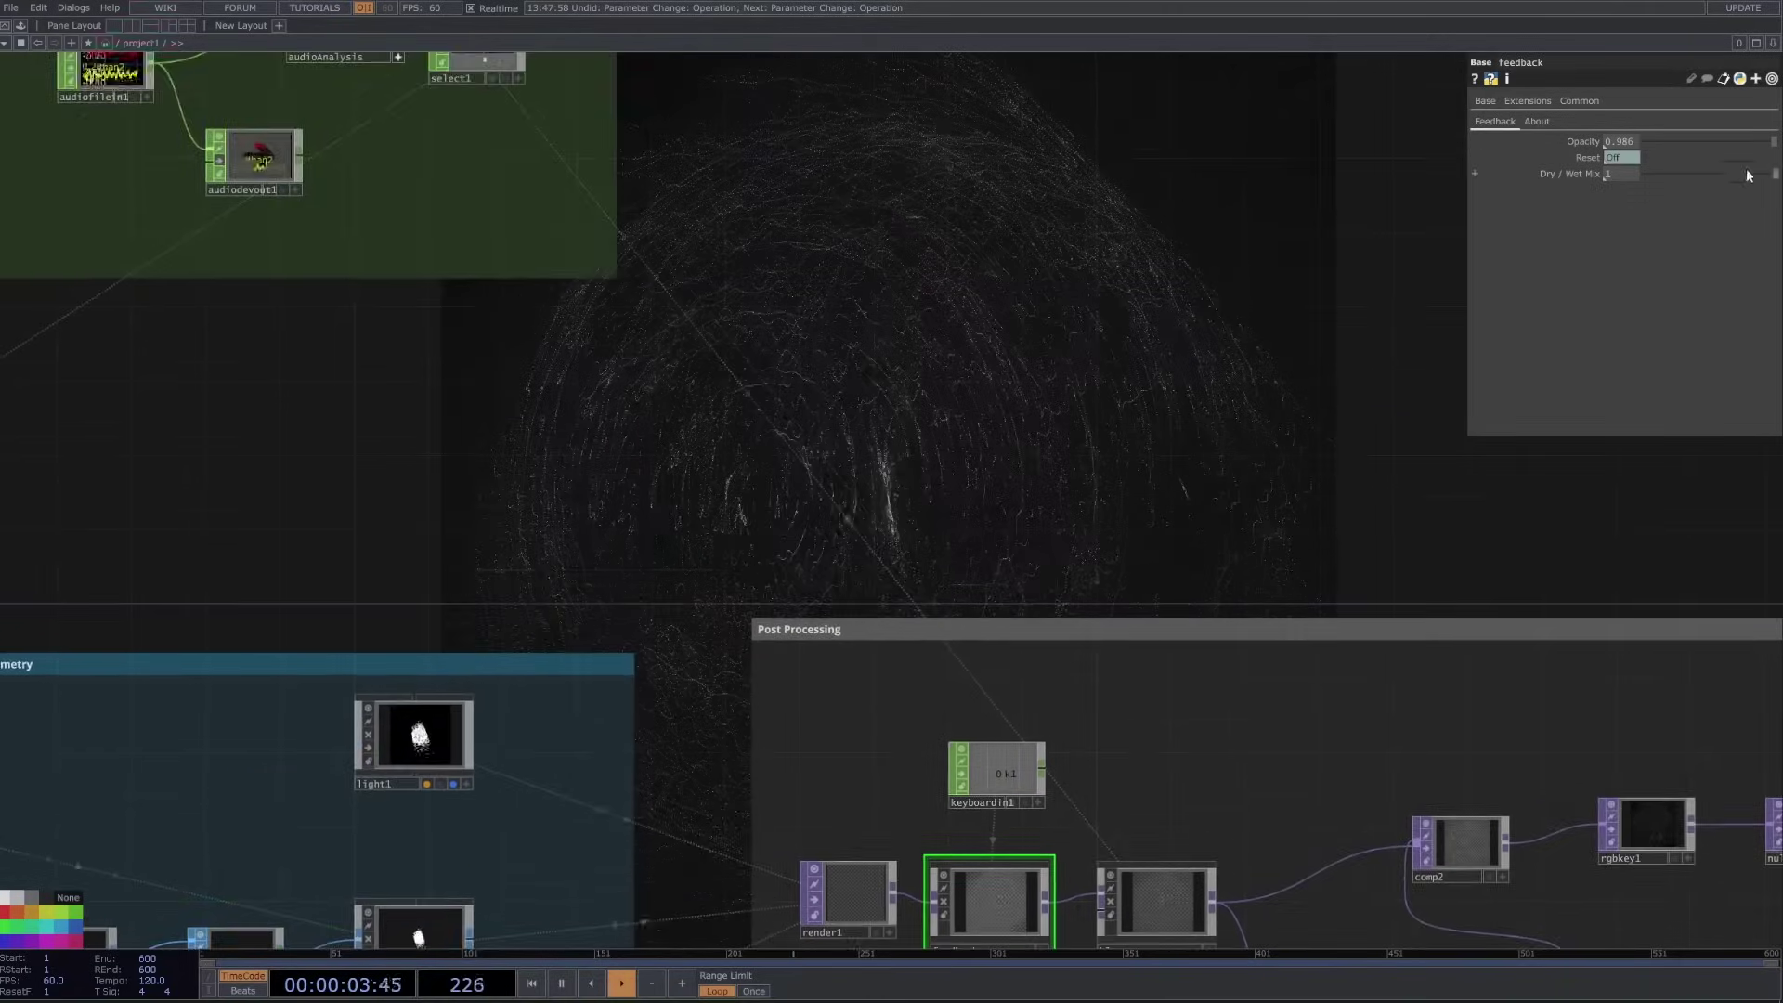
drag(1739, 174, 1625, 178)
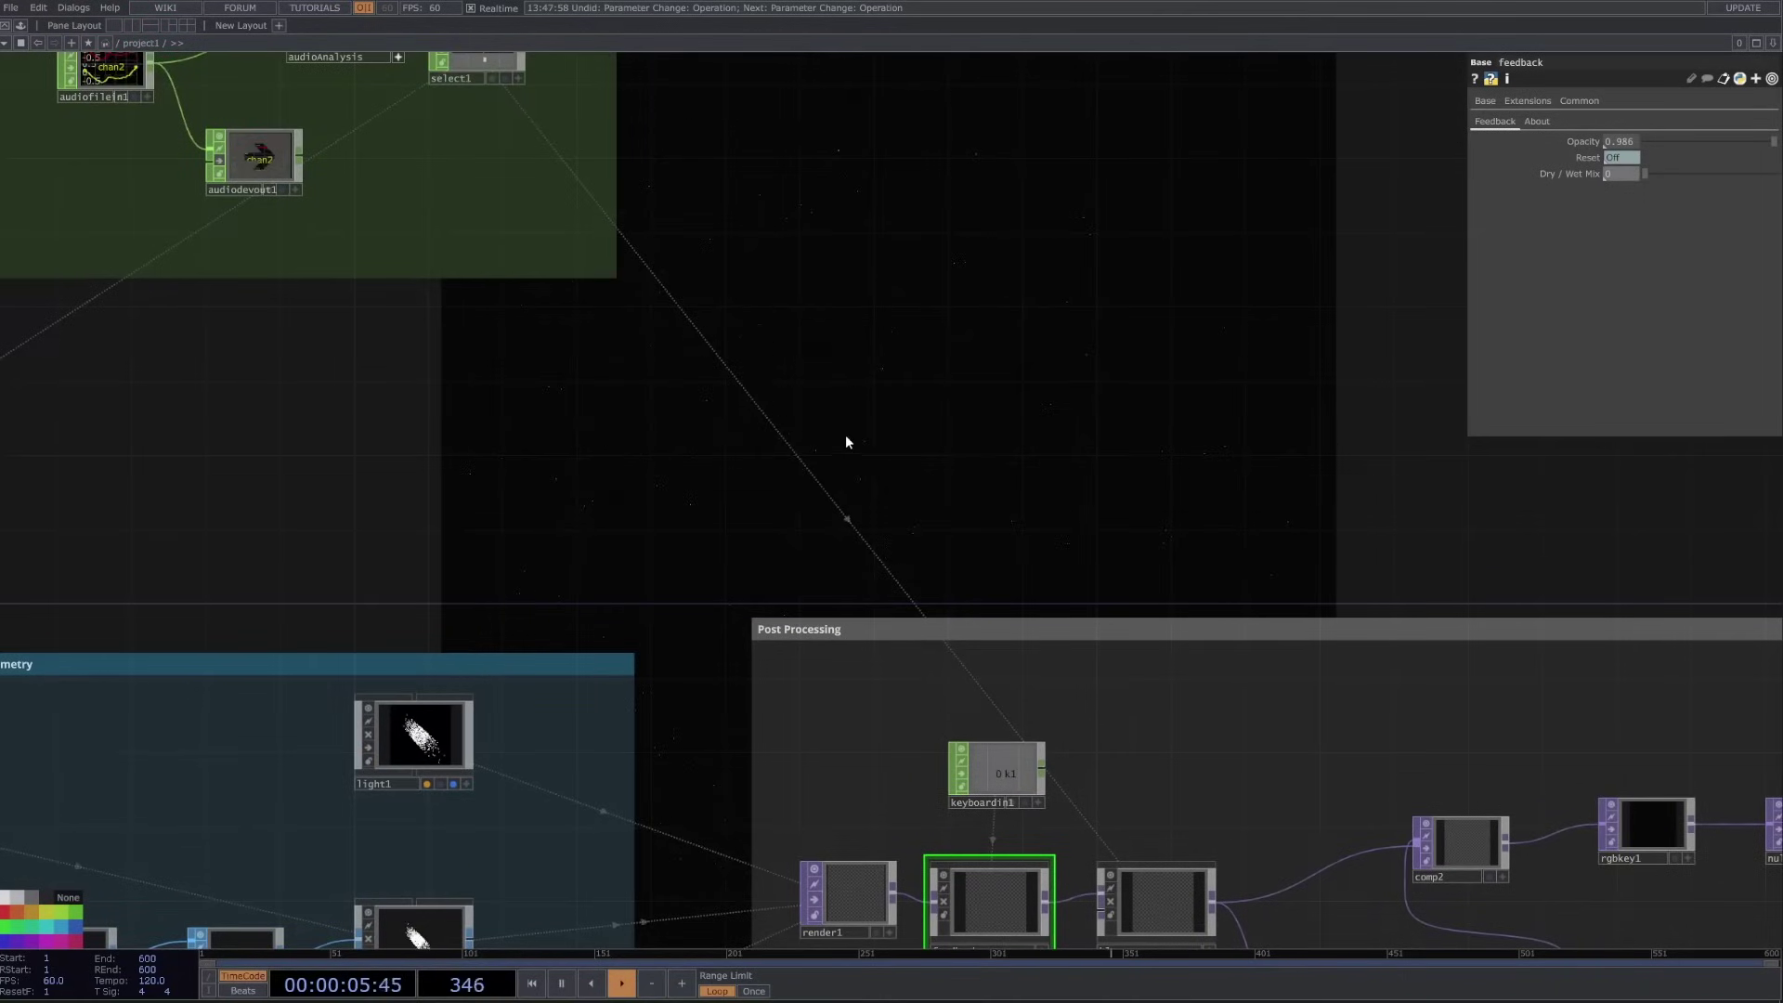
key(ctrl+z)
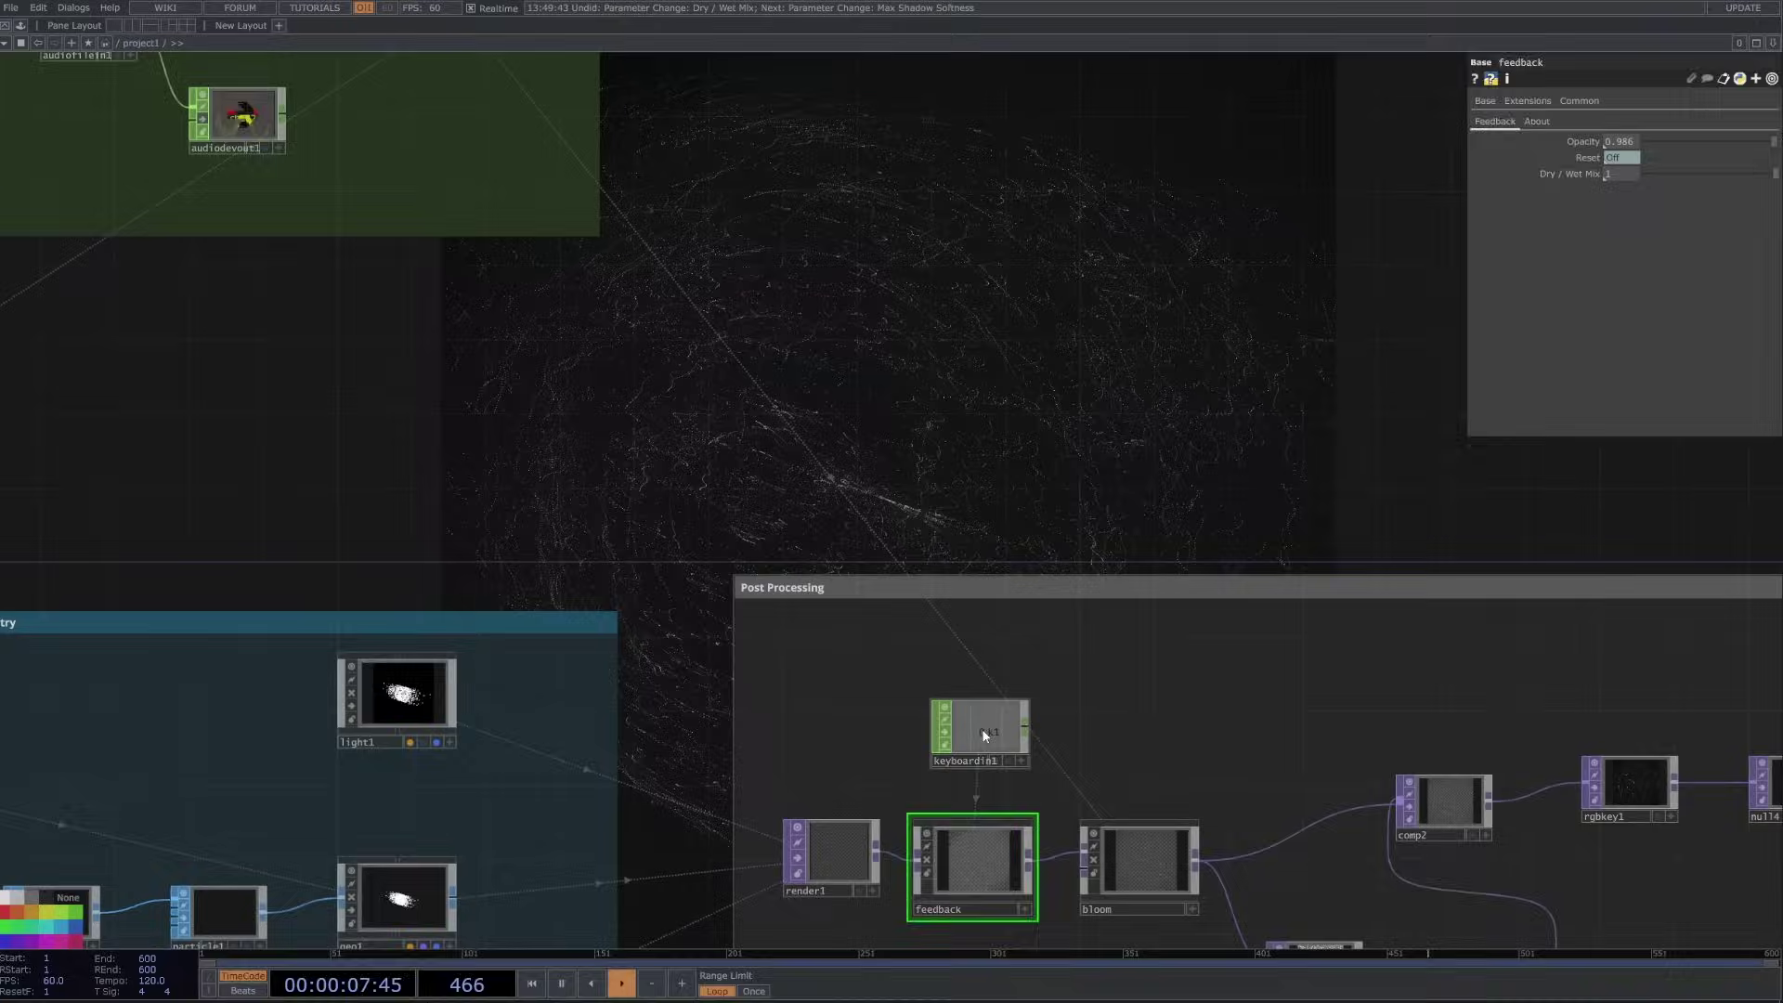
- Trigger keyboardin1's 1 key to clear the feedback trails, then bring select1 into view
click(986, 736)
key(1)
drag(1169, 481, 879, 817)
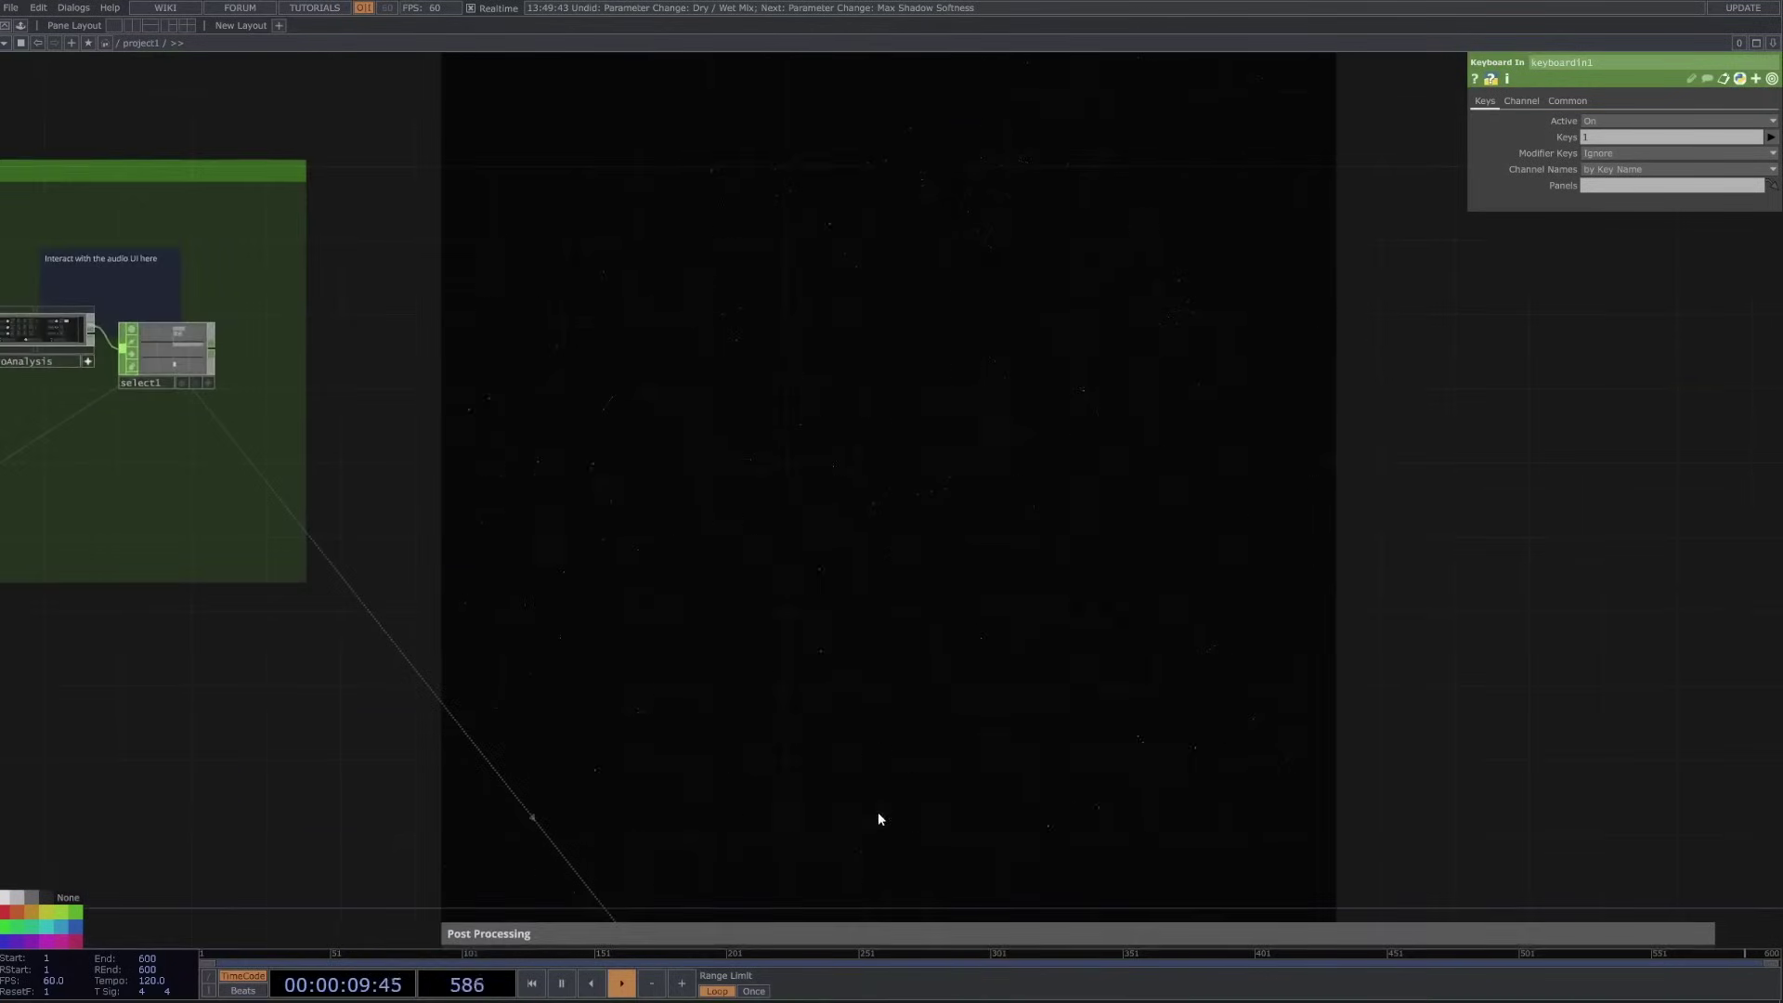
scroll(879, 819, down, 10)
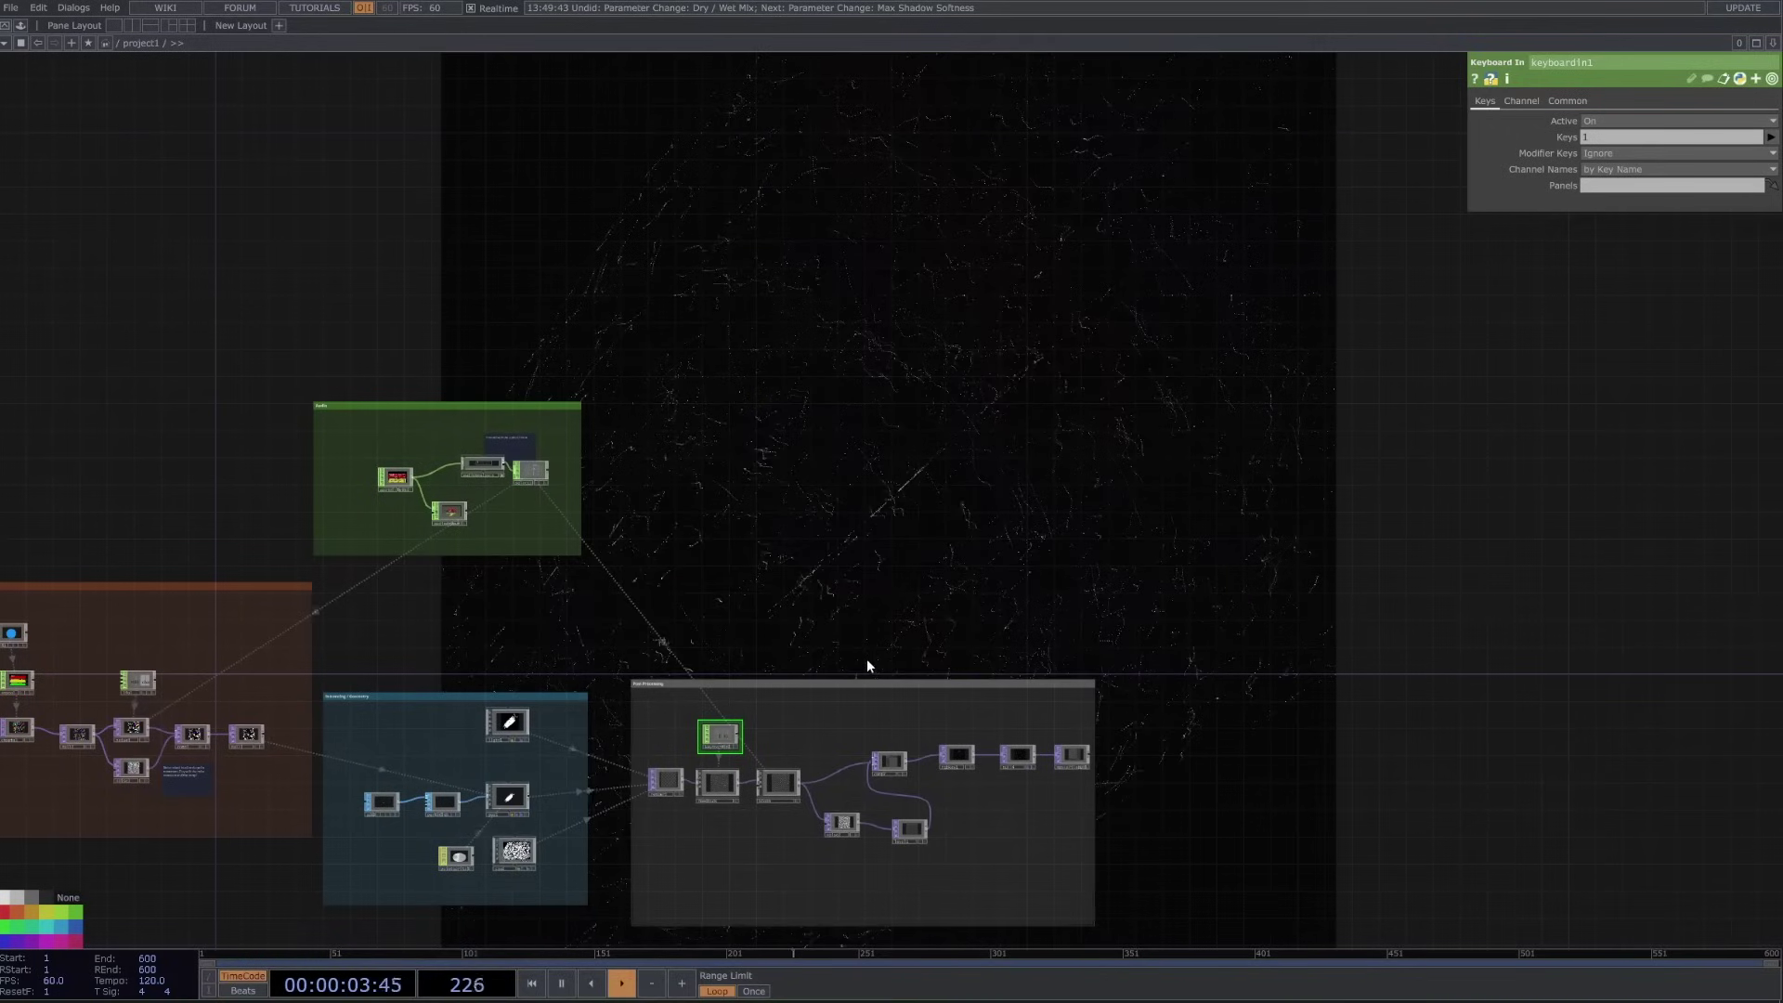
scroll(728, 883, up, 3)
- Select the bloom node and raise its Threshold to 0.139
click(817, 742)
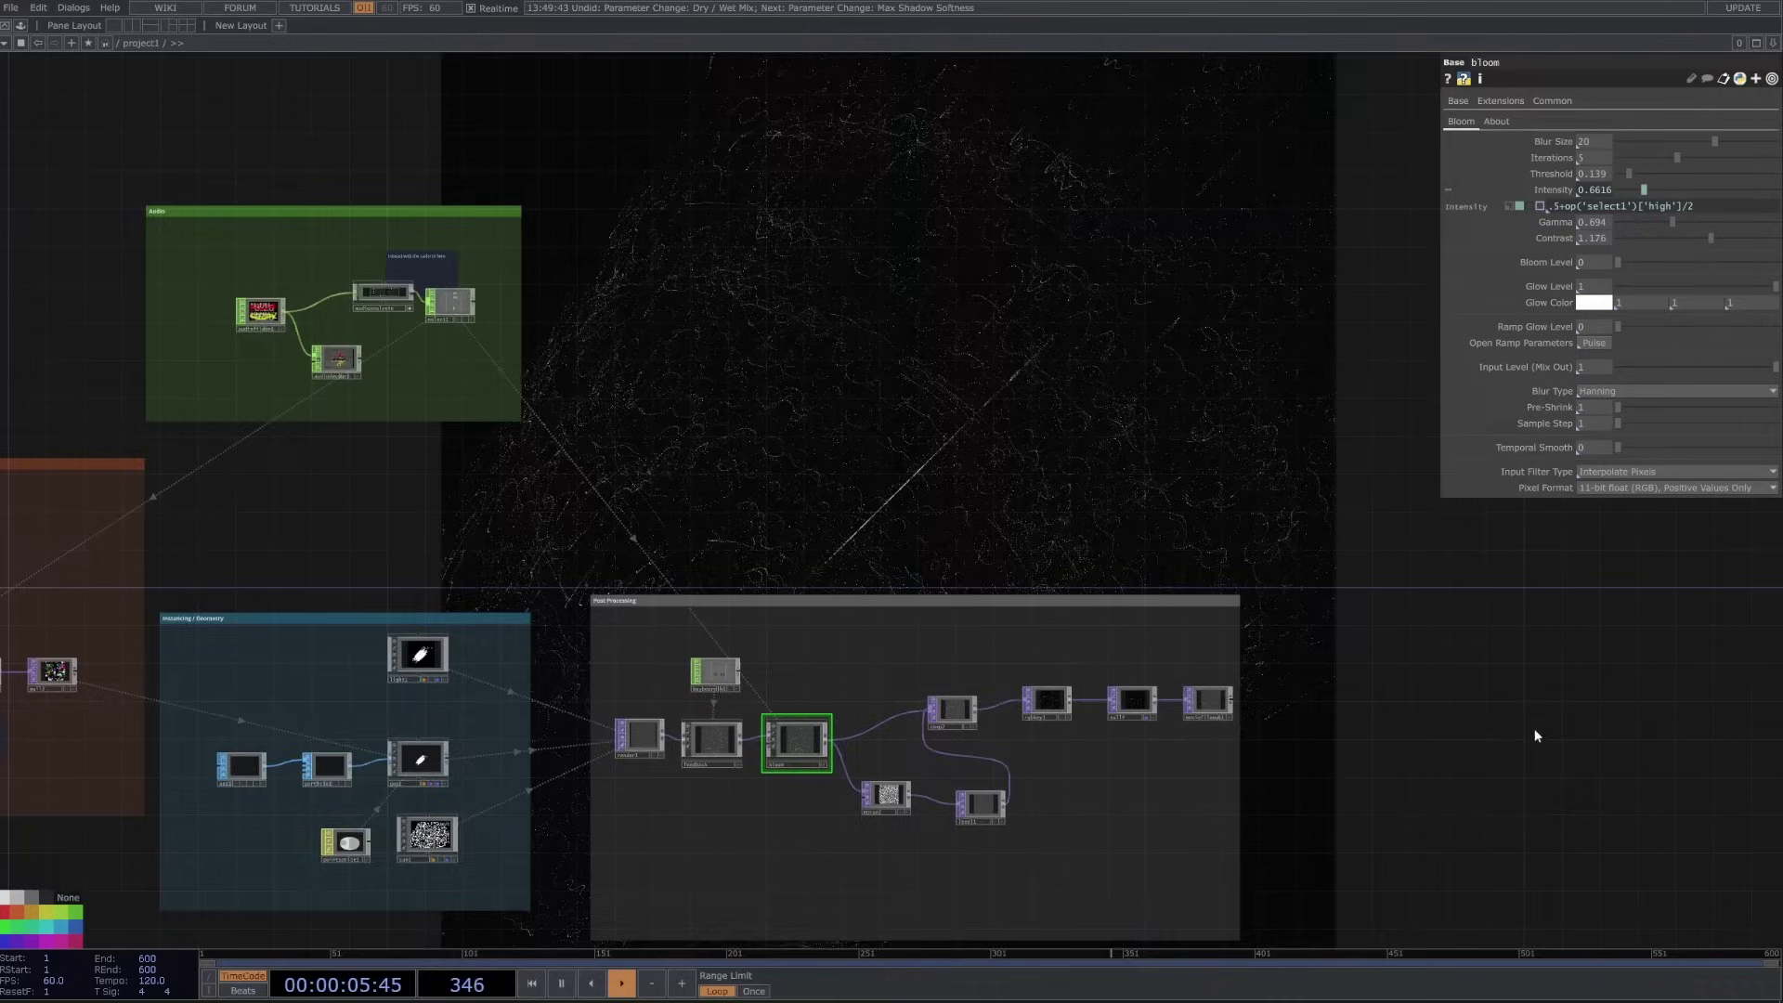
scroll(869, 614, up, 5)
scroll(572, 701, down, 2)
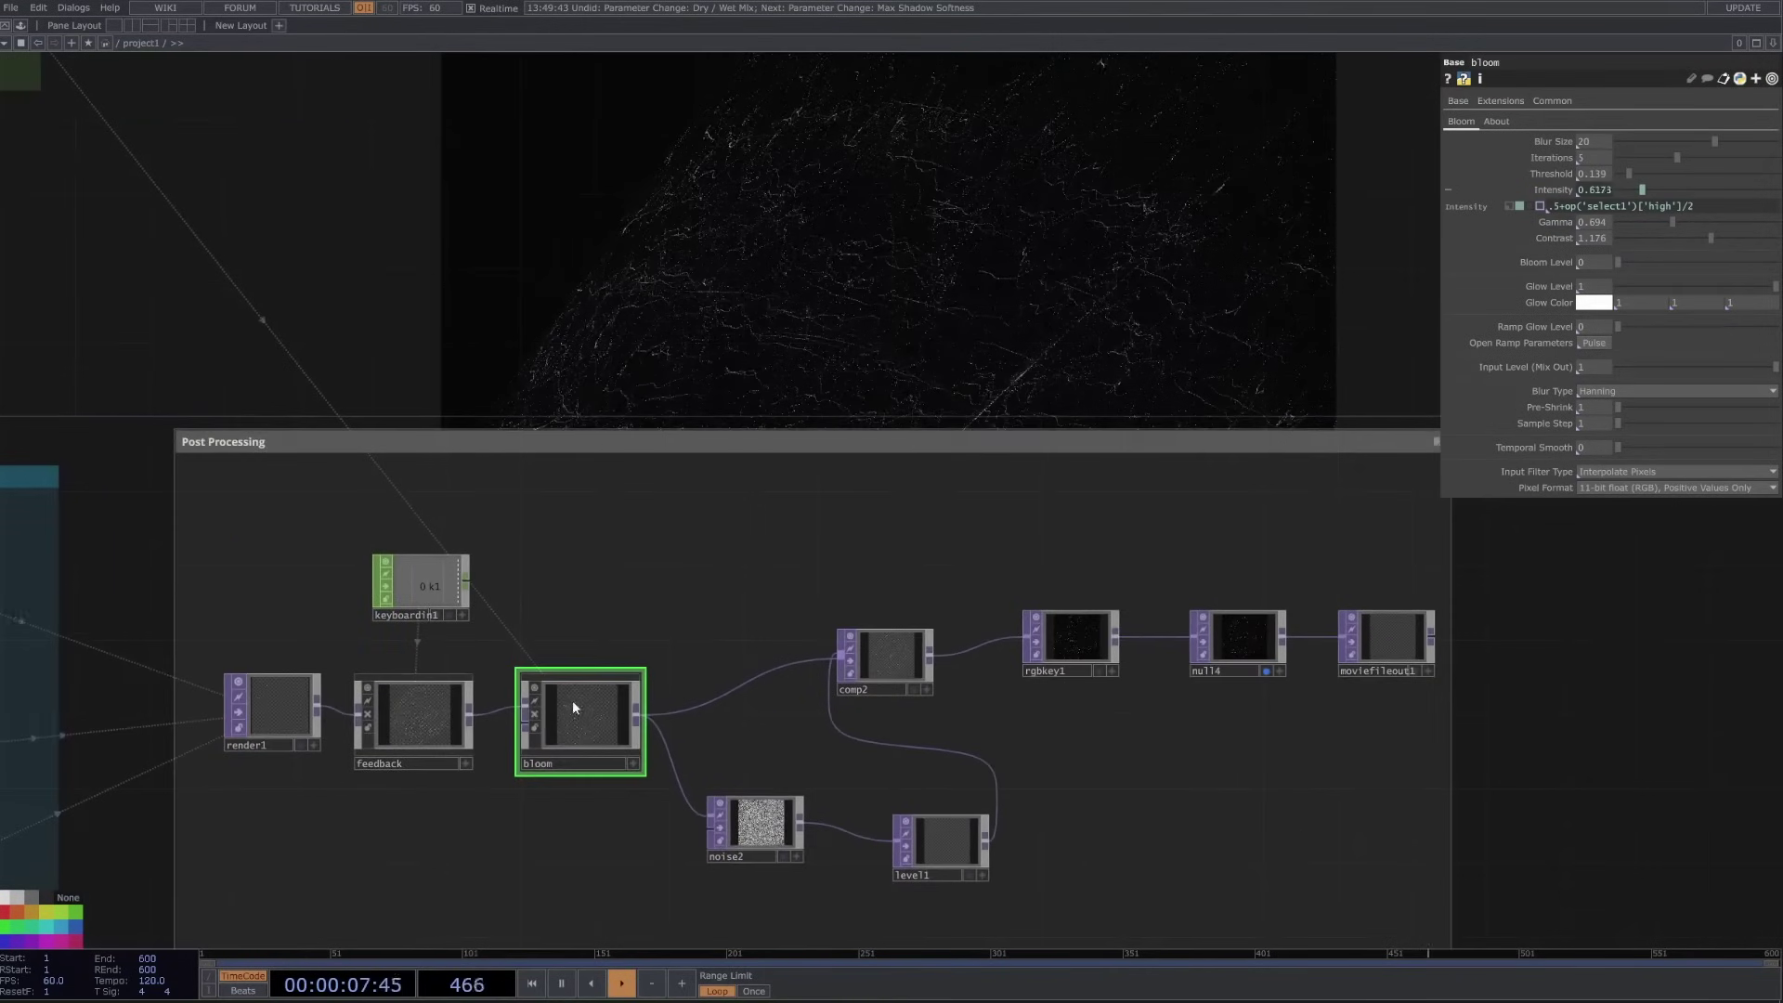
scroll(572, 700, down, 10)
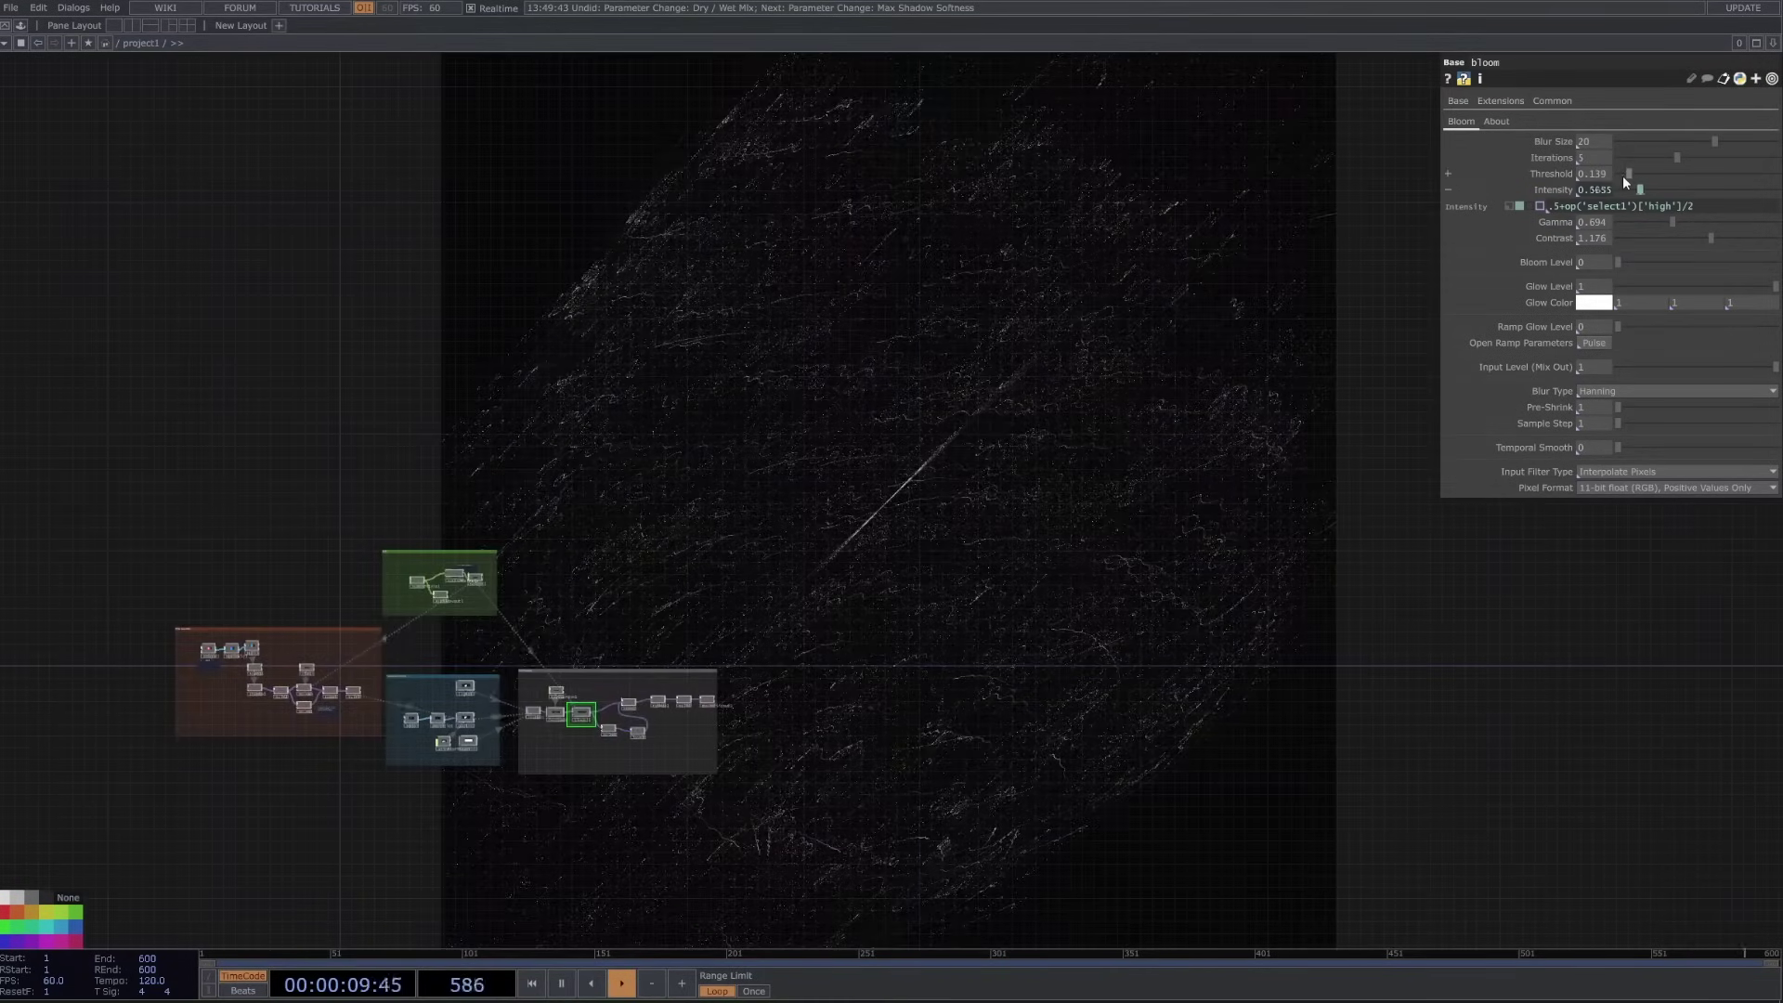
drag(1617, 173, 1628, 174)
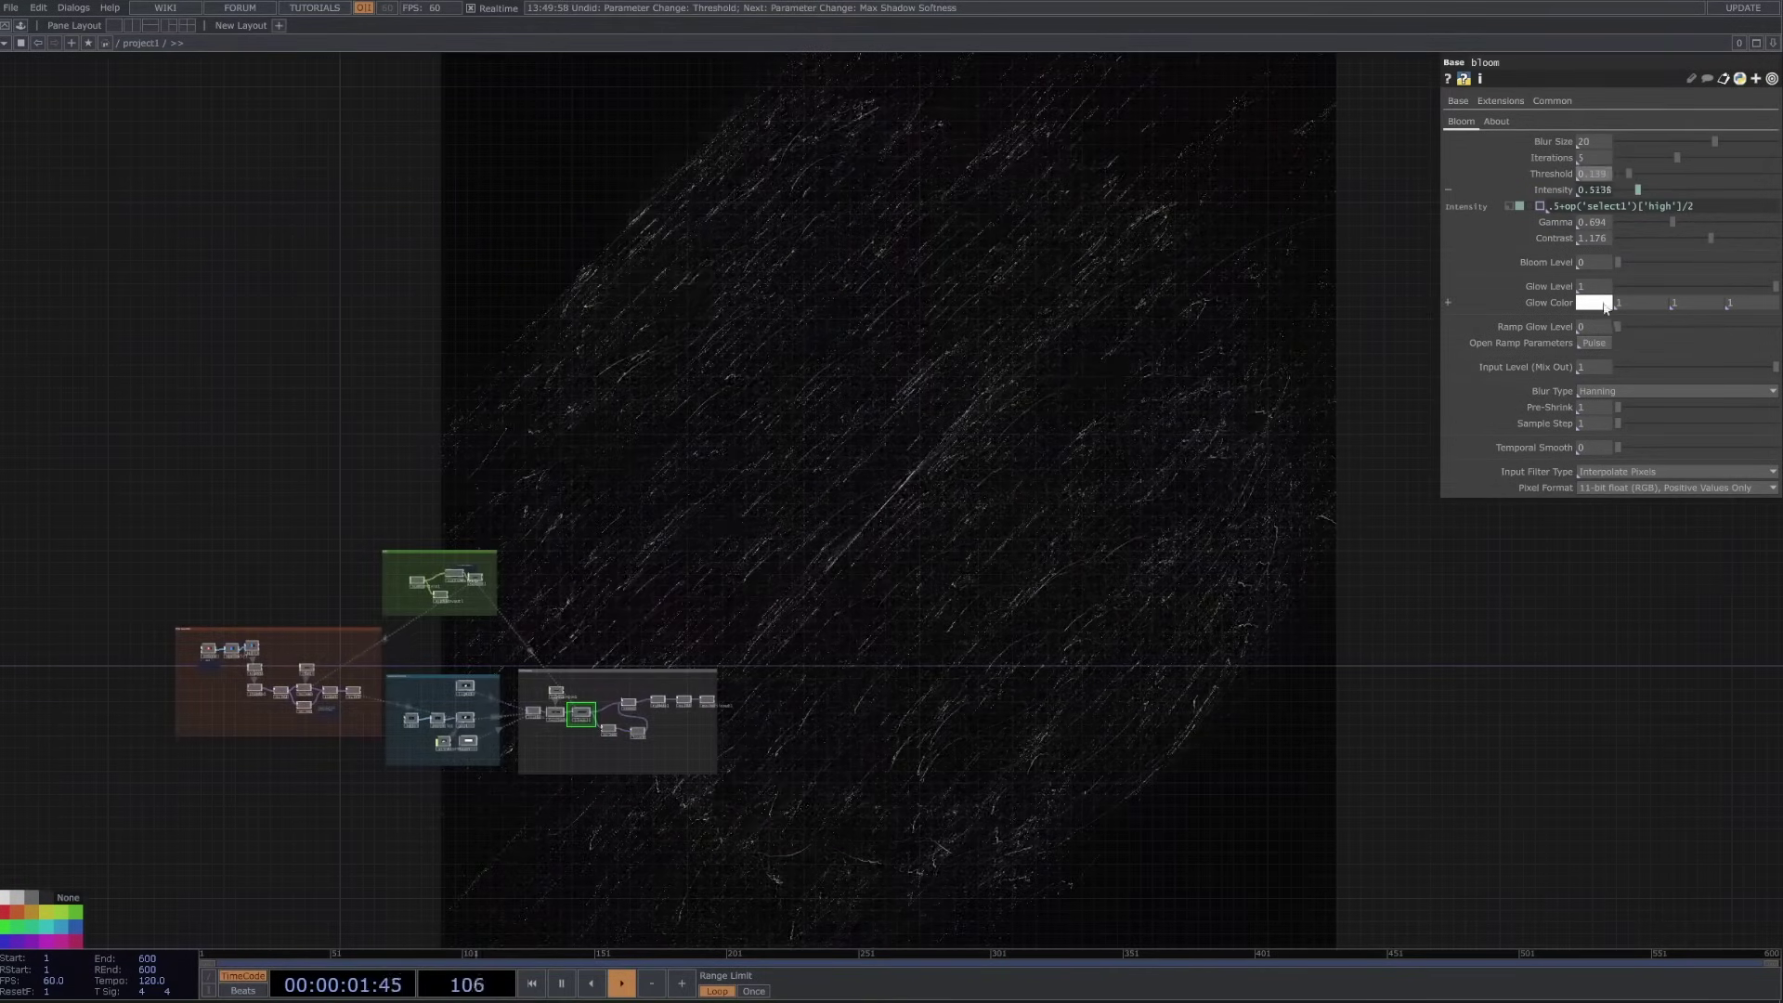
- Try a red bloom Glow Color, then undo it back to white
click(1593, 302)
click(1586, 239)
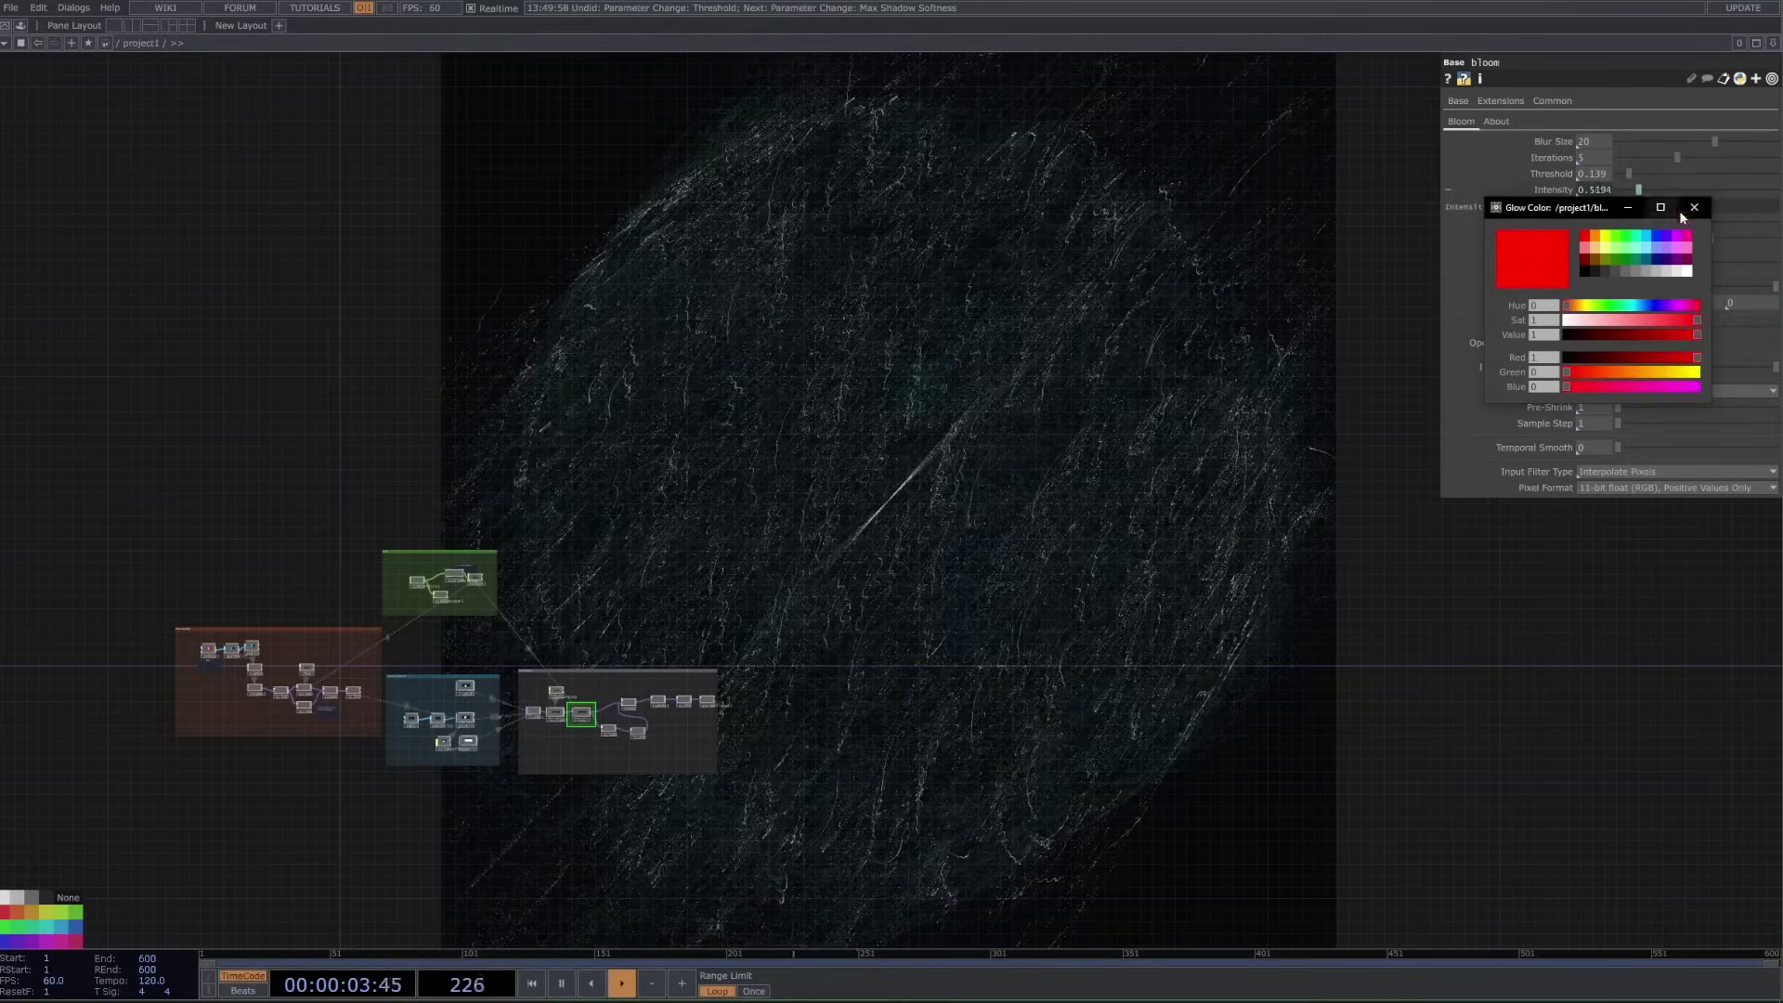
click(1694, 207)
key(ctrl+z)
scroll(499, 786, up, 10)
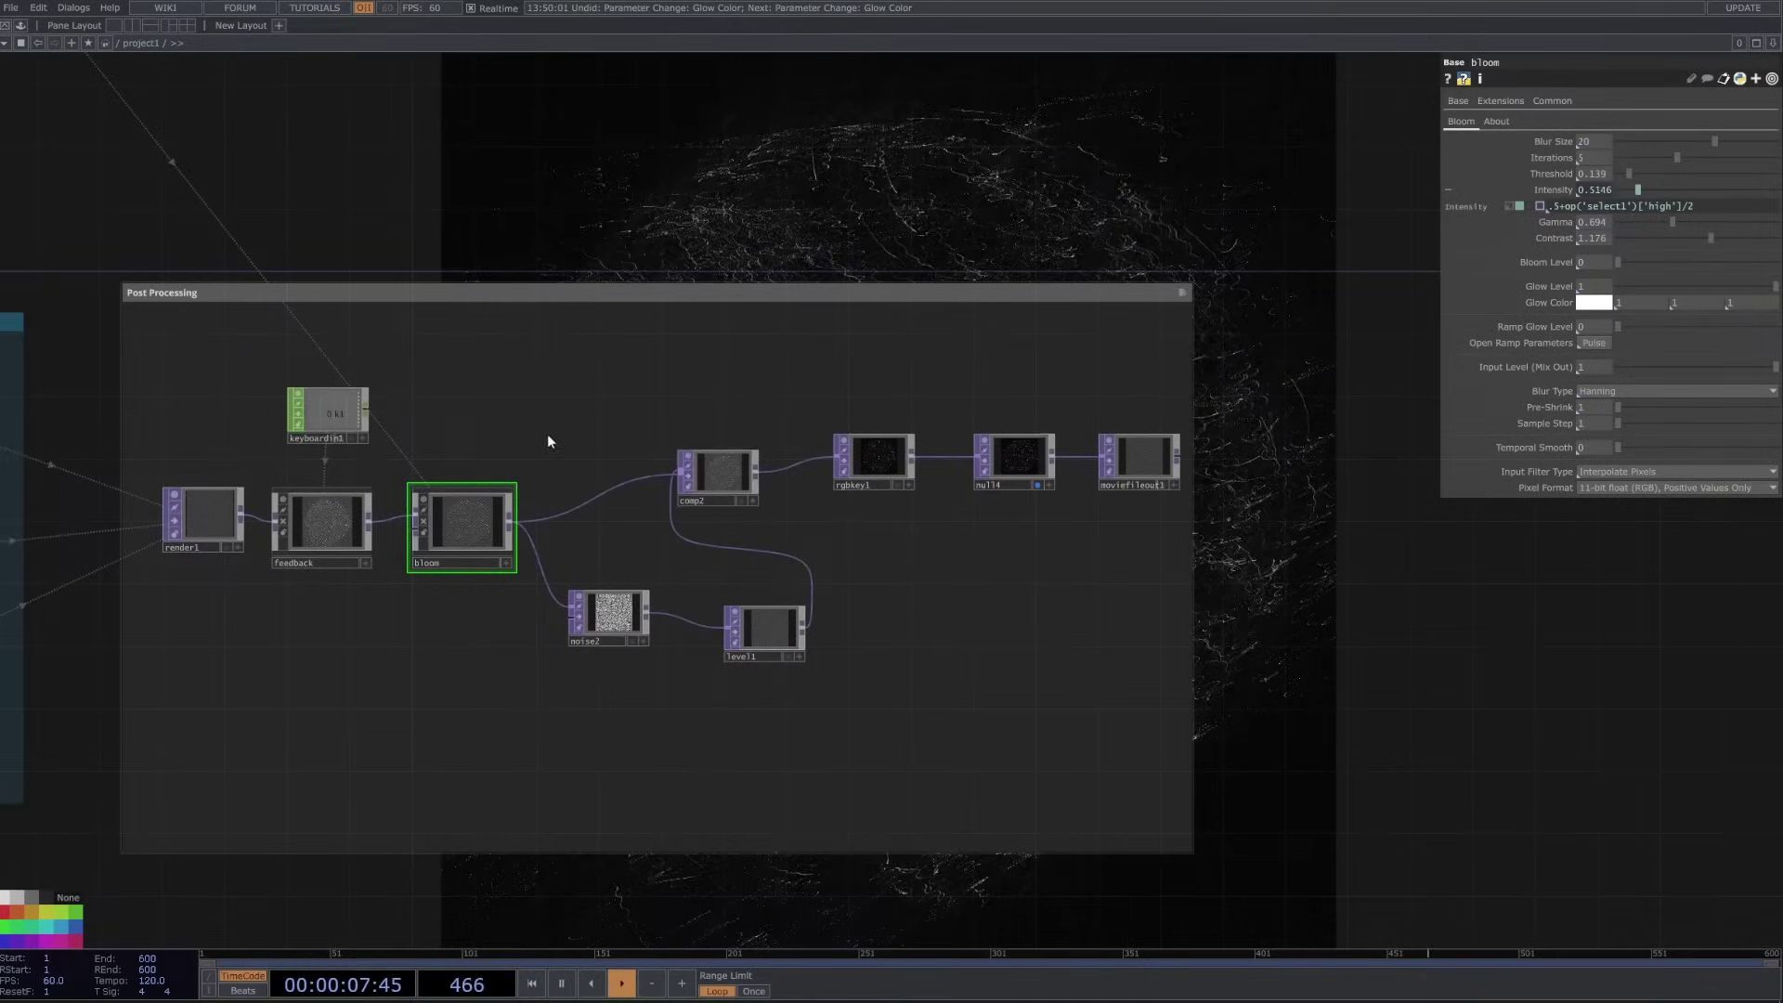
- Rearrange comp2 and the noise2 and level1 nodes in the Post Processing network
drag(678, 506, 722, 513)
right_drag(613, 557, 731, 601)
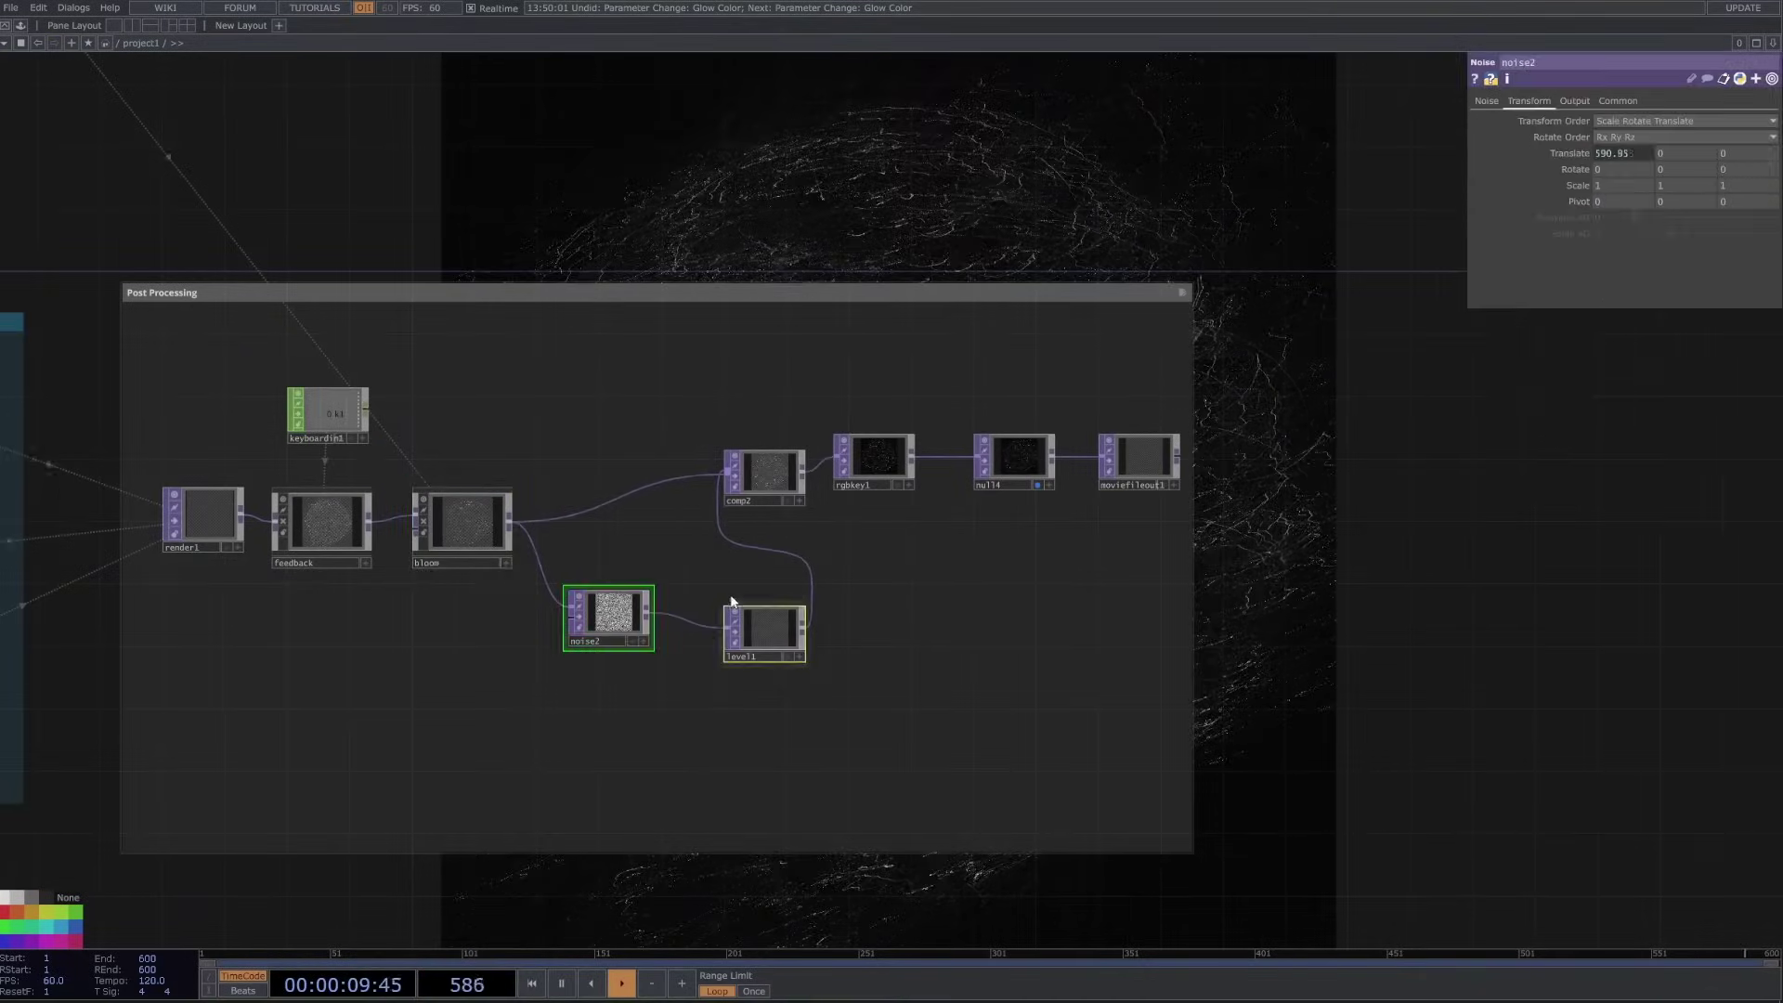
scroll(730, 601, up, 8)
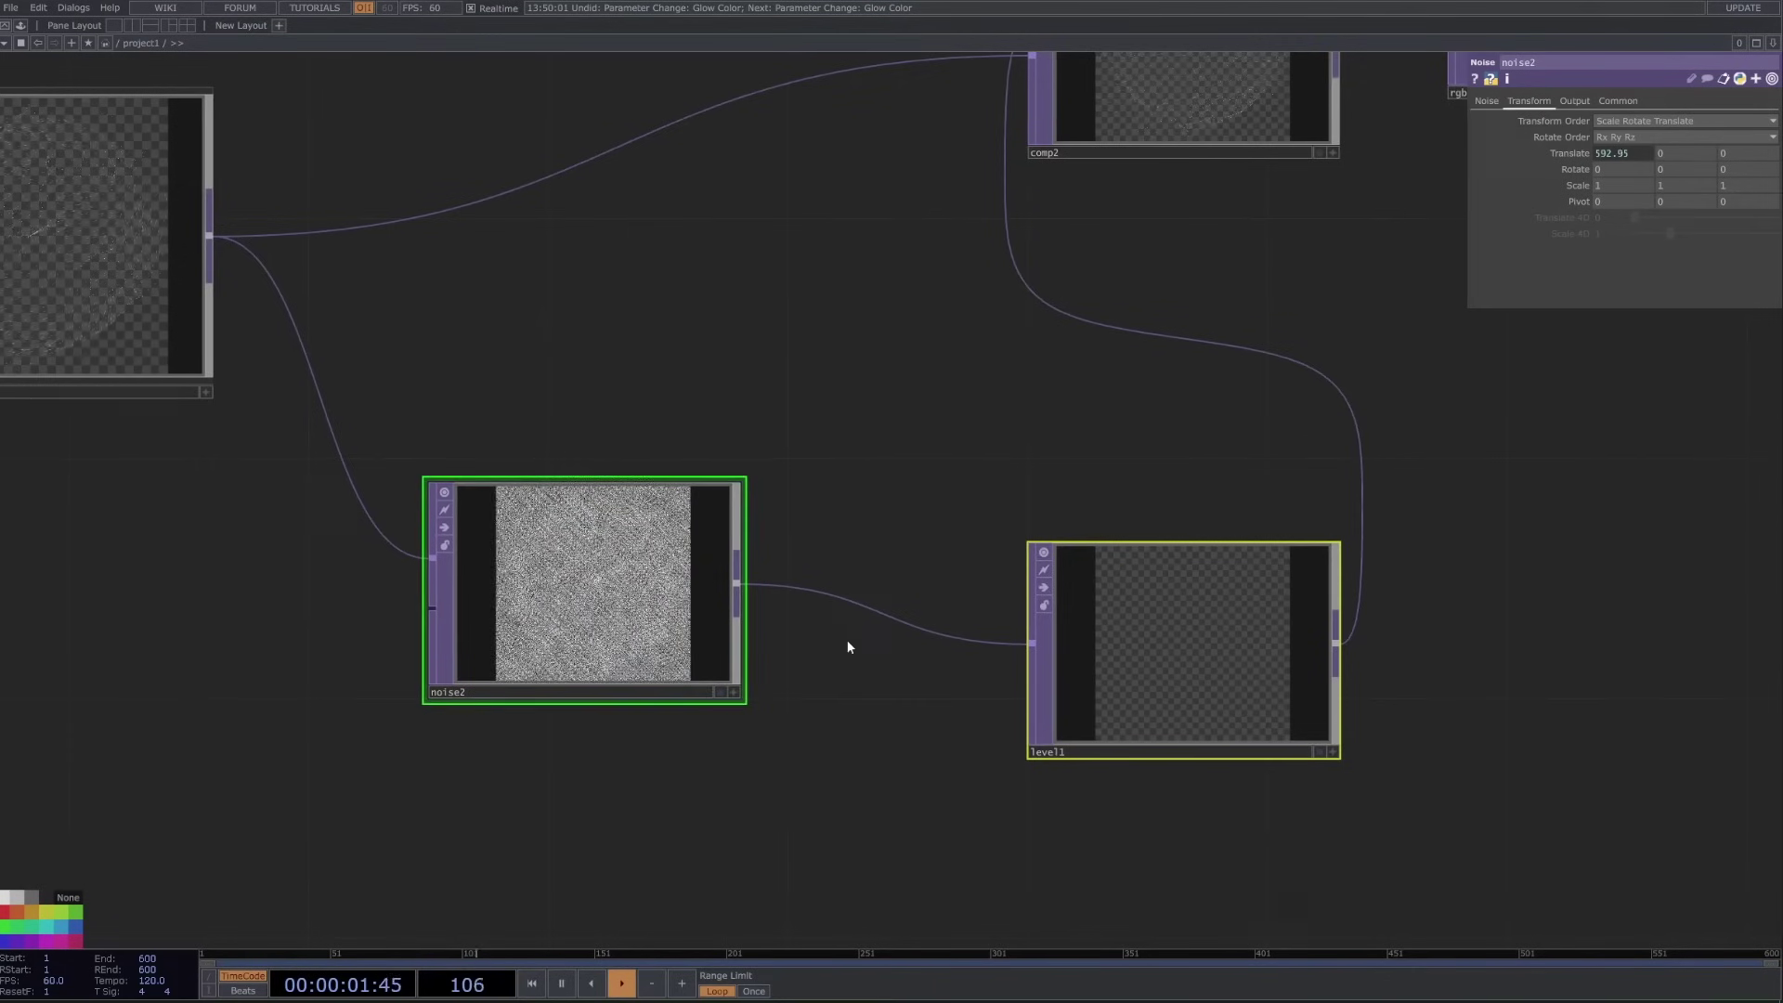
scroll(846, 647, down, 10)
right_drag(757, 506, 849, 687)
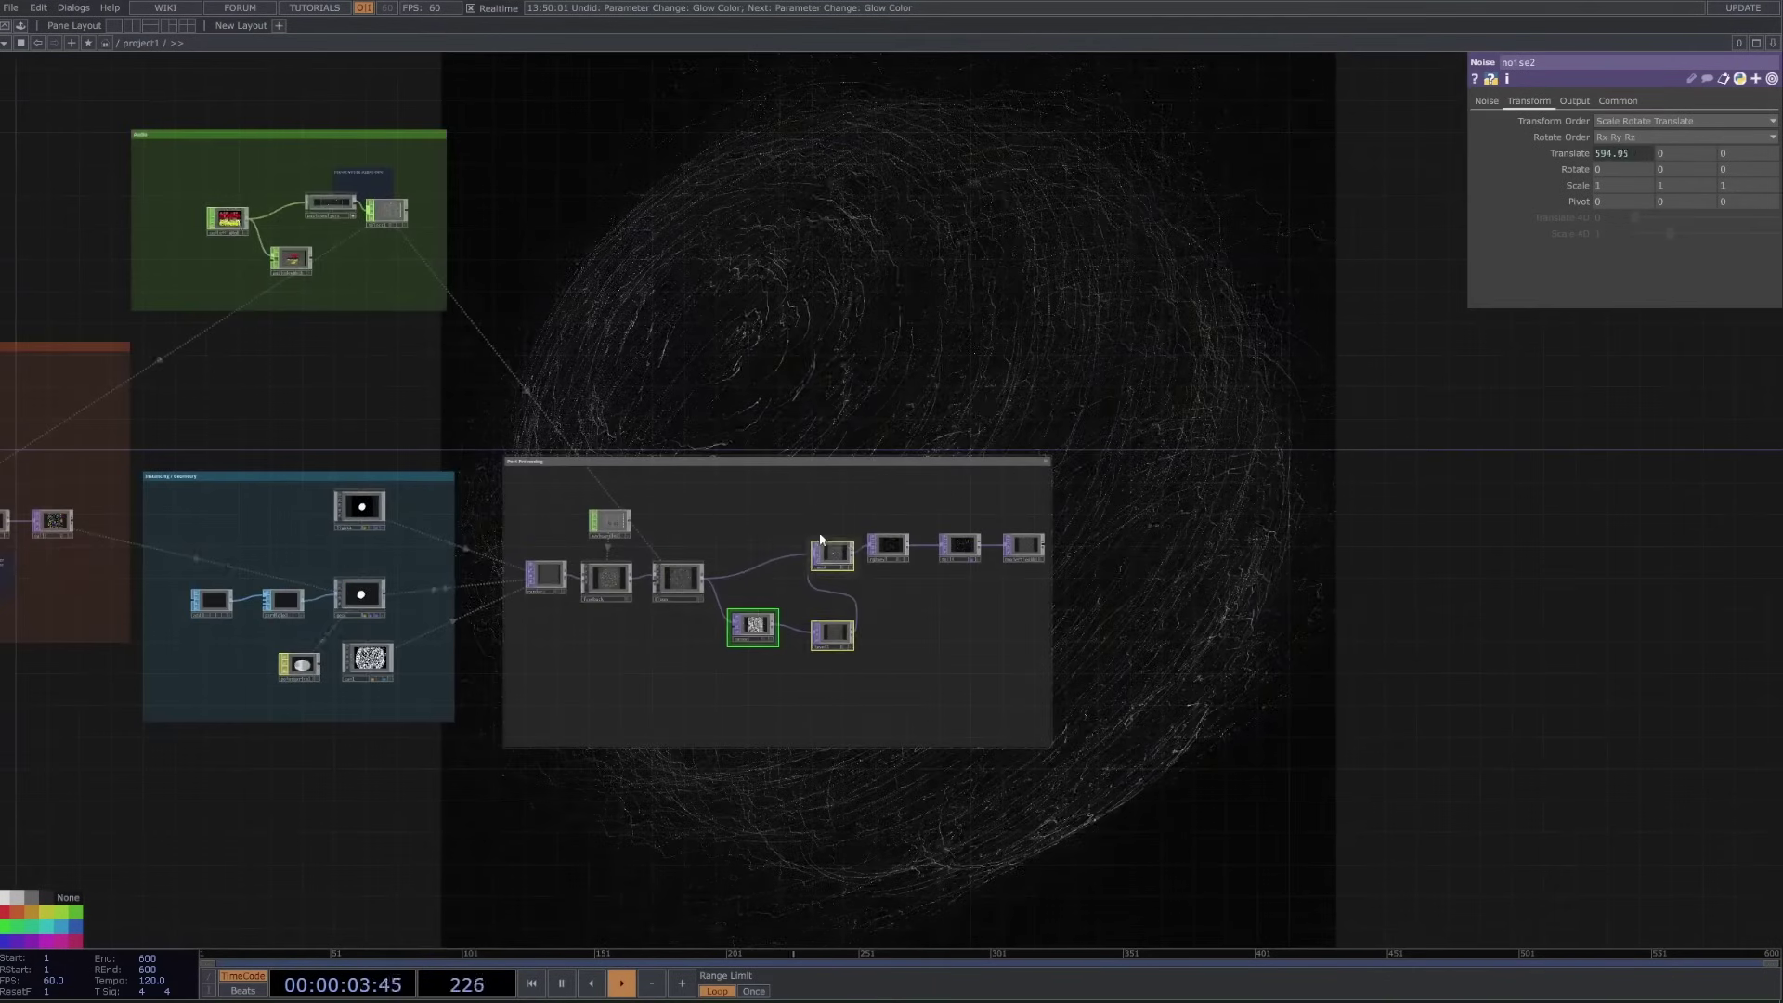
drag(836, 552, 811, 552)
scroll(770, 636, up, 3)
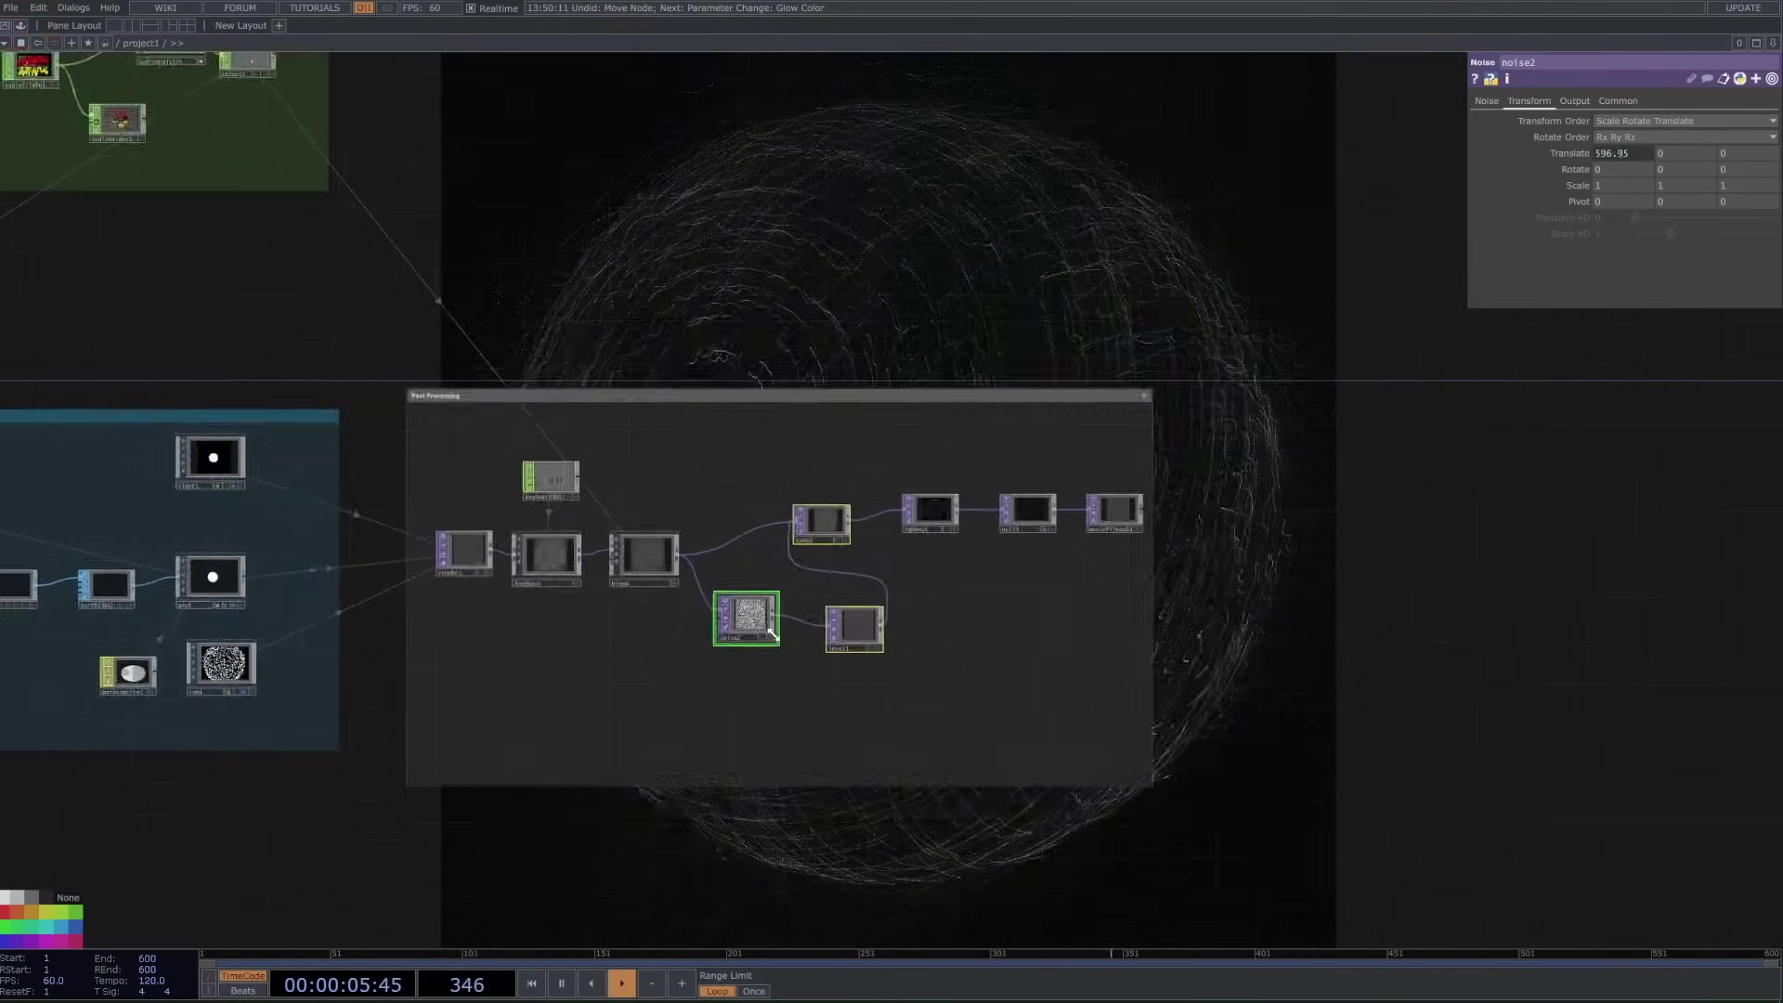
scroll(771, 634, up, 2)
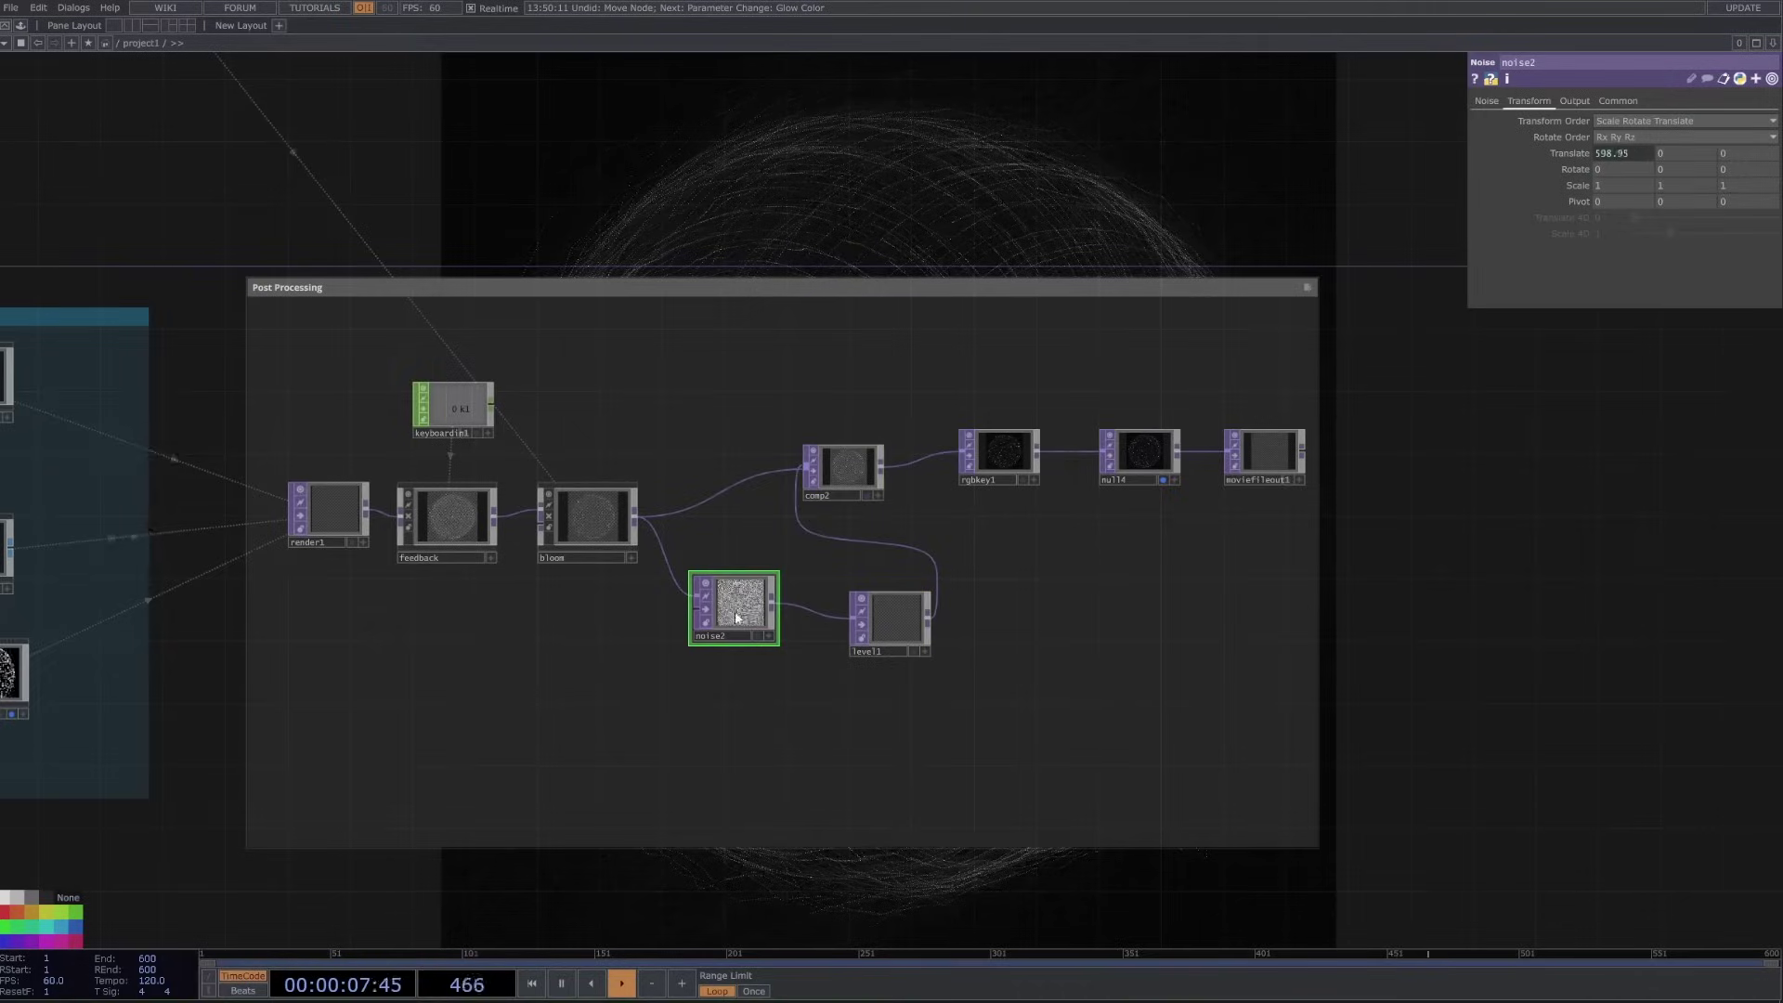
scroll(738, 613, up, 4)
- Inspect the noise2, level1, comp2, rgbkey1, null4 and moviefileout1 parameters in turn
click(1487, 100)
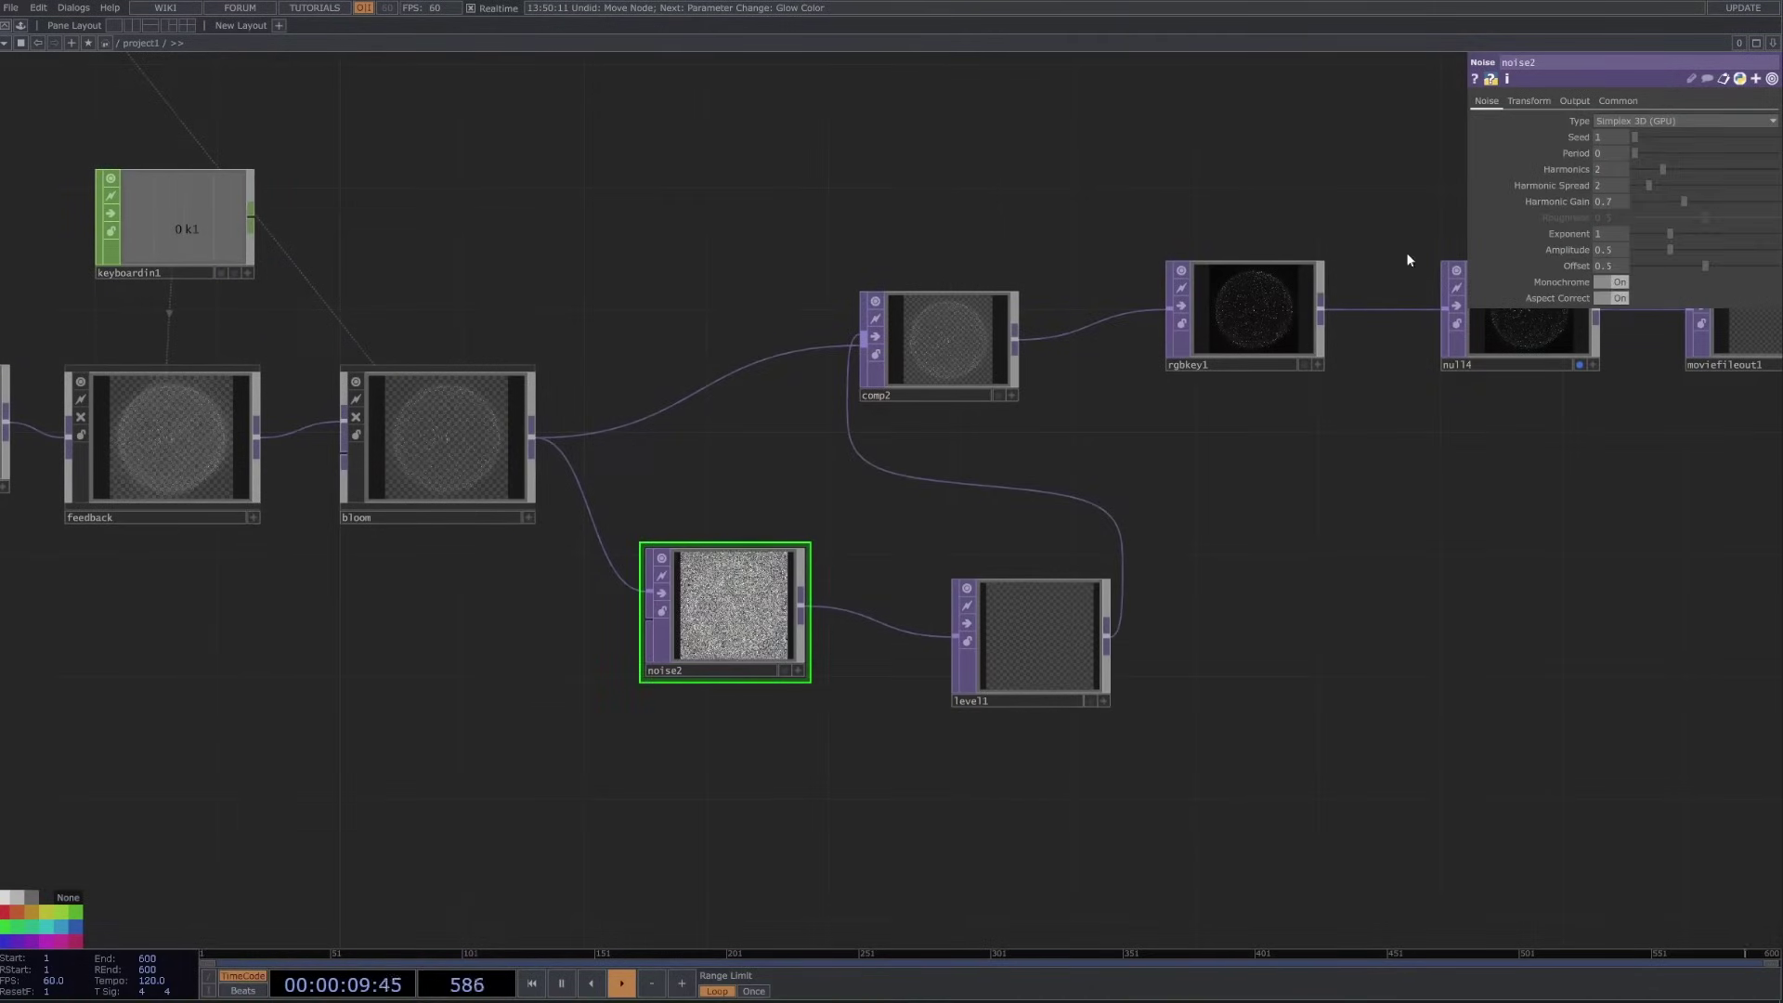
click(1006, 673)
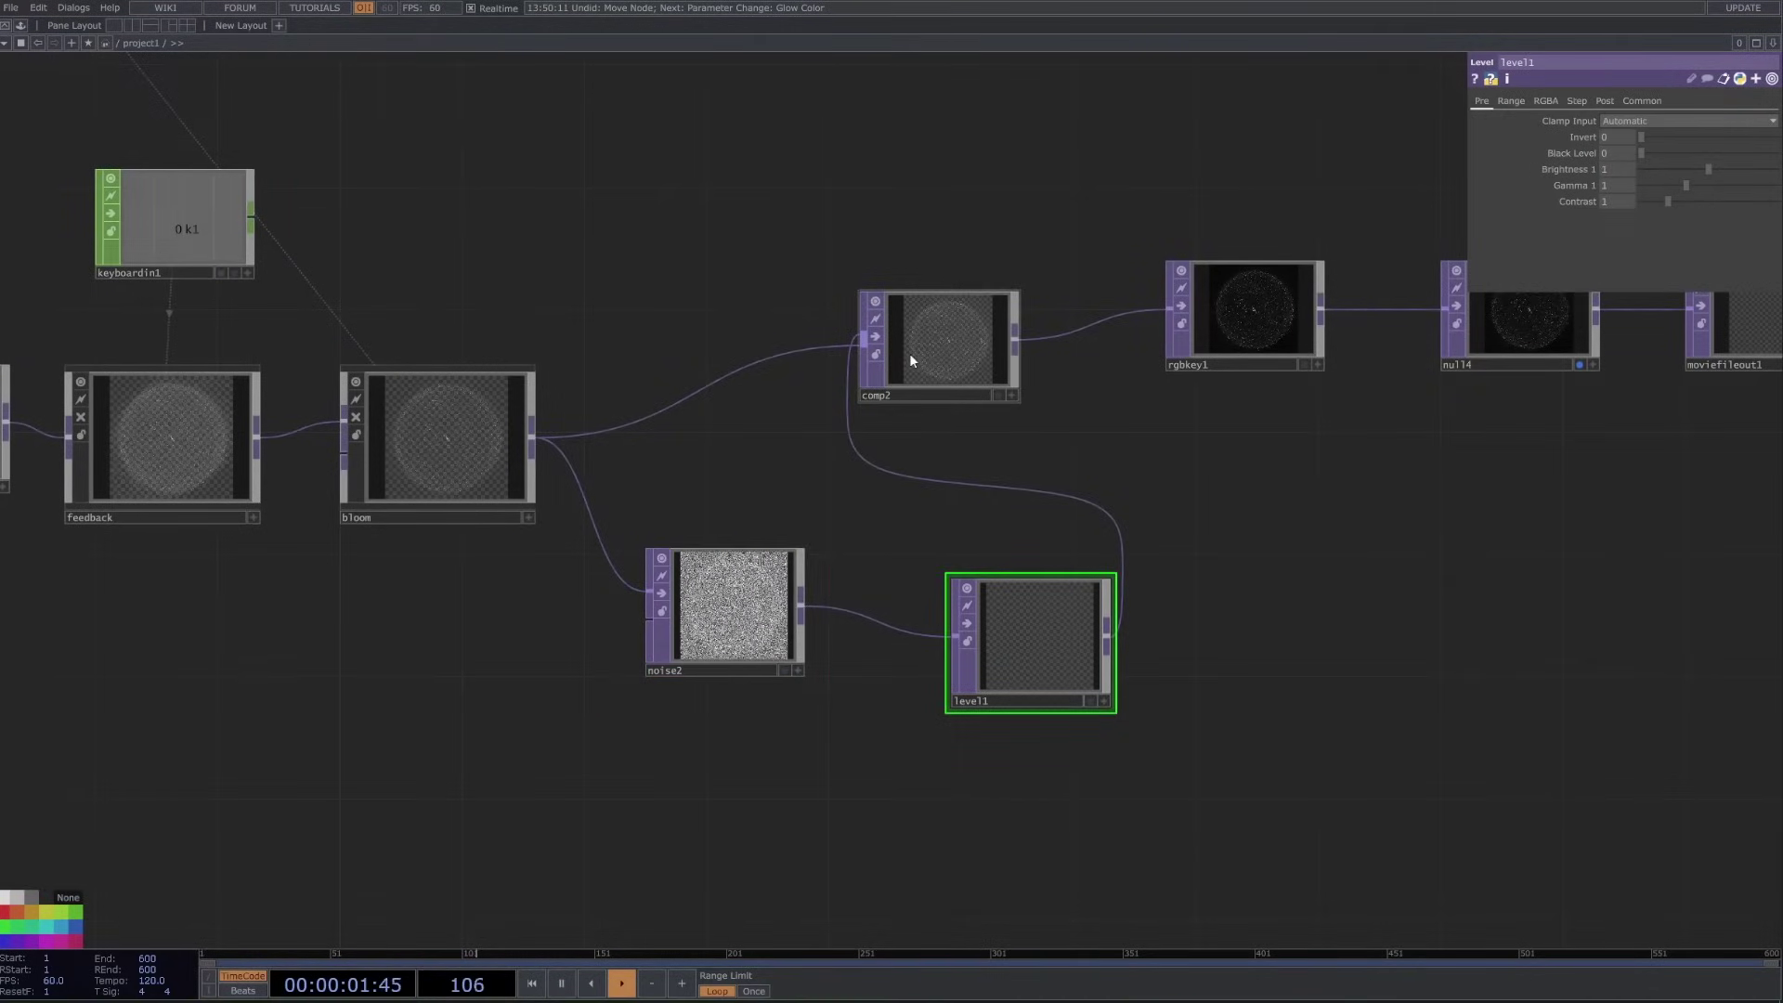
click(953, 355)
scroll(1222, 588, down, 3)
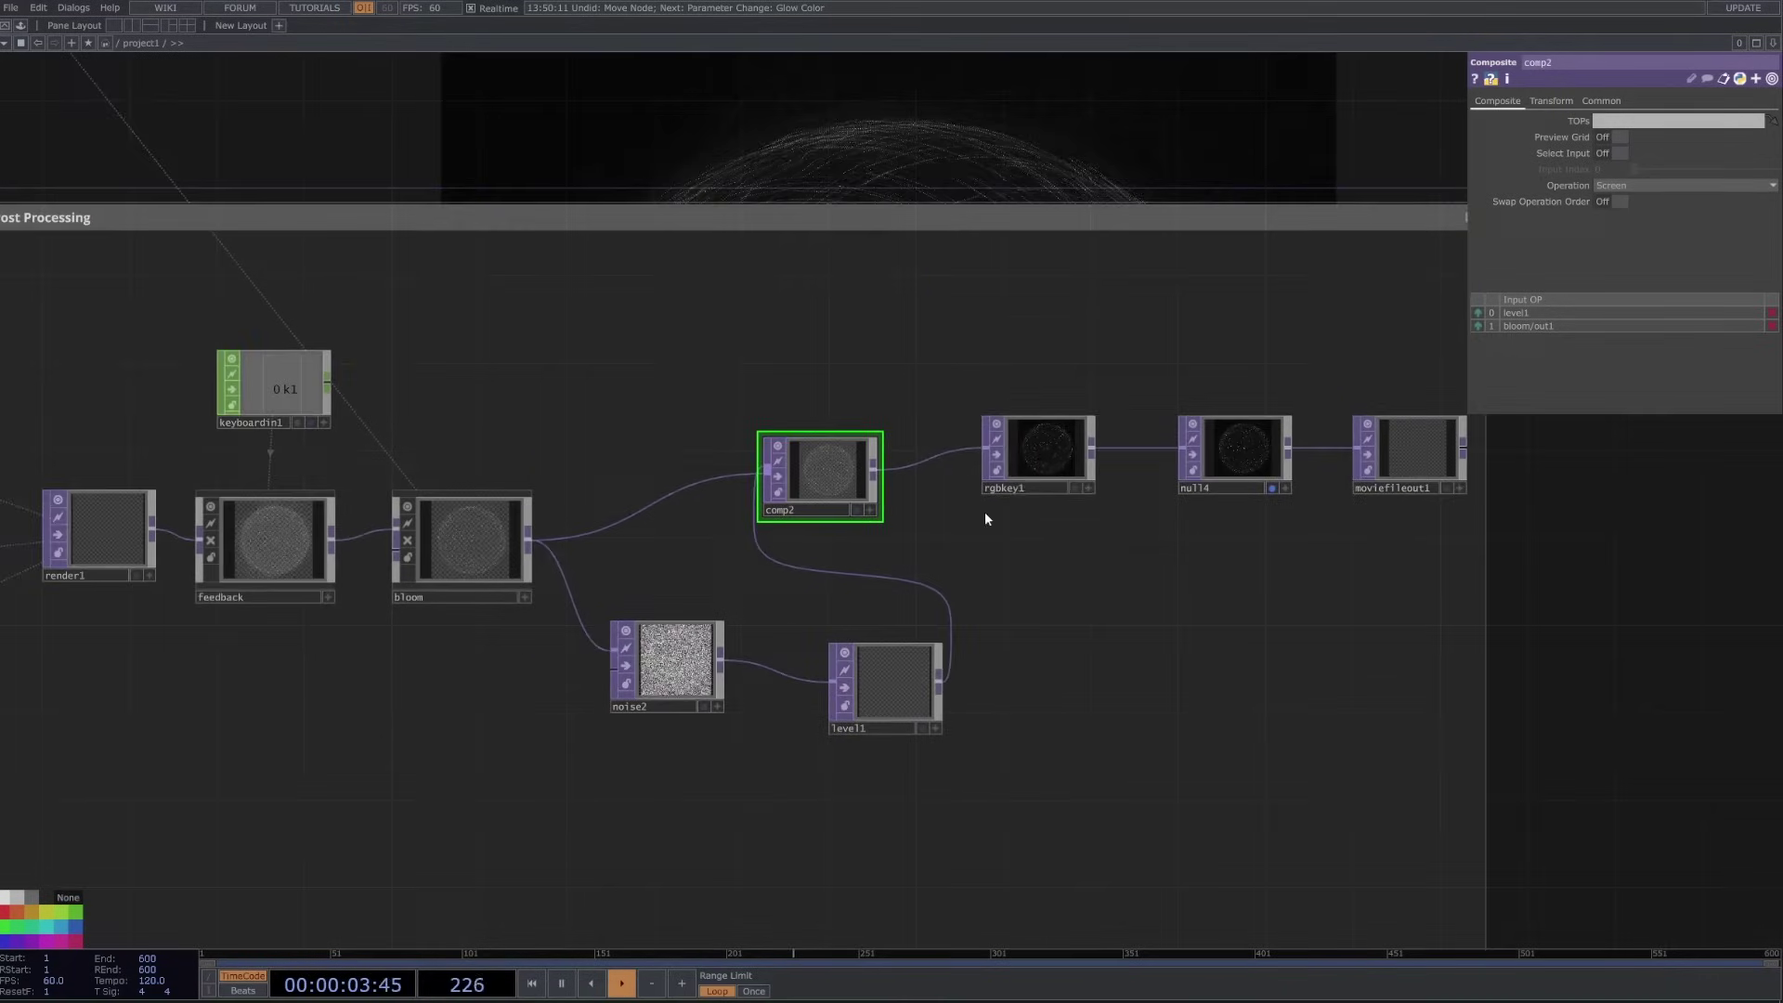
click(1044, 456)
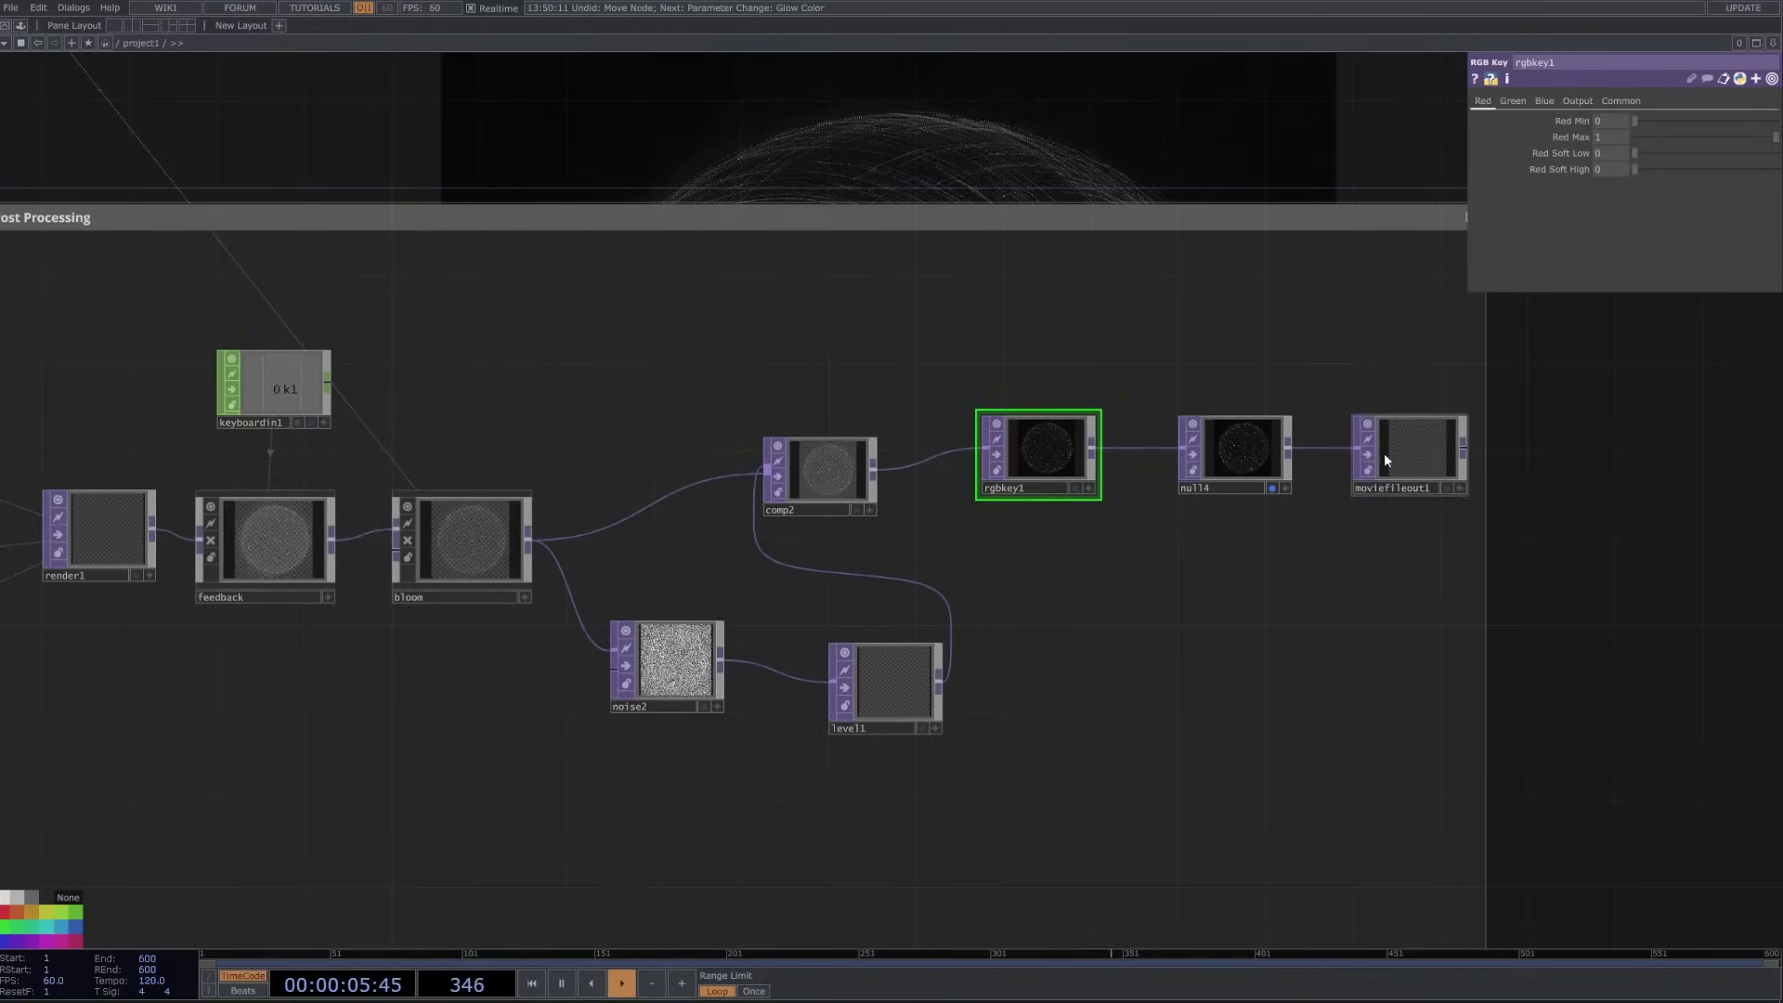
click(1246, 419)
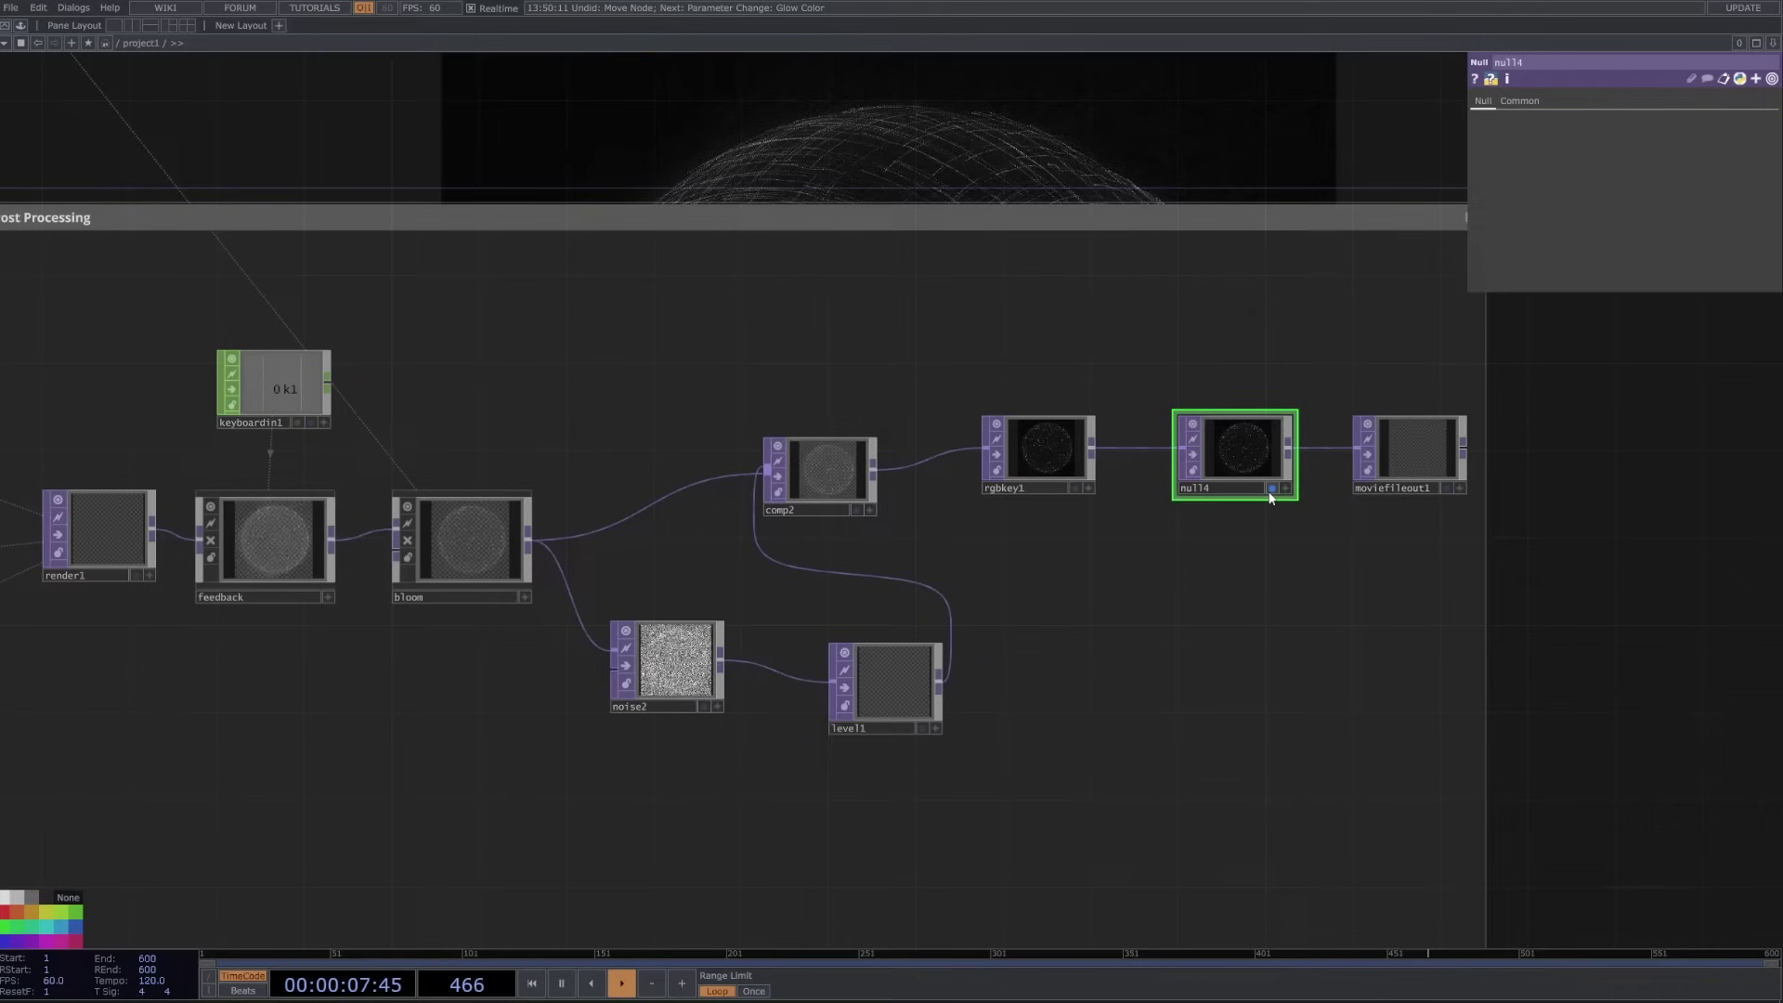
scroll(1496, 569, down, 3)
click(1406, 571)
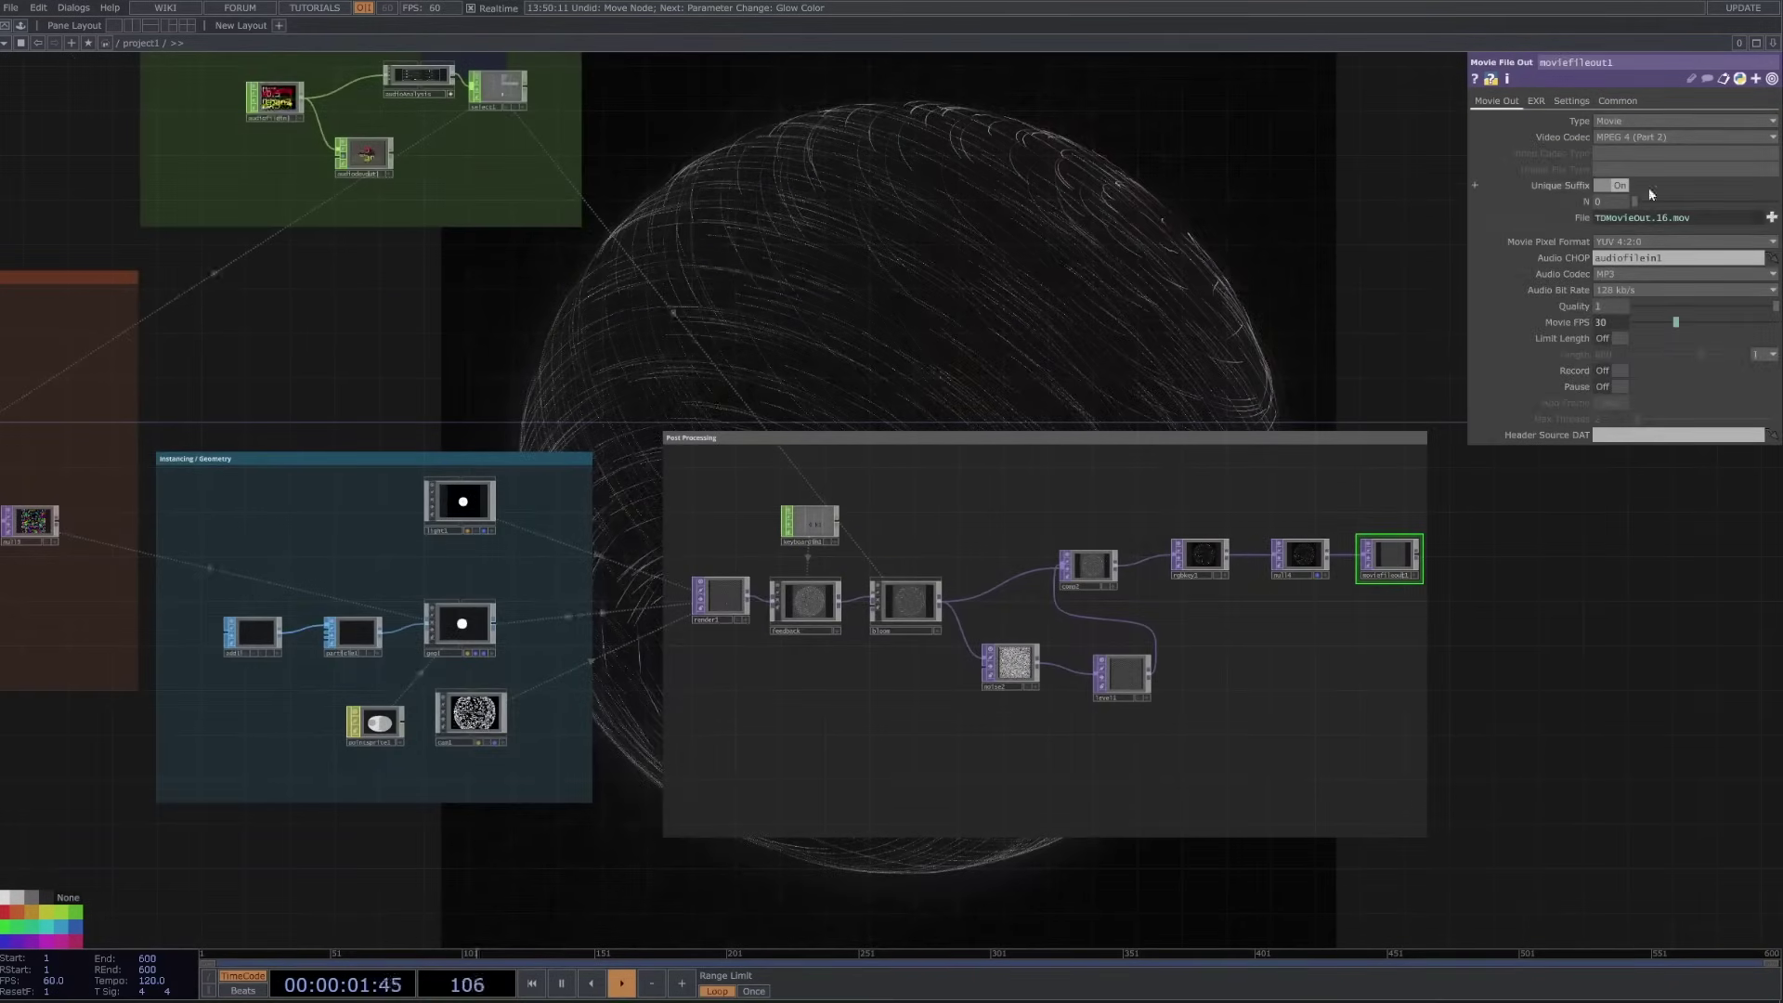
- Zoom into the Audio COMP and view audiofilein1, then audiodevout1 (Volume 1, Pan 0.5)
scroll(1087, 298, down, 2)
drag(1087, 298, 1372, 648)
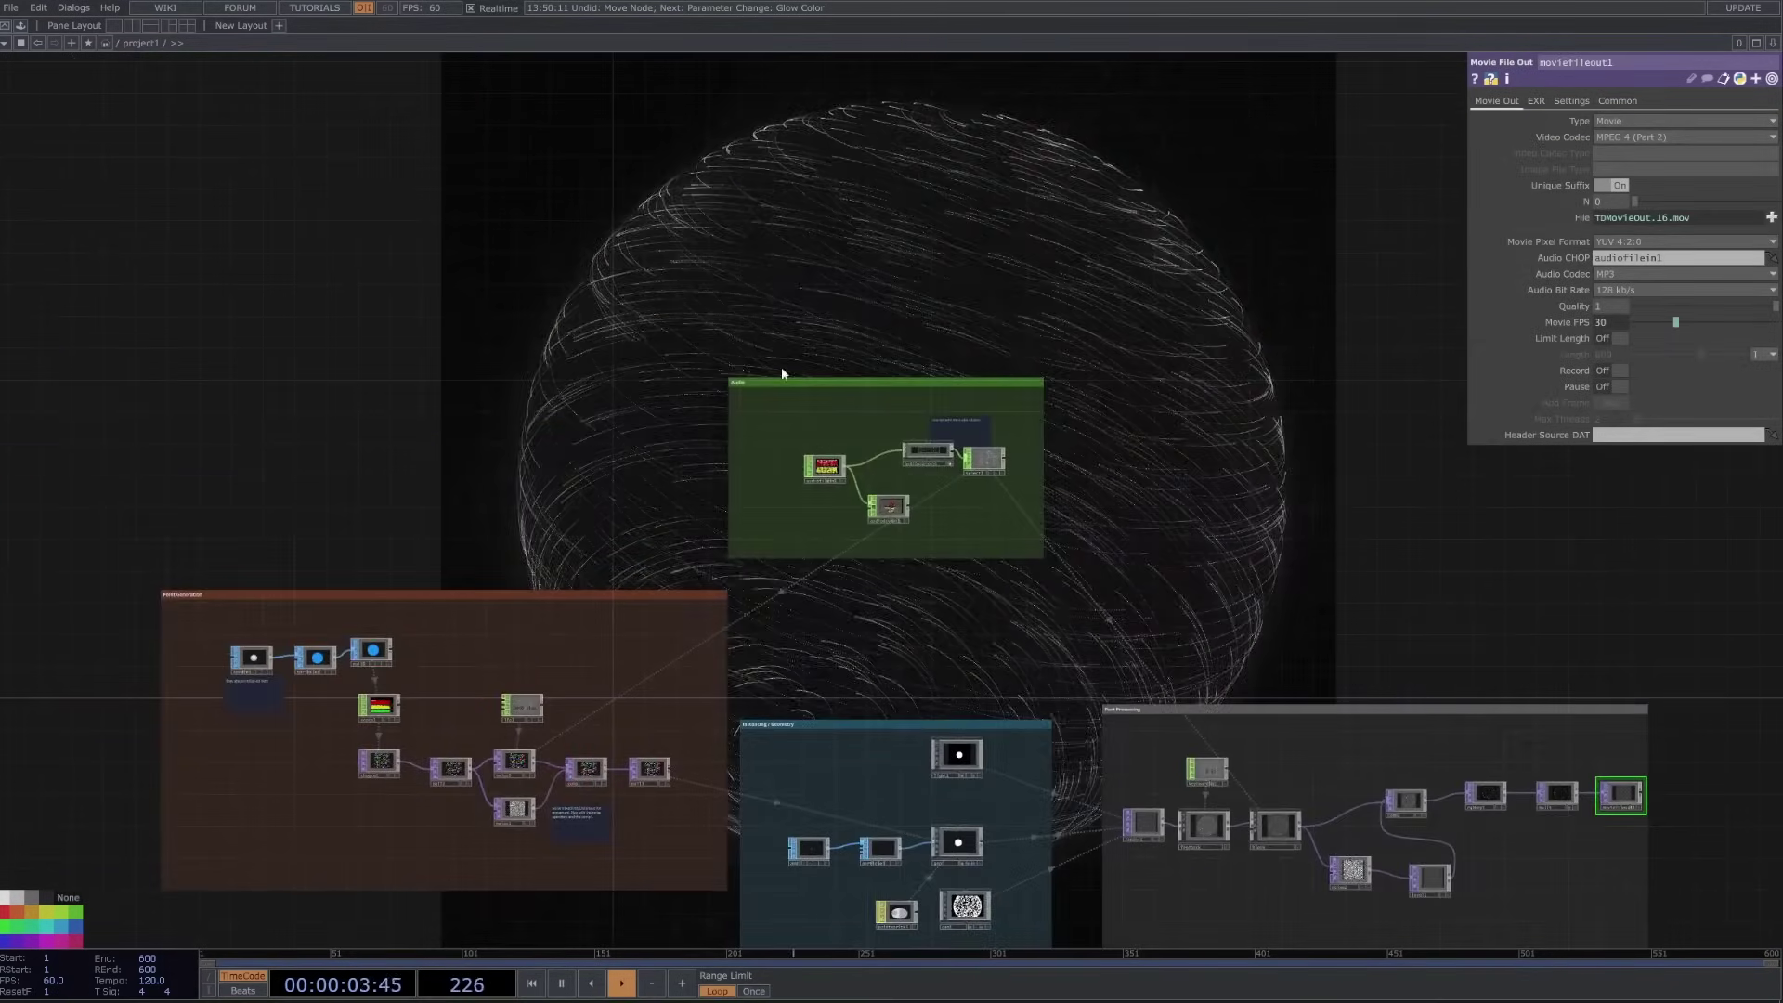
scroll(907, 410, up, 5)
scroll(910, 637, up, 2)
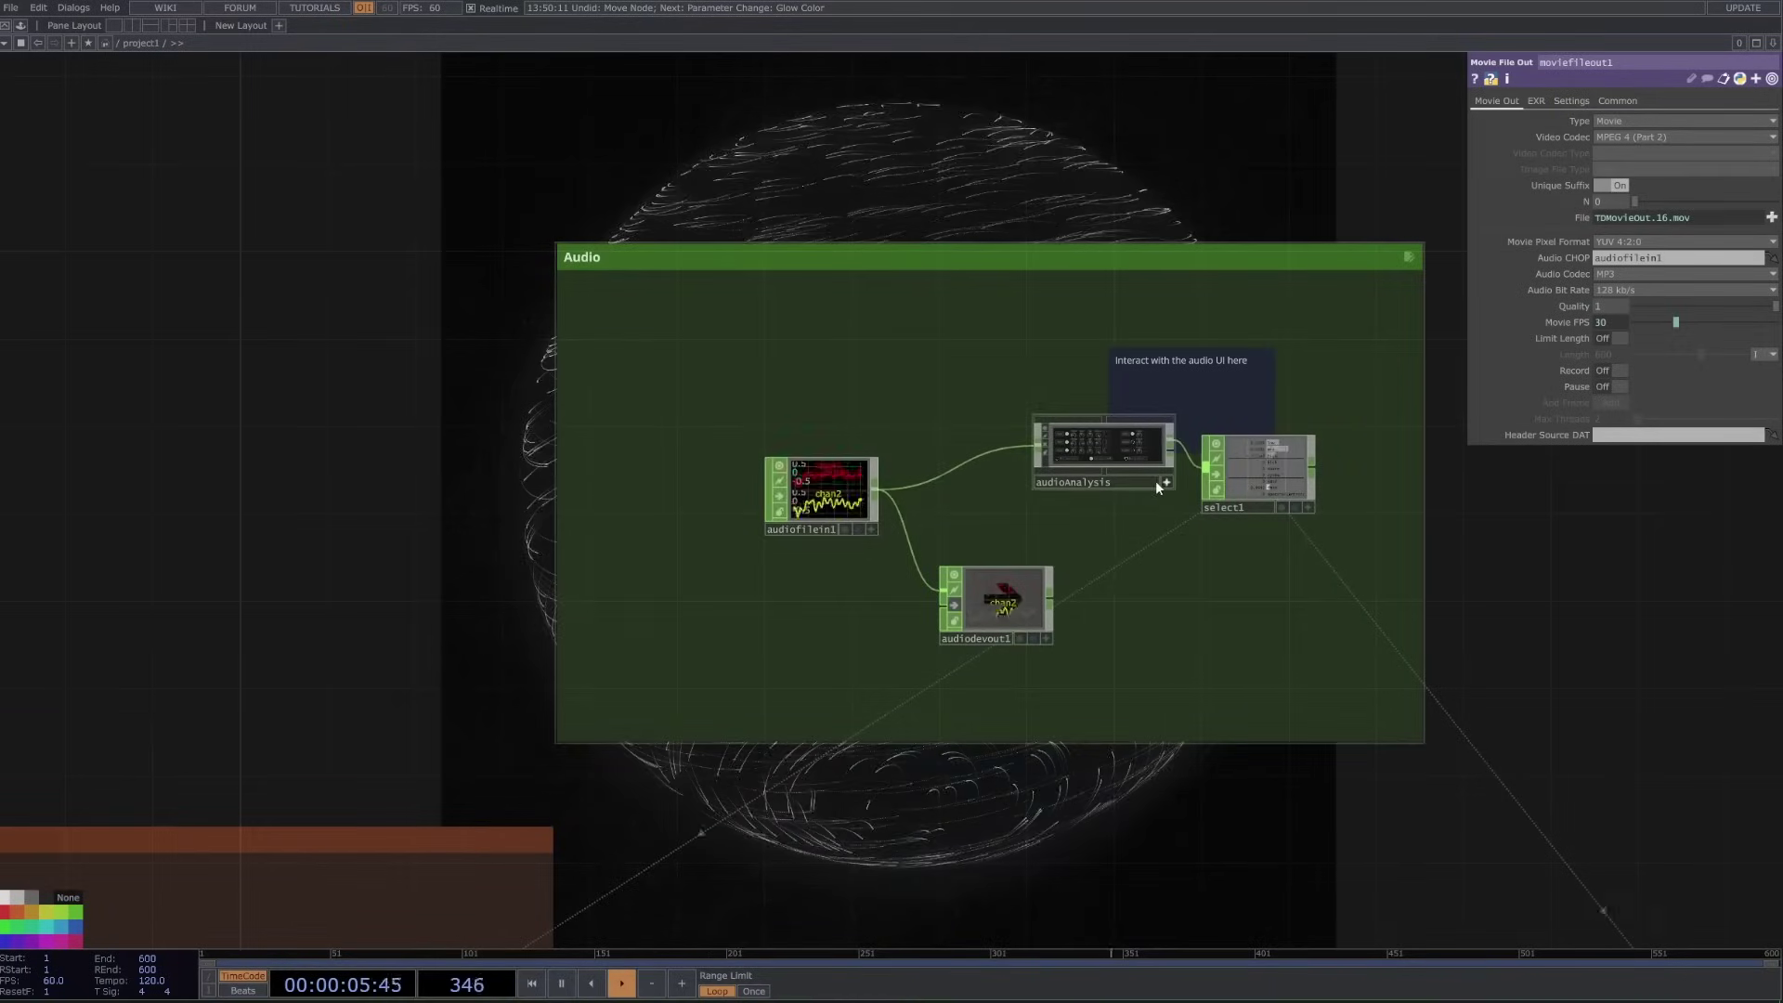
click(833, 469)
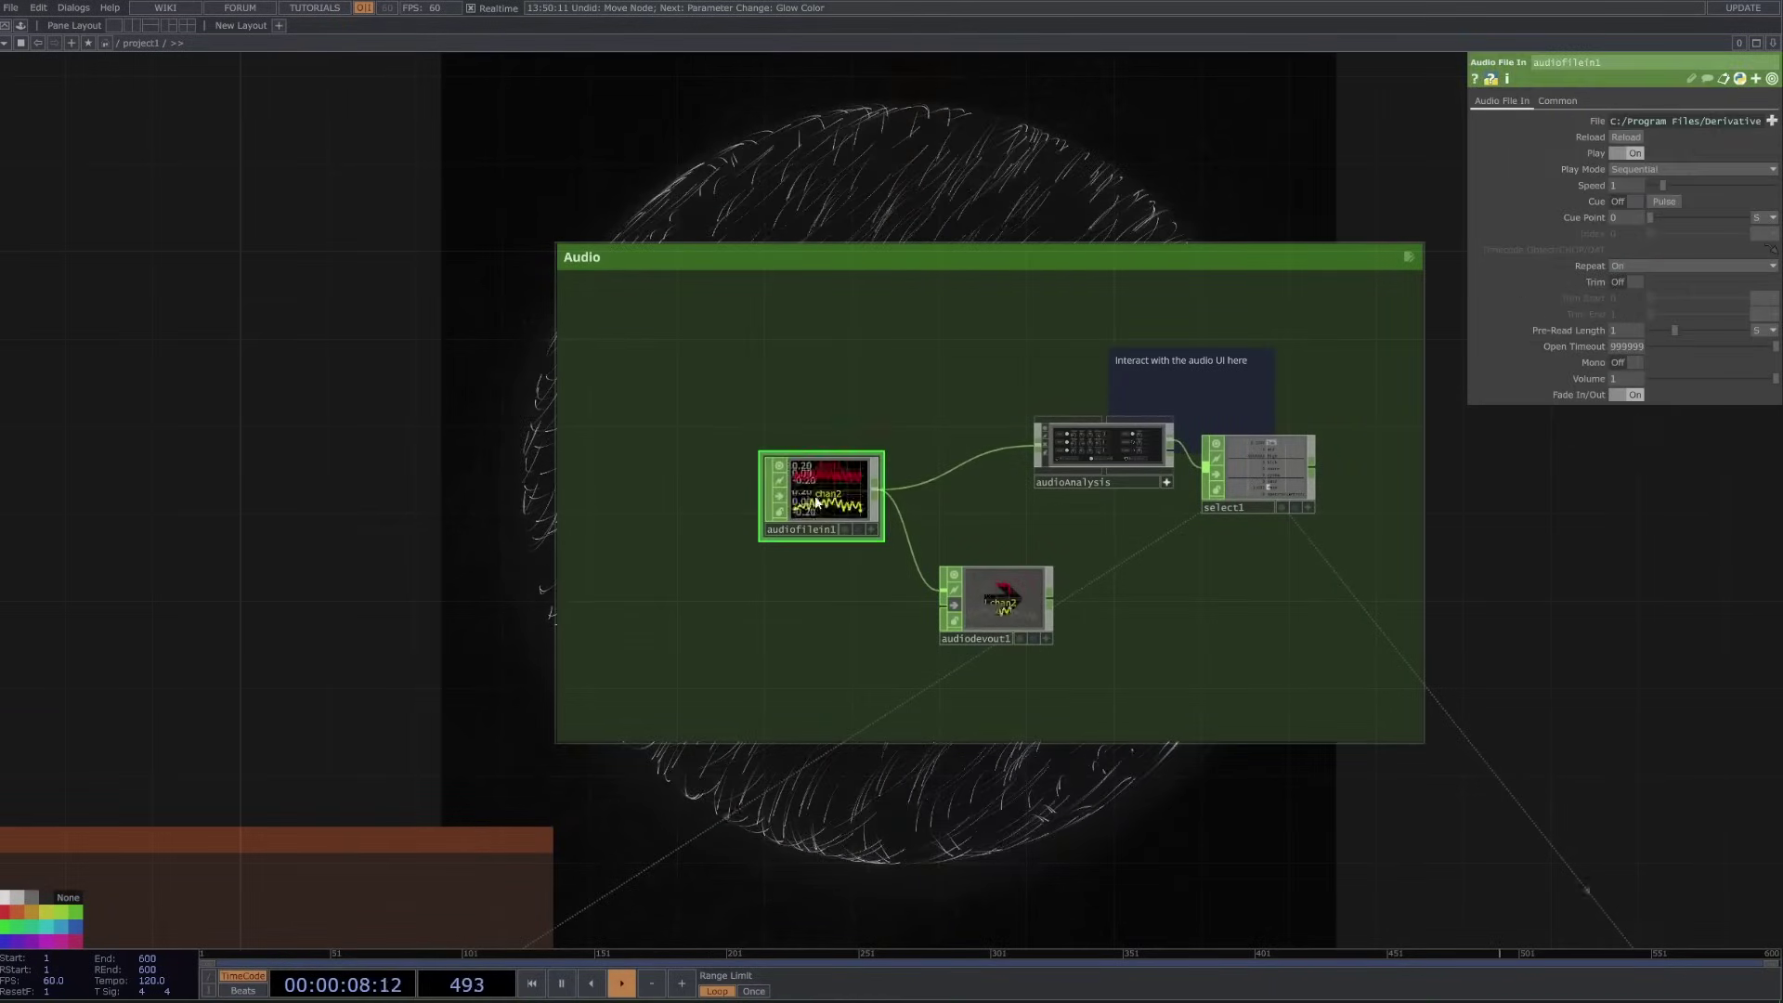
click(992, 604)
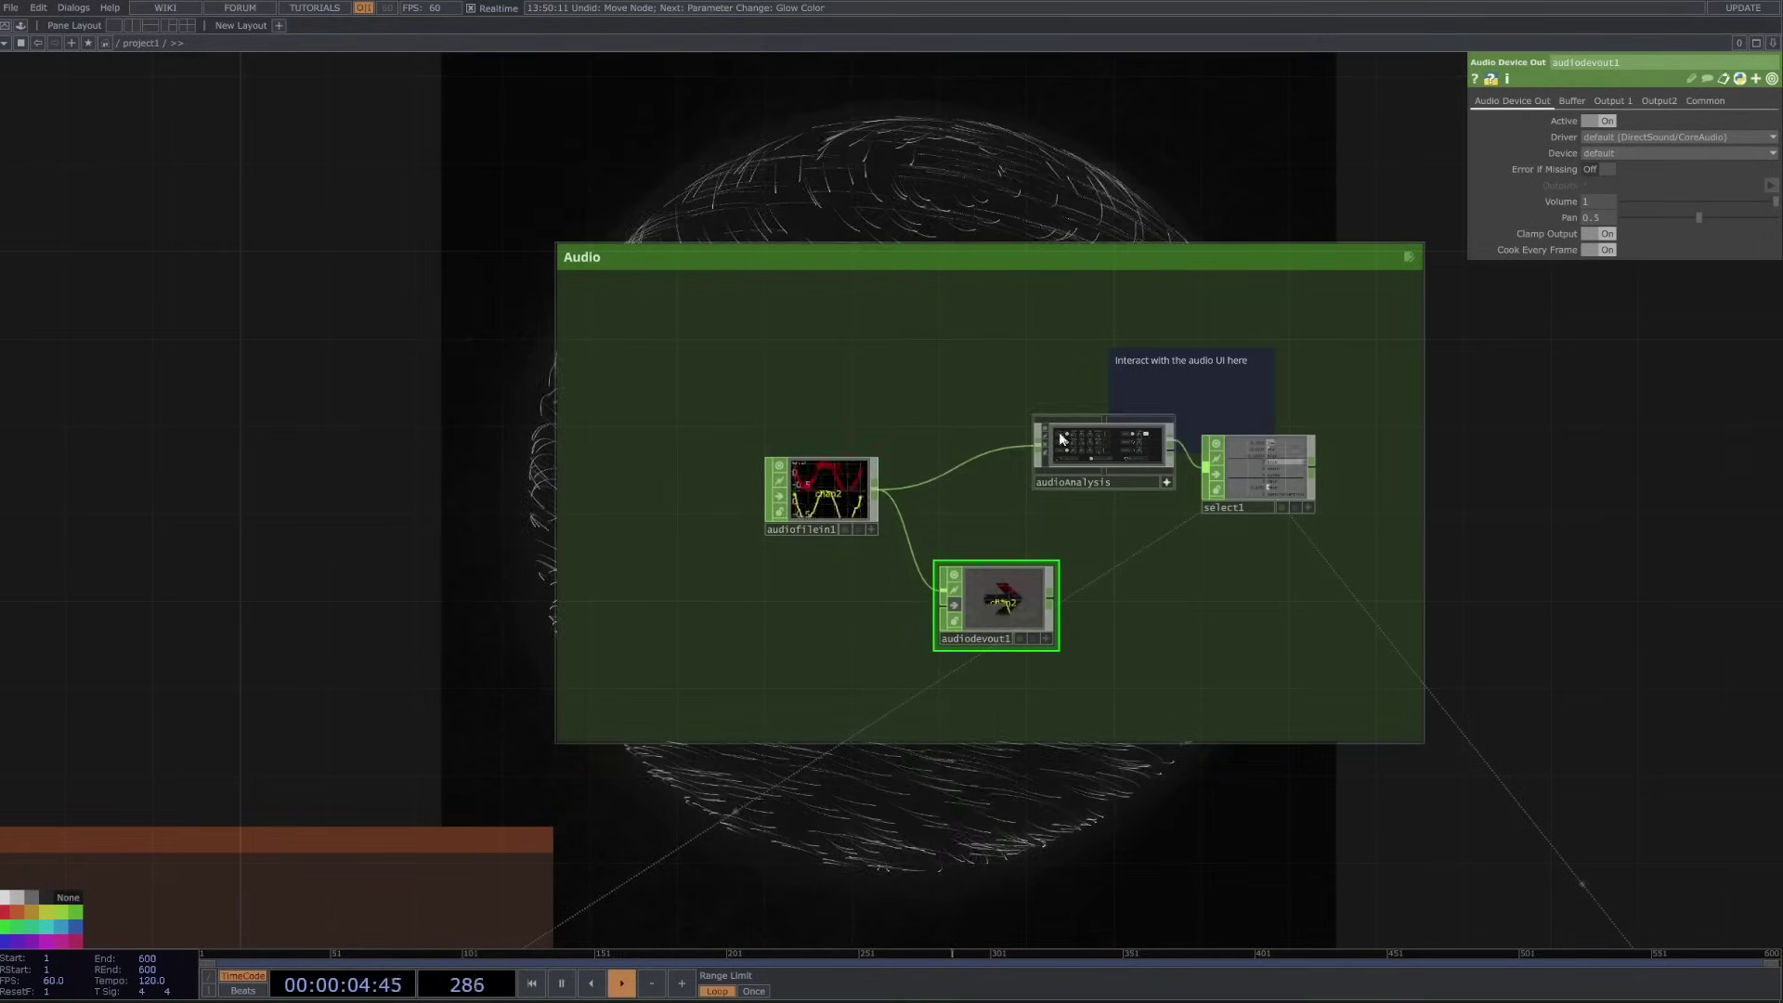
- Activate the audioAnalysis and select1 viewers and drag select1's low channel out for export
scroll(1058, 447, up, 5)
drag(1399, 382, 1047, 433)
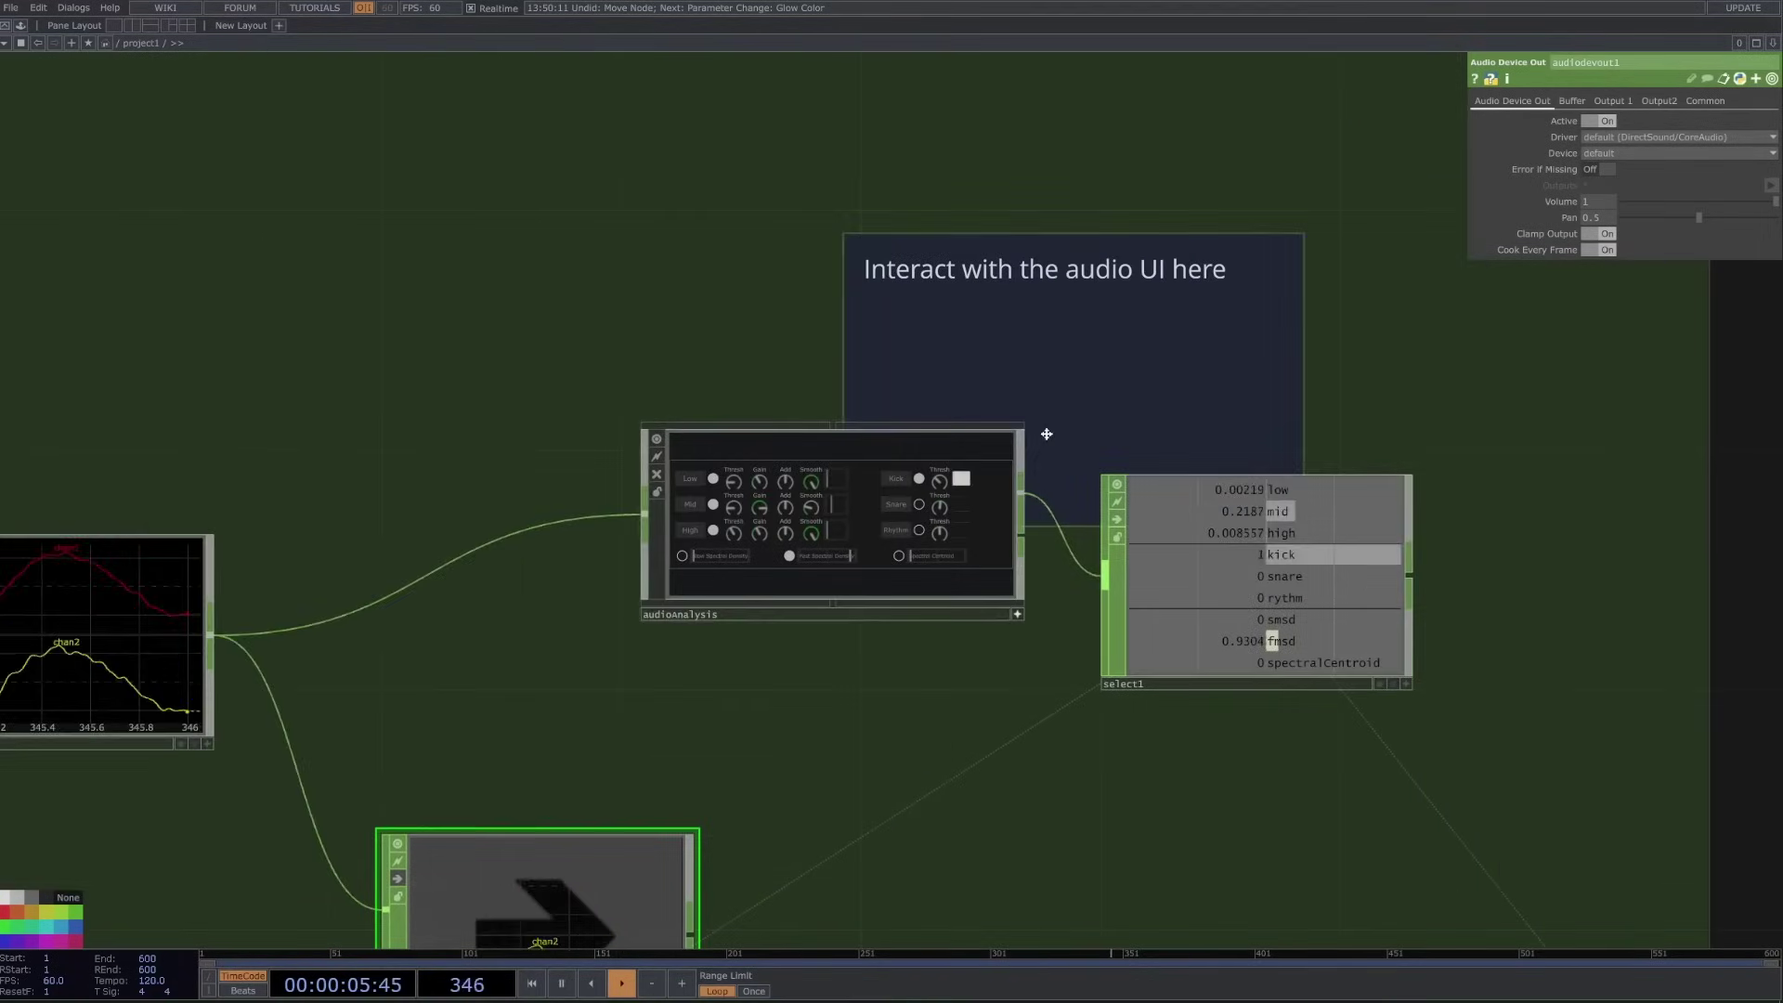
click(1019, 612)
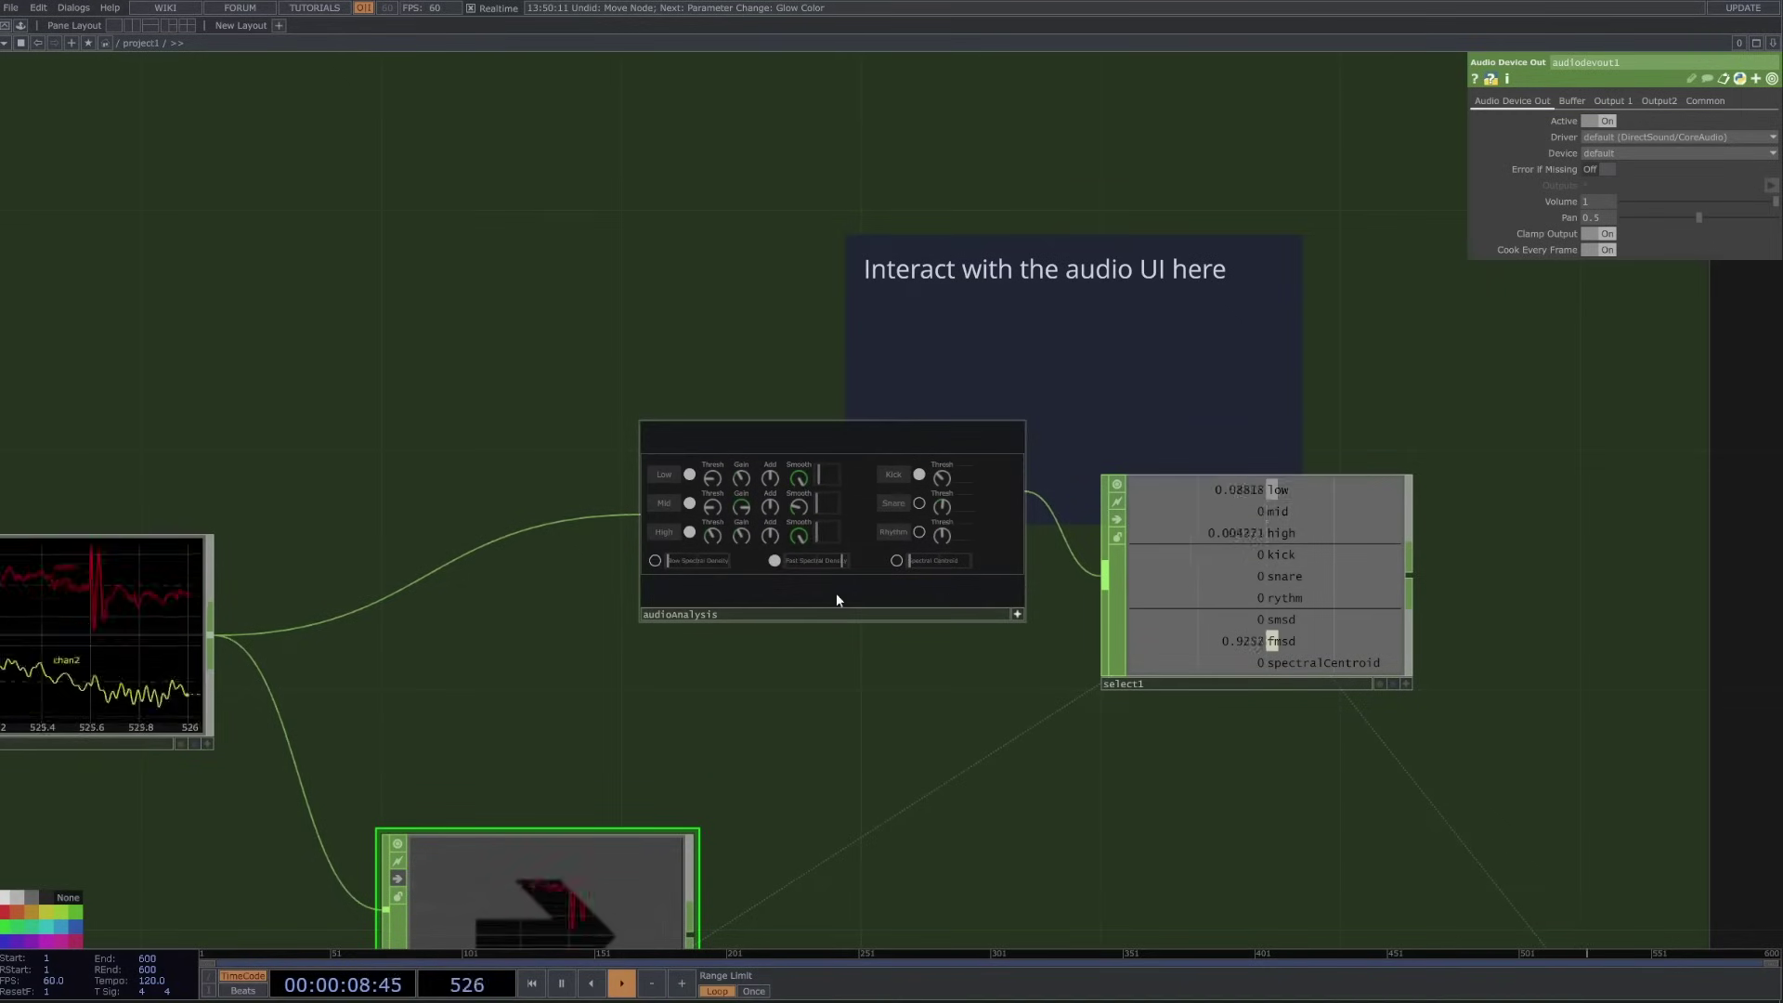
scroll(743, 529, down, 6)
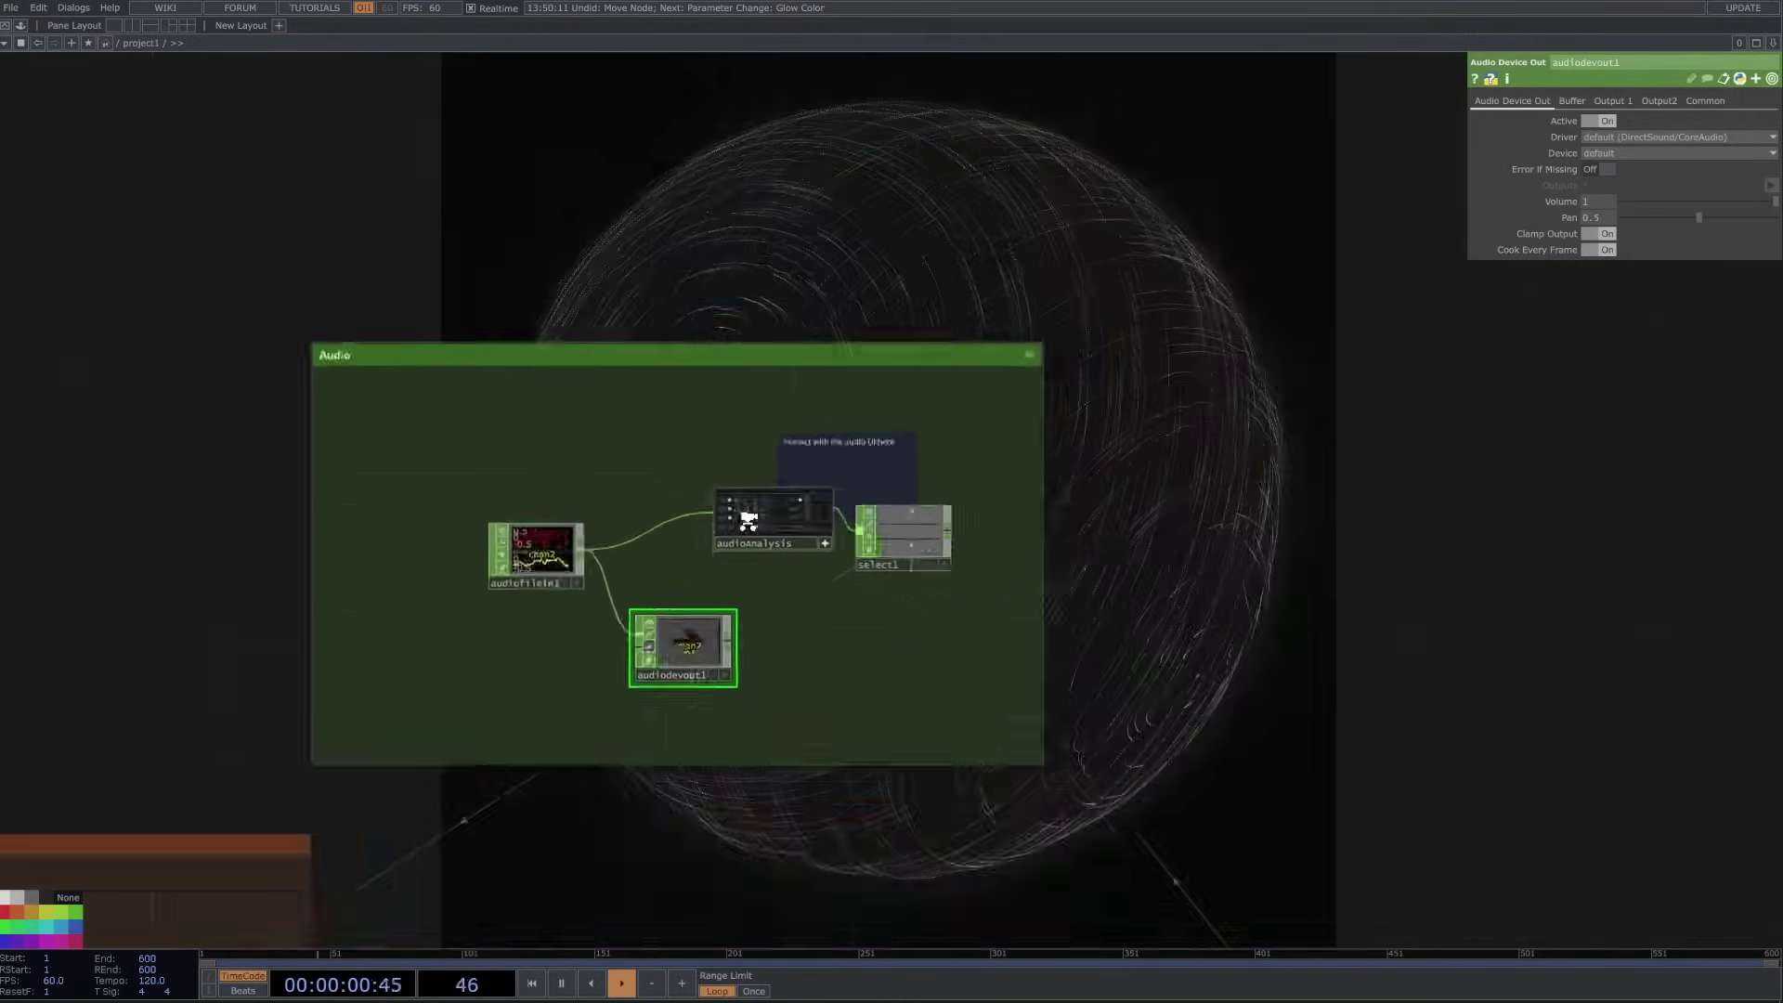
scroll(797, 527, up, 5)
scroll(797, 528, up, 2)
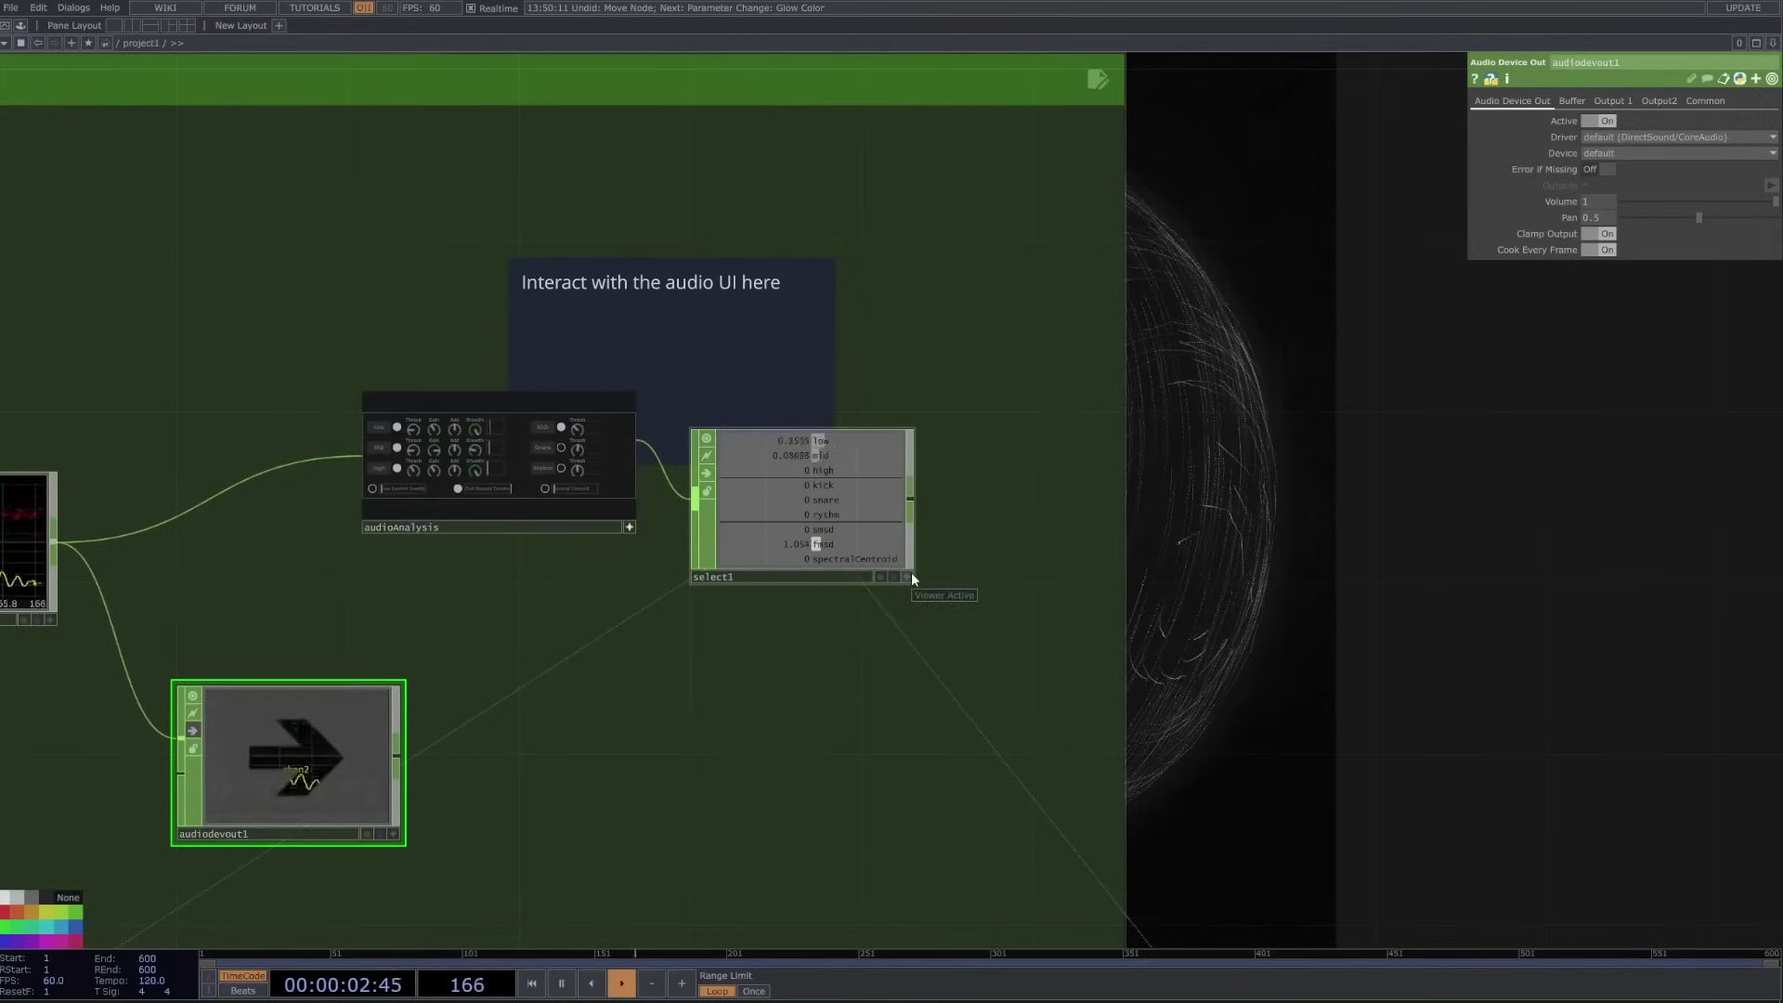
click(911, 572)
drag(814, 436, 1640, 180)
- Drop the low channel onto a bloom parameter, then undo so Blur Size returns to 20
scroll(820, 720, down, 5)
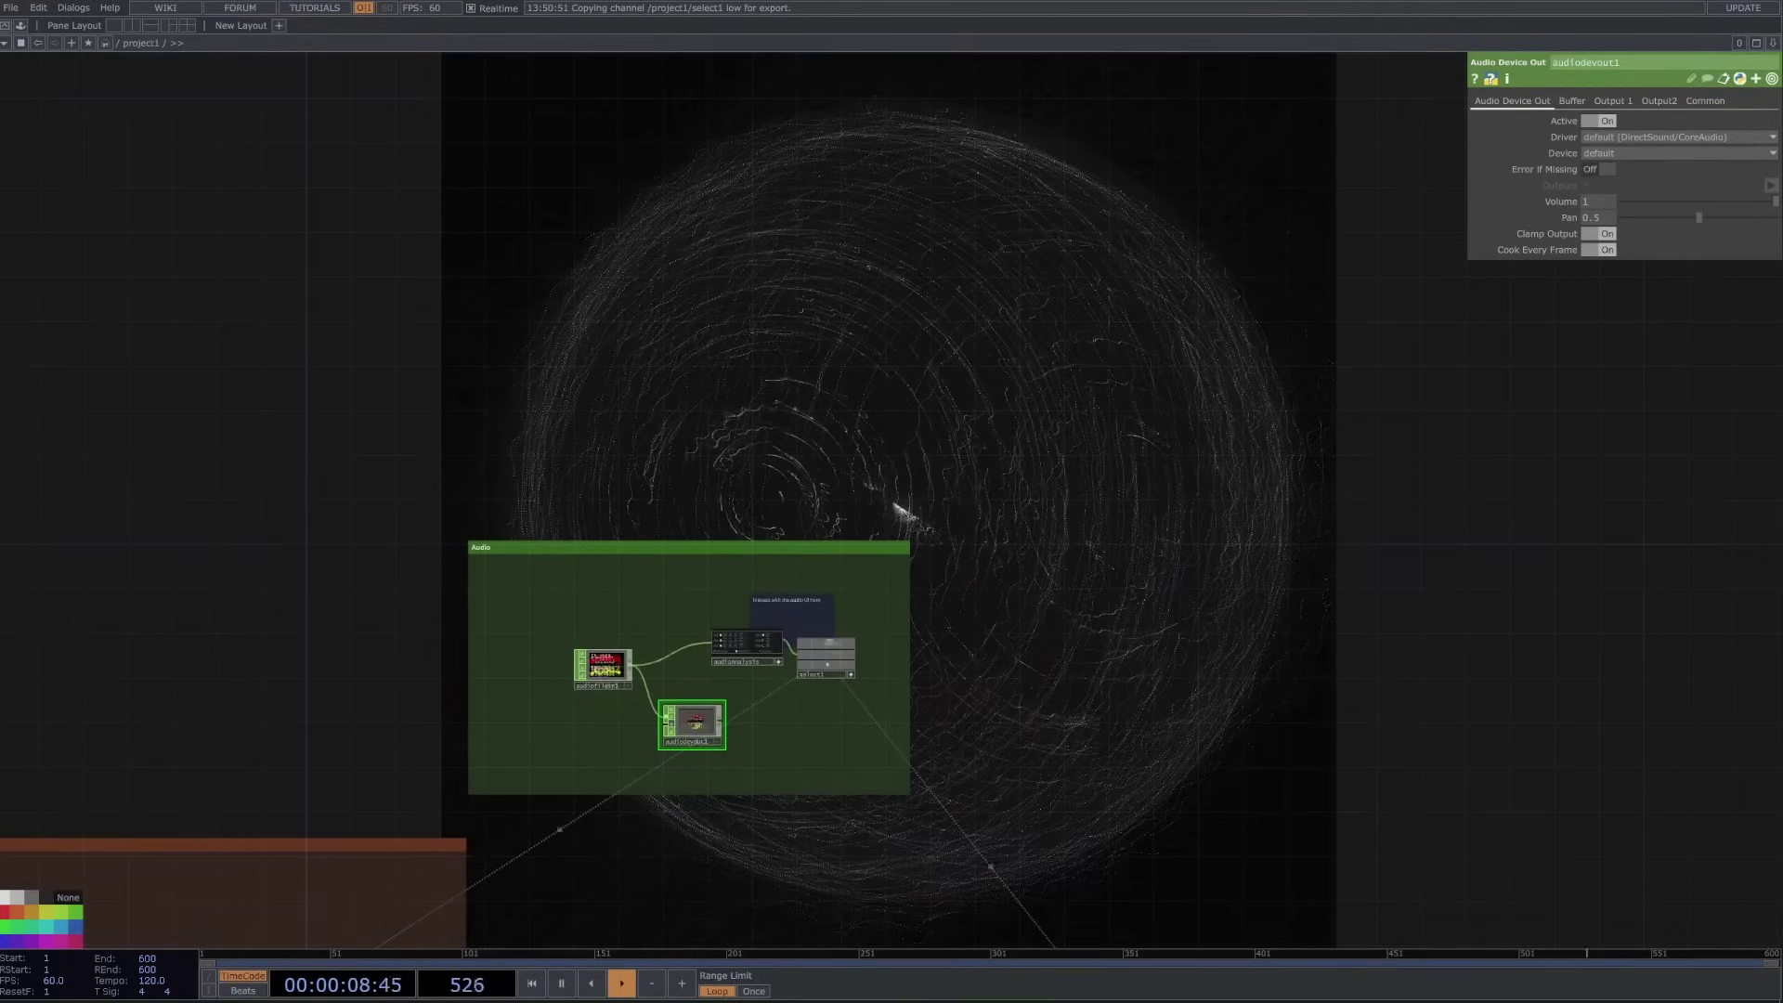
drag(1022, 922, 983, 550)
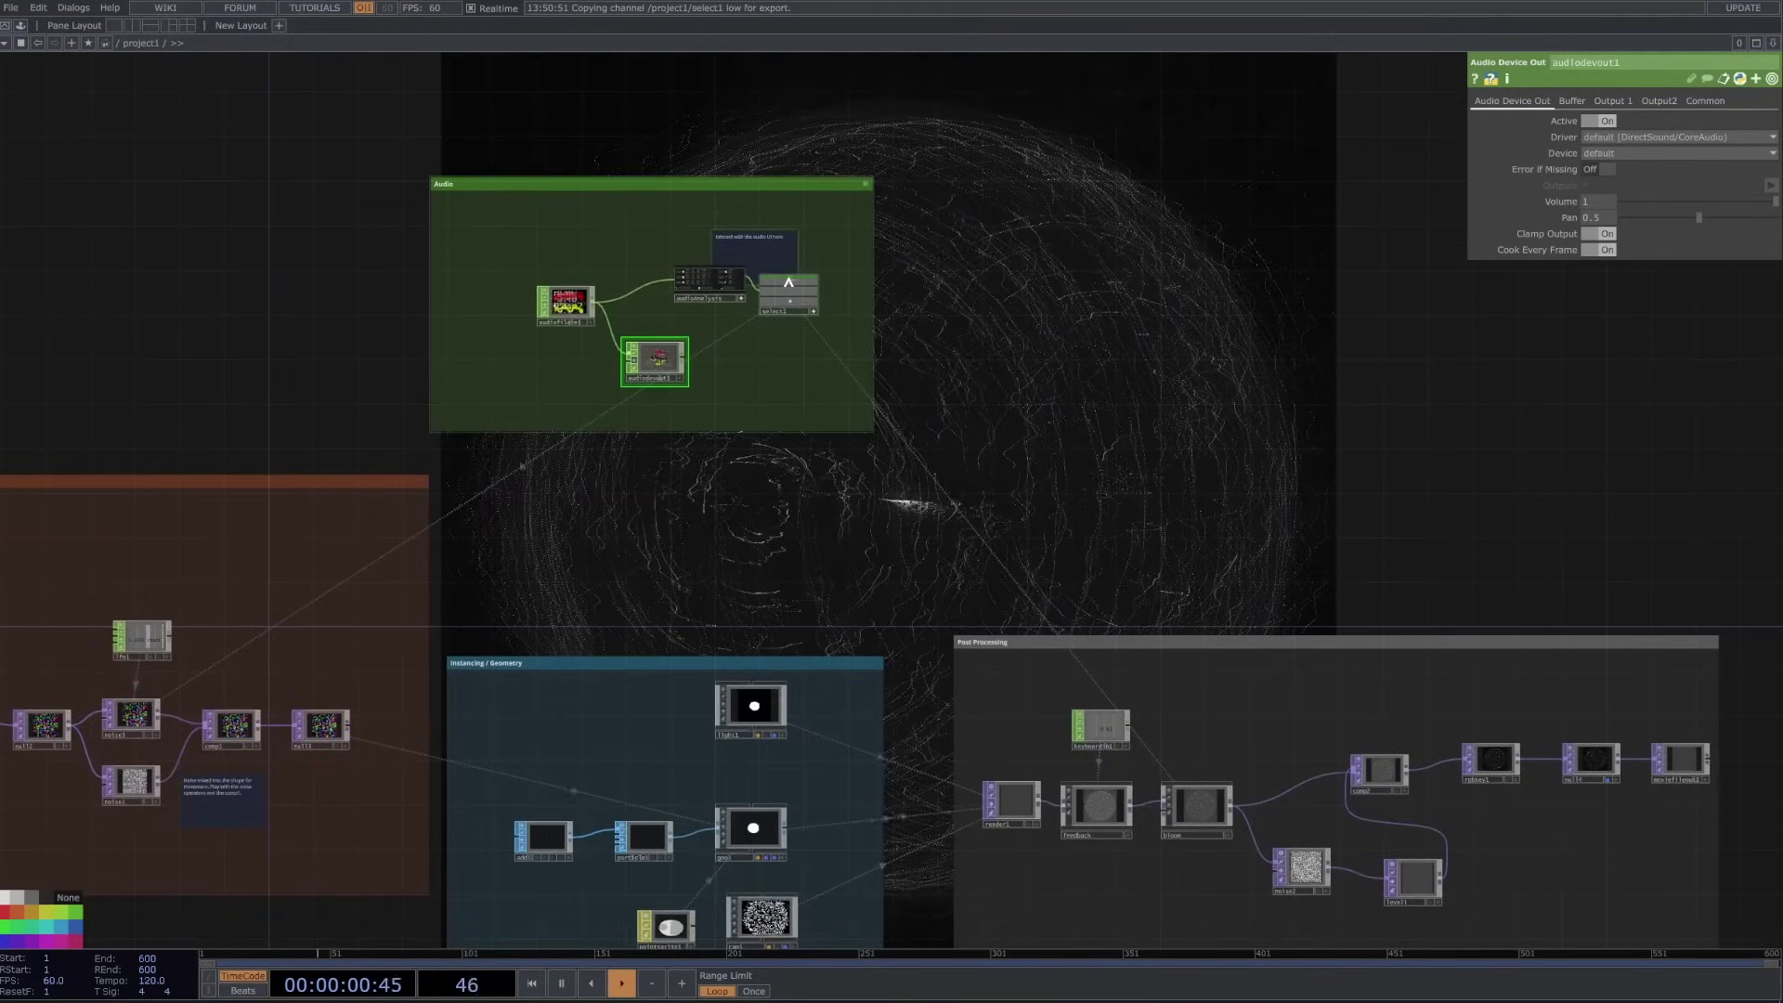
click(1214, 808)
drag(788, 296, 1576, 144)
click(1575, 144)
drag(1202, 367, 1182, 470)
key(ctrl+z)
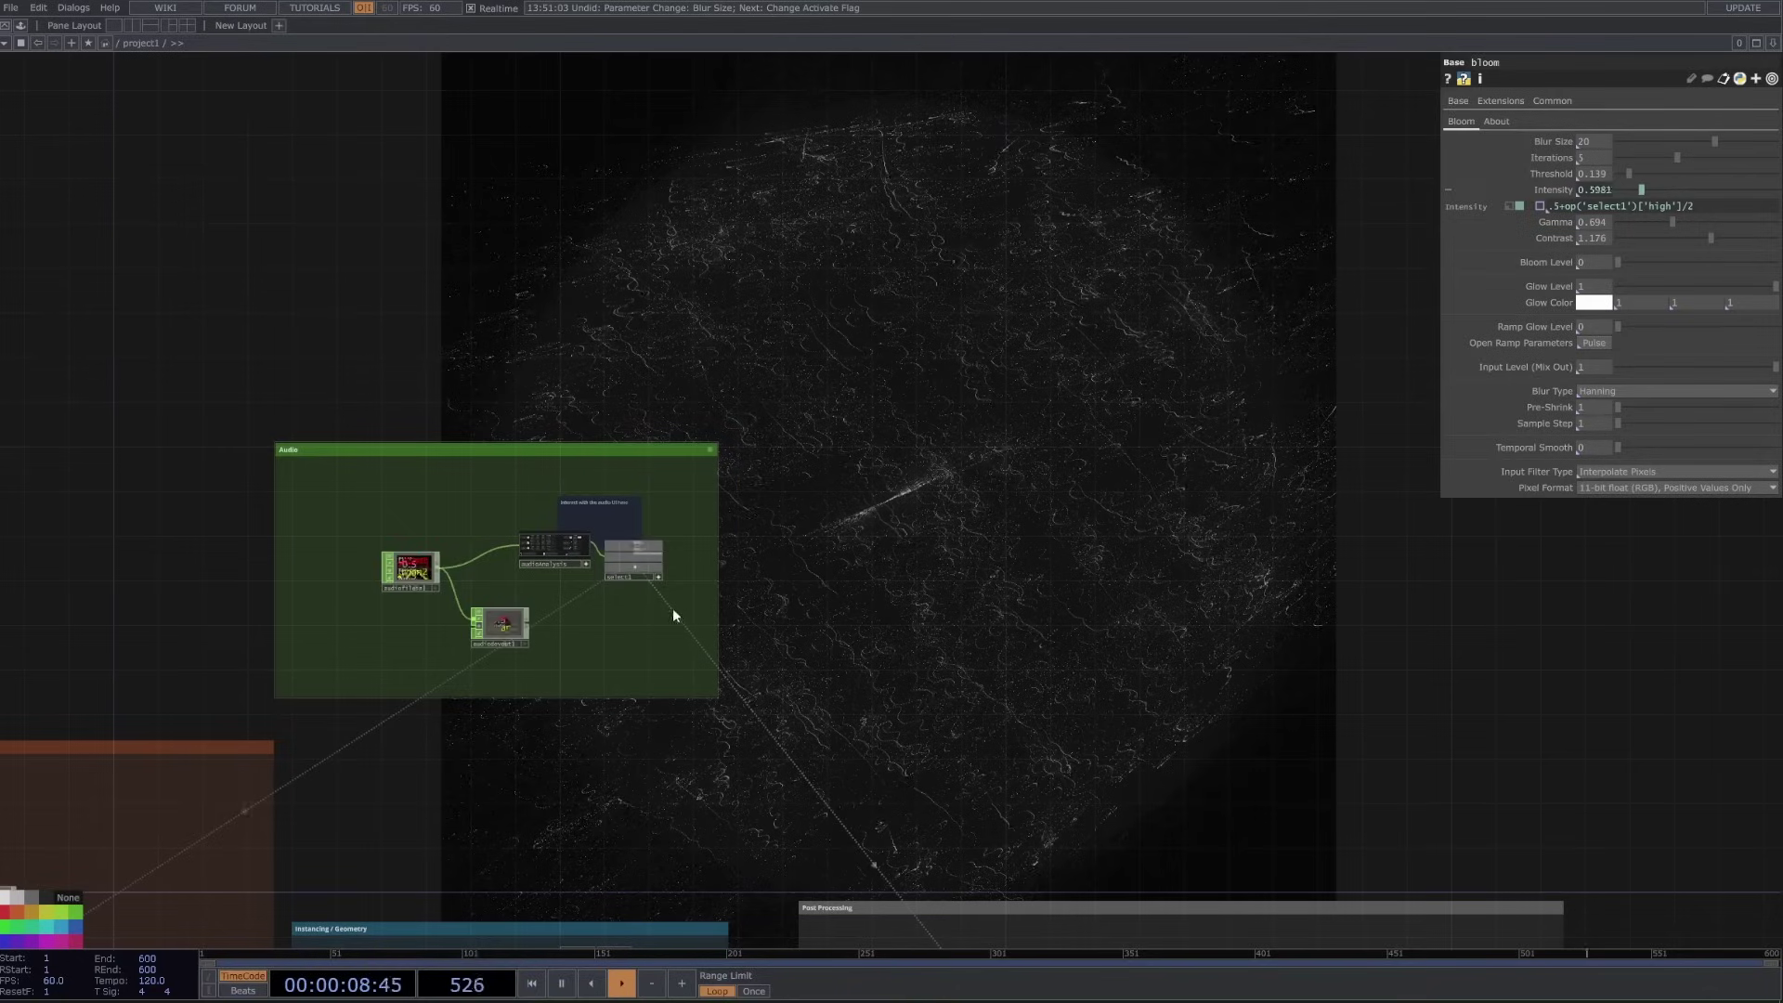
- Nudge select1 slightly right, then frame all project networks with H
drag(649, 564, 661, 563)
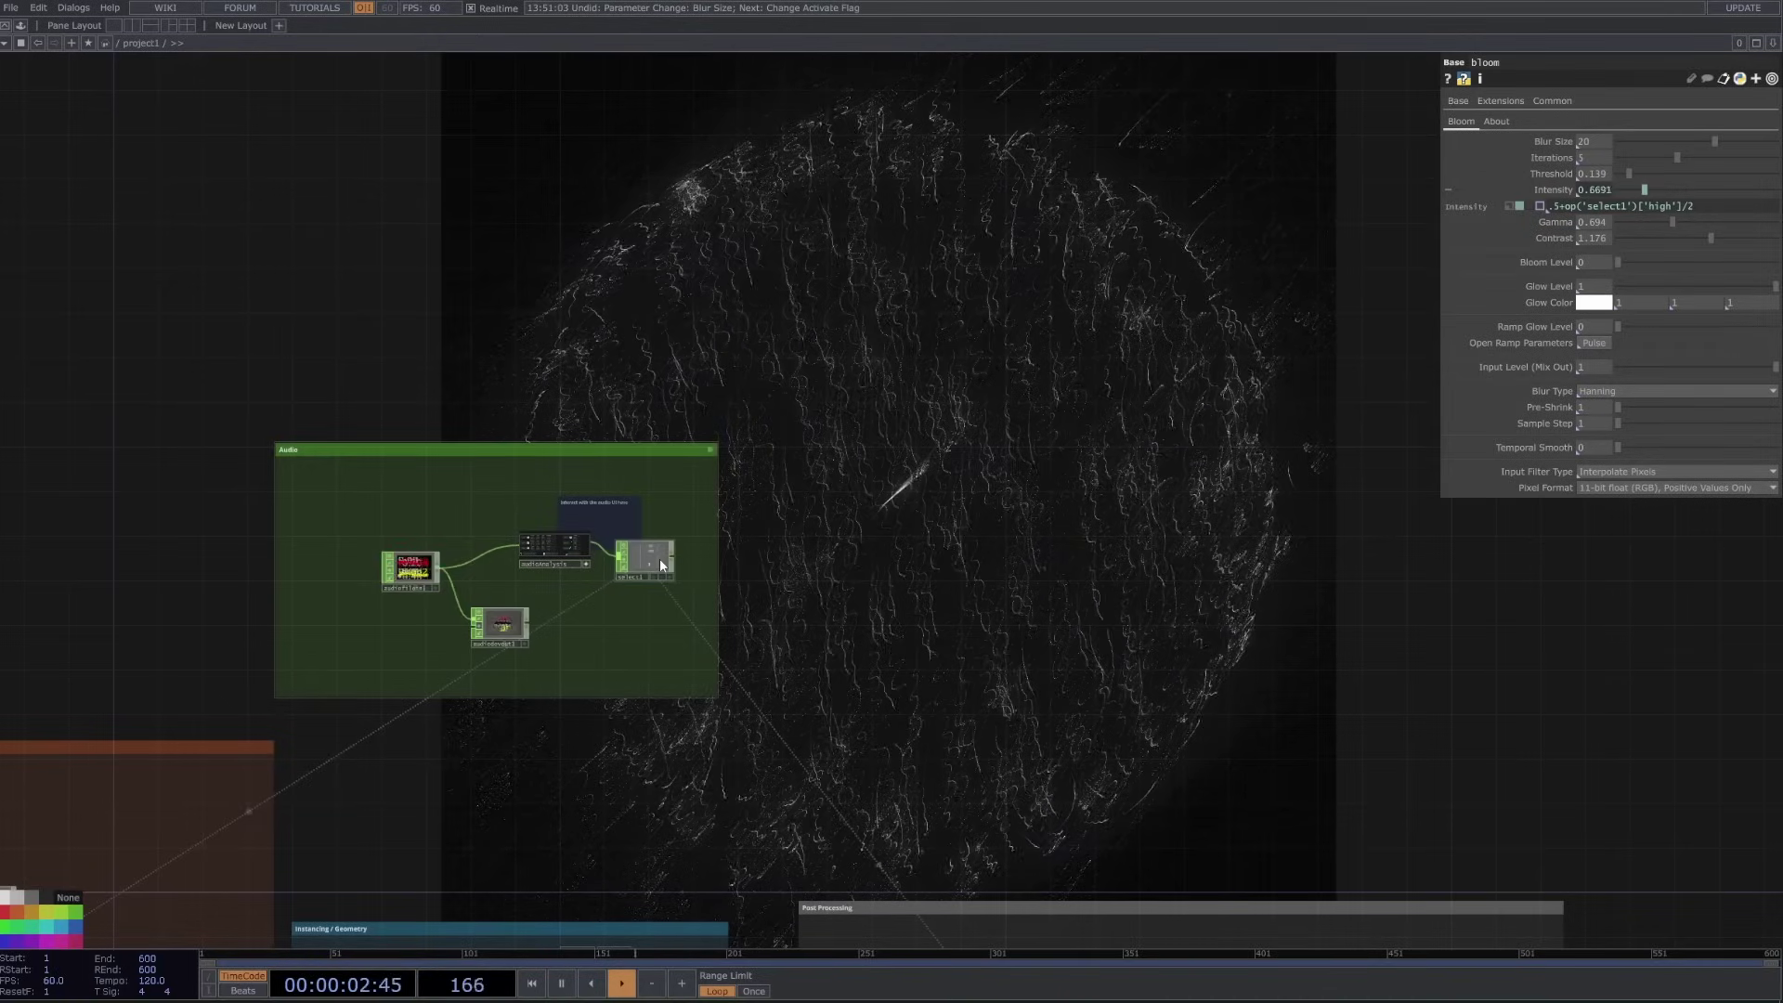
scroll(685, 759, down, 2)
key(h)
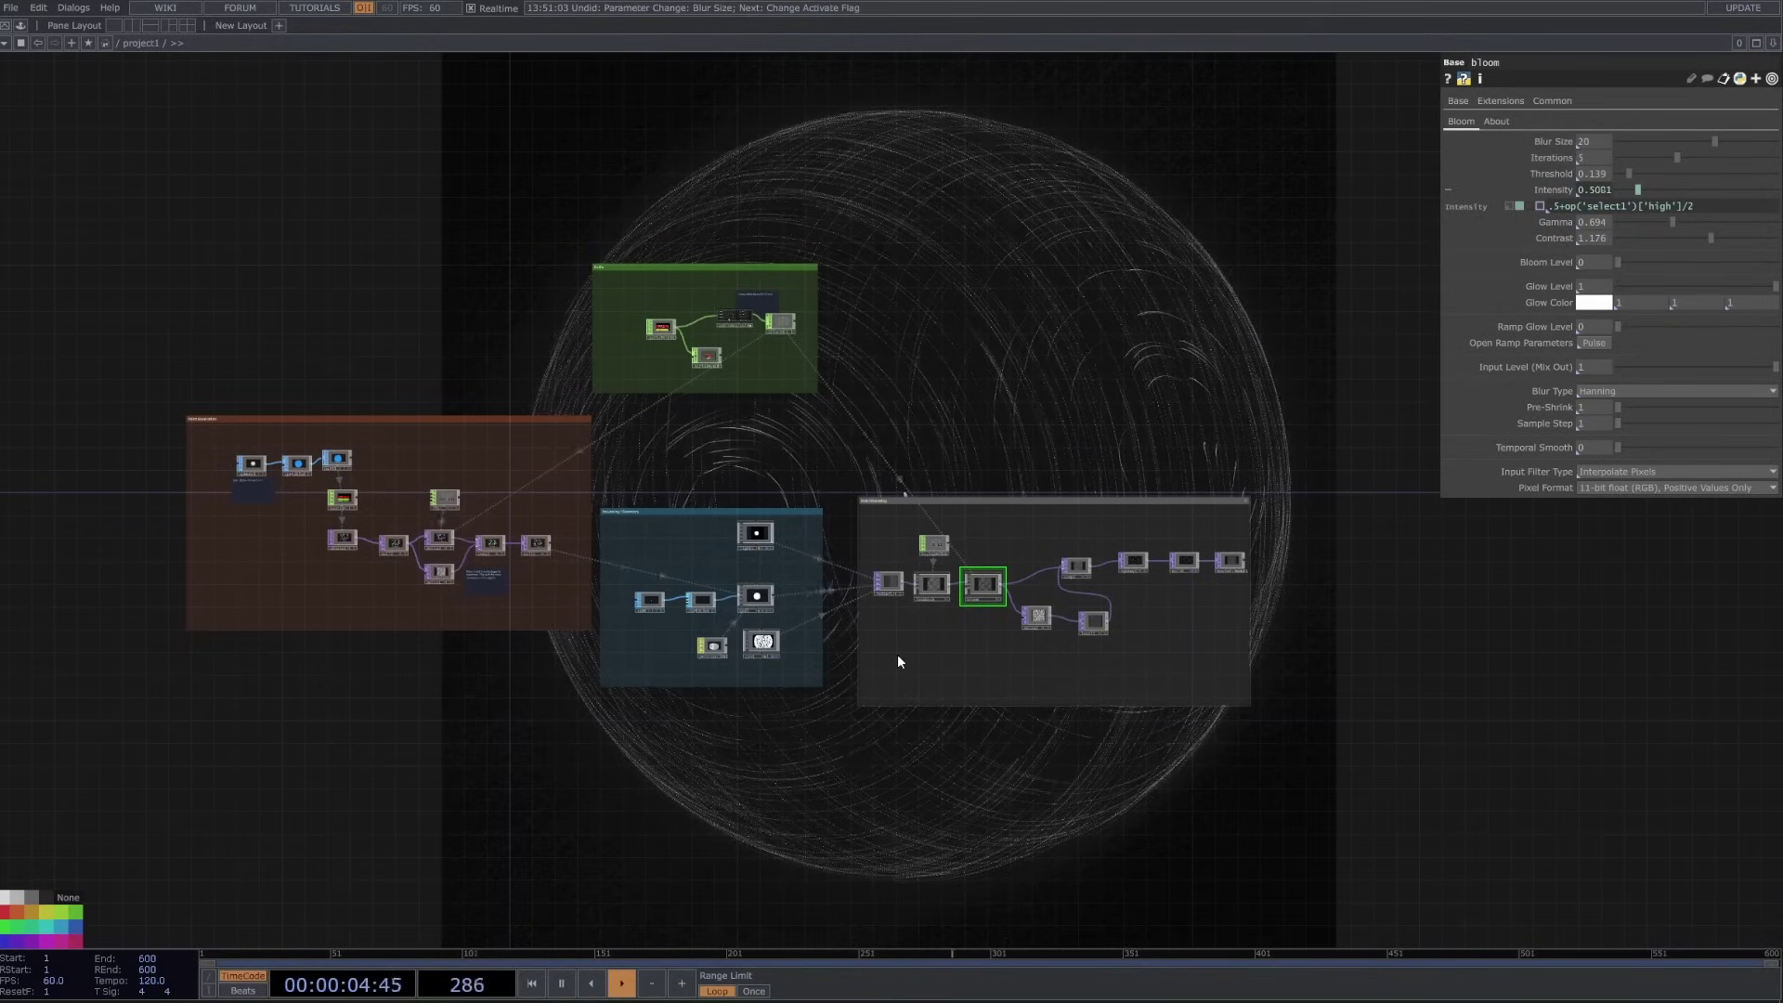
scroll(1174, 648, down, 5)
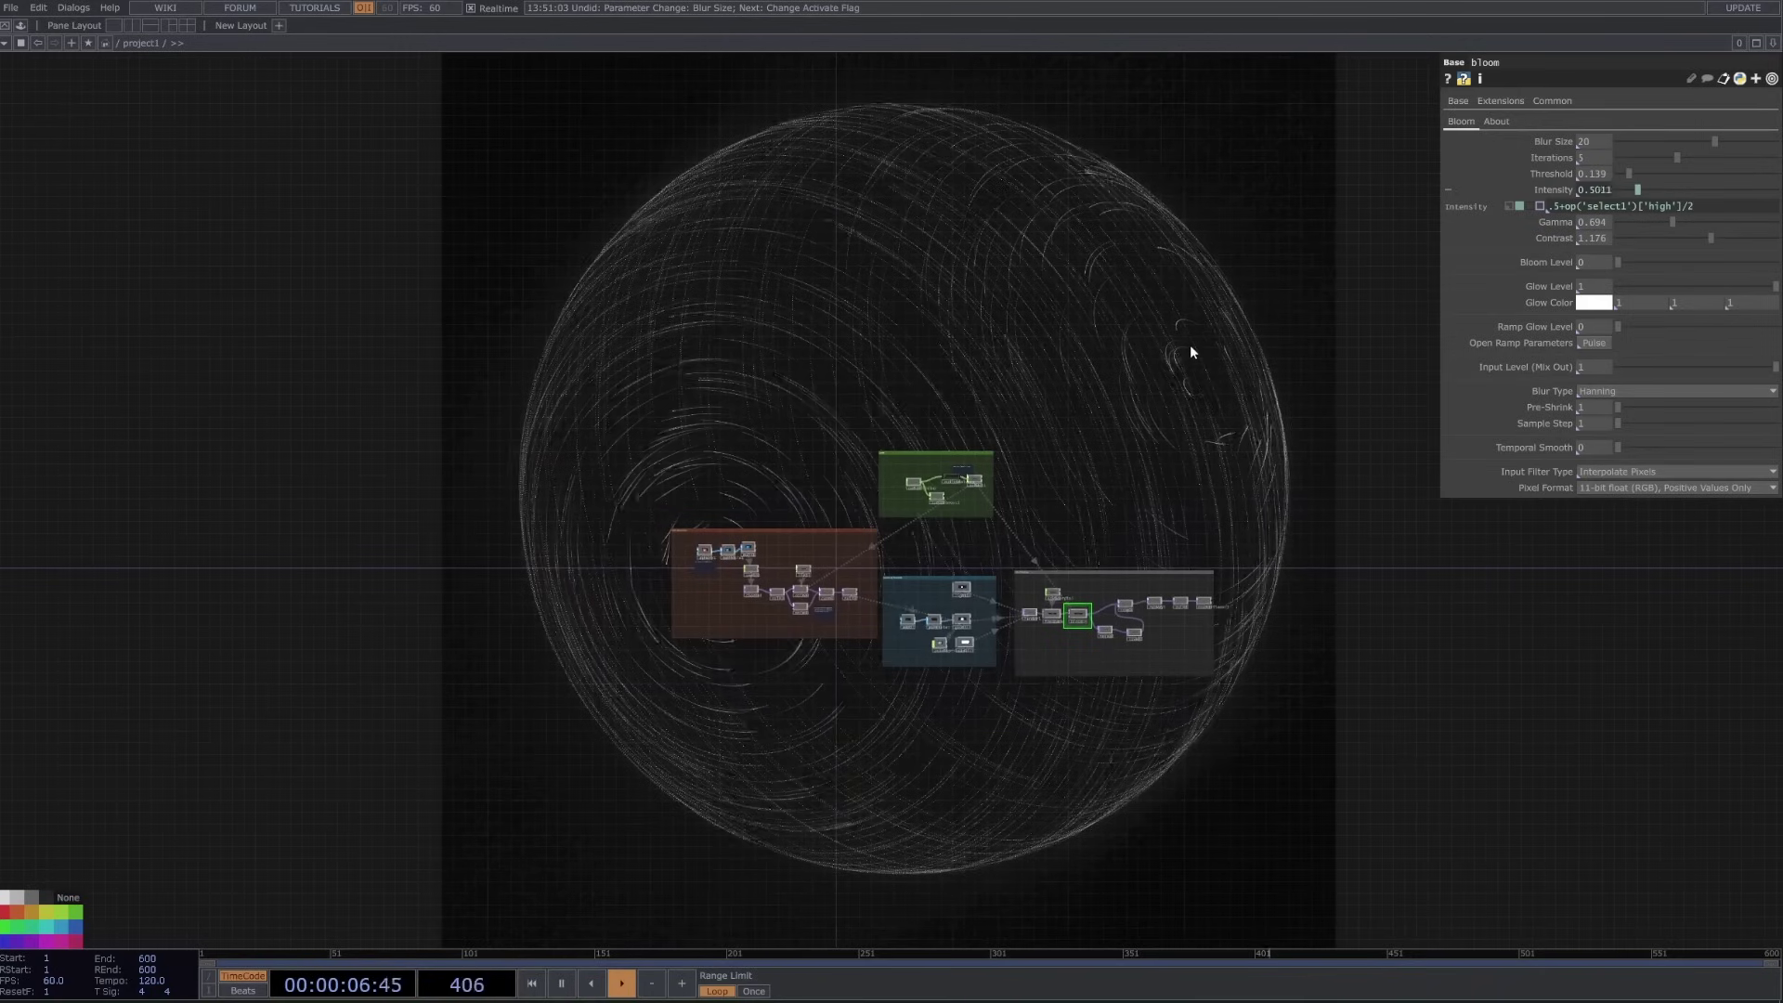